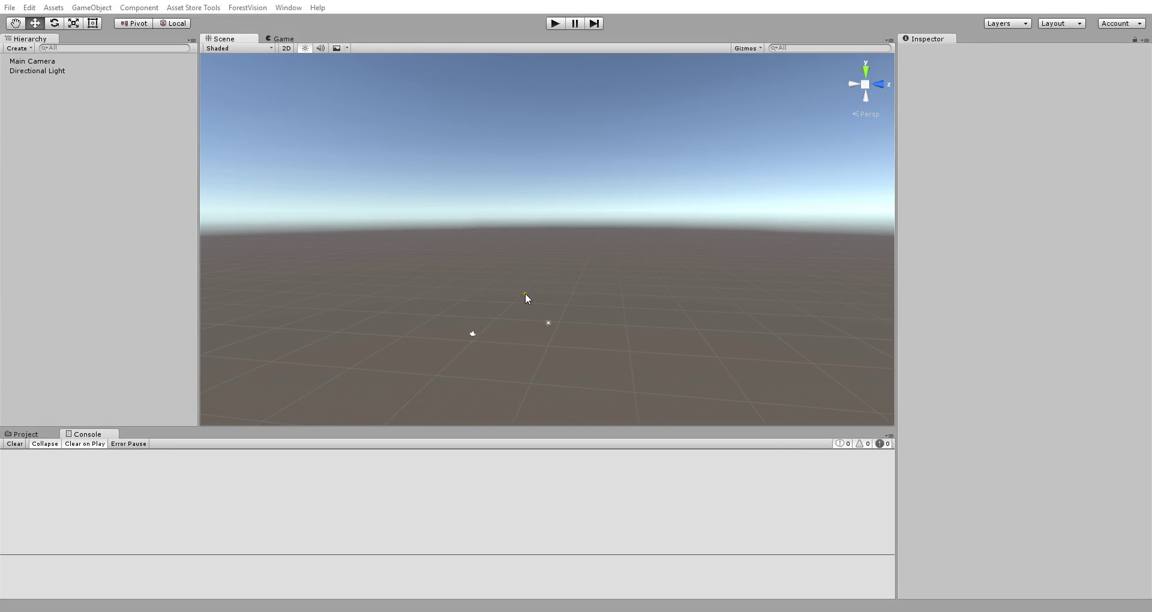
Open the ForestVision asset browser from the ForestVision menu and move it off the scene.
left_click(251, 7)
left_click(258, 22)
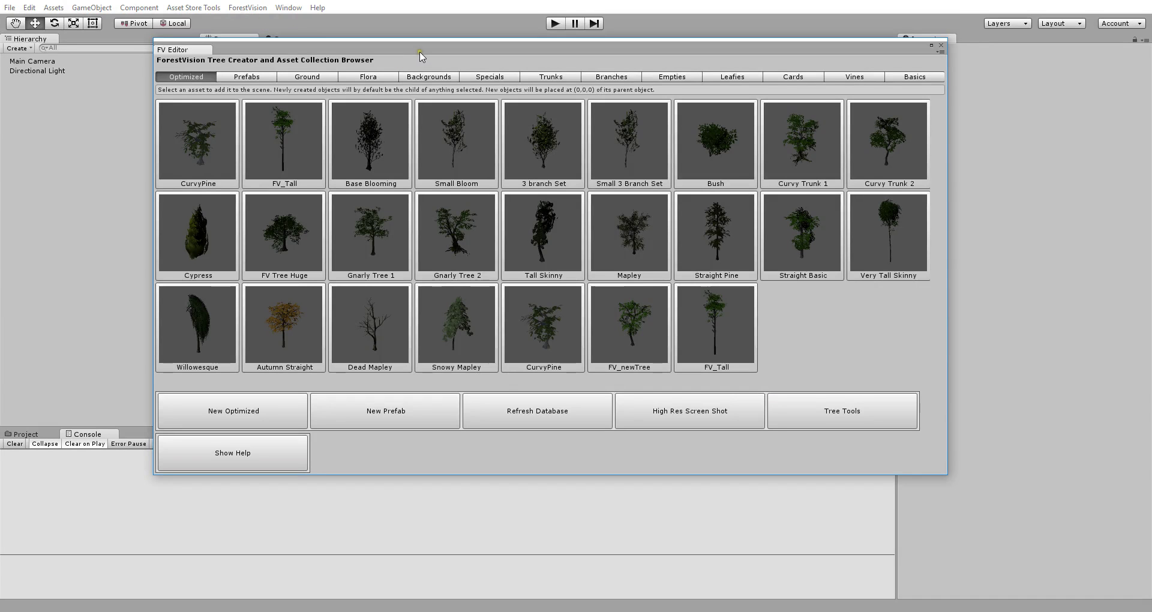
left_click_drag(420, 55, 540, 95)
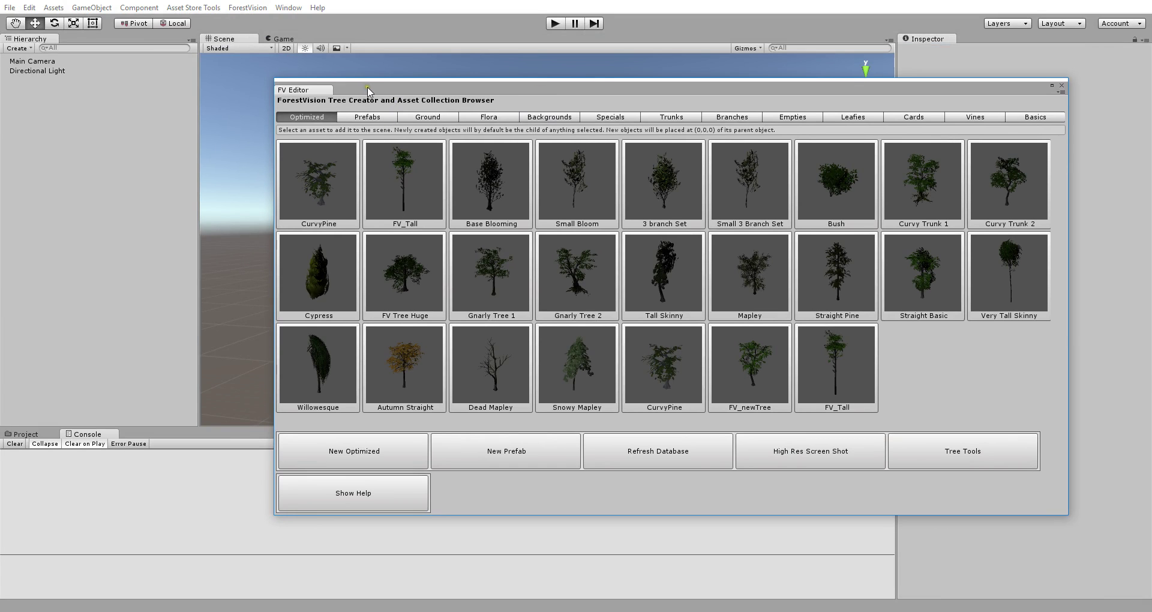
left_click_drag(368, 90, 362, 82)
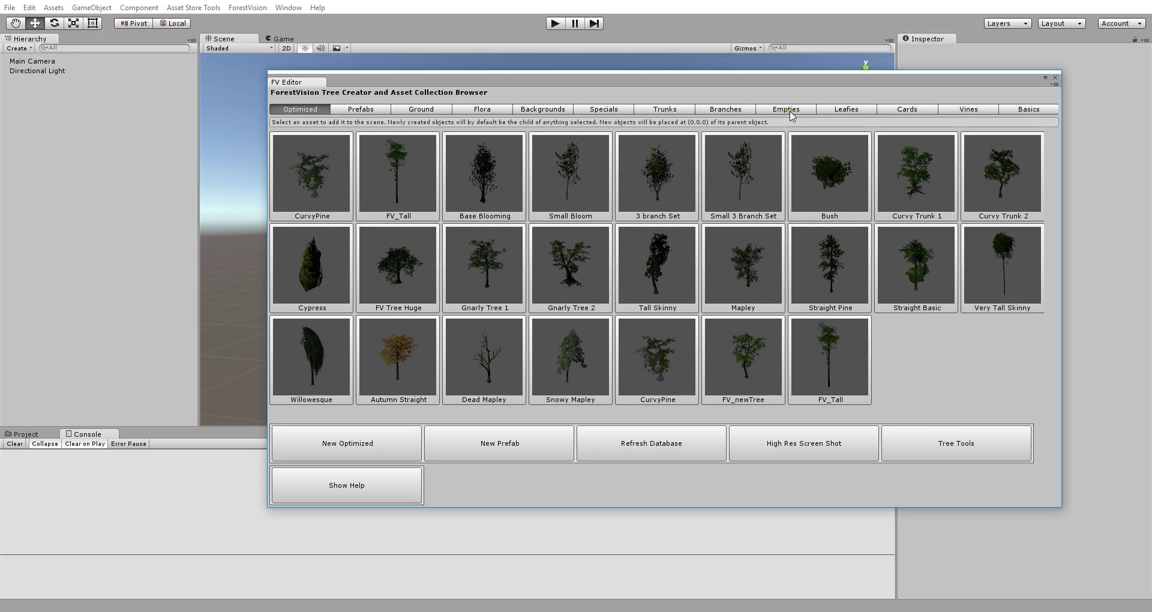
Browse the Prefabs, Ground, Flora and Backgrounds tabs to Specials, then move the browser right.
left_click(358, 111)
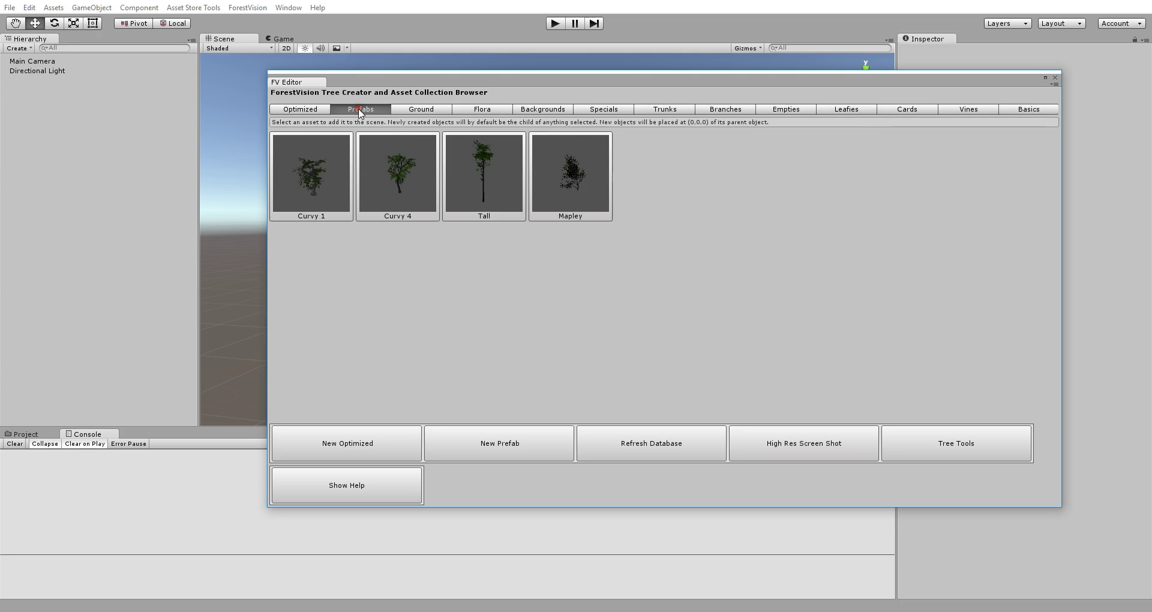
left_click(420, 111)
left_click(482, 111)
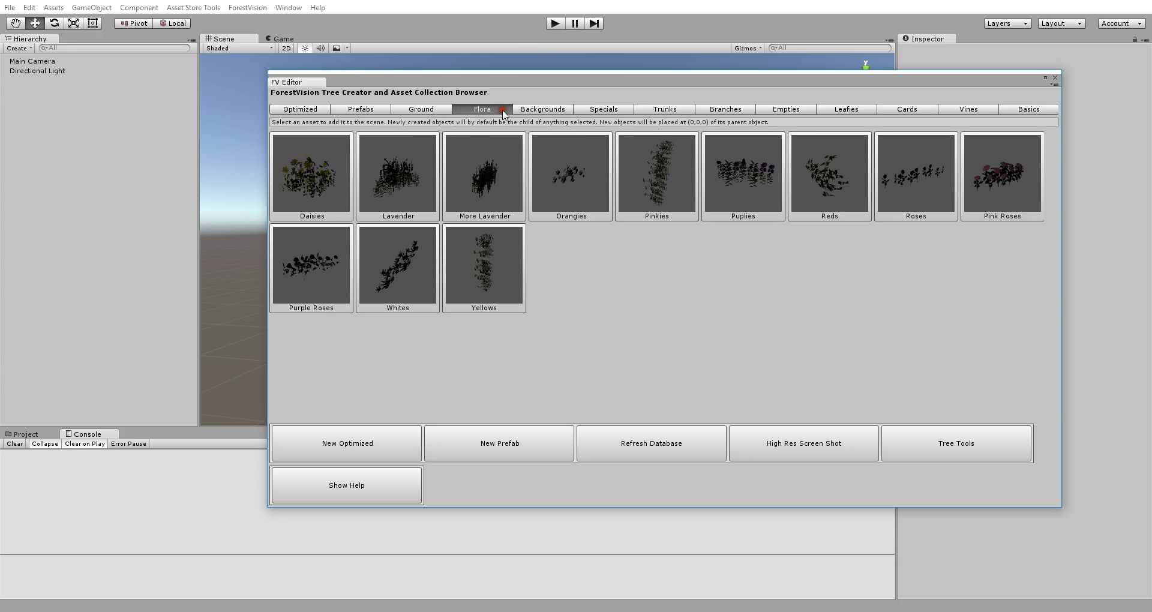
left_click(556, 111)
left_click(599, 111)
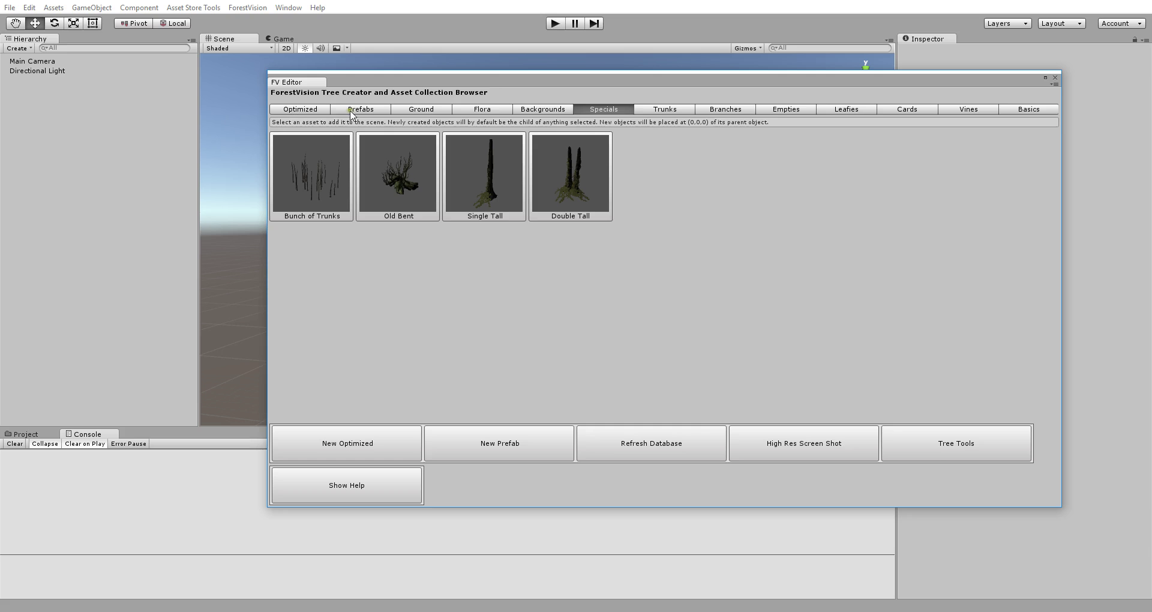
left_click(554, 81)
left_click_drag(555, 81, 740, 95)
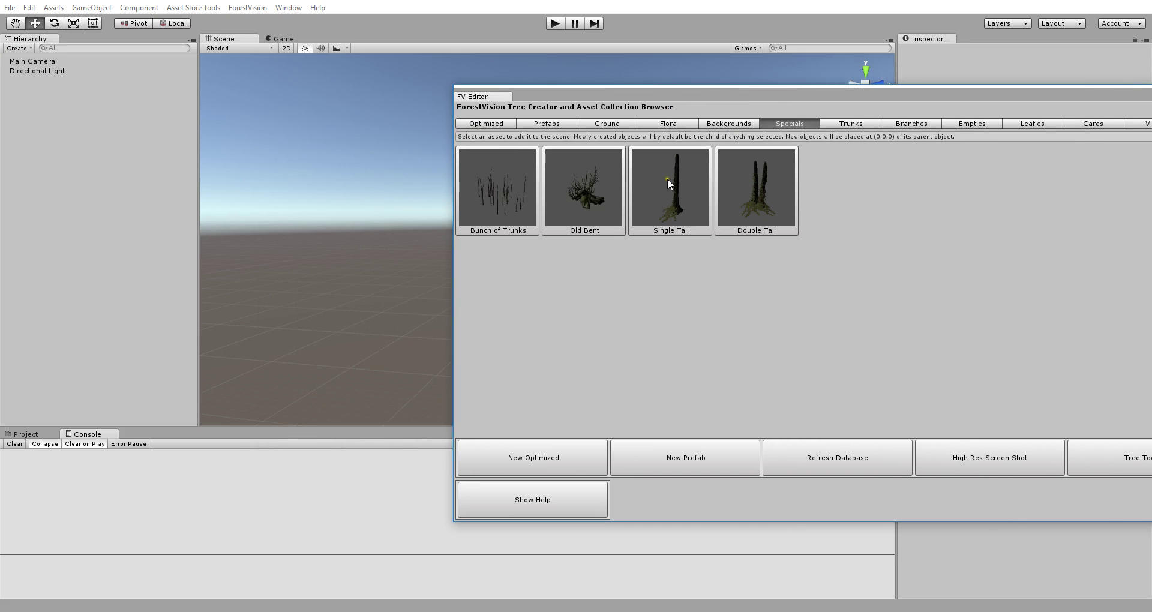
Add a trial Double Tall trunk, look it over, delete it, and show the Trunks assets.
left_click(747, 194)
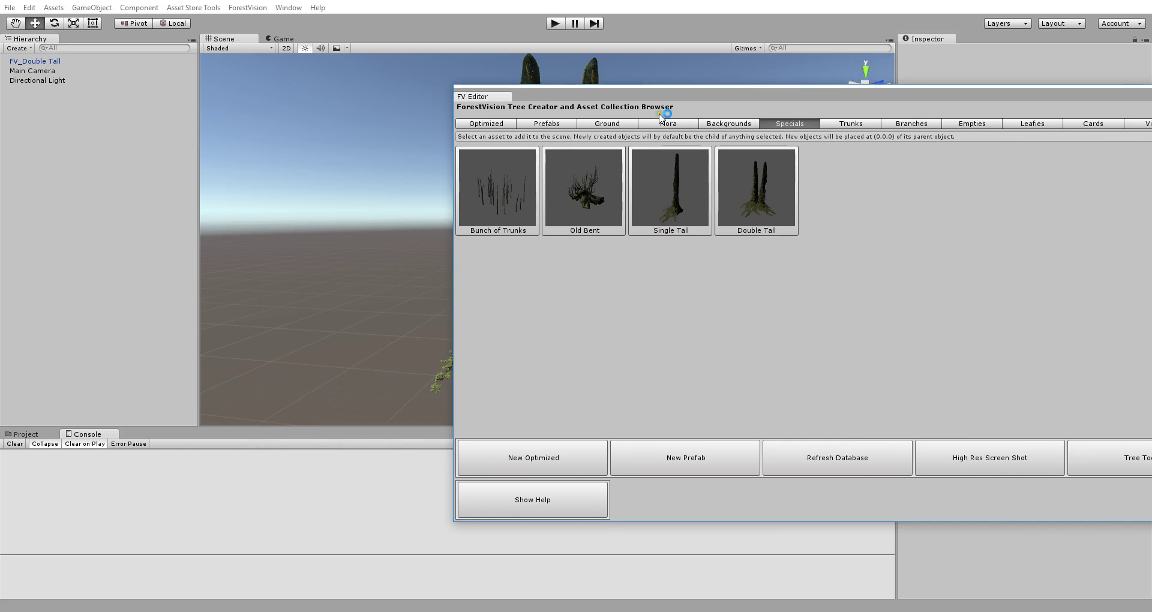
left_click_drag(656, 90, 861, 120)
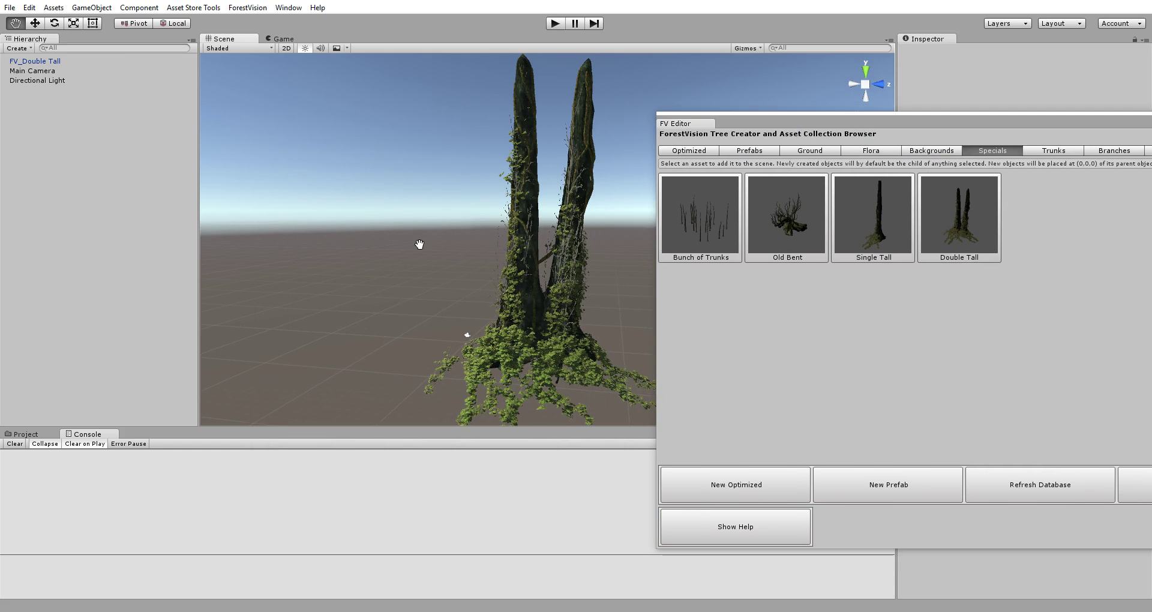
middle_click_drag(420, 244, 306, 237)
scroll(431, 328, "up", 5)
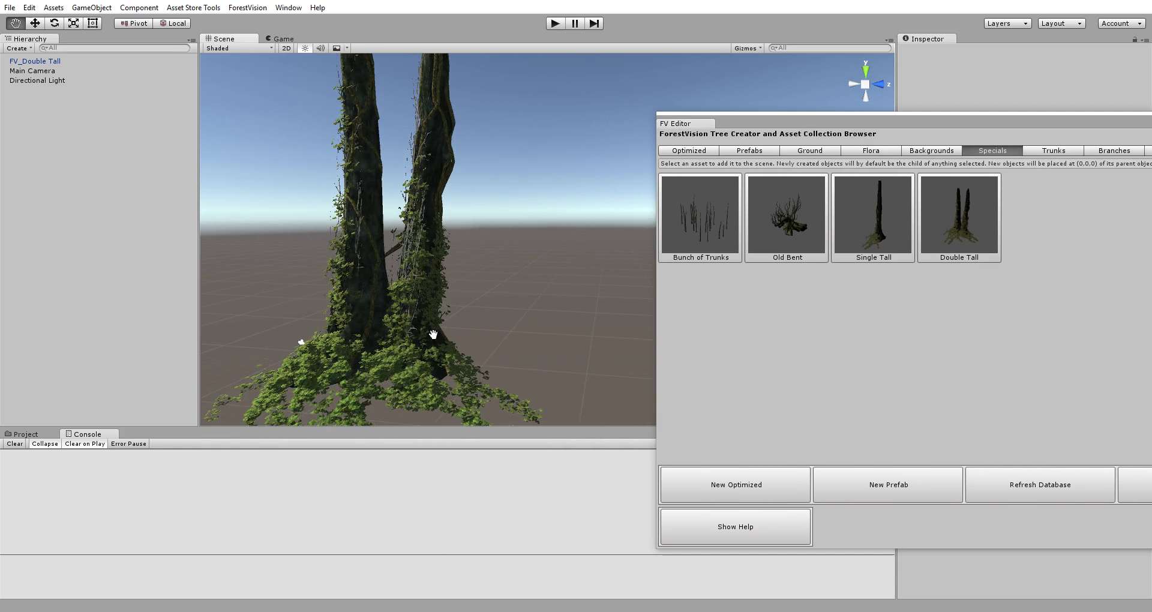
left_click(473, 324)
key("Delete")
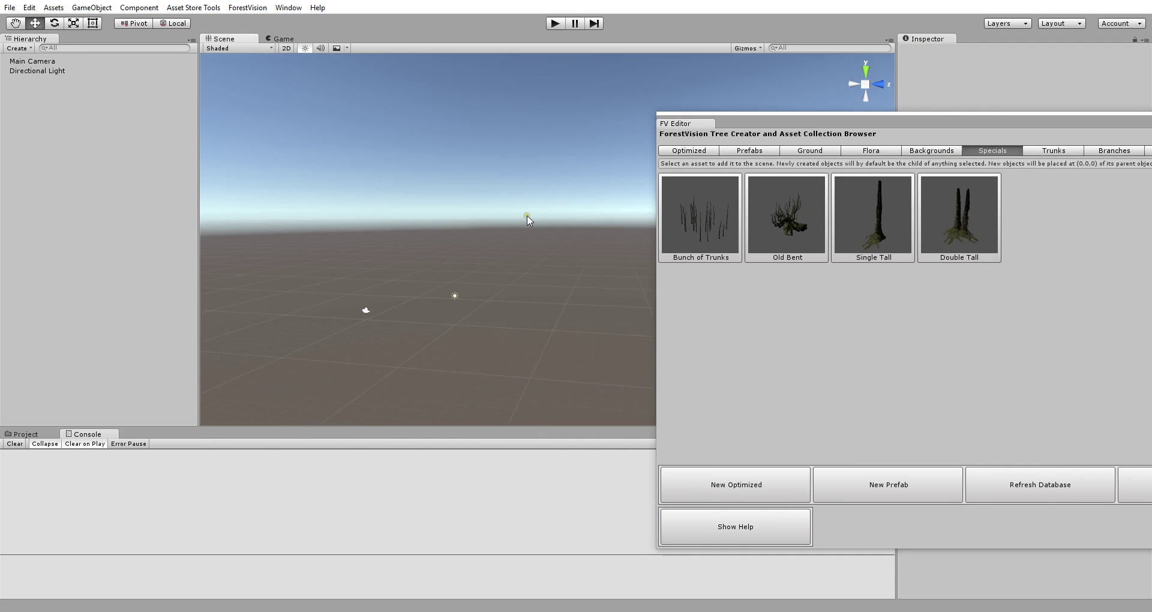
left_click(1051, 152)
Add a Curvy 3 trunk and attach Mapley prefab branches to it as a child.
left_click(783, 216)
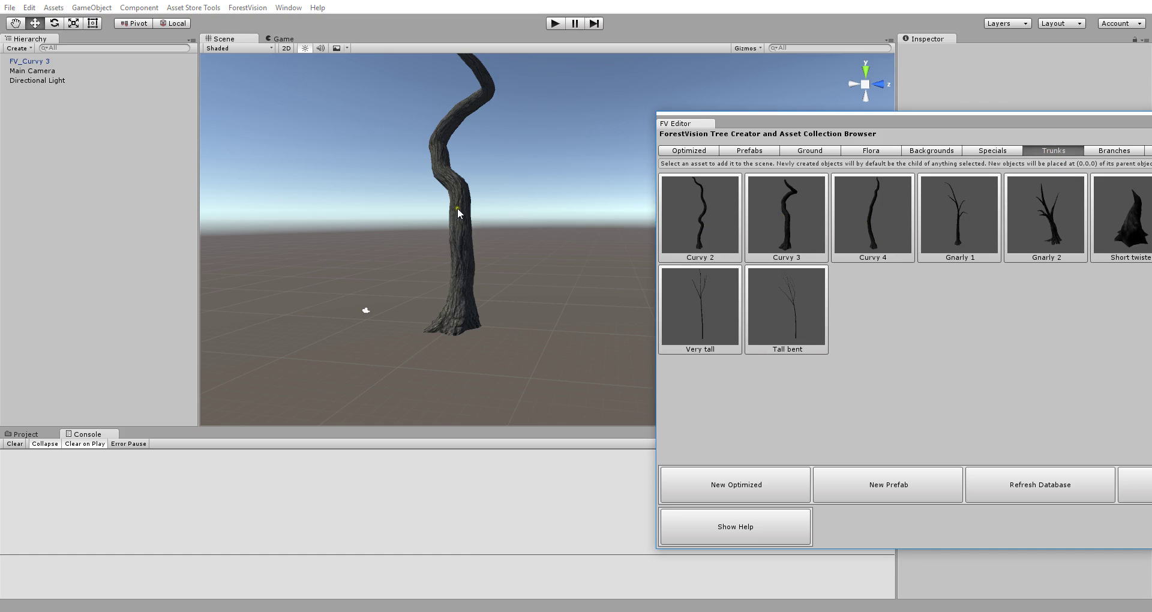
left_click(465, 261)
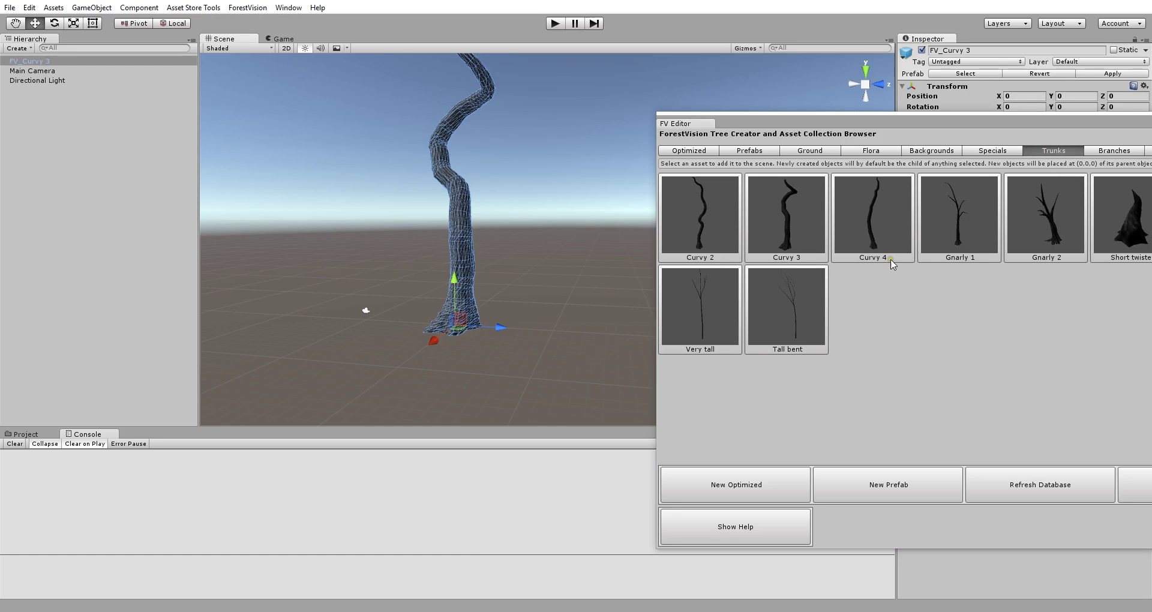
left_click(818, 151)
left_click(759, 153)
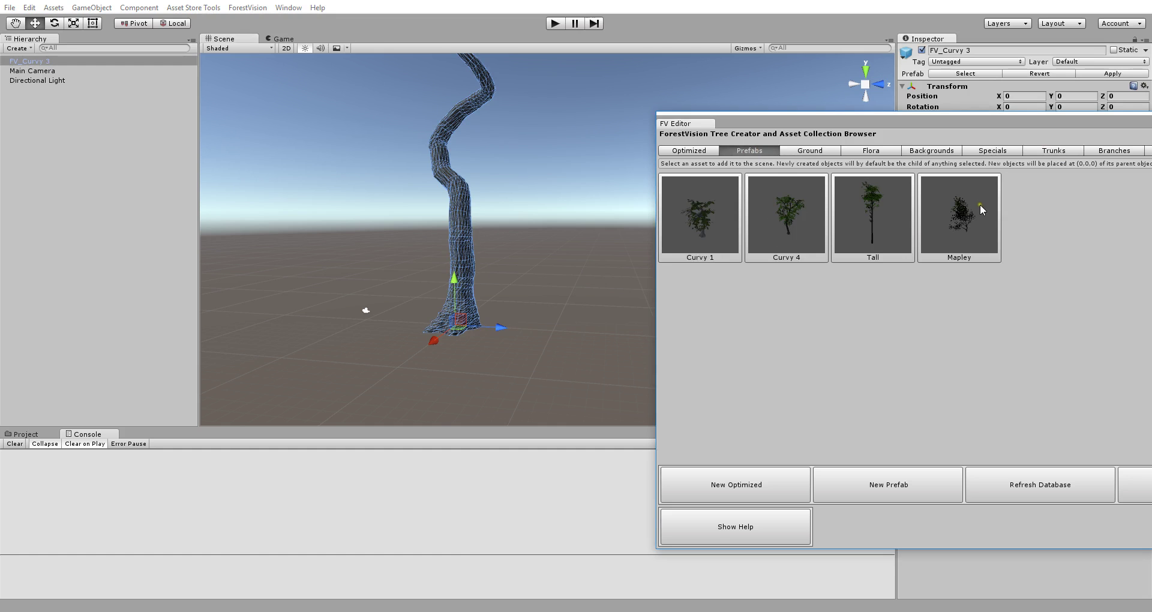
left_click(965, 214)
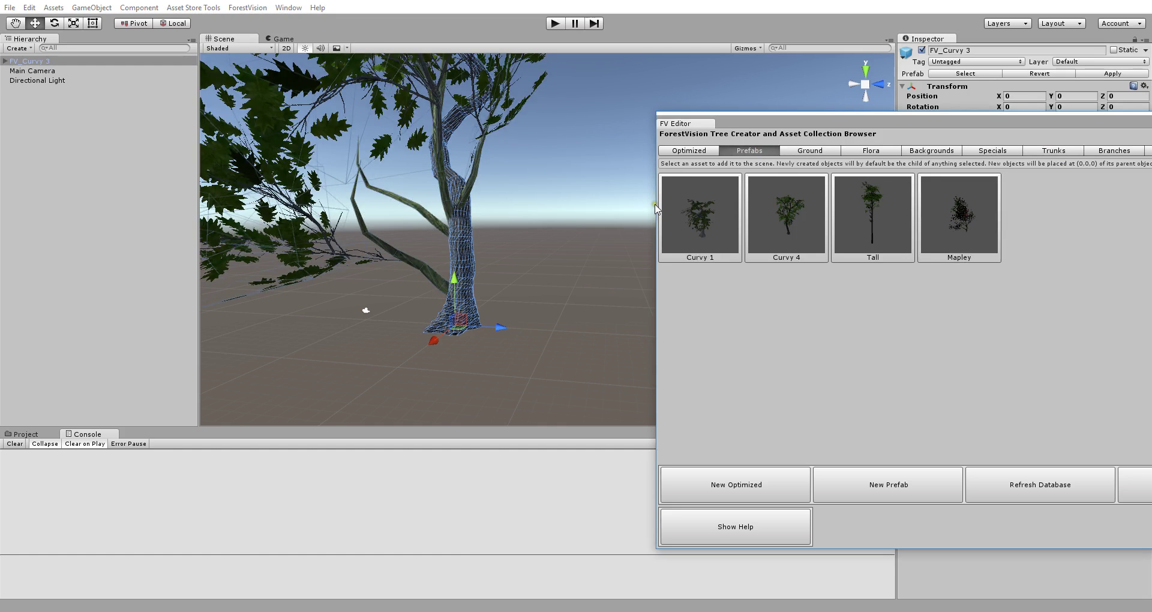
Inspect the trial tree, then delete FV_Mapley and FV_Curvy 3 from the scene.
left_click(7, 61)
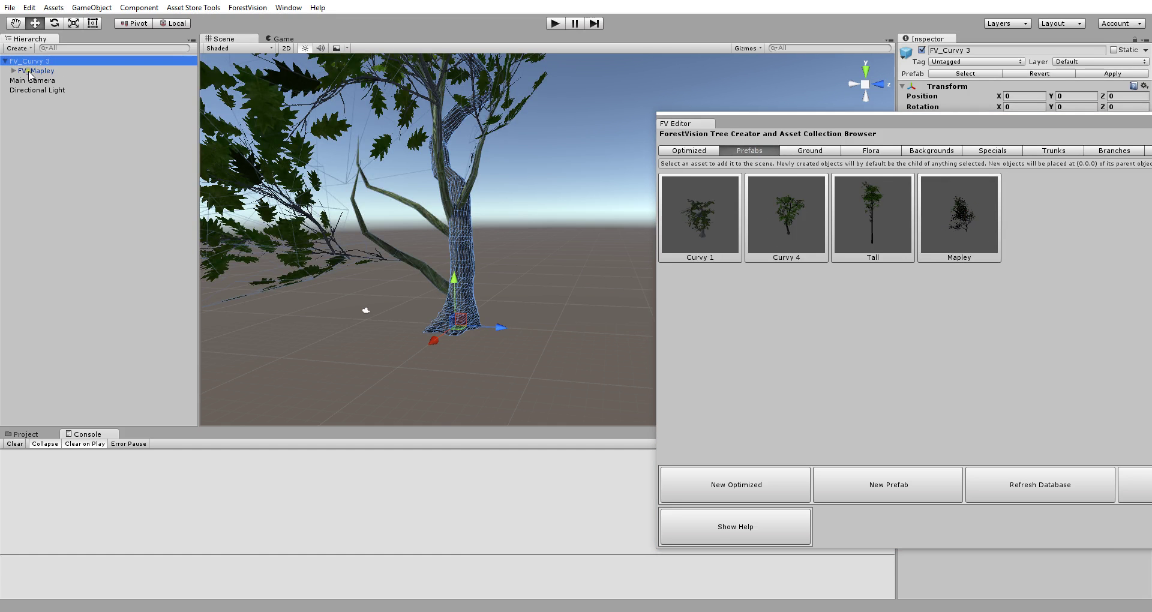
middle_click_drag(493, 230, 497, 318)
scroll(525, 305, "down", 8)
left_click(428, 314)
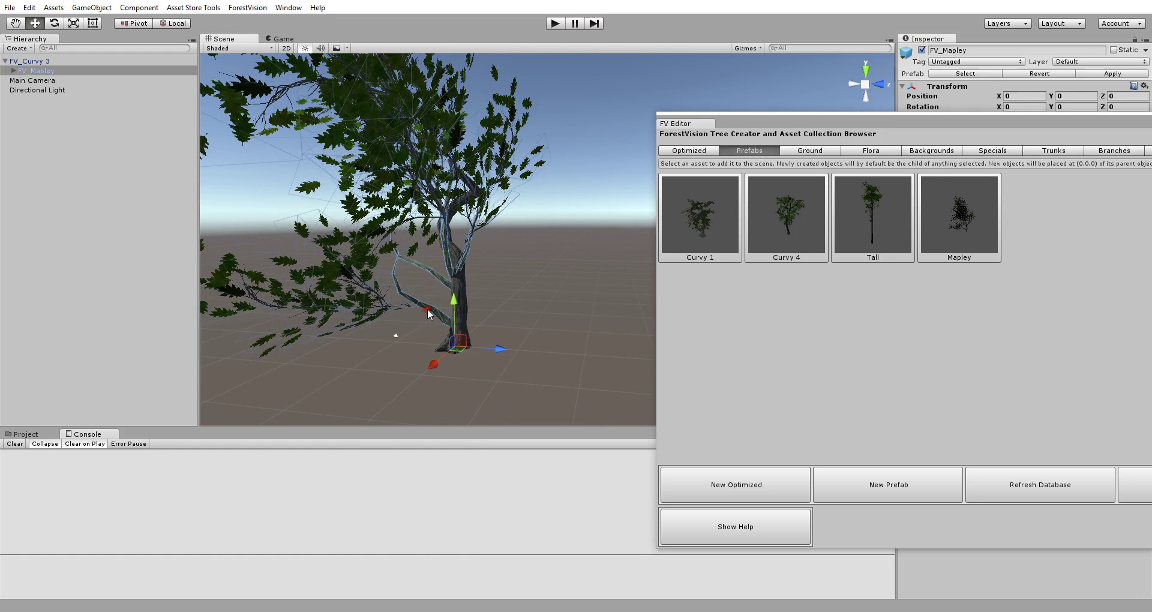
key("Delete")
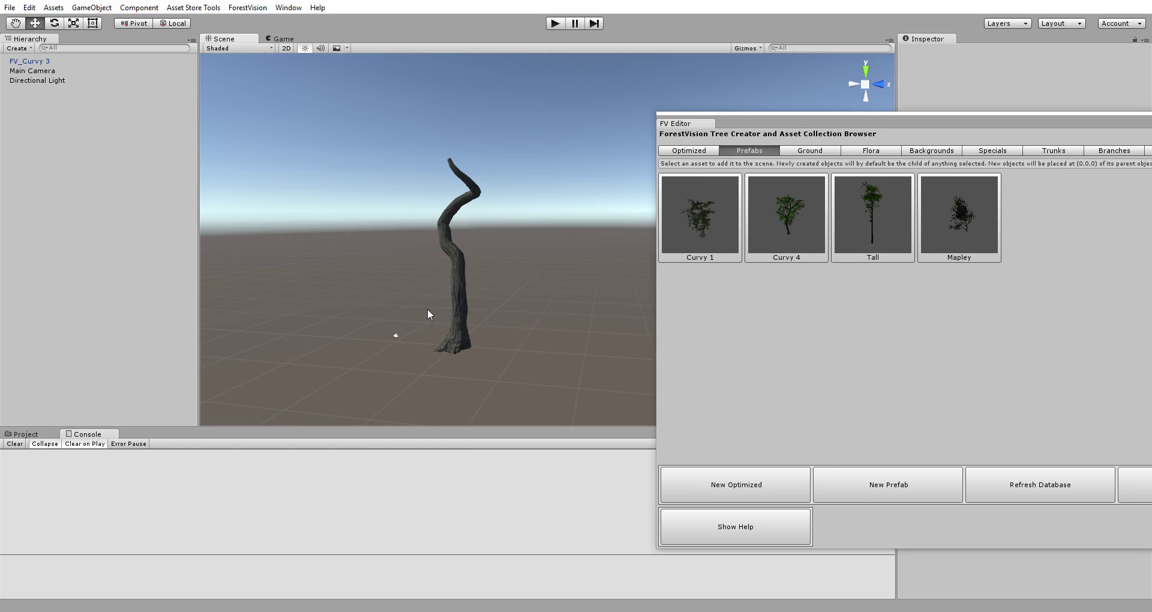
left_click(455, 281)
key("Delete")
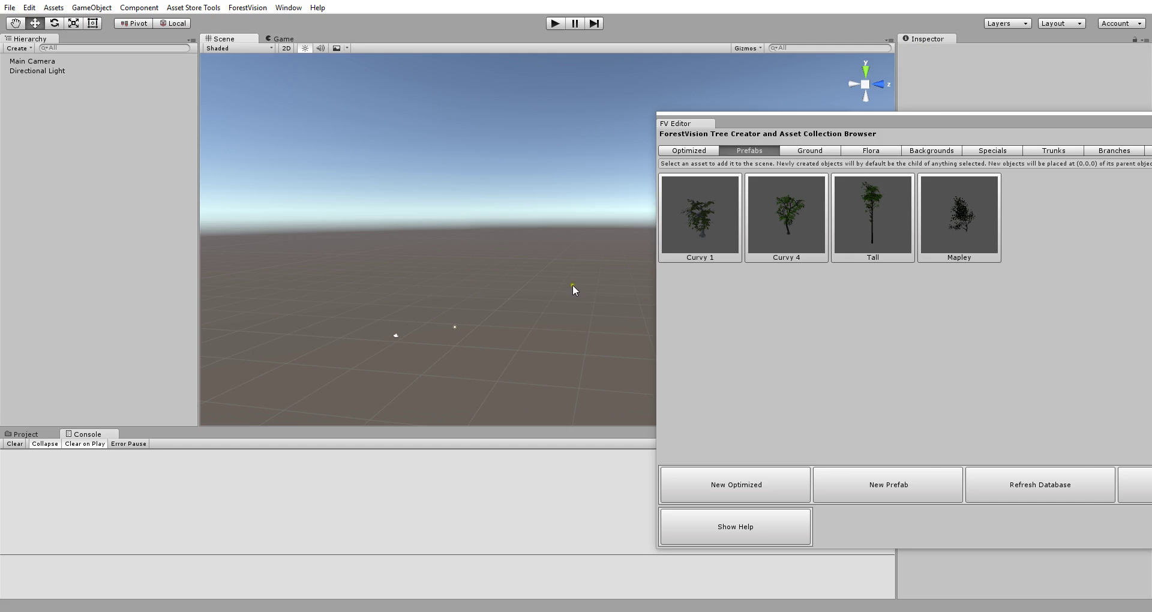
Centre the browser and look through the Flora, Ground, Prefabs, Optimized and Backgrounds tabs.
left_click_drag(802, 122, 387, 93)
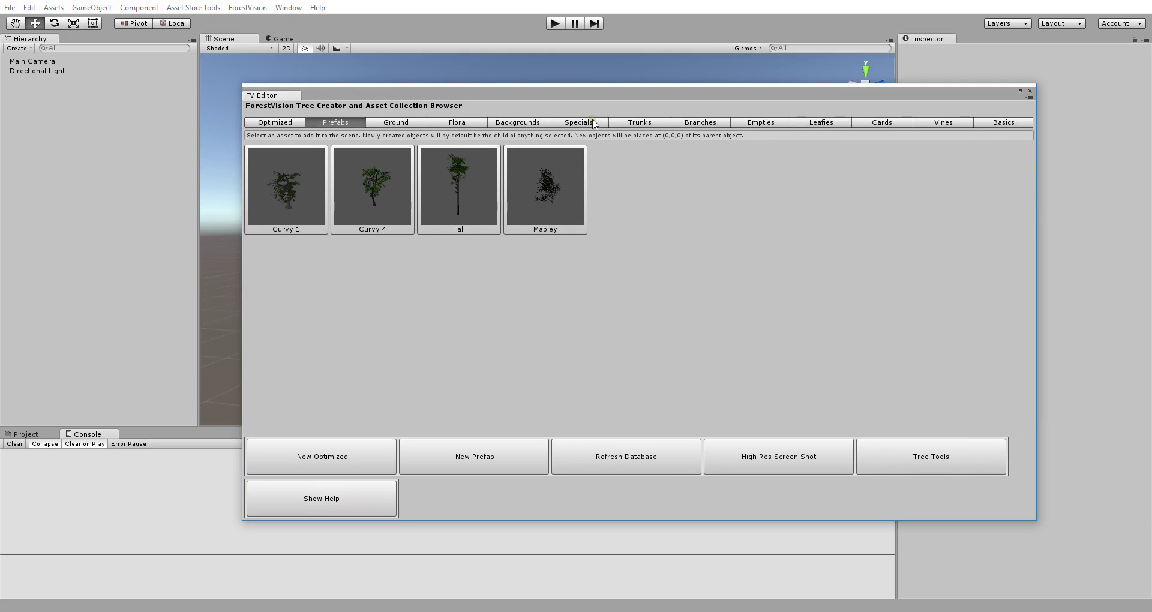
left_click(458, 122)
left_click(397, 123)
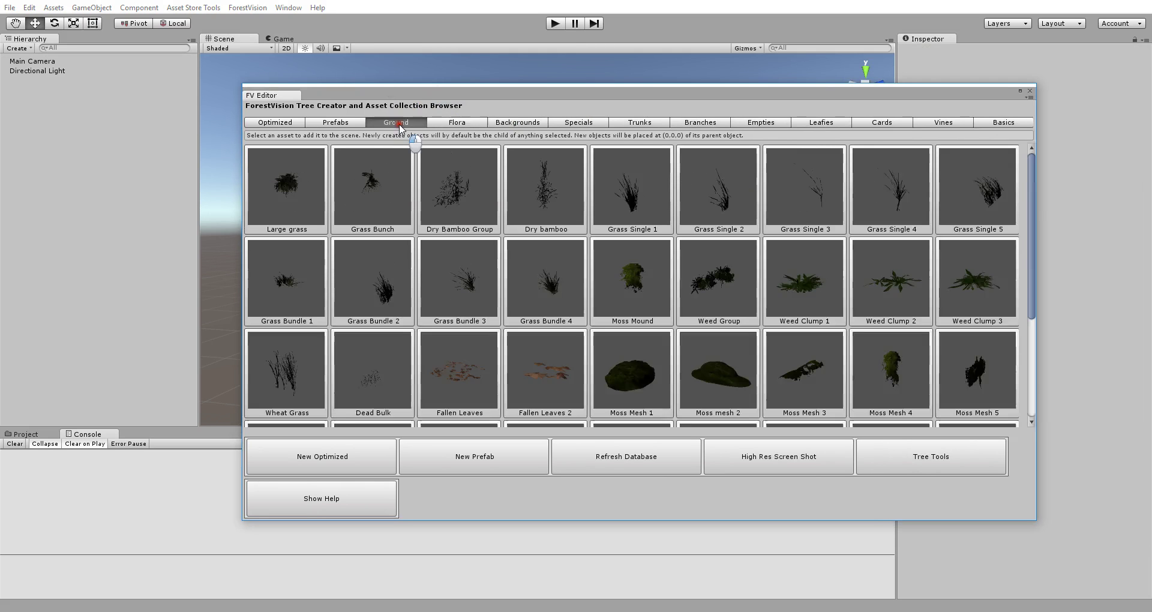
left_click(346, 123)
left_click(274, 125)
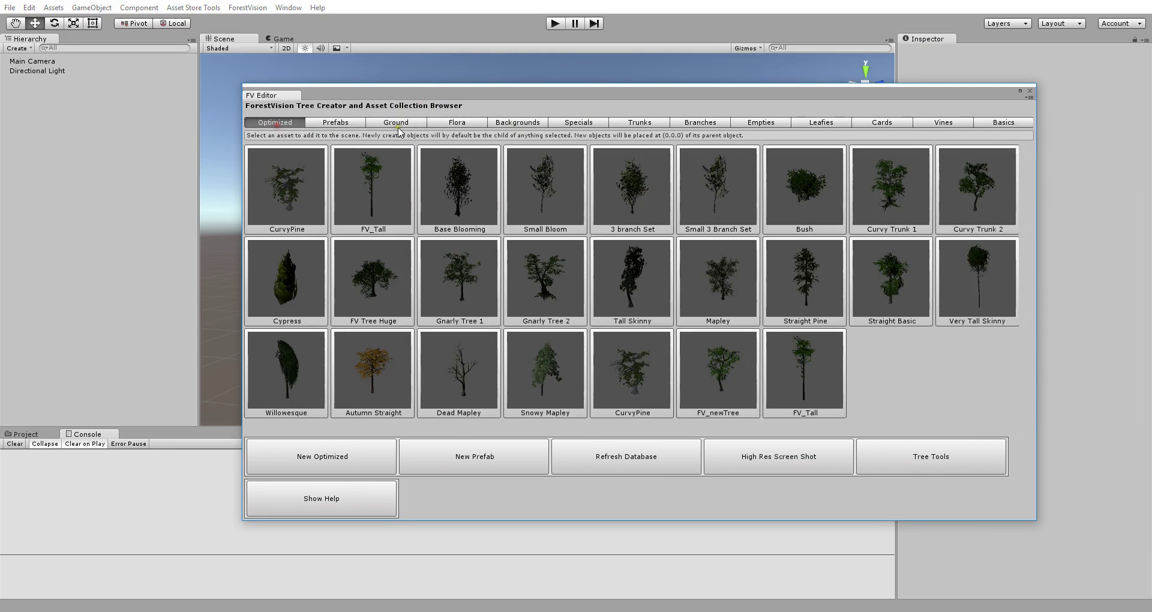
left_click(457, 123)
left_click(513, 123)
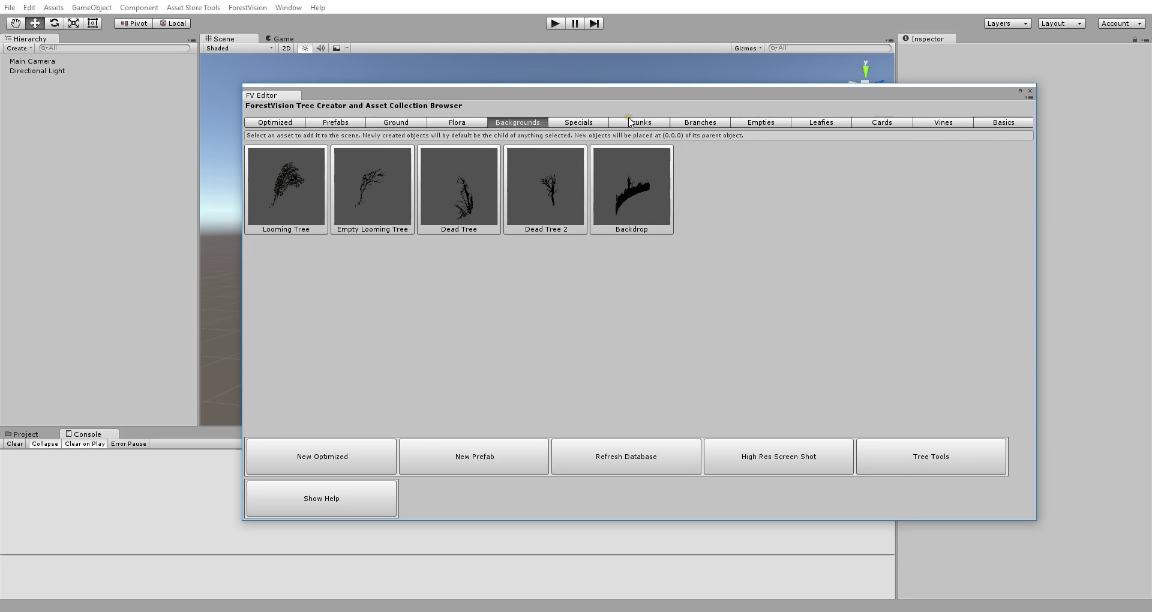
left_click_drag(646, 96, 621, 107)
Add a Short twisted trunk from the Trunks tab and select it.
left_click(613, 133)
left_click(695, 201)
left_click_drag(664, 100, 903, 99)
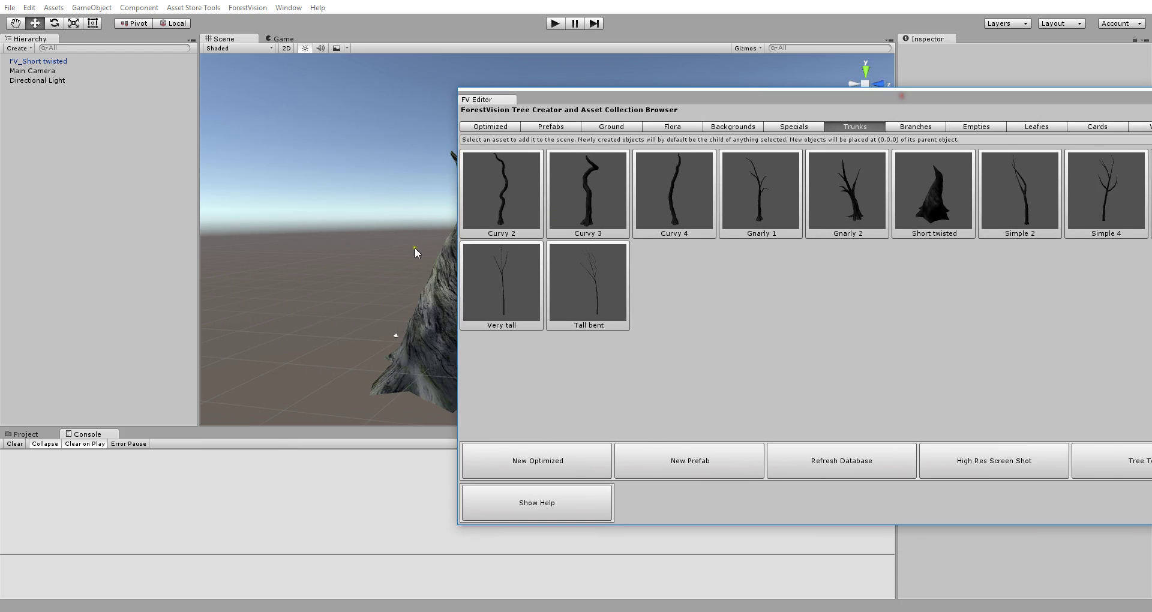
left_click(429, 293)
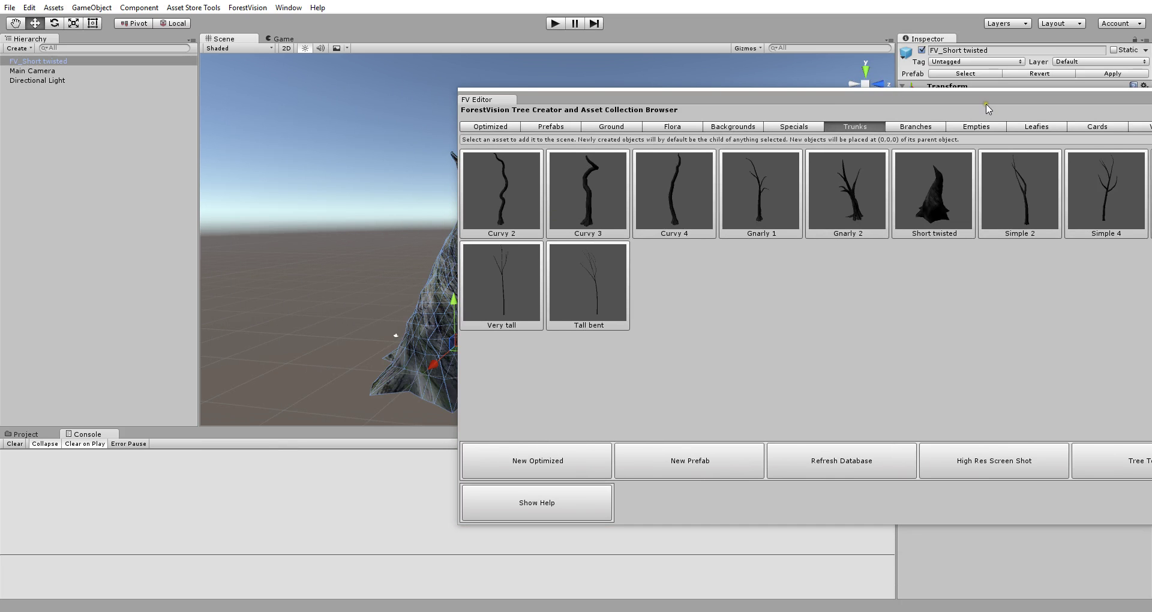
Switch the browser to the Branches then Empties assets and park it beside the scene.
left_click_drag(985, 108, 889, 111)
left_click(832, 126)
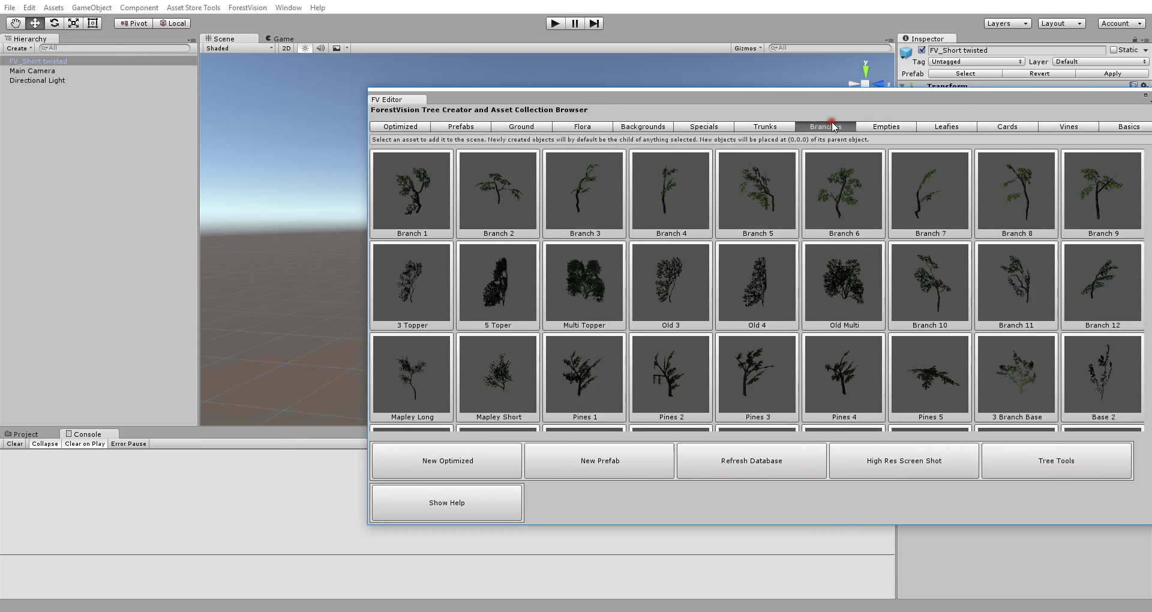
left_click_drag(807, 99, 579, 64)
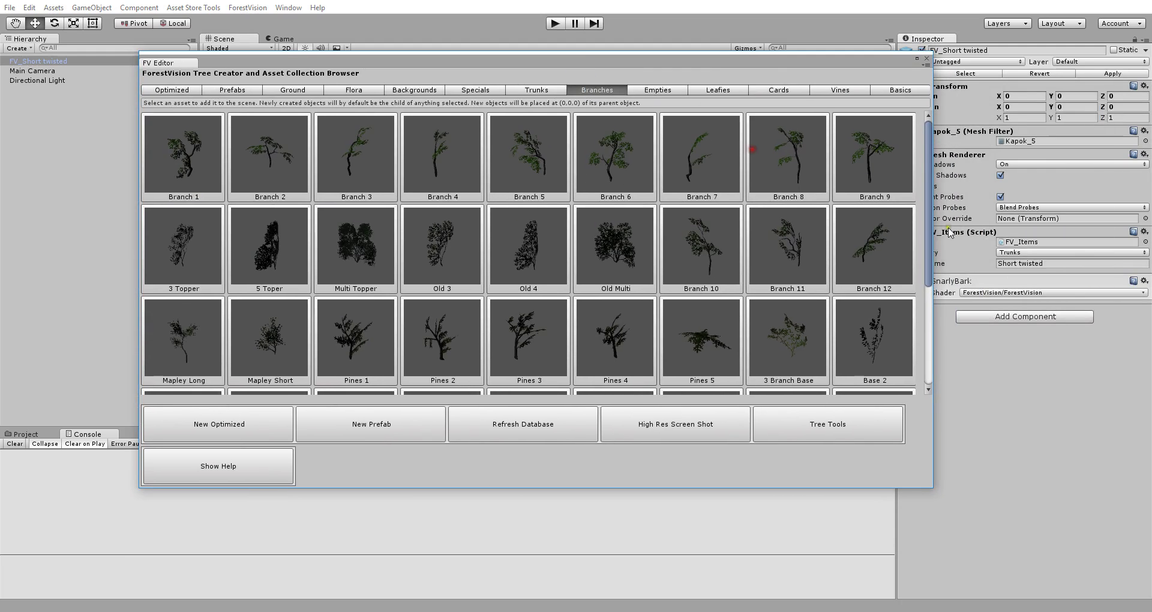
left_click_drag(930, 180, 894, 113)
left_click(663, 95)
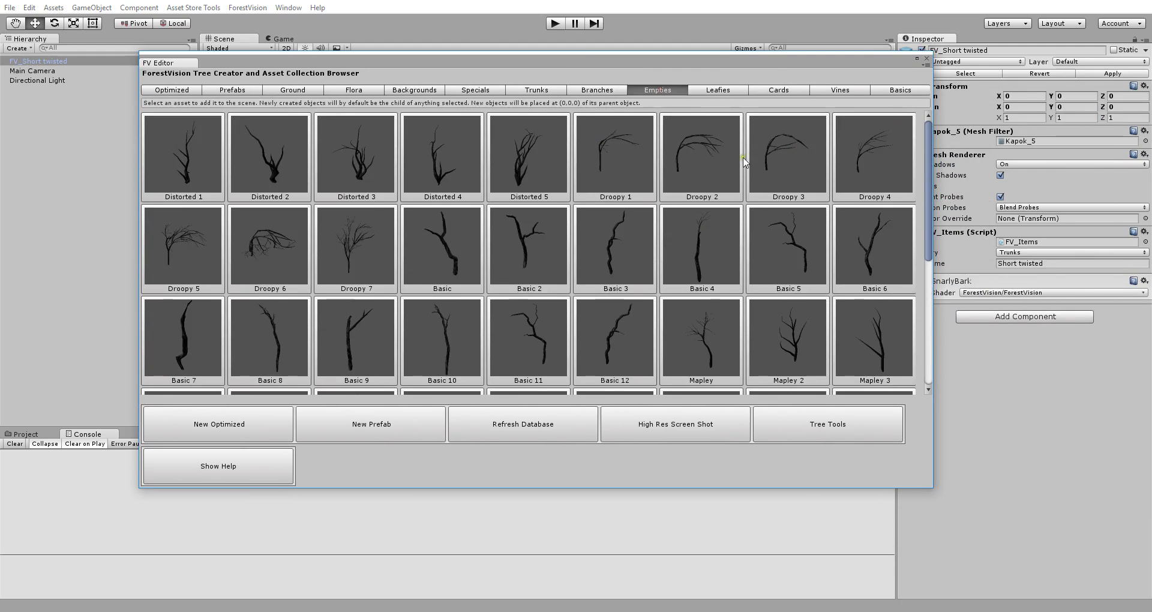
left_click_drag(688, 67, 1003, 87)
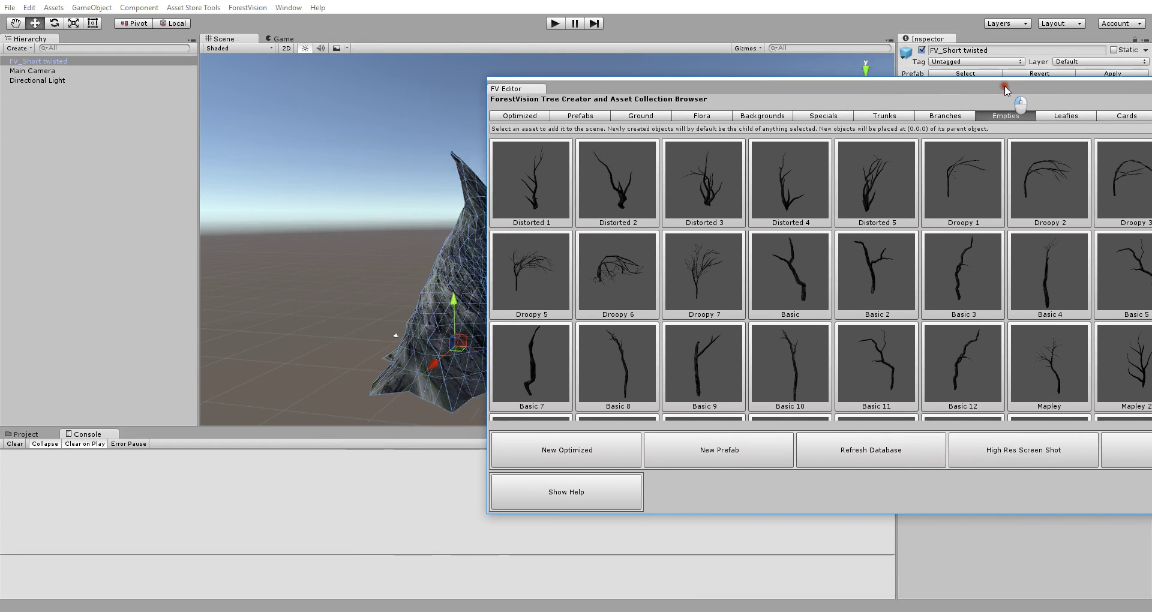
Add Distorted 1 empty branches to the trunk and list the trunk's child branches.
left_click(538, 186)
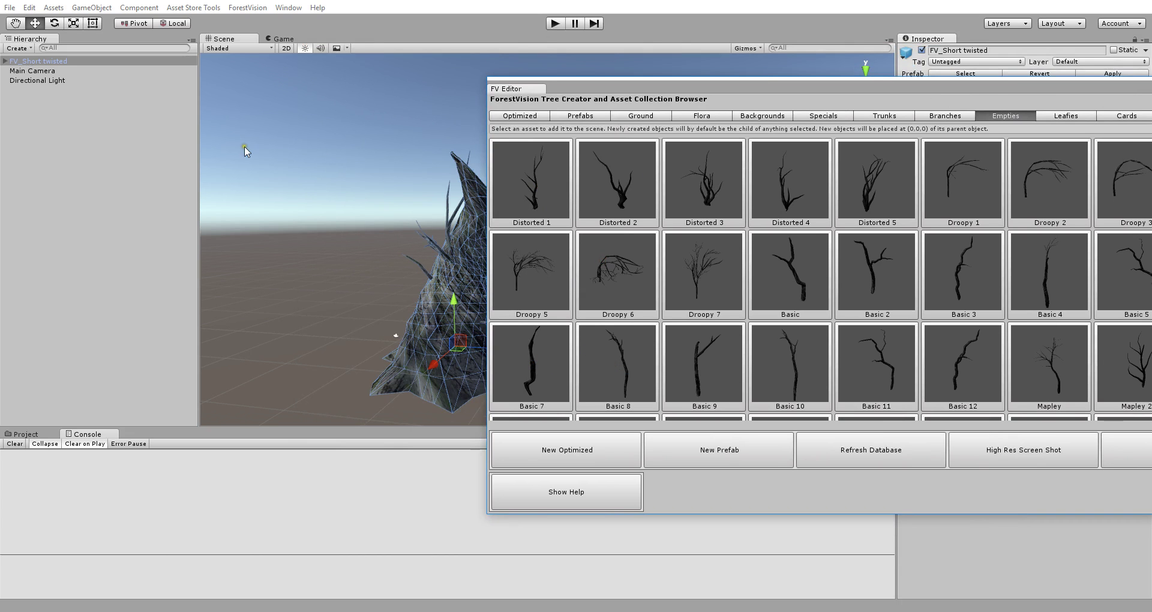
left_click(7, 61)
left_click(327, 207)
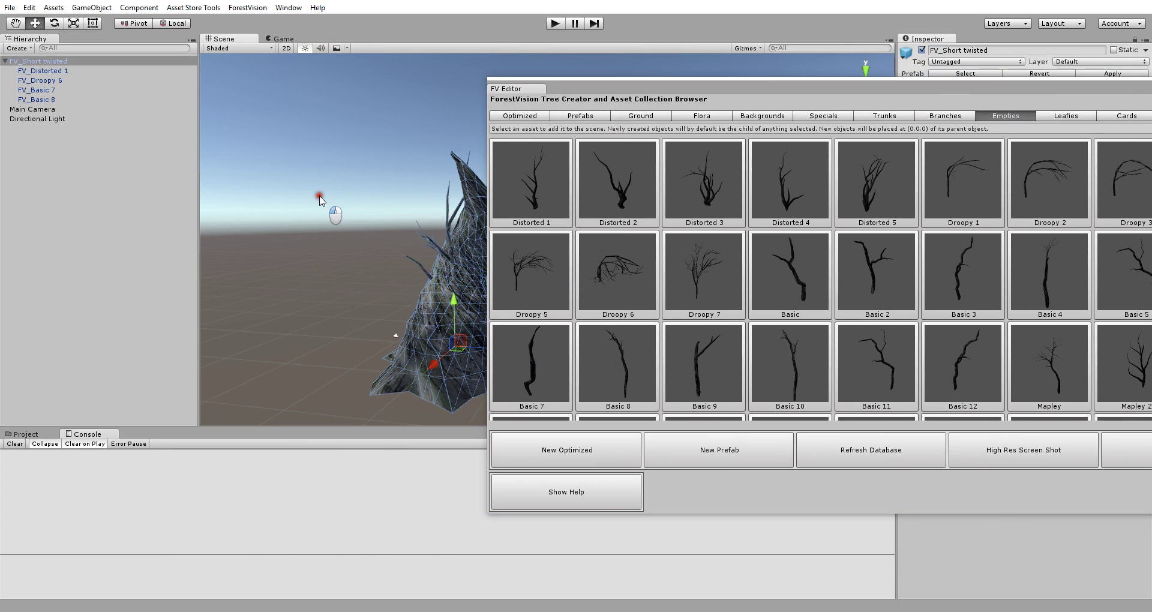
left_click(438, 247)
middle_click_drag(420, 235, 369, 250)
Raise FV_Distorted 1 and FV_Basic 8 higher up the twisted trunk.
left_click(366, 201)
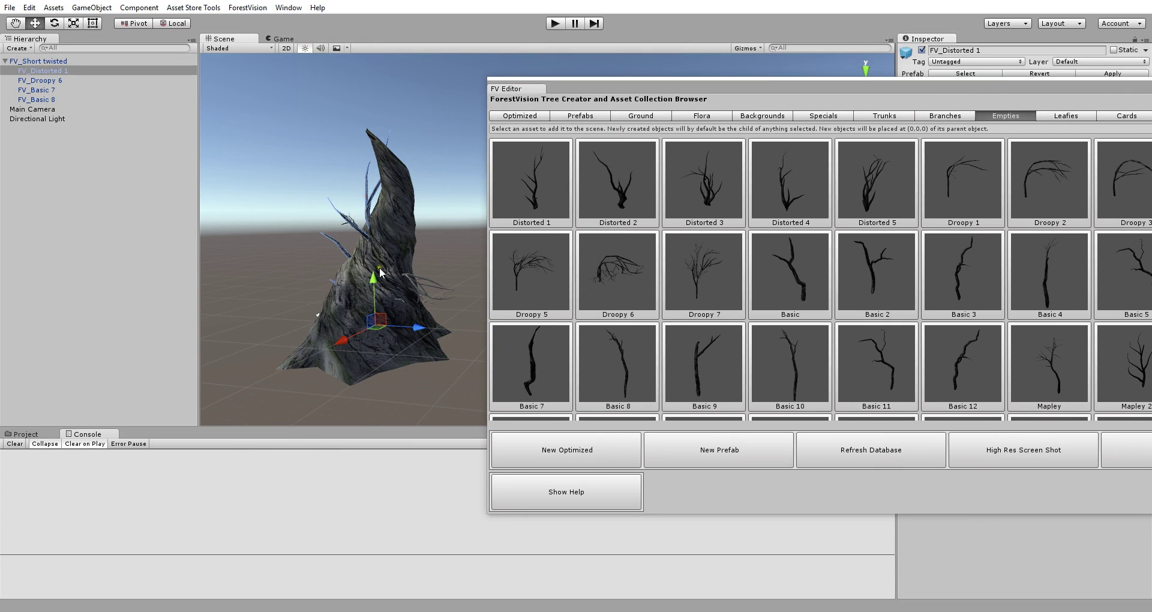
left_click_drag(373, 282, 368, 227)
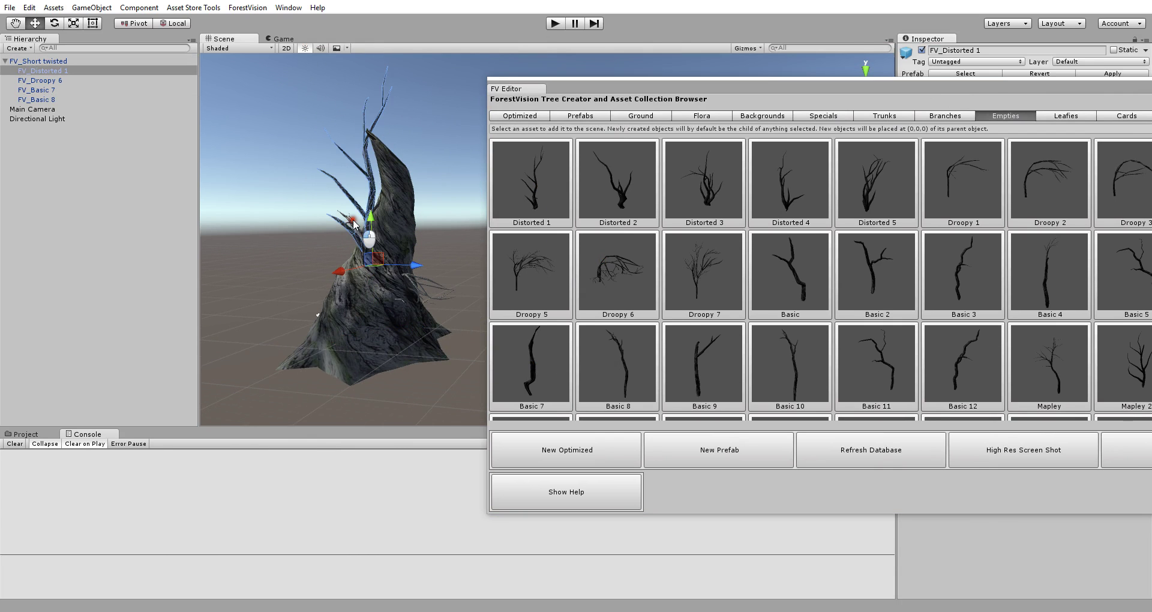
left_click(352, 218)
left_click_drag(370, 285, 369, 238)
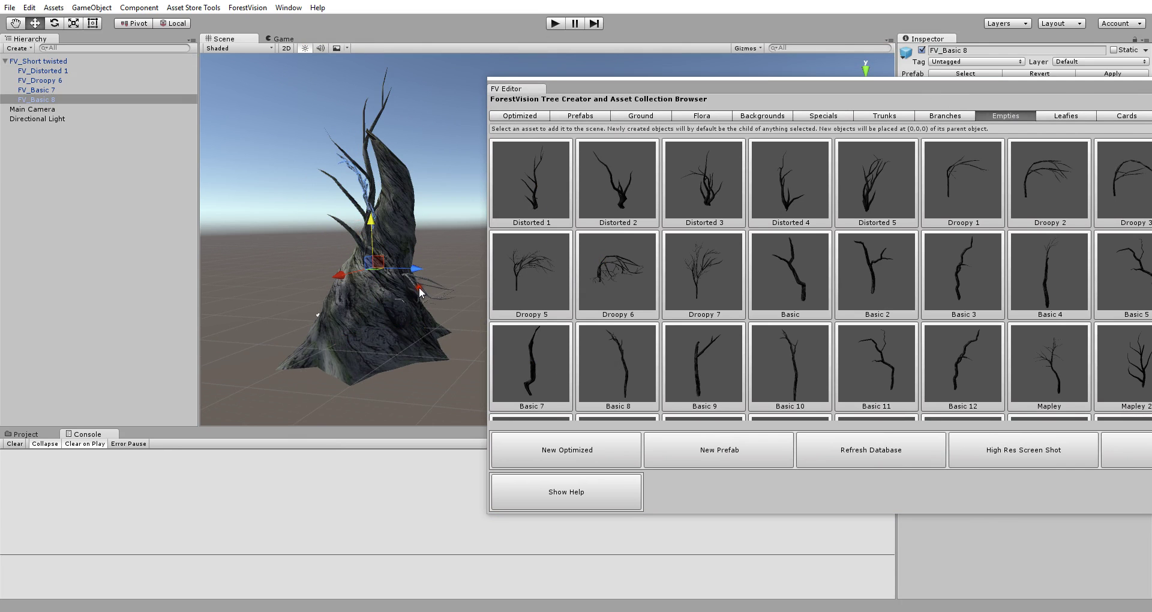
left_click(430, 283)
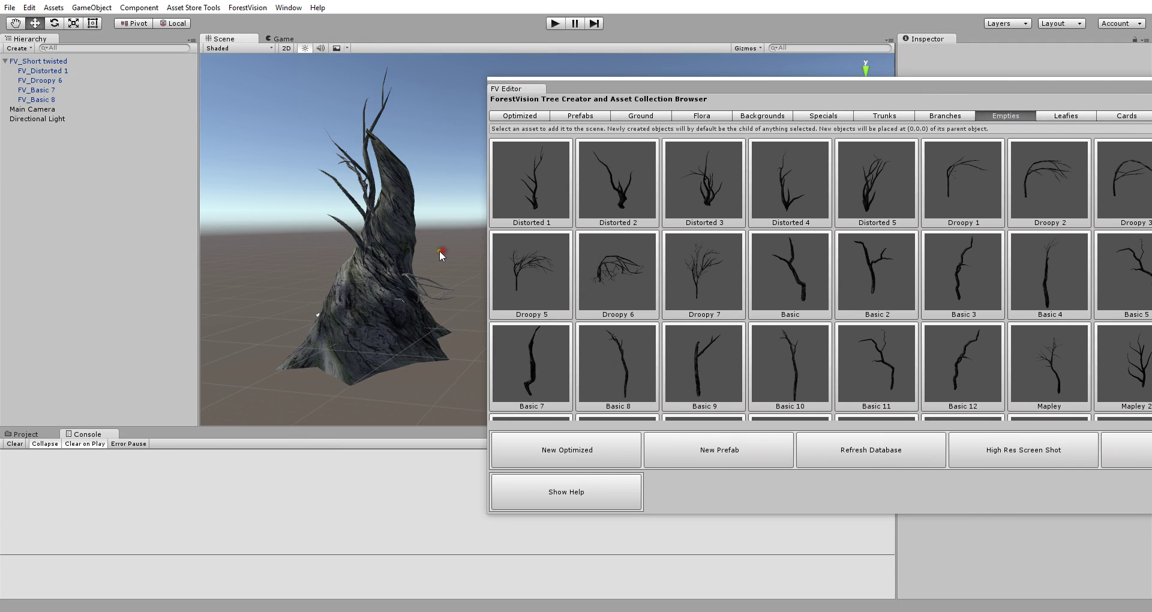
middle_click_drag(439, 250, 385, 254)
left_click_drag(378, 318, 433, 299, "alt")
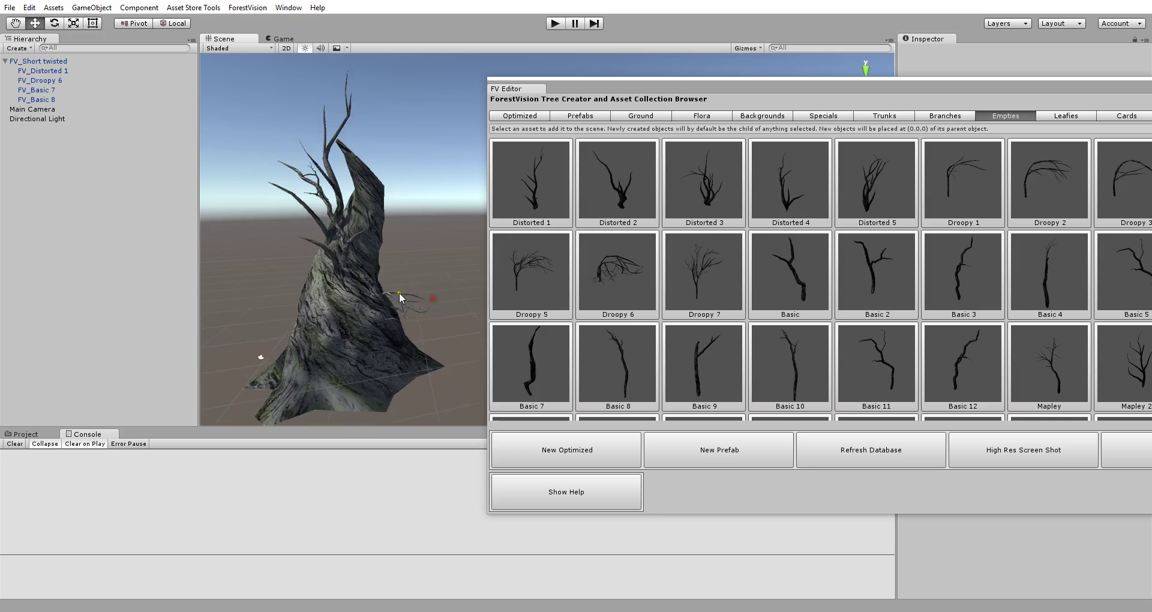
scroll(399, 296, "down", 3)
left_click_drag(843, 90, 798, 51)
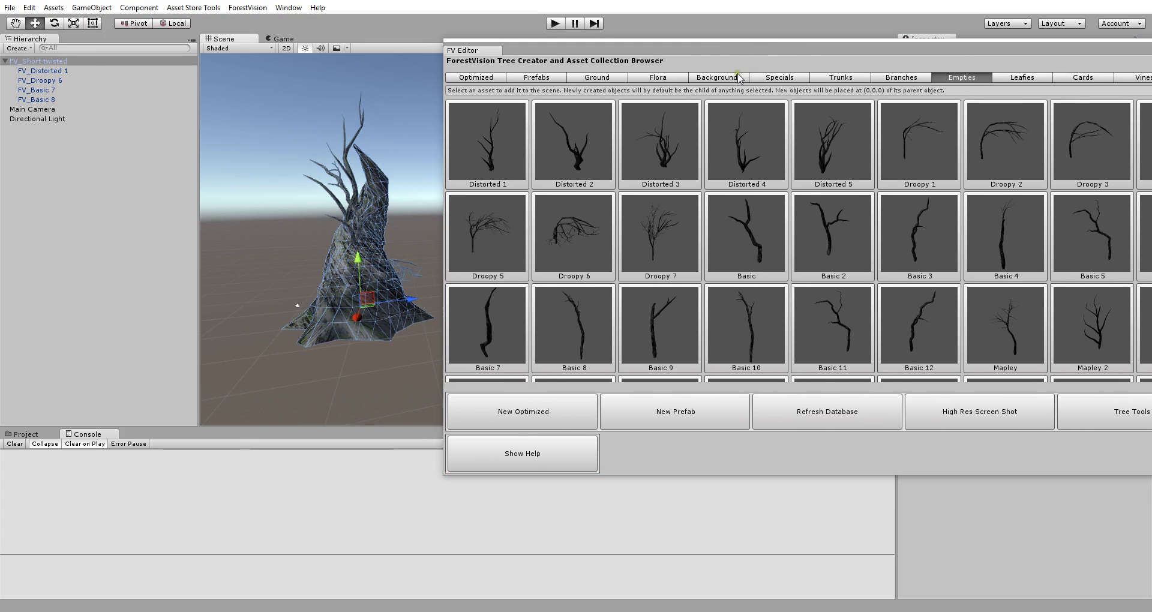
Add the leafy 3 Branch Base, Base 2 and Base 3 branches to the trunk.
left_click(895, 79)
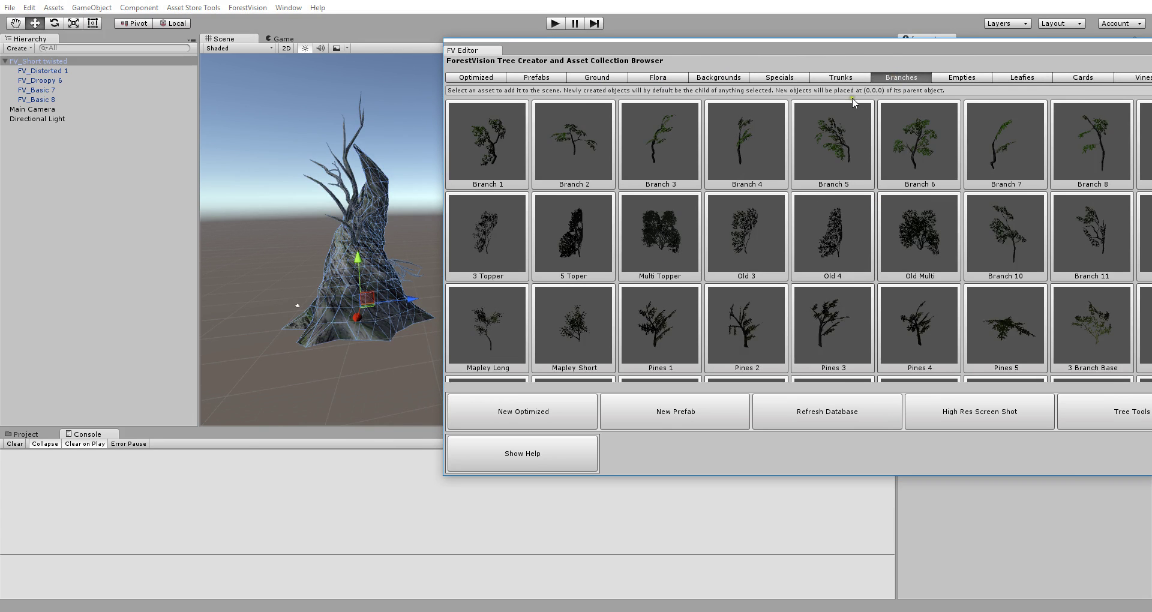
left_click_drag(838, 50, 715, 41)
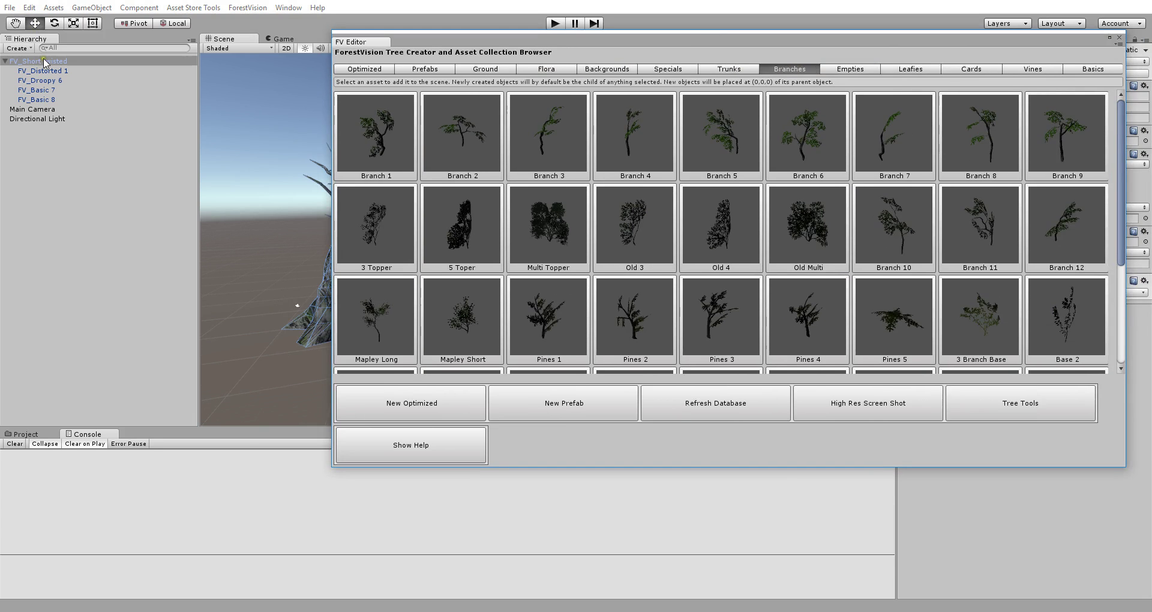
left_click_drag(835, 41, 864, 38)
left_click_drag(1147, 232, 1146, 267)
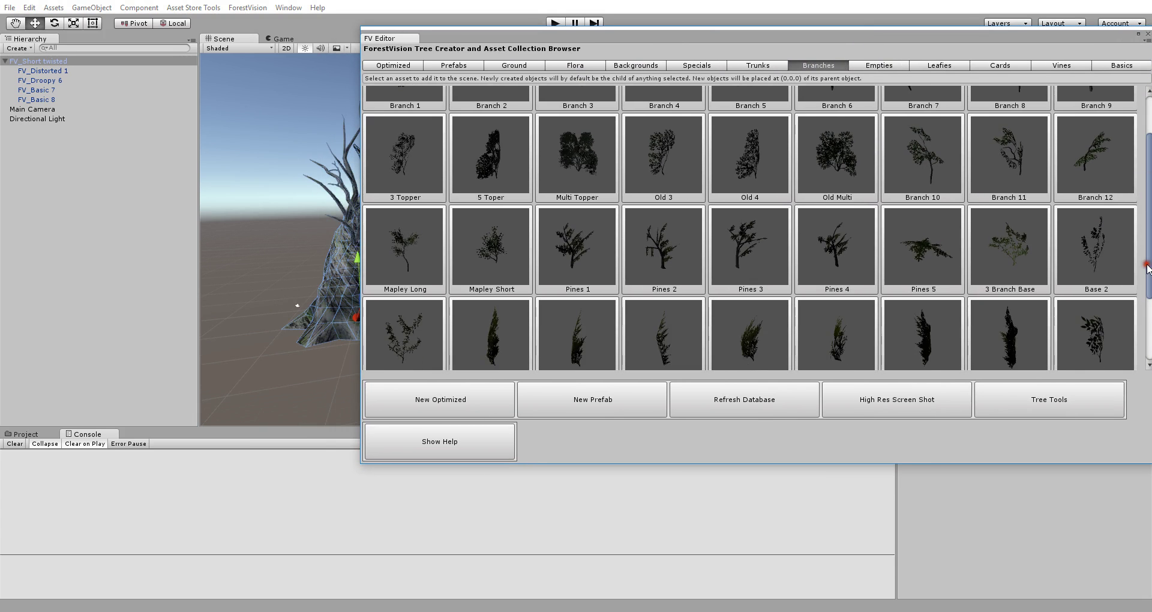
left_click(1028, 257)
left_click(1096, 246)
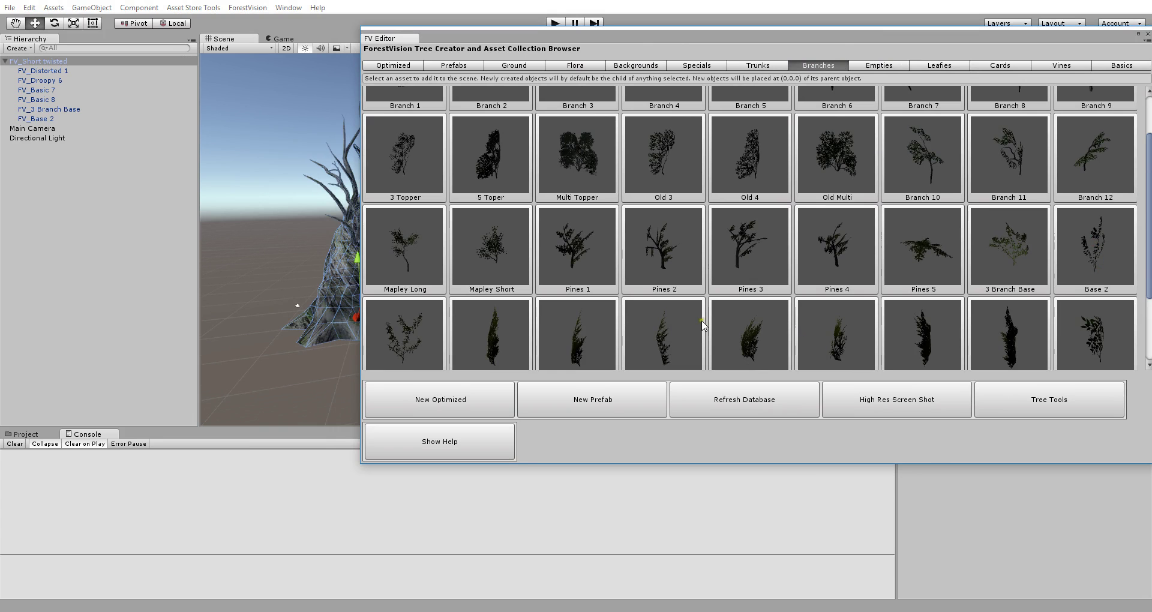
left_click(411, 337)
Move FV_Base 2 up the trunk and scale it larger.
left_click(298, 211)
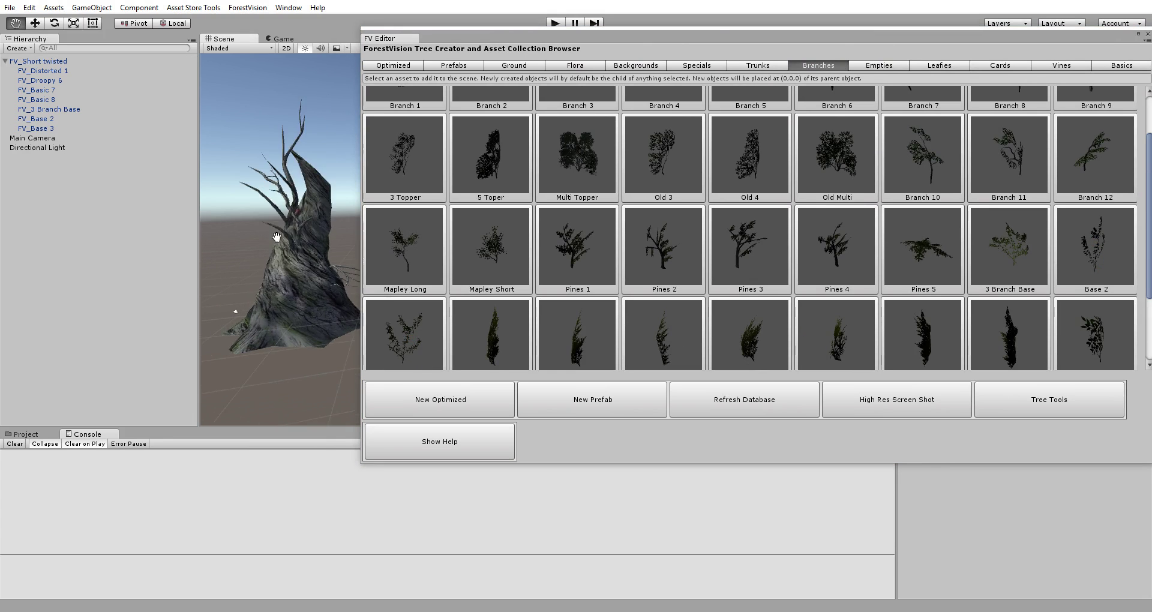
left_click(37, 119)
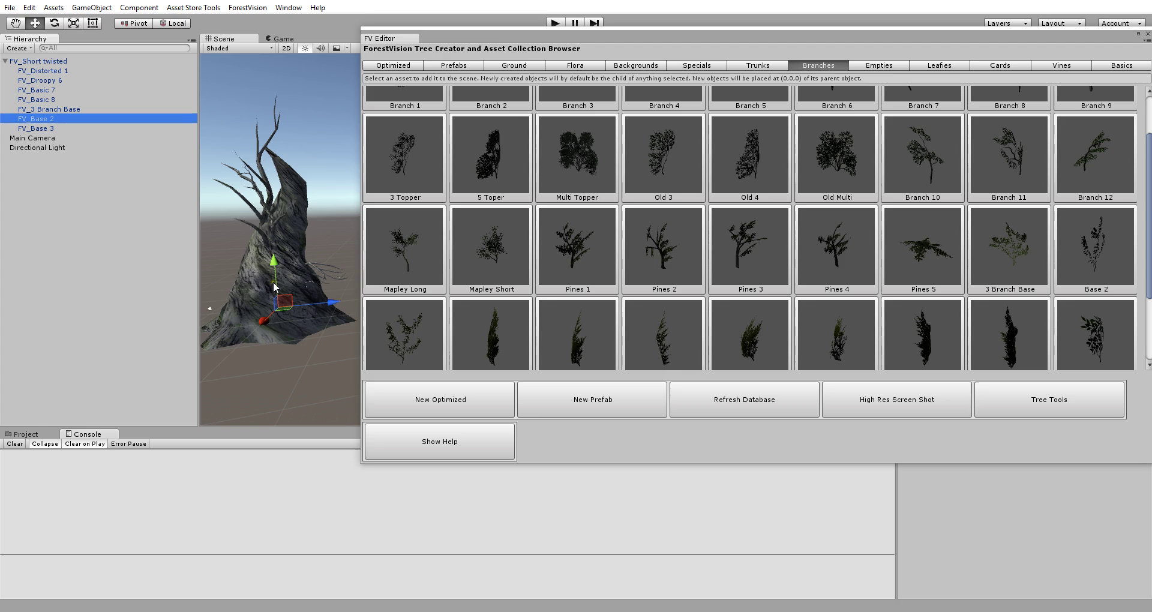
key("r")
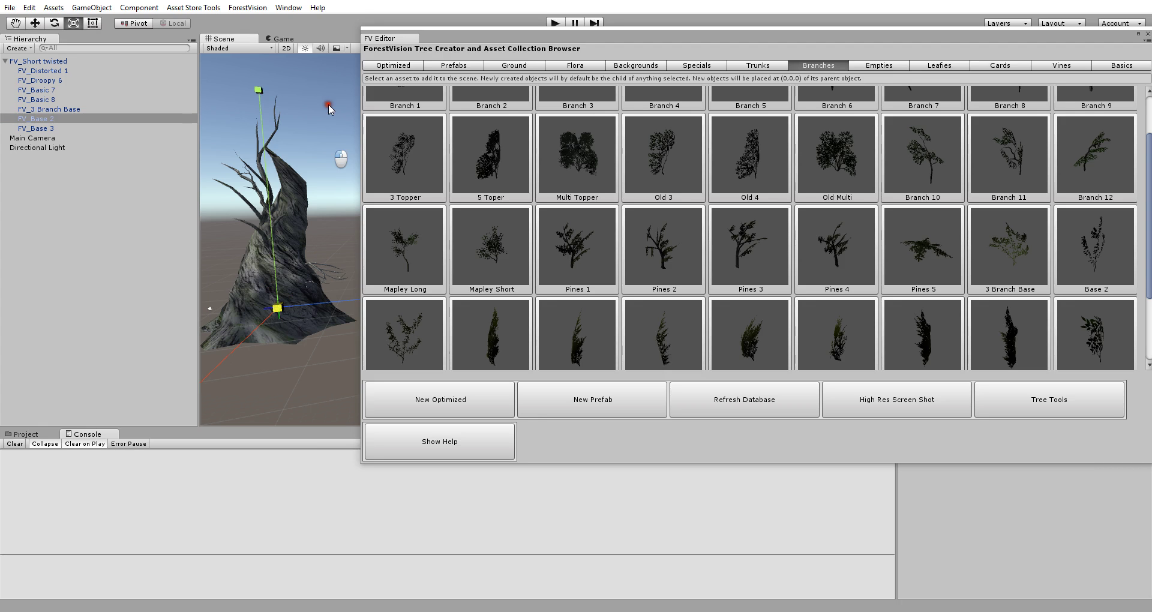
key("w")
left_click_drag(274, 271, 427, 129)
key("r")
left_click_drag(291, 249, 336, 292, "alt")
left_click(334, 293)
scroll(291, 255, "down", 3)
middle_click_drag(246, 232, 213, 223)
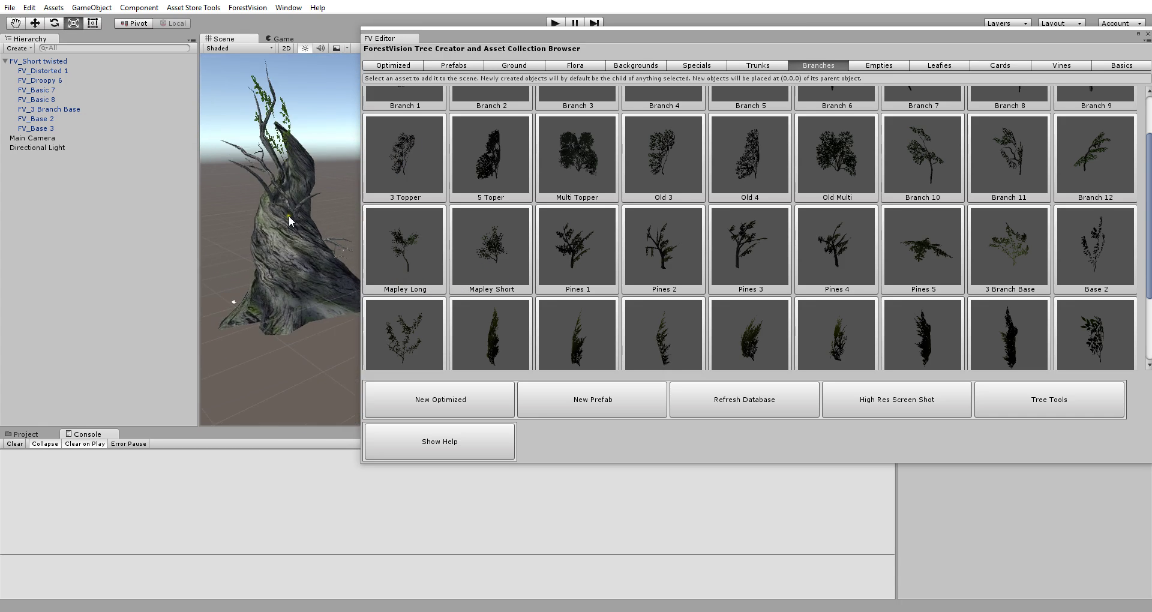
Shift FV_Base 3 along its blue axis and enlarge it.
left_click(36, 128)
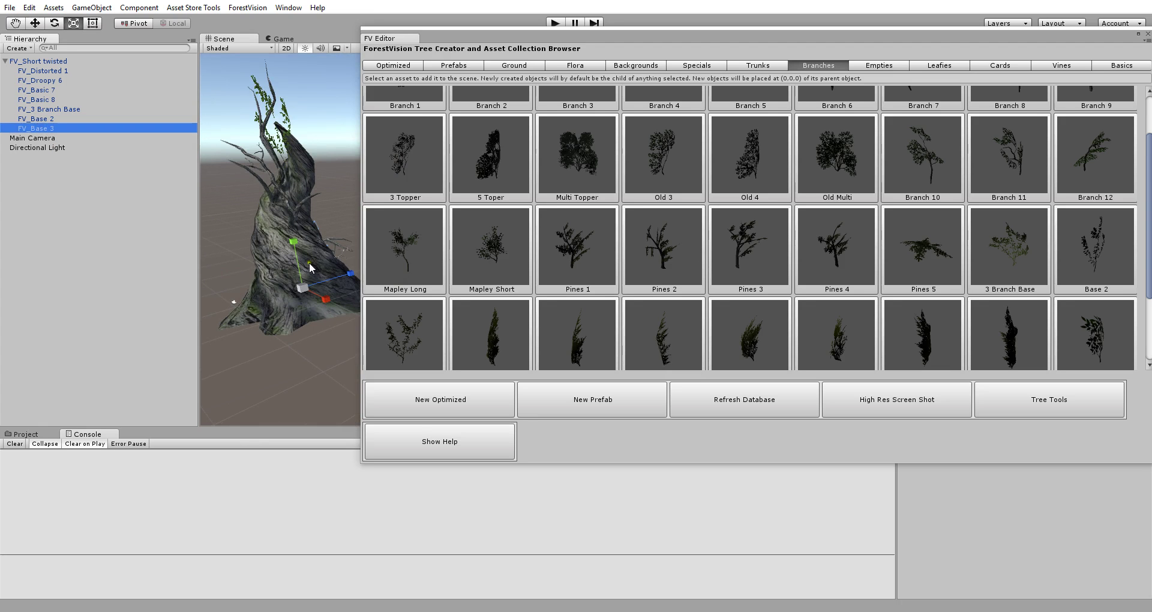
key("w")
left_click_drag(327, 282, 301, 291)
key("r")
left_click(242, 161)
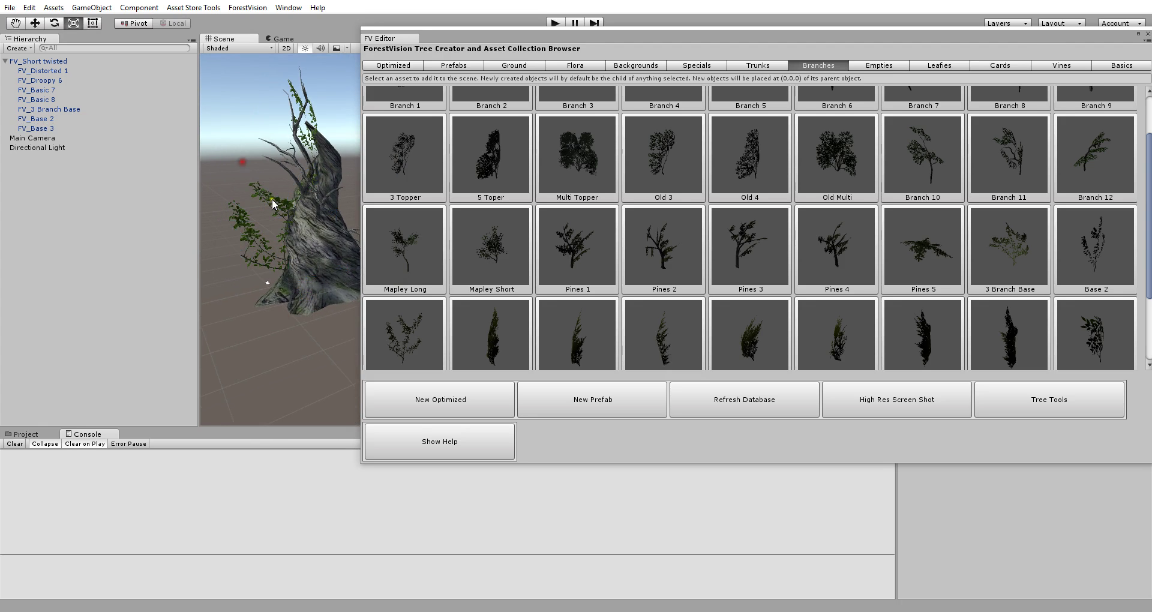
scroll(267, 201, "down", 3)
Orbit around the branched tree to inspect it, then select FV_Short twisted.
left_click_drag(1020, 43, 924, 327)
left_click(413, 270)
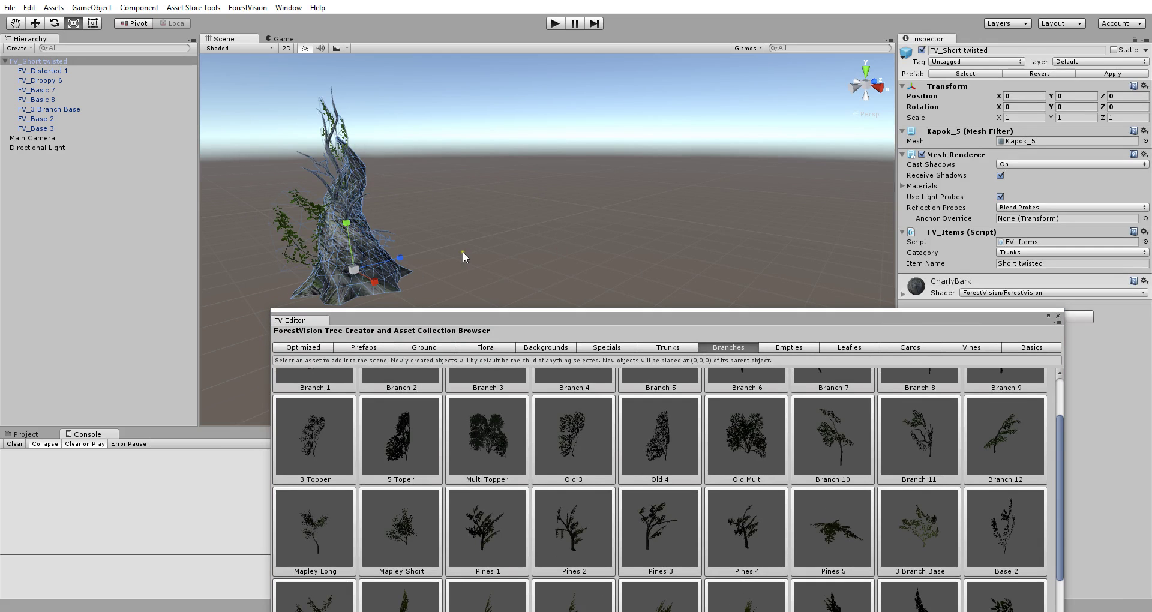
left_click_drag(462, 252, 521, 234, "alt")
middle_click_drag(520, 237, 562, 235)
left_click(563, 235)
left_click_drag(516, 229, 427, 232, "alt")
middle_click_drag(453, 228, 564, 216)
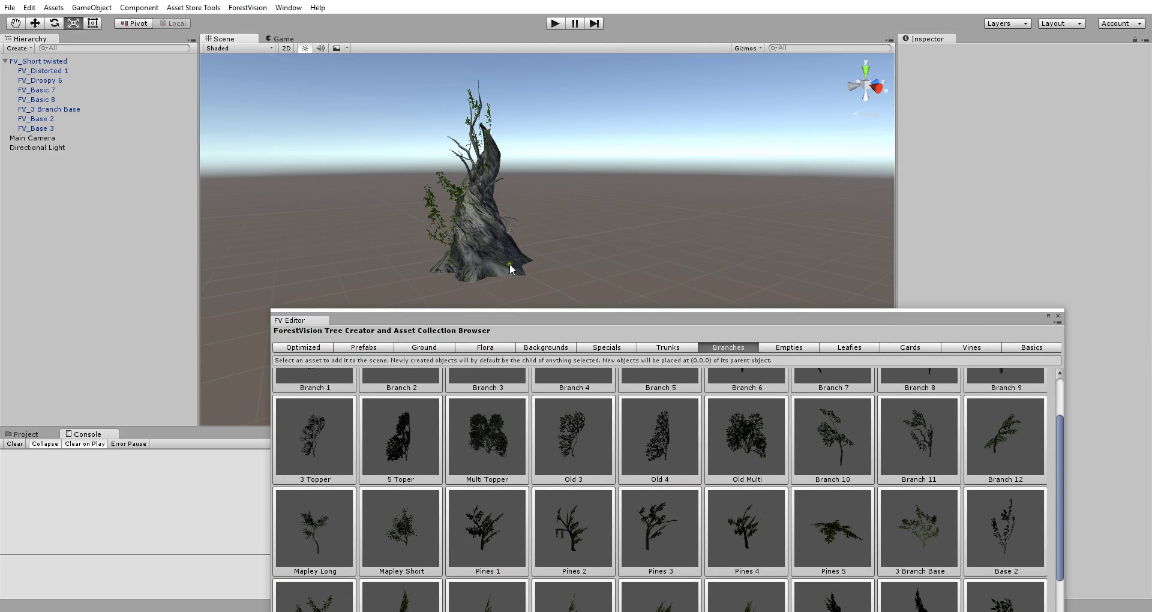
left_click_drag(556, 225, 587, 245, "alt")
left_click_drag(678, 313, 734, 282)
left_click_drag(556, 194, 532, 185, "alt")
left_click(42, 61)
Reposition the browser and select FV_Short twisted in the Hierarchy.
left_click_drag(616, 275, 701, 48)
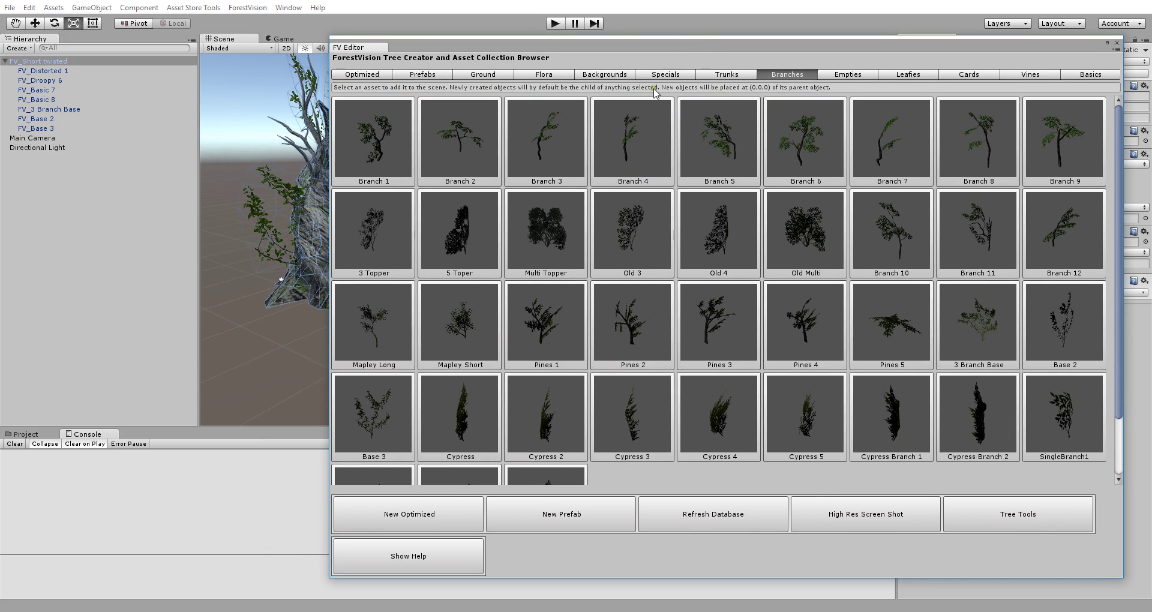
left_click_drag(670, 40, 696, 26)
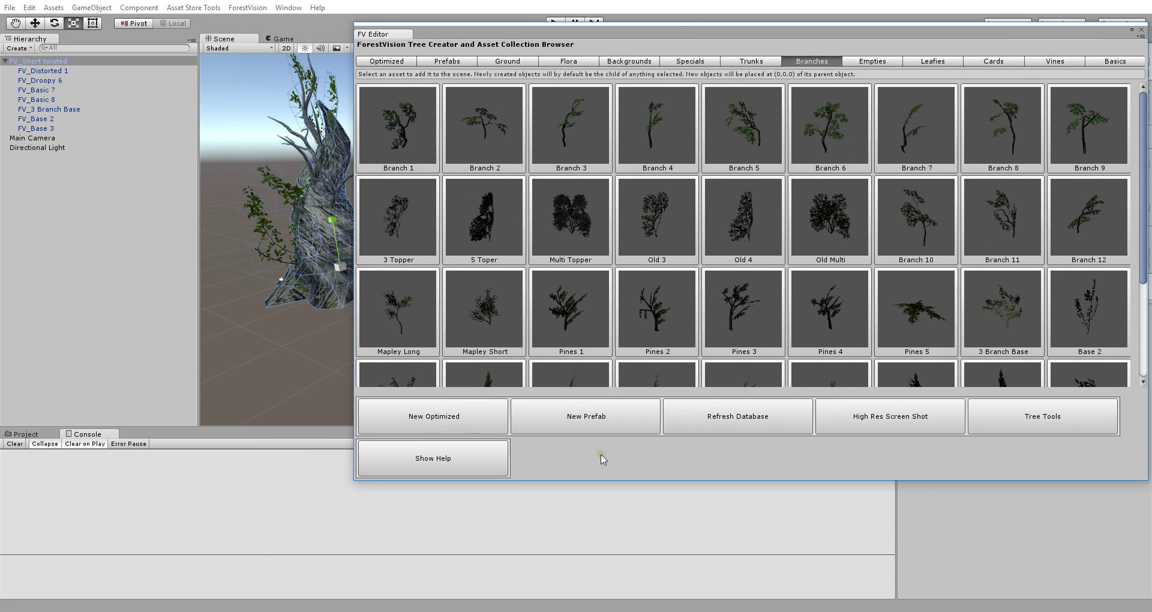
left_click(23, 61)
key("Left")
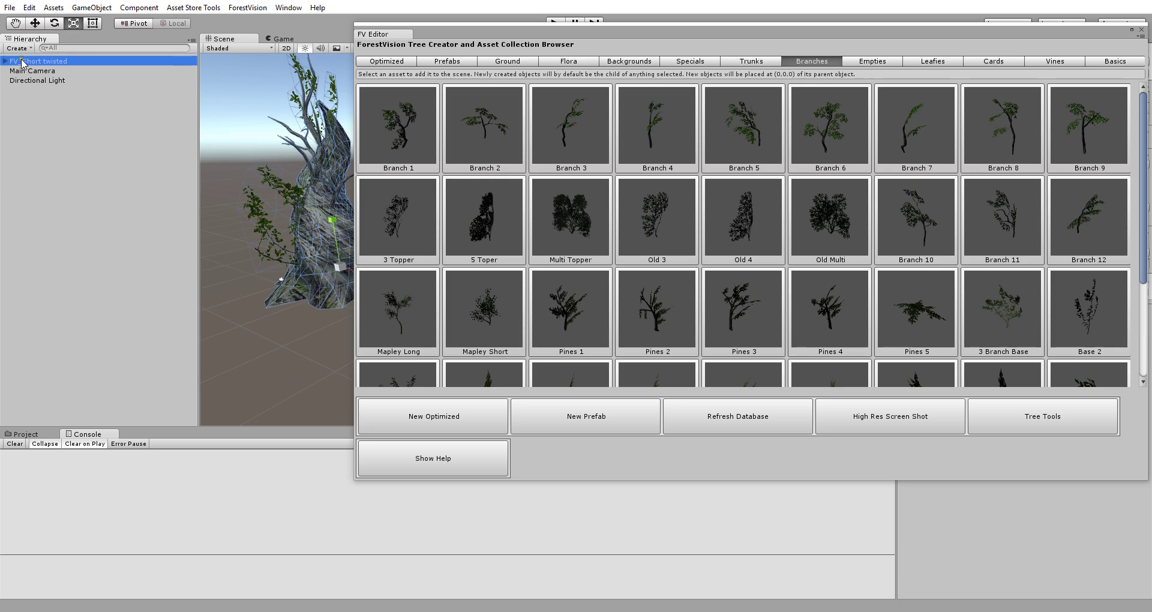
key("F2")
left_click(5, 61)
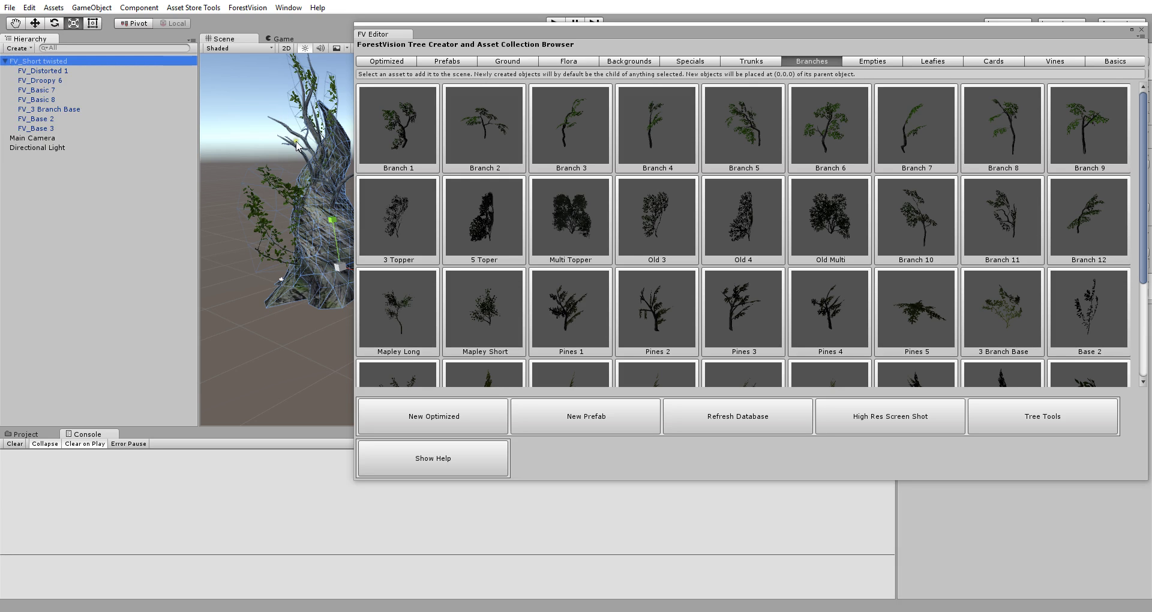
Save the tree as a New Prefab and confirm it in the Prefabs collection.
left_click(591, 420)
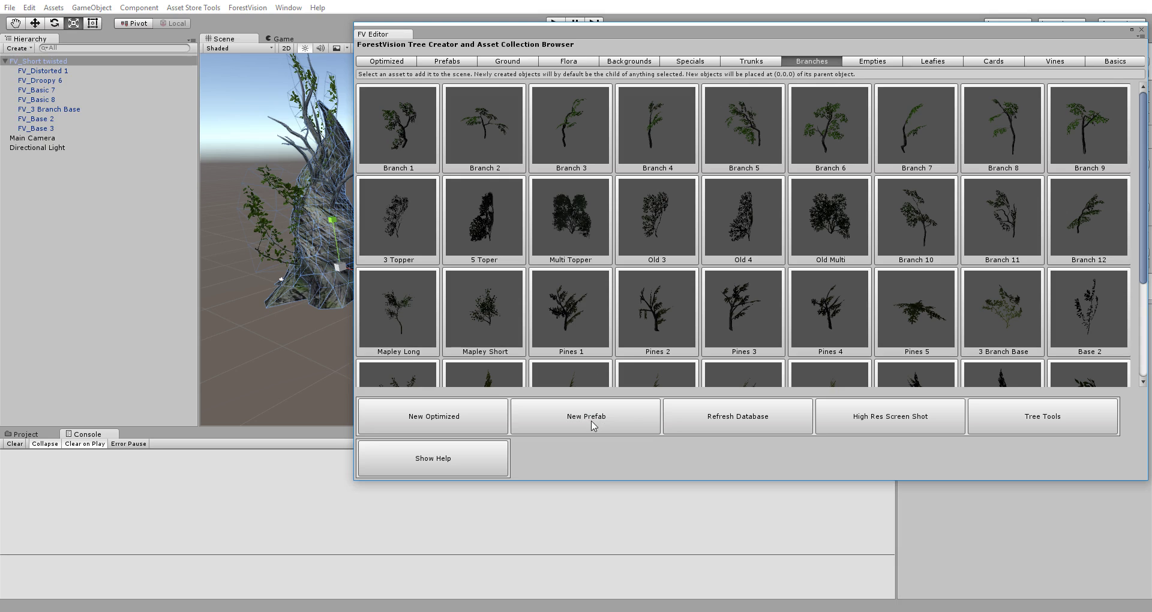
left_click(453, 62)
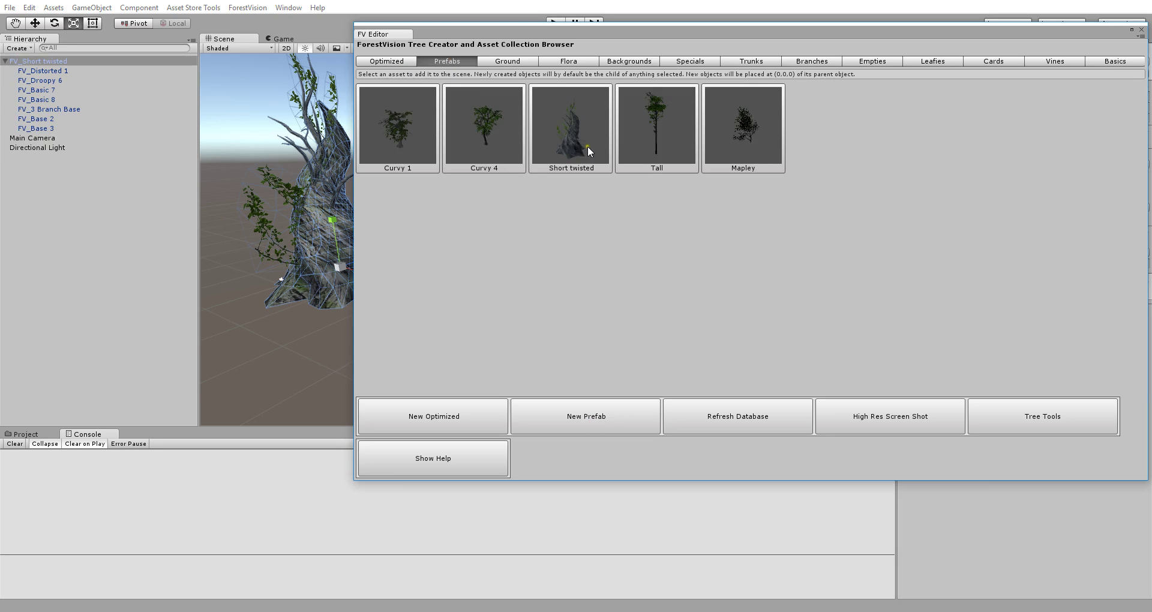
left_click(310, 352)
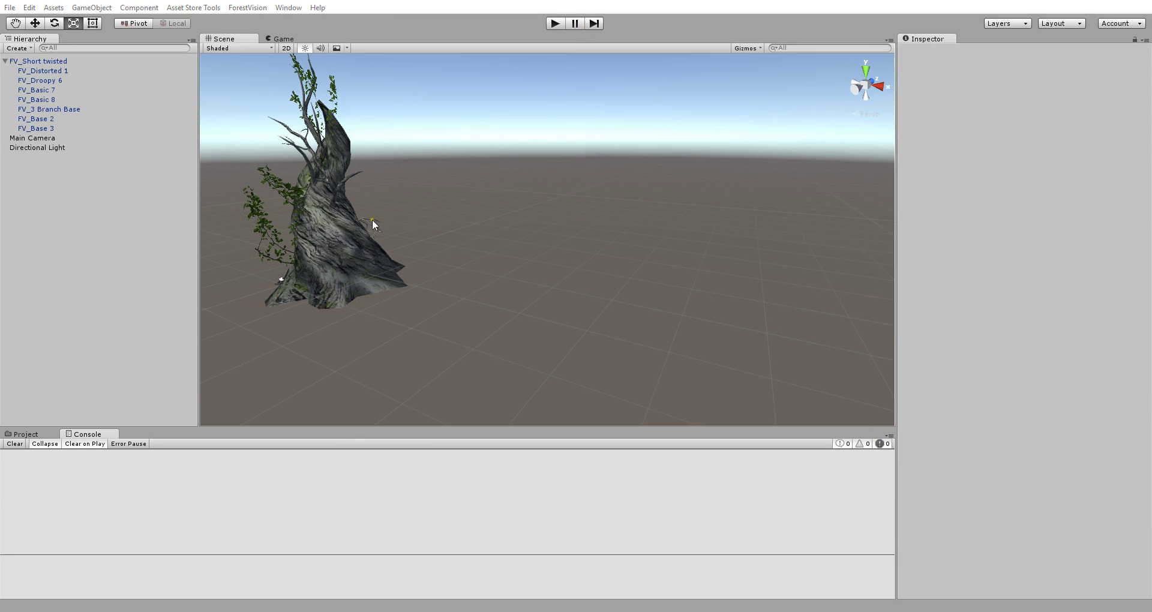
Check FV_Short twisted's FV_Items category stays Prefabs and bring the FV Editor back on screen.
left_click(372, 221)
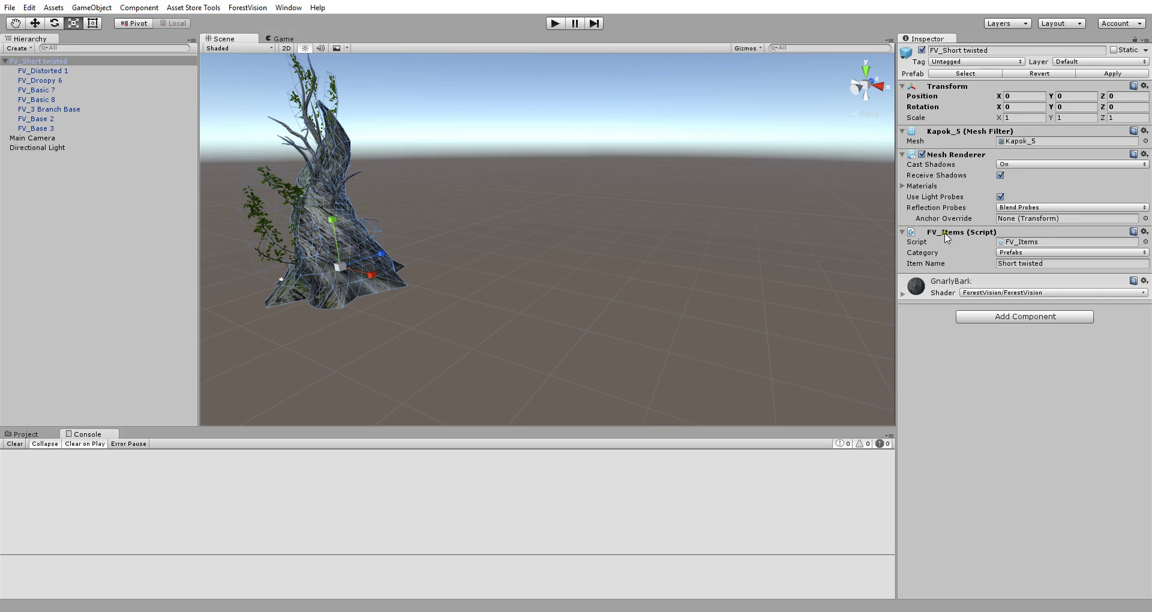
left_click(1029, 253)
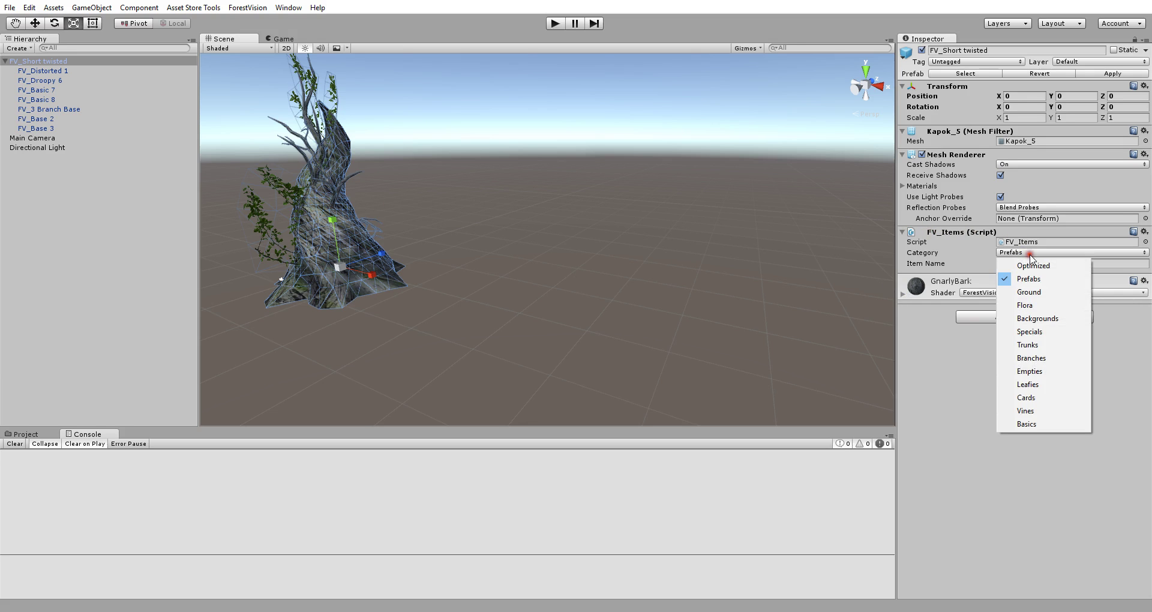
left_click(950, 336)
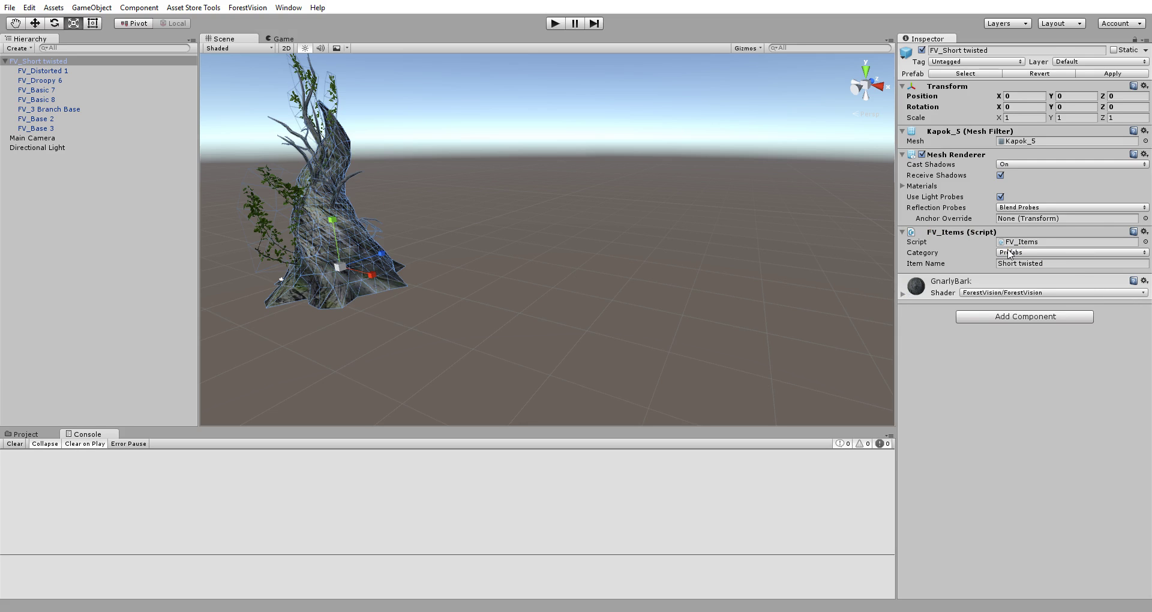
left_click_drag(1151, 215, 591, 120)
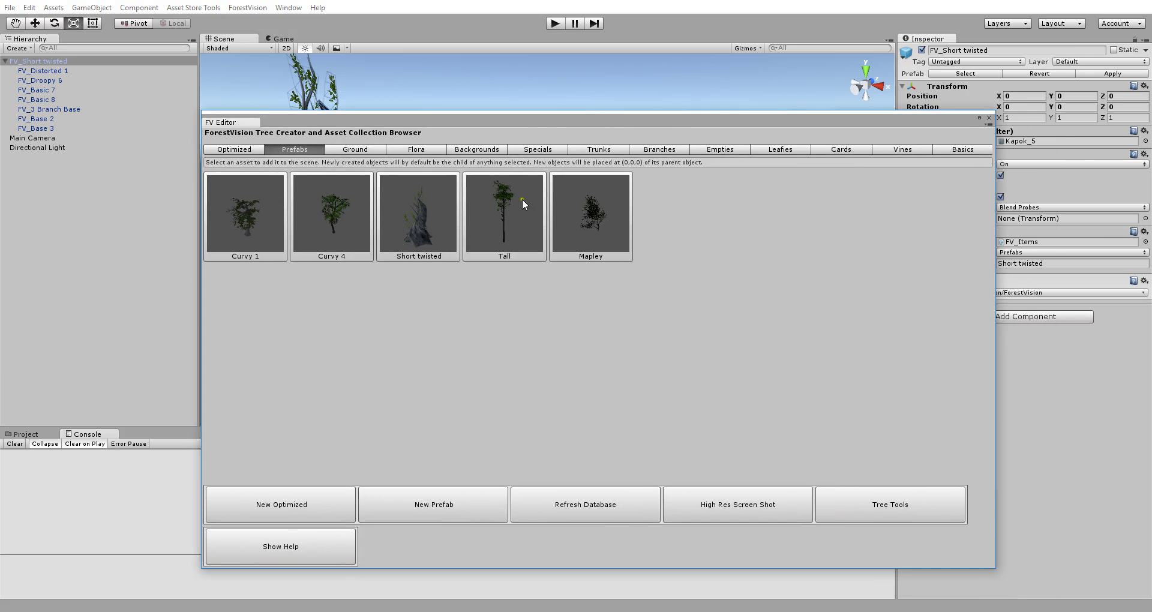
left_click_drag(521, 129, 464, 110)
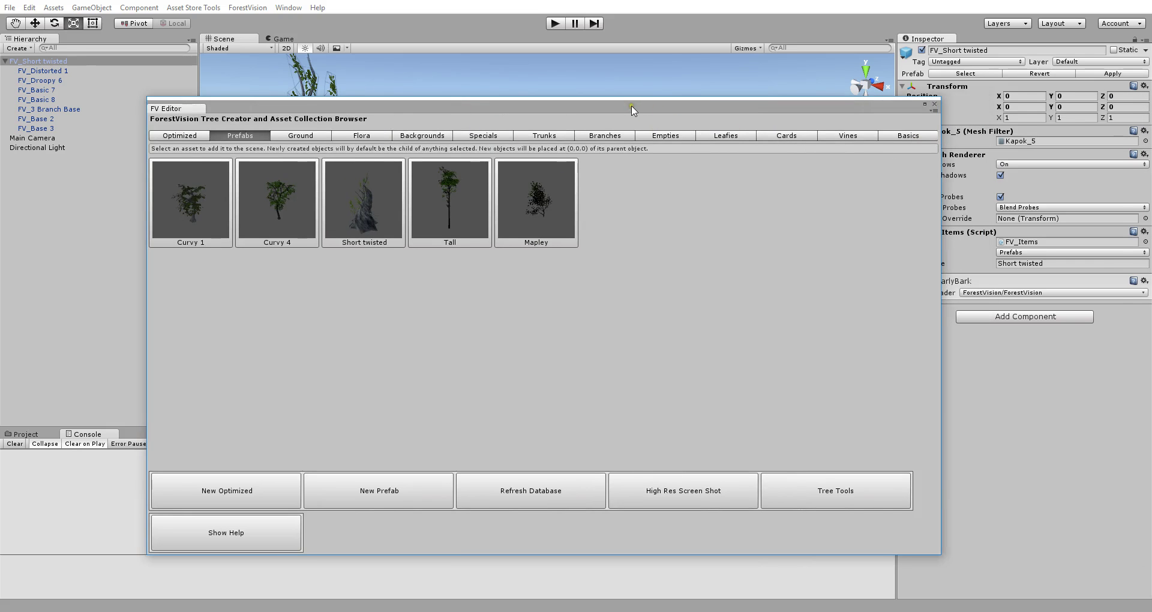
left_click_drag(632, 106, 1151, 54)
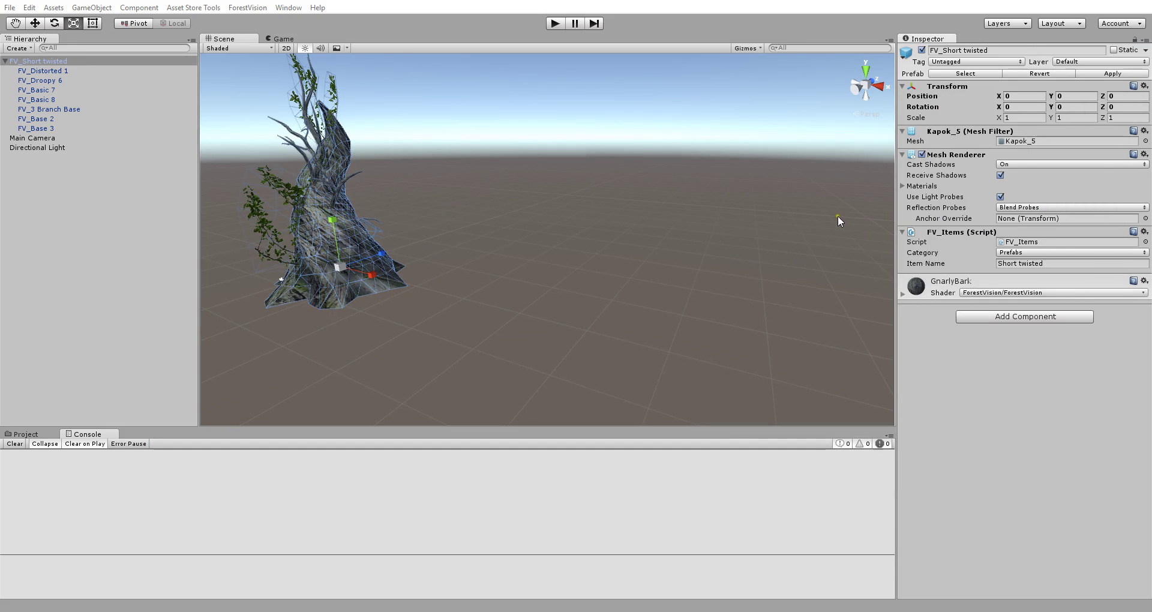
left_click(1014, 253)
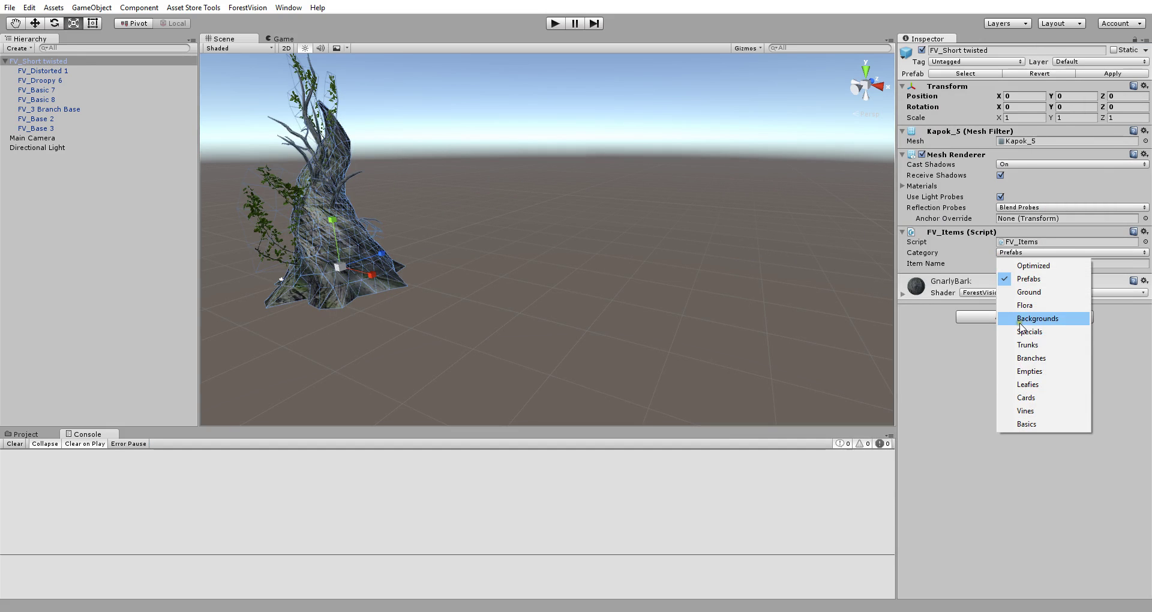
left_click(423, 218)
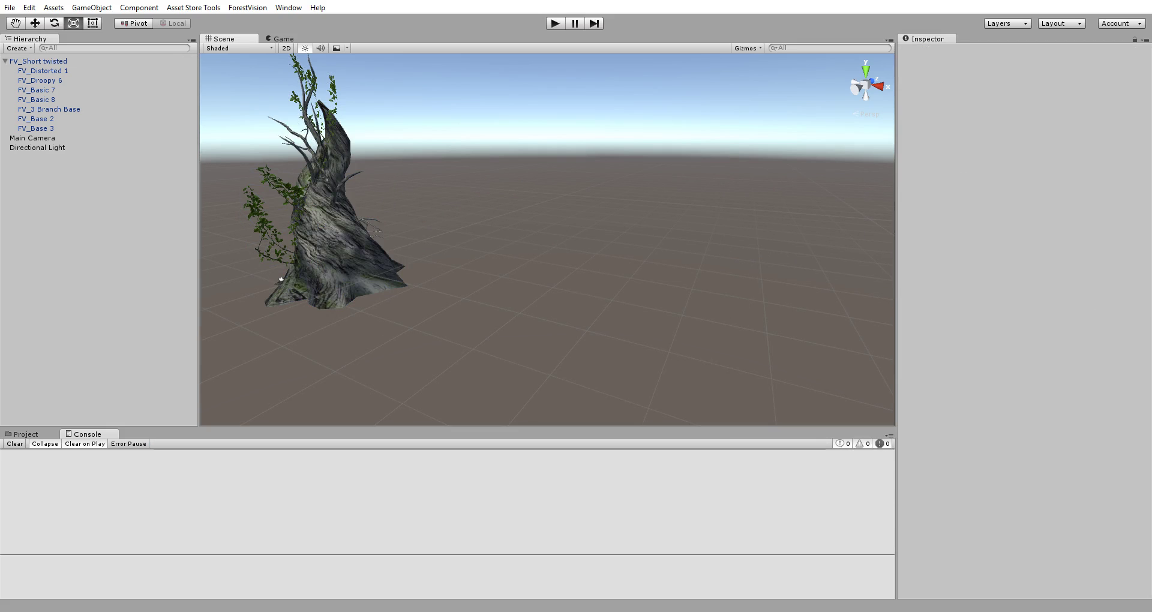
mouse_move(1151, 78)
left_mouse_down()
mouse_move(491, 84)
mouse_move(1148, 94)
left_mouse_up()
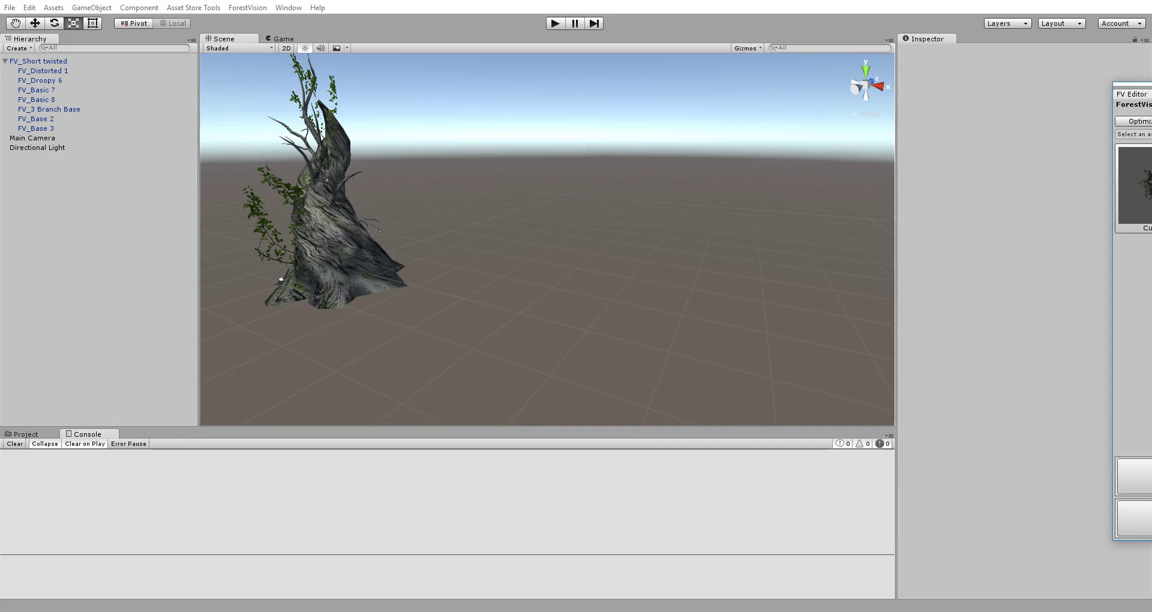
left_click(387, 294)
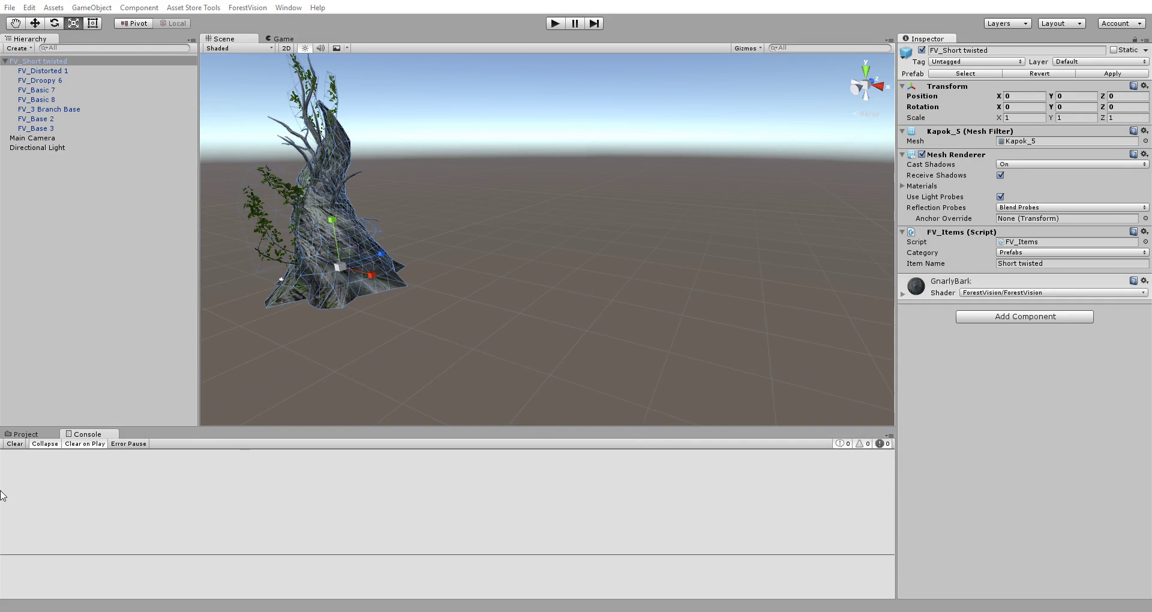
Browse the ForestVision 07 Source Prefabs folder in the Project panel, then return to ForestVision.
left_click(26, 434)
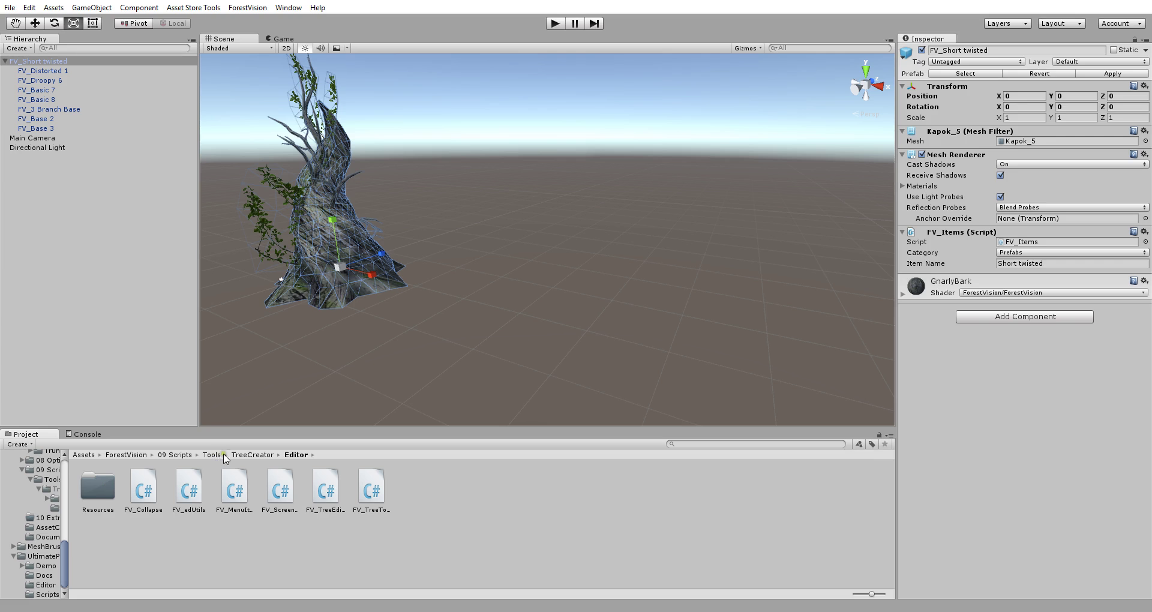
left_click(125, 456)
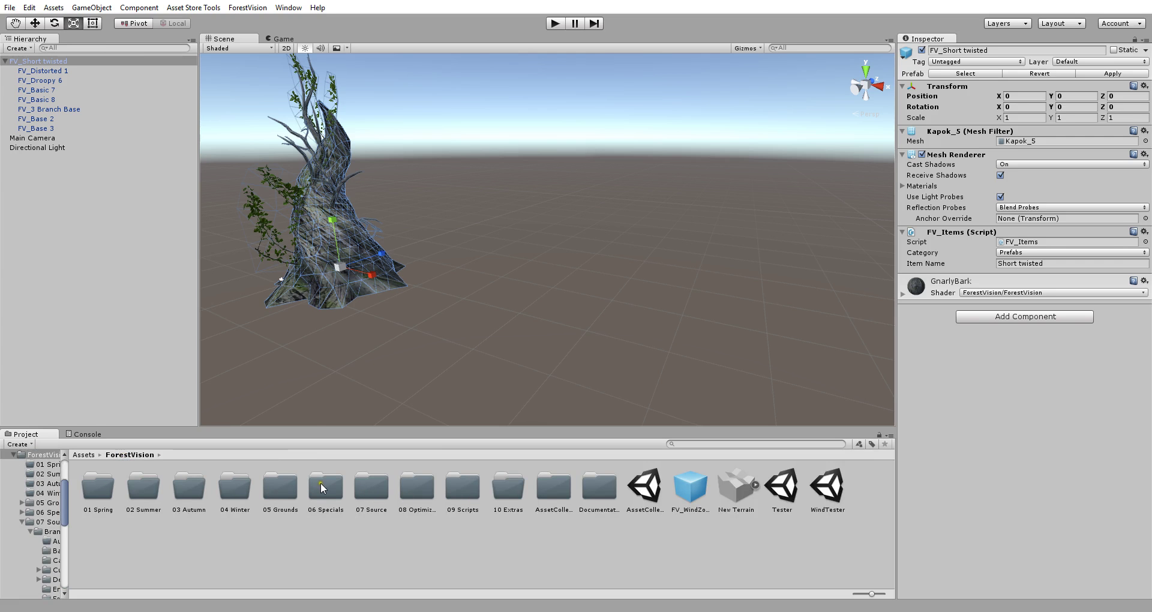
double_click(375, 486)
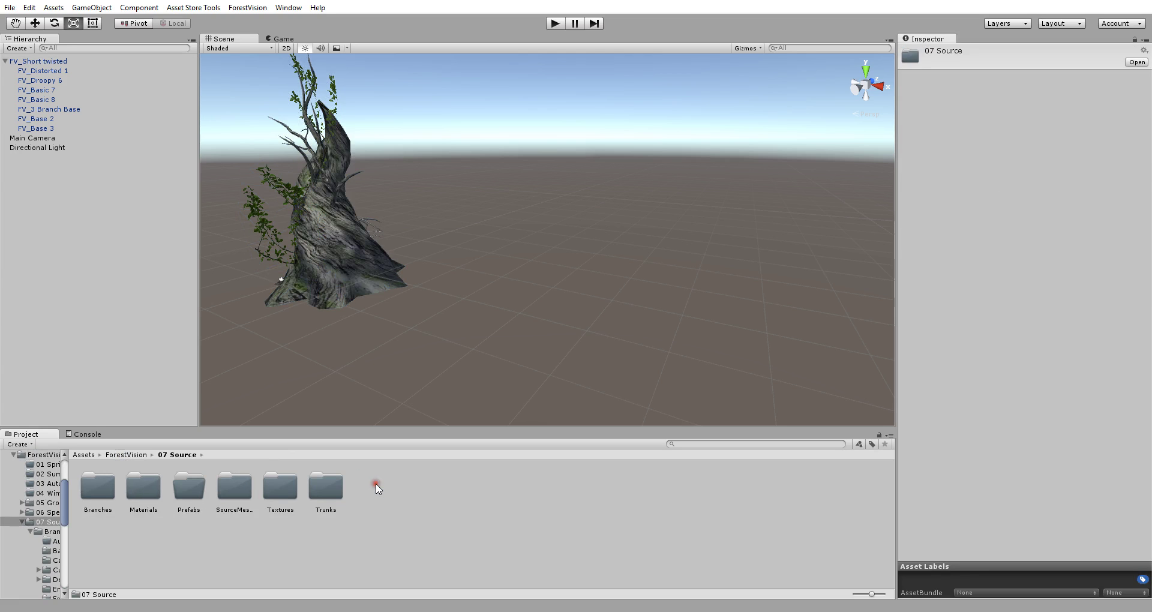
double_click(182, 488)
left_click(175, 455)
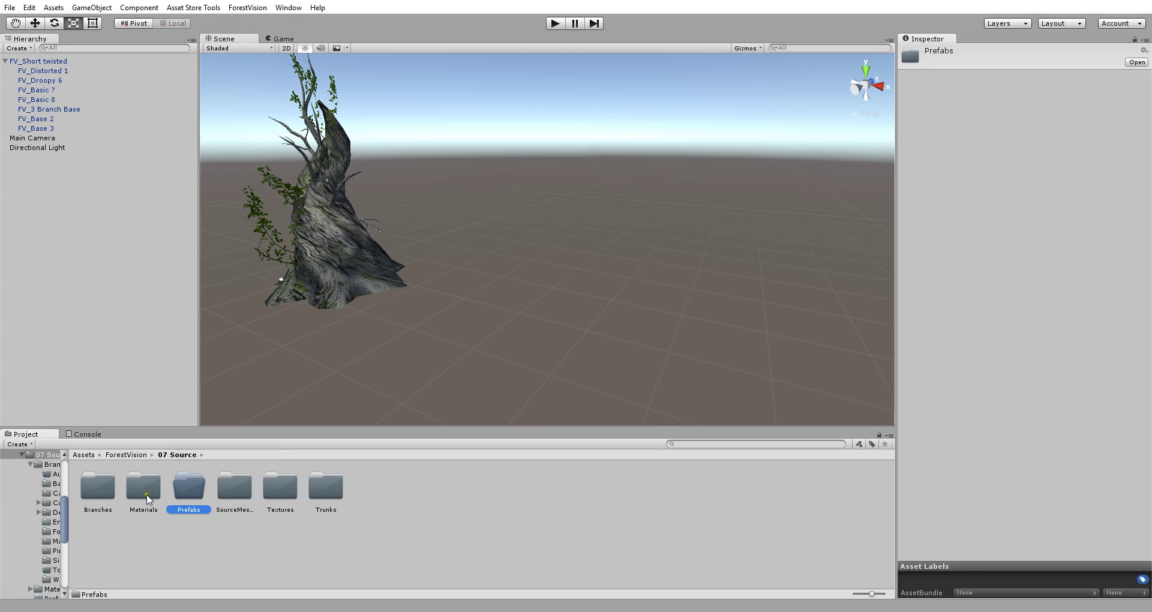
left_click(126, 455)
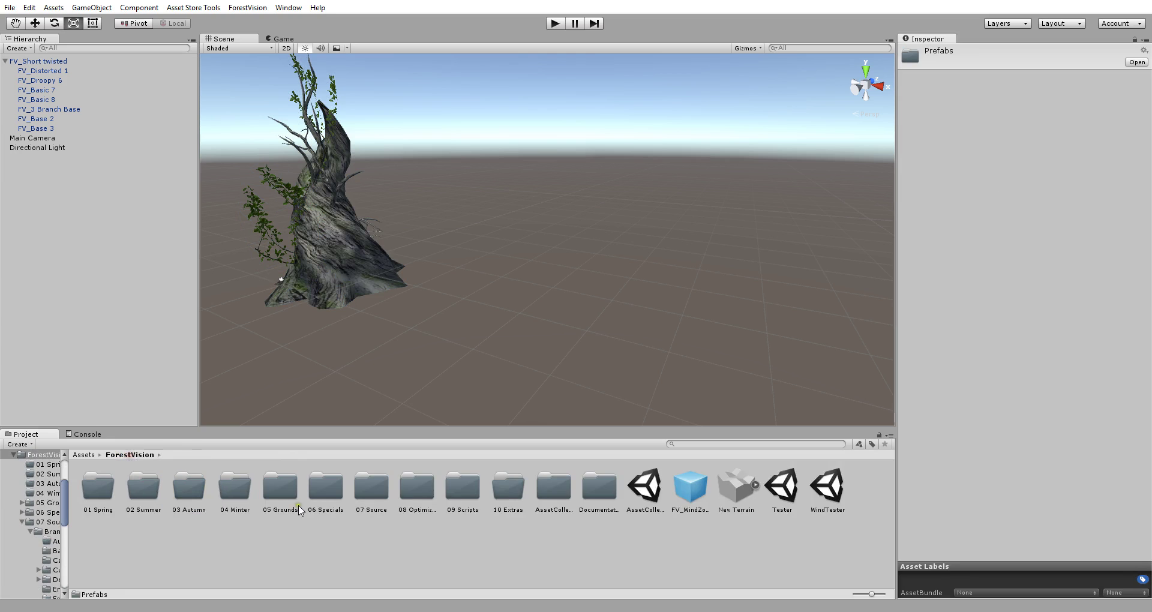
Open 06 Specials > MyPrefabs and bring the FV Editor window over the Scene view.
double_click(325, 489)
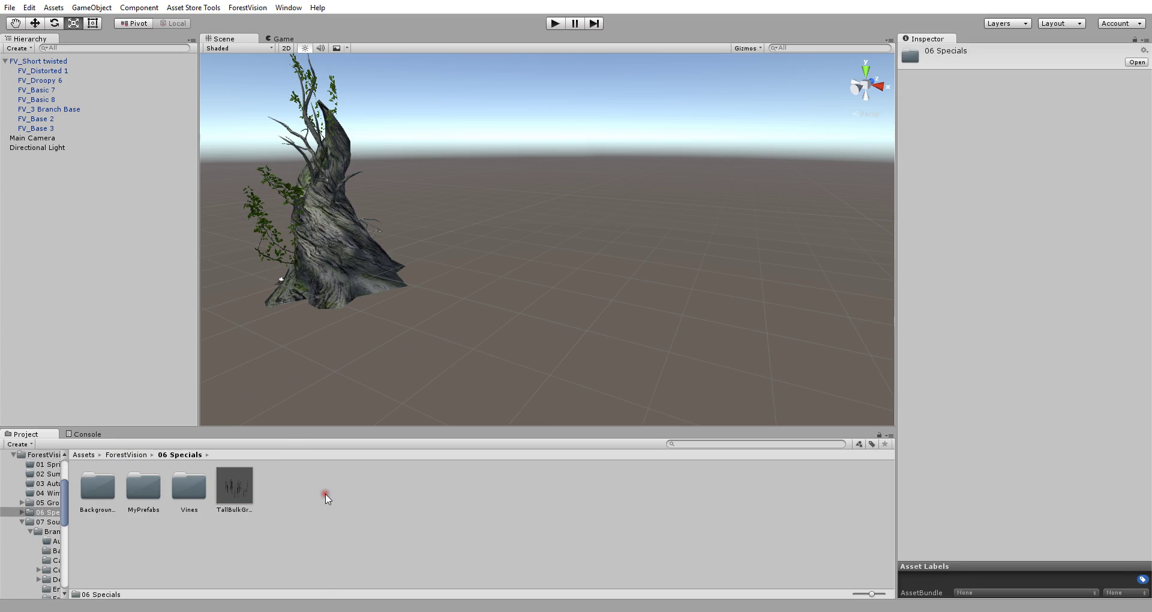
left_click(143, 498)
double_click(143, 497)
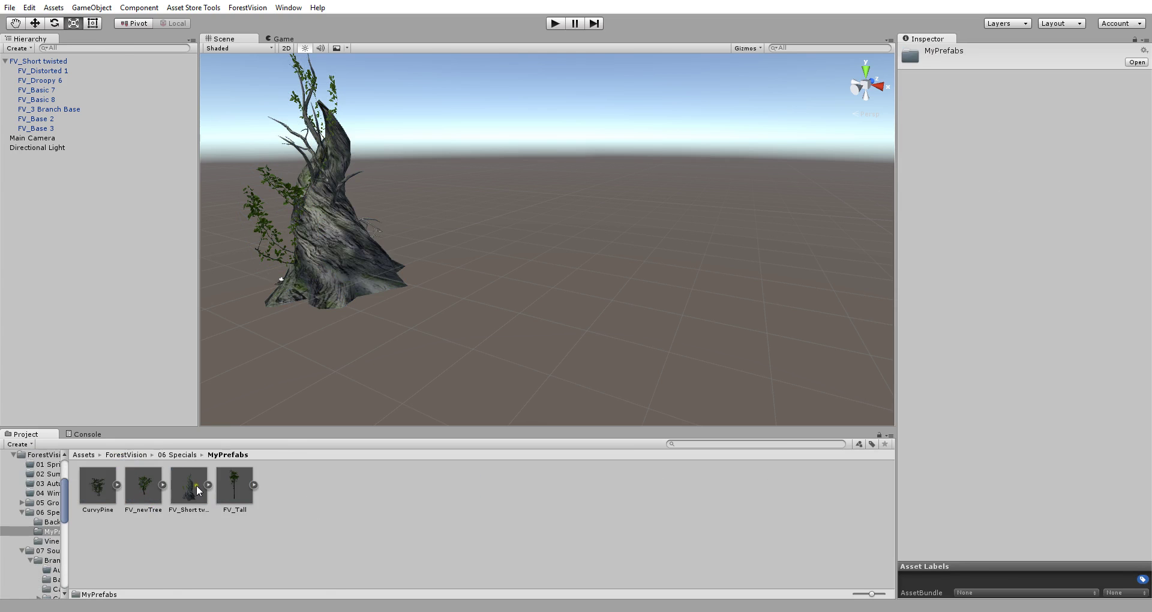
left_click_drag(1151, 104, 548, 103)
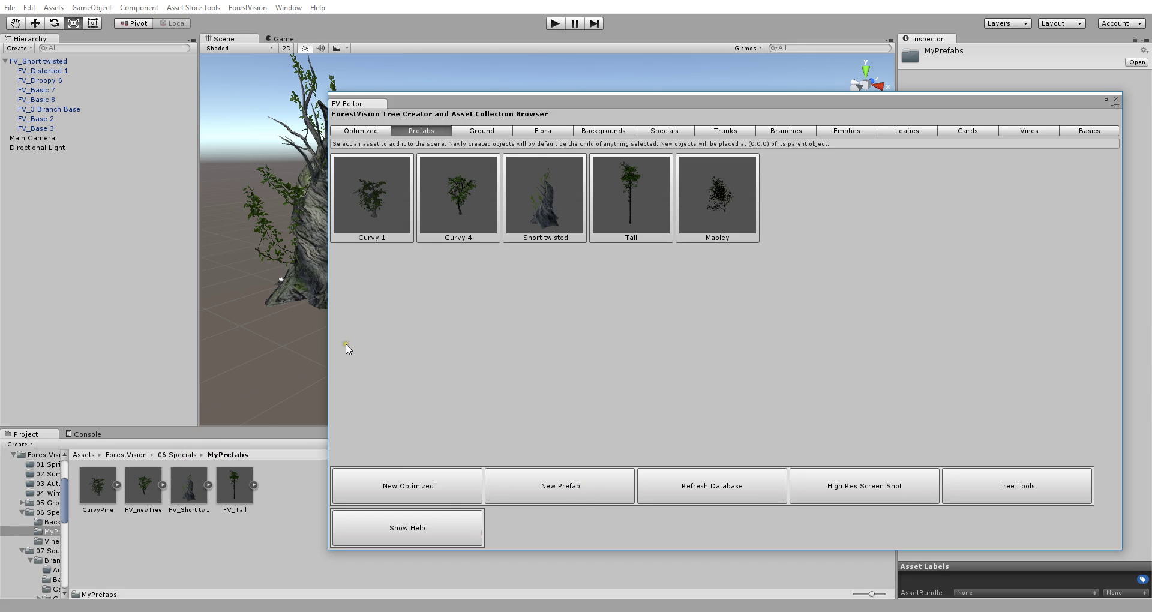
Select FV_Short twisted in the Hierarchy with its child parts folded away.
left_click_drag(636, 107, 734, 91)
left_click(350, 276)
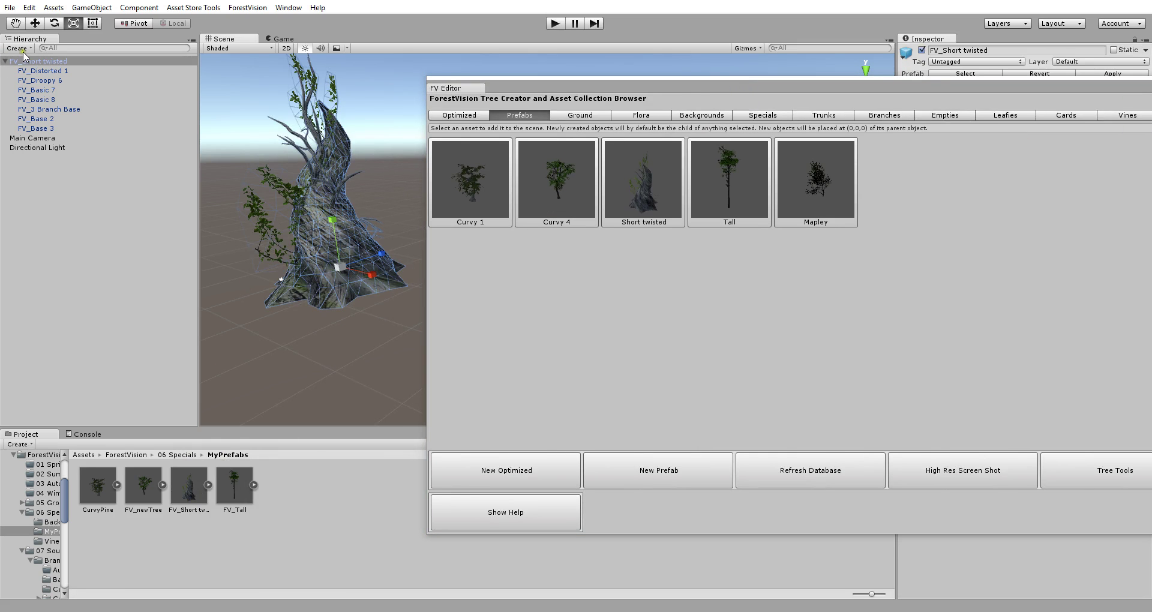
left_click(5, 60)
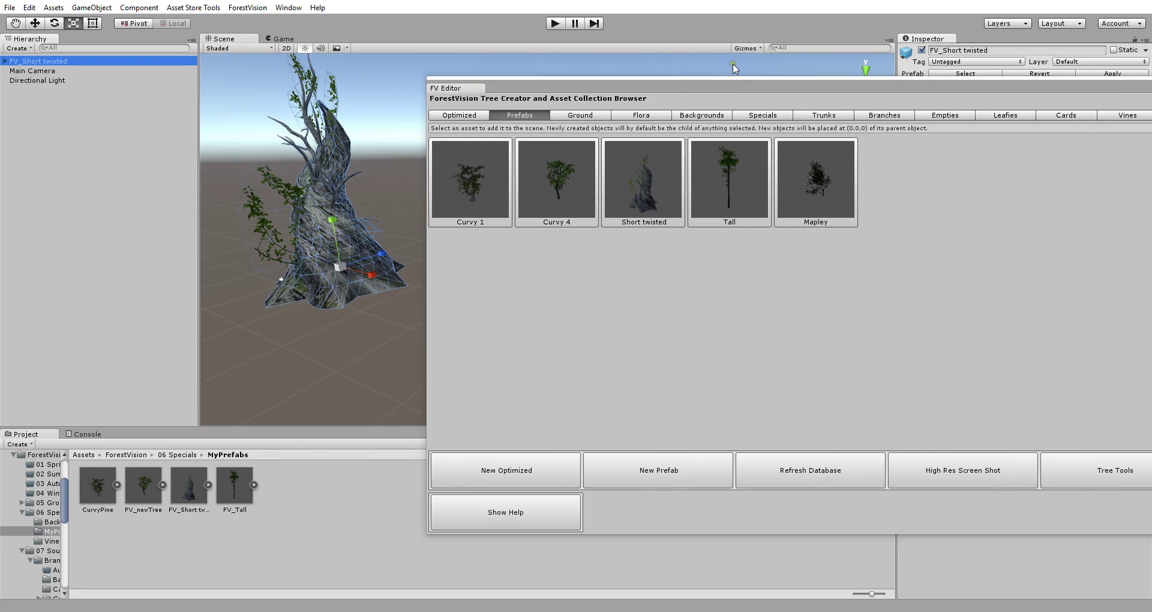
left_click(694, 90)
left_click_drag(694, 90, 722, 106)
left_click(5, 62)
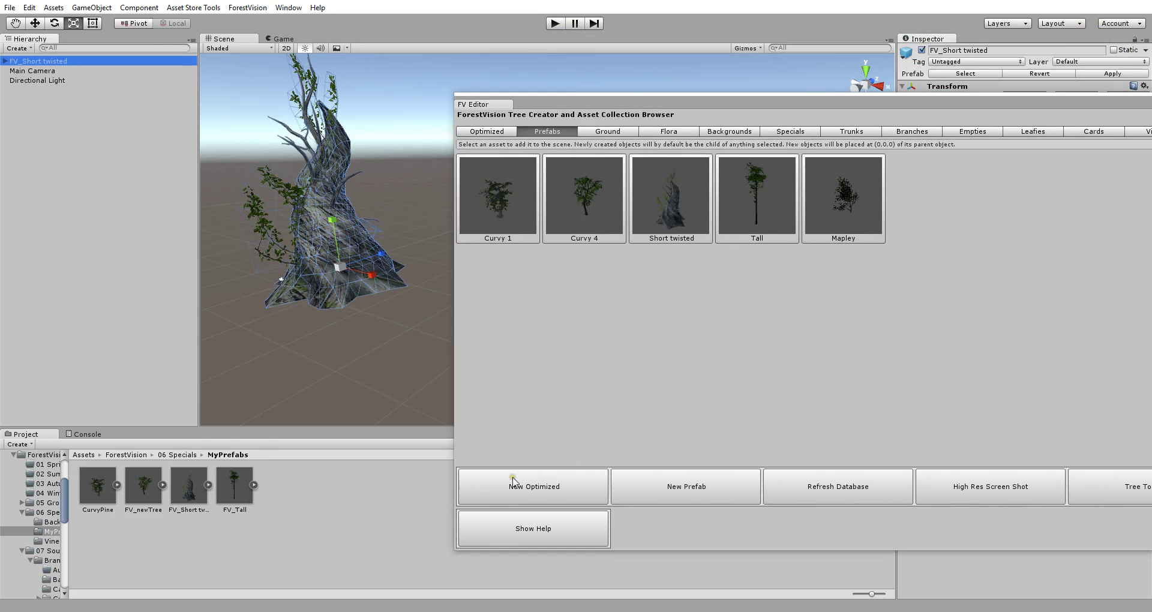
Combine FV_Short twisted into one optimized mesh with New Optimized and move FV Editor off-screen.
left_click_drag(664, 106, 649, 65)
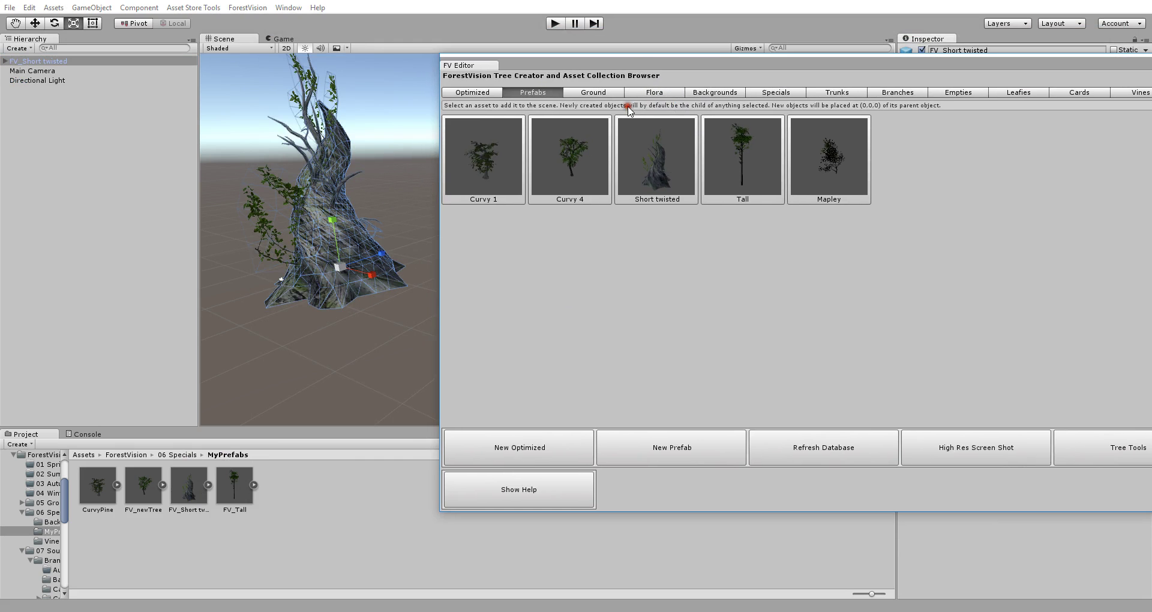
left_click(522, 450)
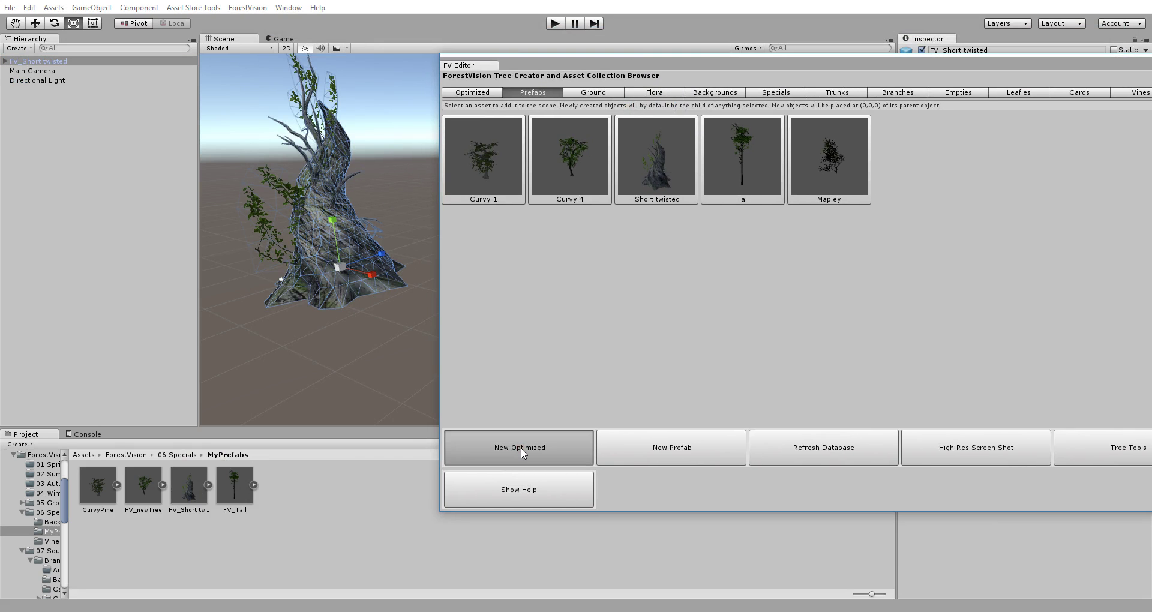
left_click(378, 384)
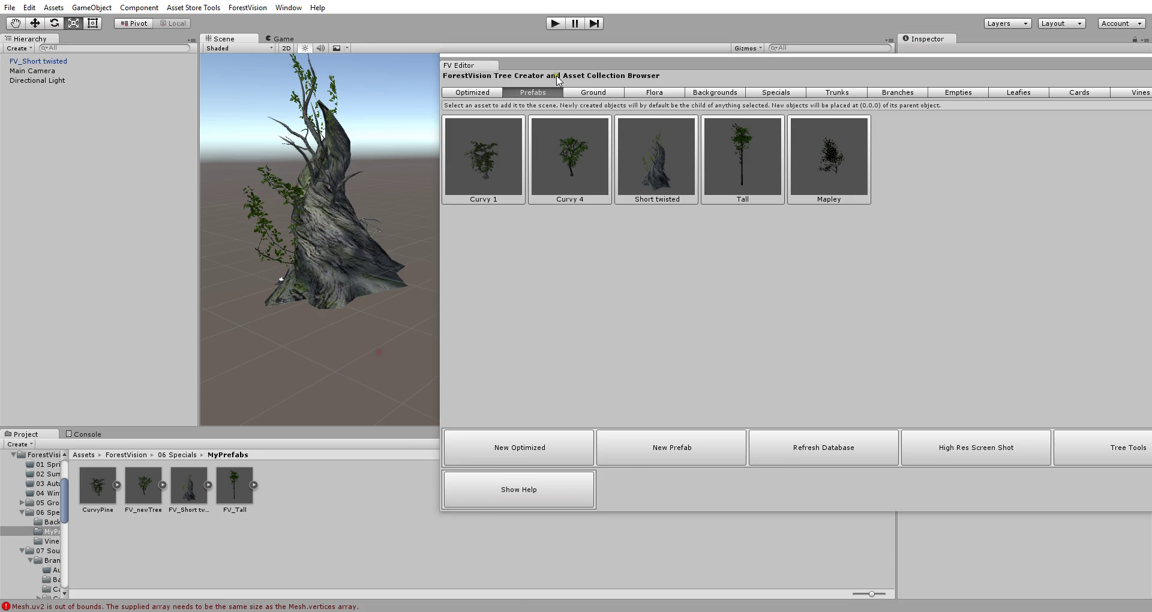
left_click_drag(558, 66, 1093, 130)
left_click(300, 275)
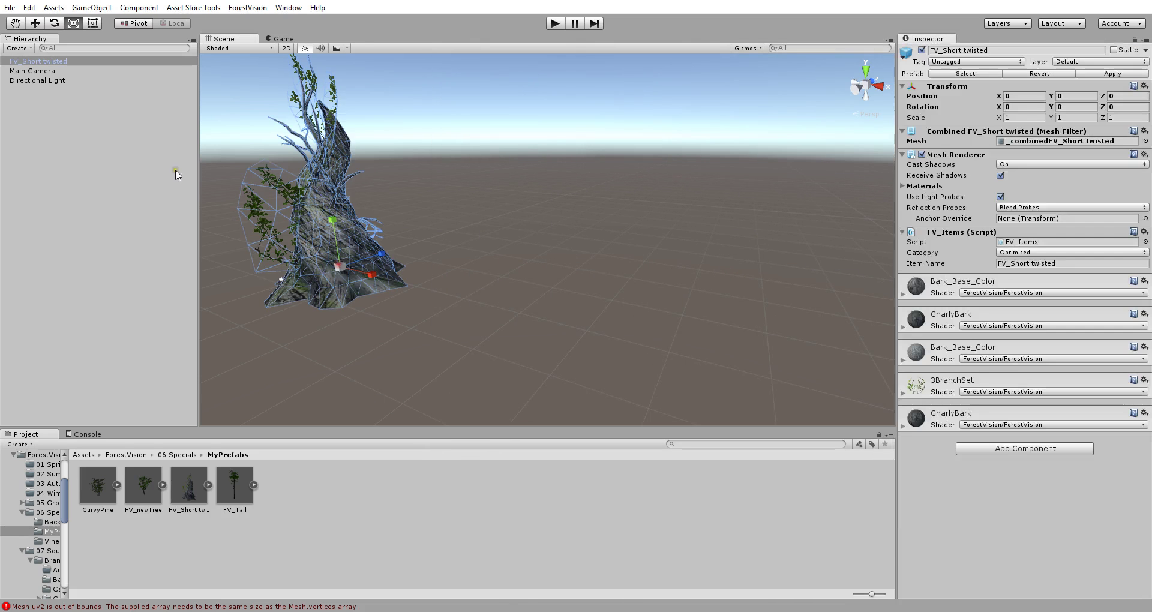
left_click(502, 275)
left_click(37, 61)
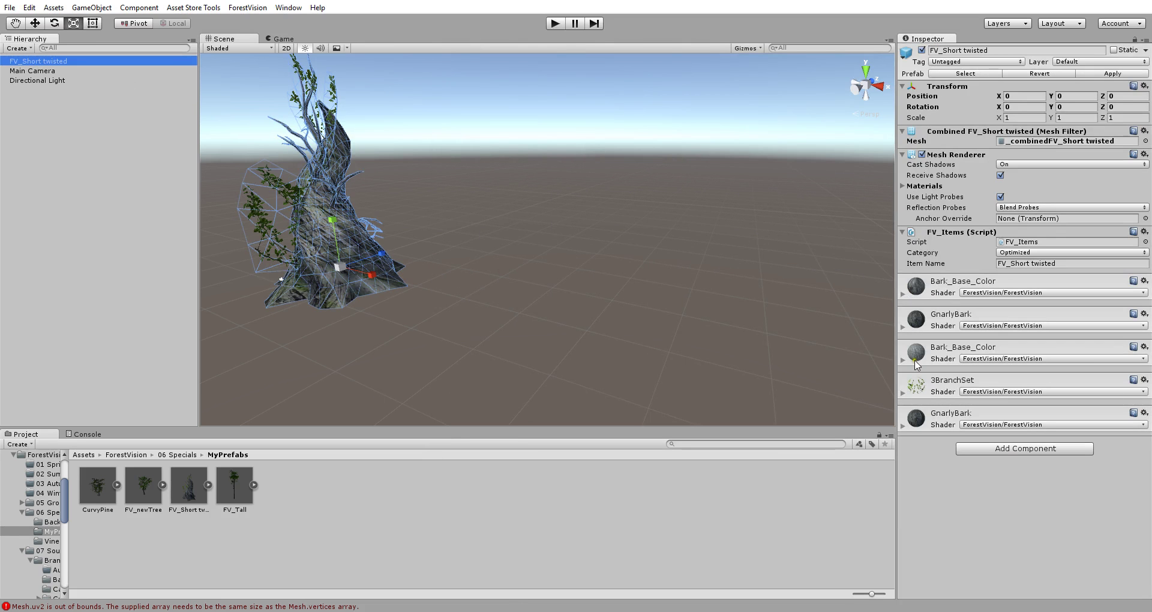
middle_click_drag(443, 269, 605, 317)
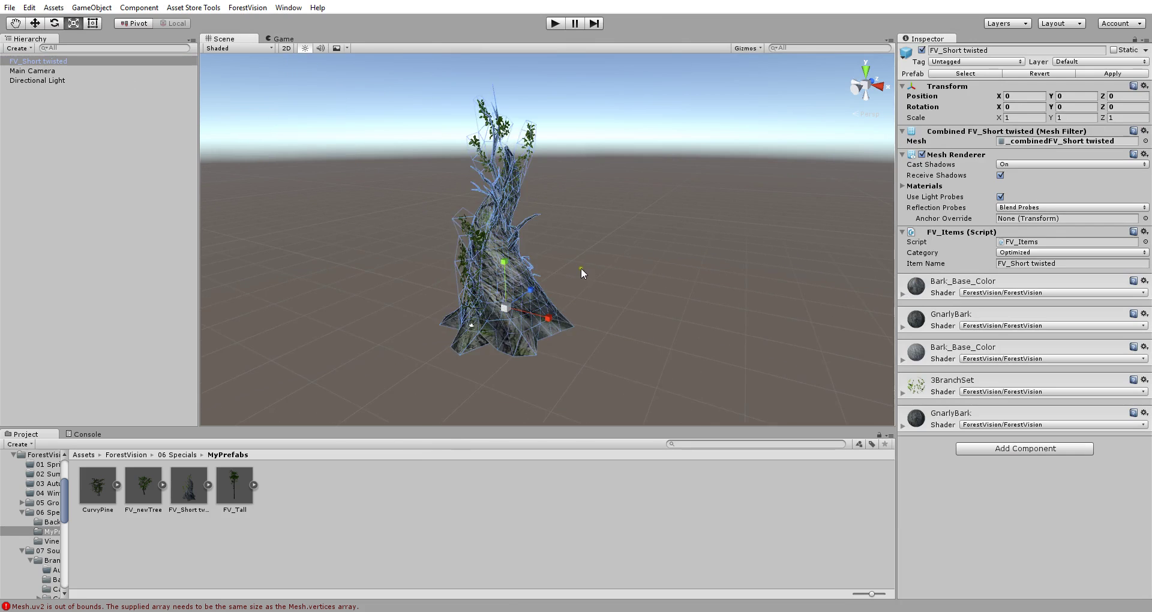
left_click(580, 267)
scroll(516, 278, "up", 7)
middle_click_drag(511, 300, 539, 272)
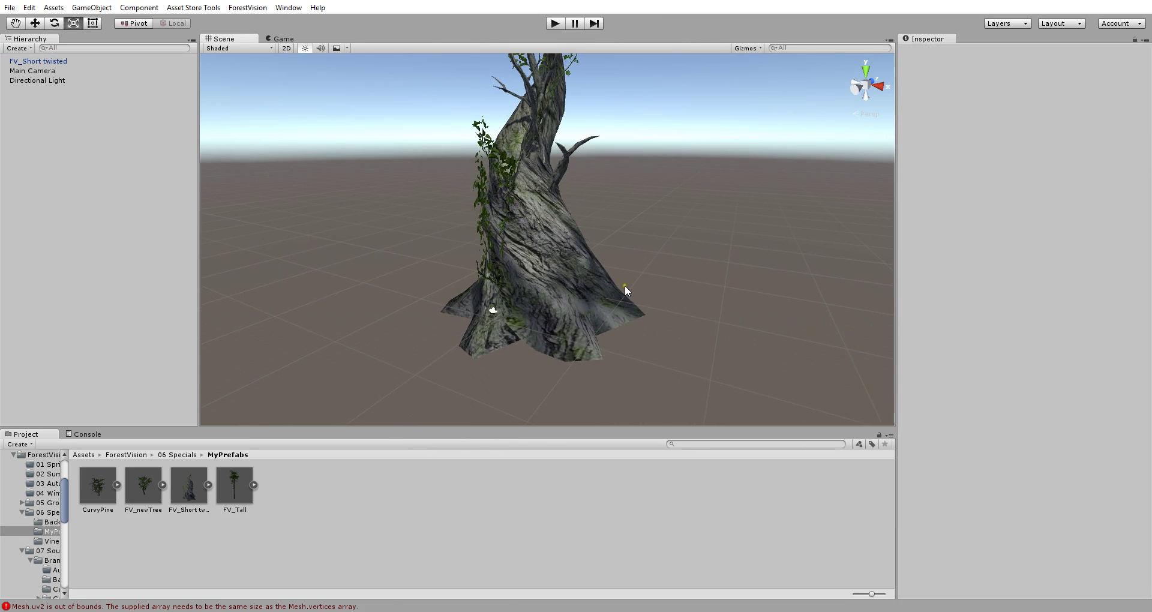
scroll(624, 286, "up", 2)
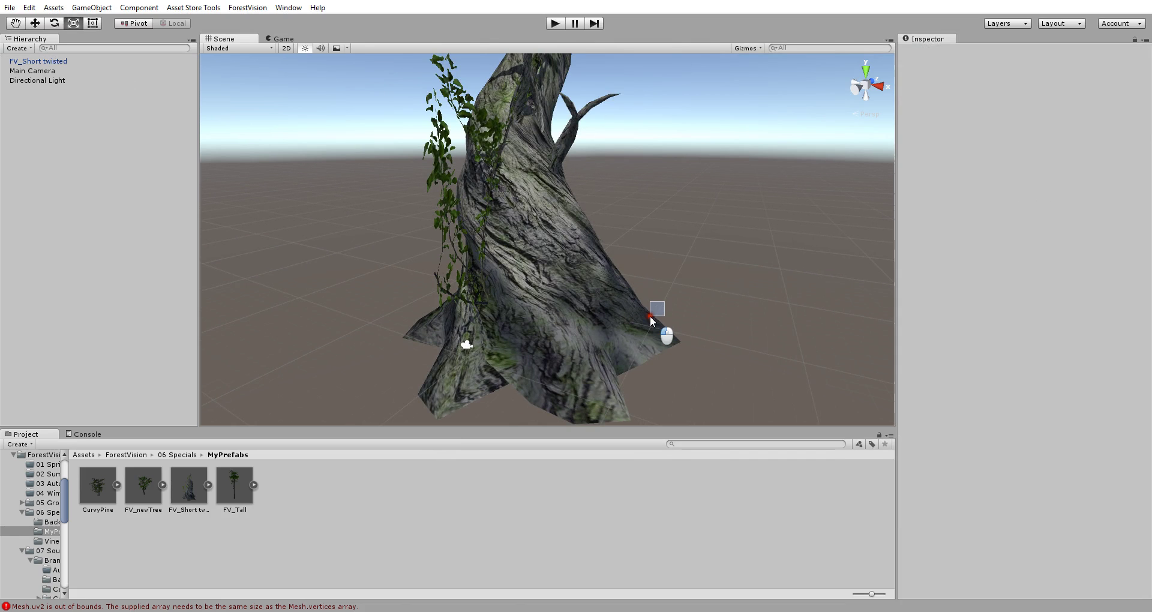
scroll(641, 316, "down", 2)
middle_click_drag(637, 317, 621, 326)
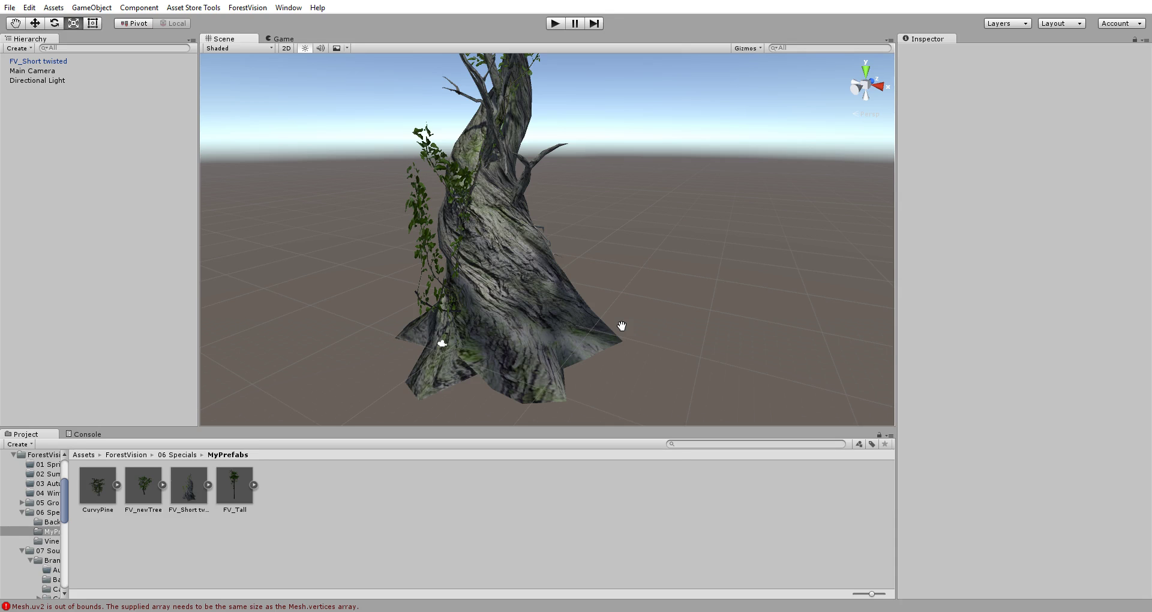
left_click(536, 301)
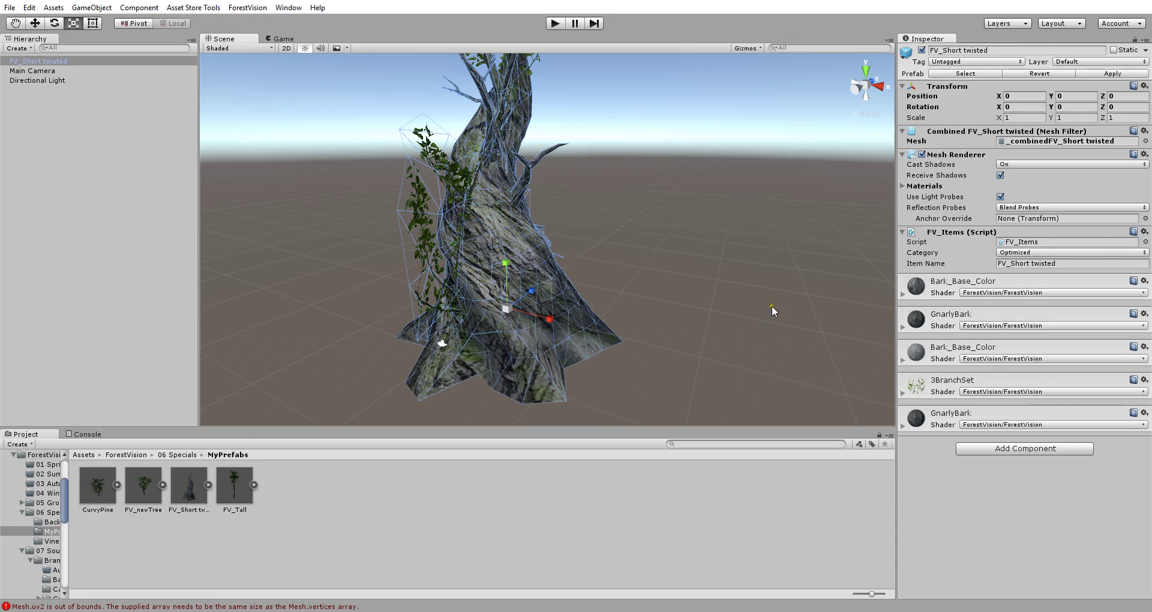
mouse_move(661, 283)
middle_mouse_down()
mouse_move(642, 306)
mouse_move(657, 295)
middle_mouse_up()
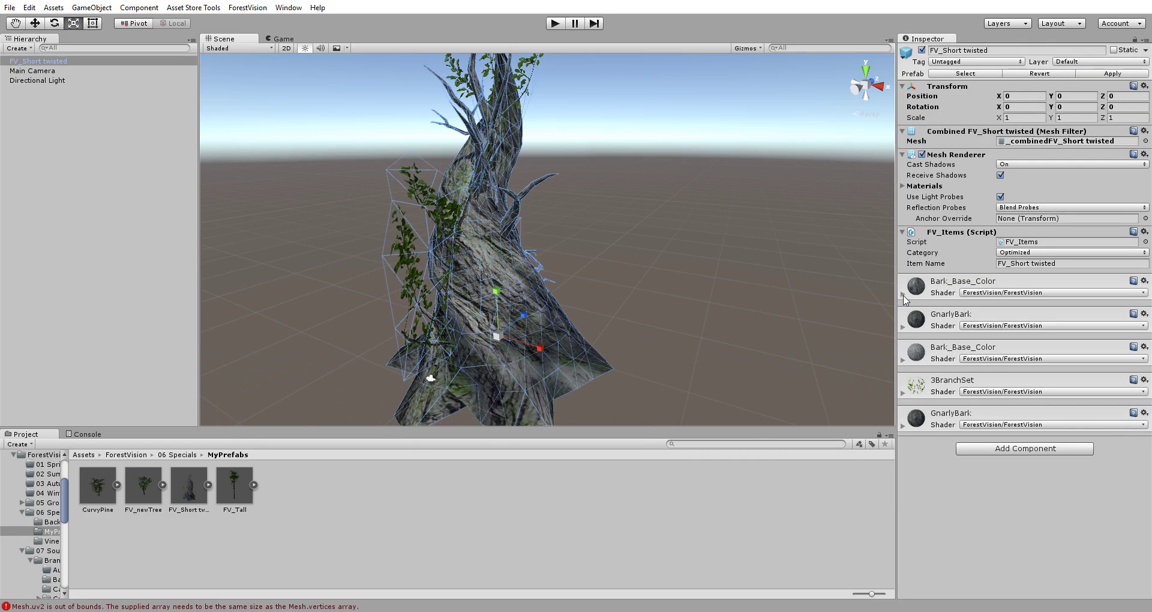
left_click(659, 268)
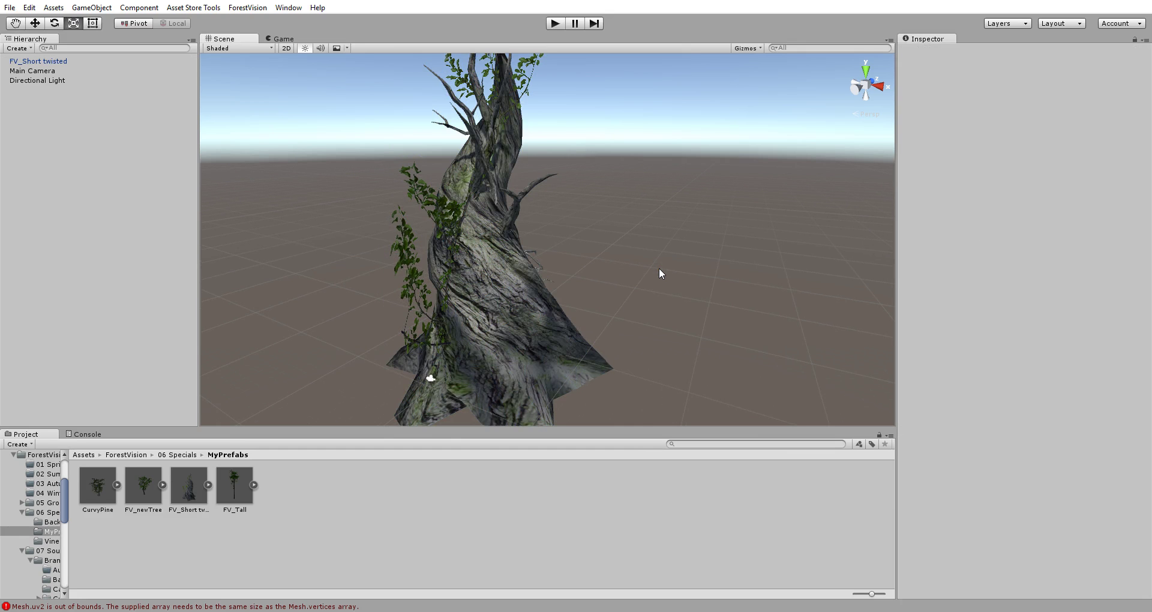
scroll(570, 290, "down", 5)
left_click(530, 285)
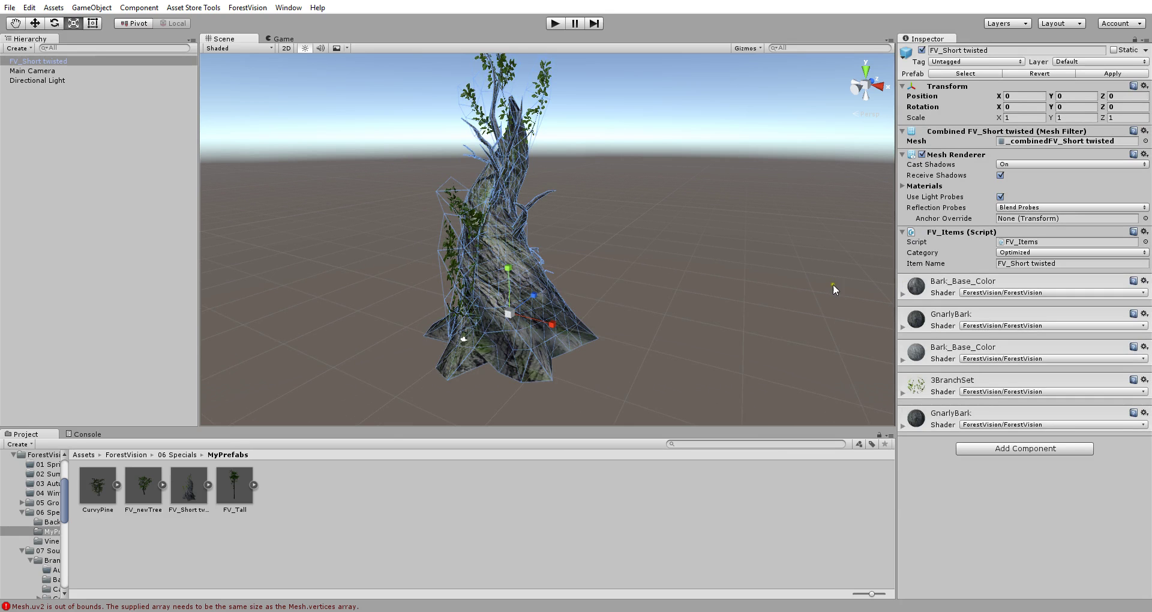
left_click(904, 295)
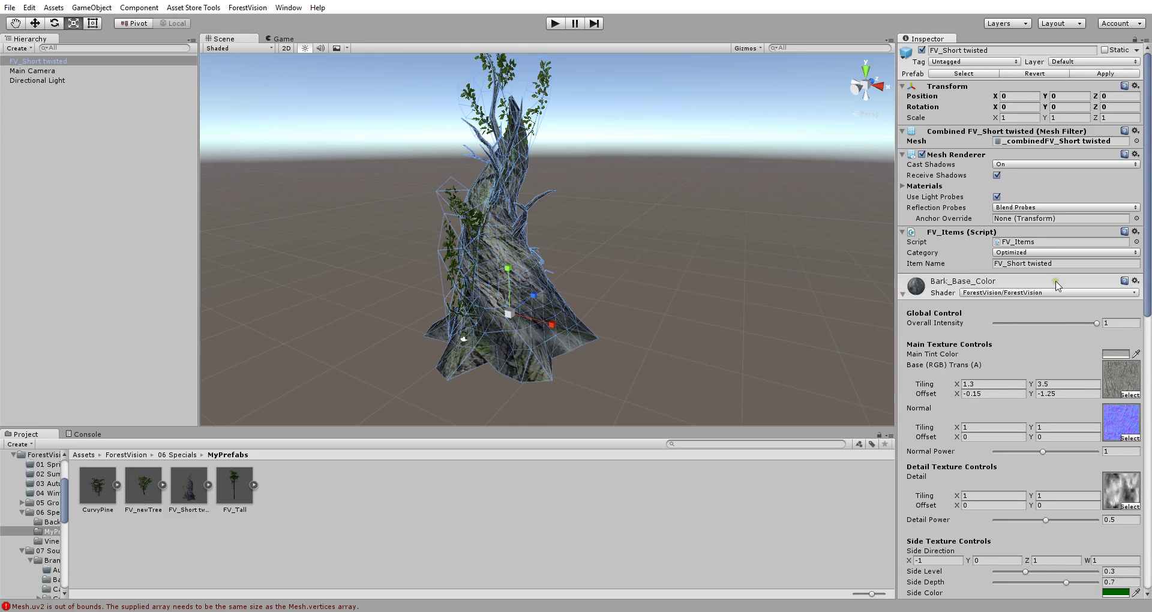
left_click(903, 294)
left_click(664, 266)
left_click(489, 247)
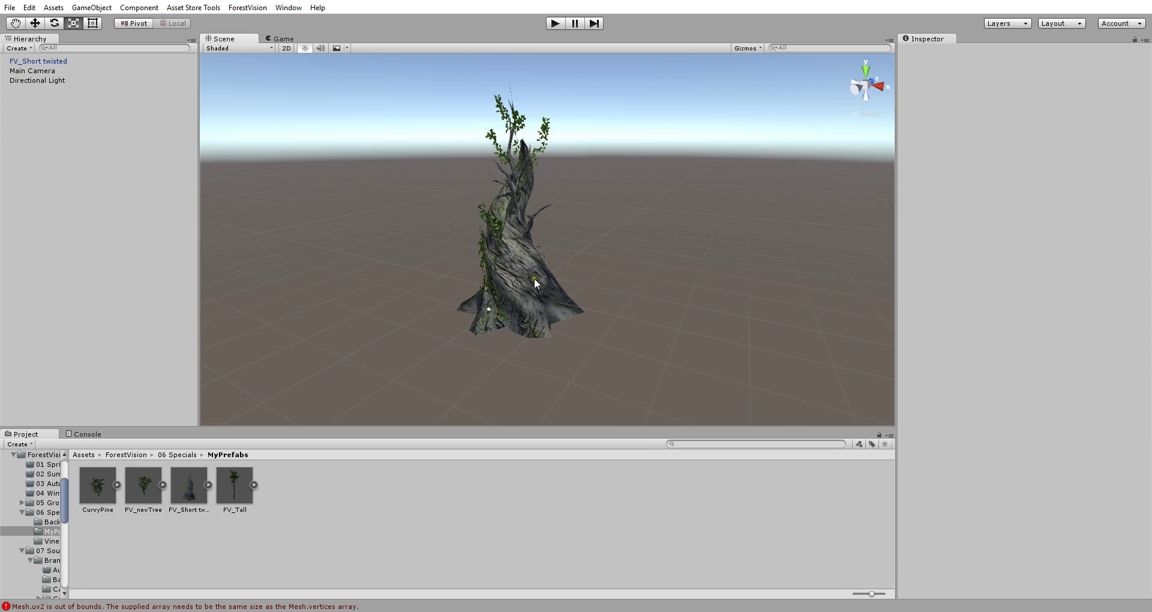
scroll(638, 226, "up", 3)
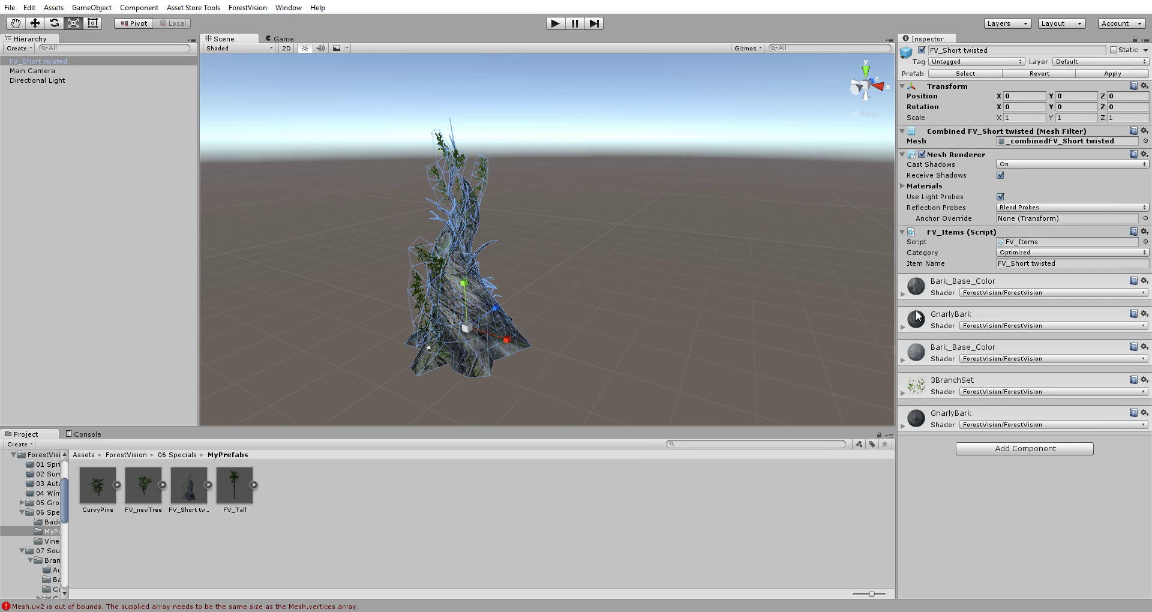
left_click(338, 288)
left_click(460, 323)
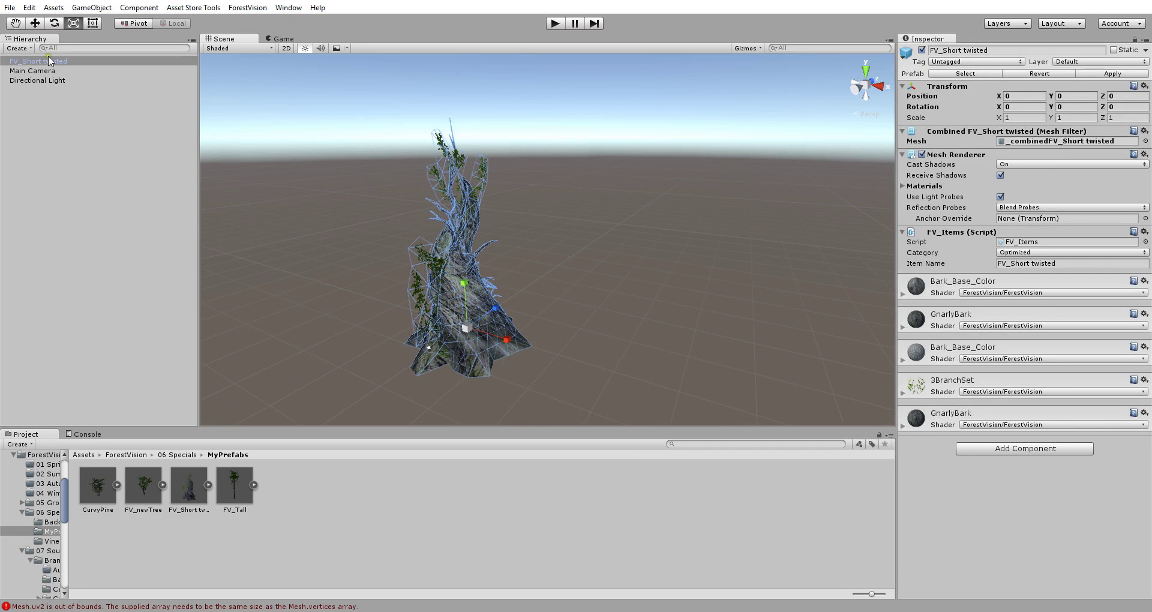
Show the Optimized collection in FV Editor, then push the browser aside to reveal the tree.
left_click_drag(1151, 150, 529, 98)
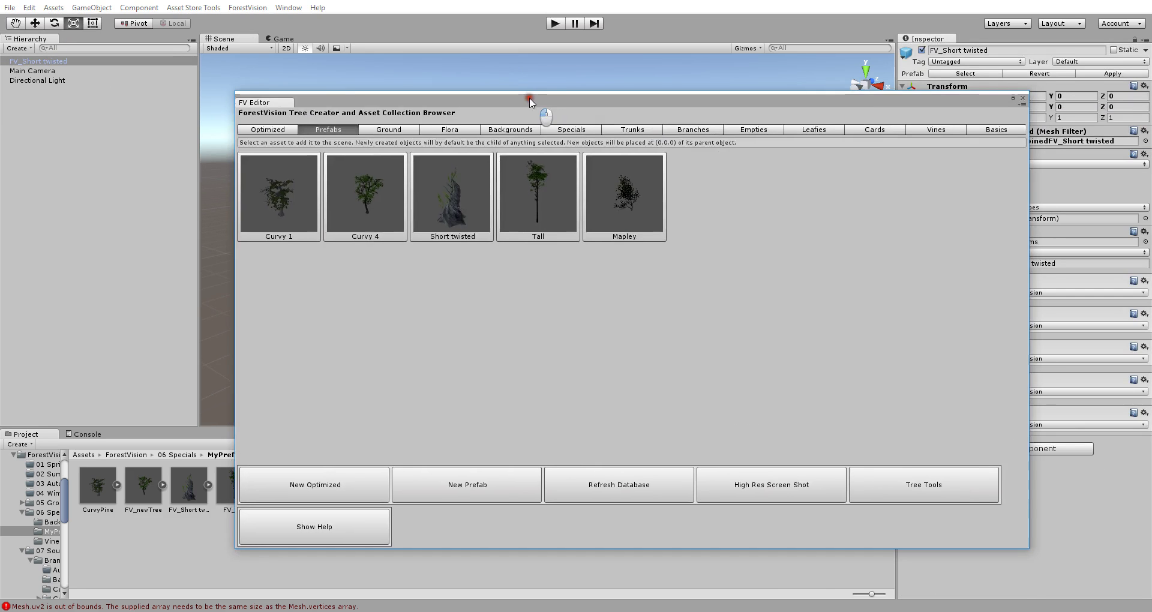
left_click(270, 130)
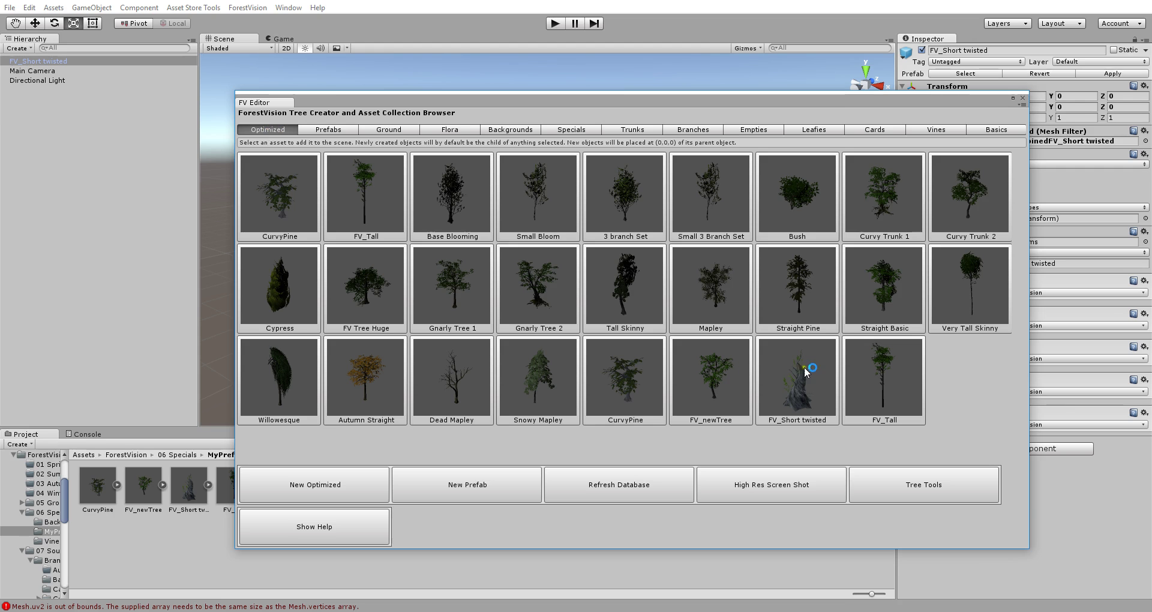
left_click_drag(653, 107, 624, 87)
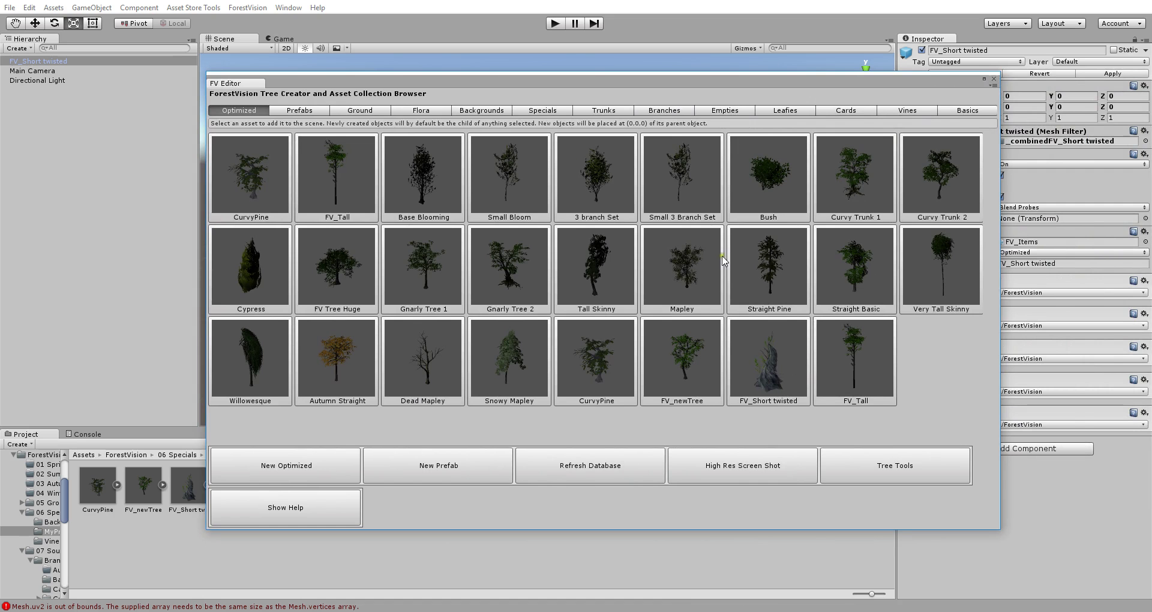
left_click_drag(712, 84, 1151, 83)
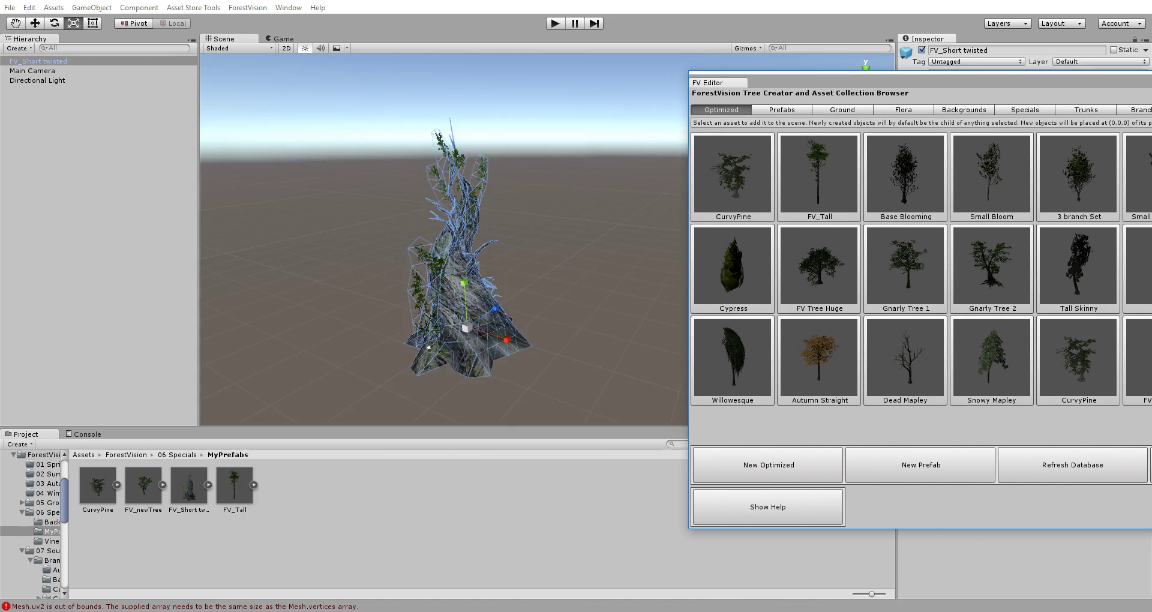
Delete the FV_Short twisted tree from the scene.
left_click(336, 246)
left_click(448, 286)
key("Delete")
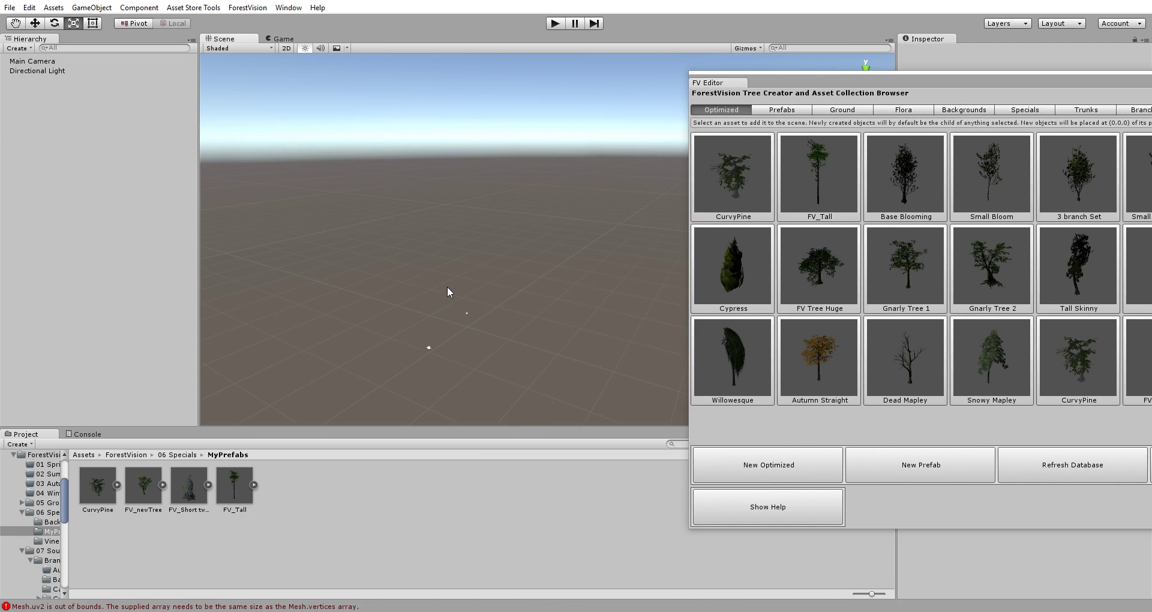
Add the Curvy 3 trunk from the Trunks collection and open the 7680 x 4320 screenshot settings.
left_click_drag(997, 84, 504, 61)
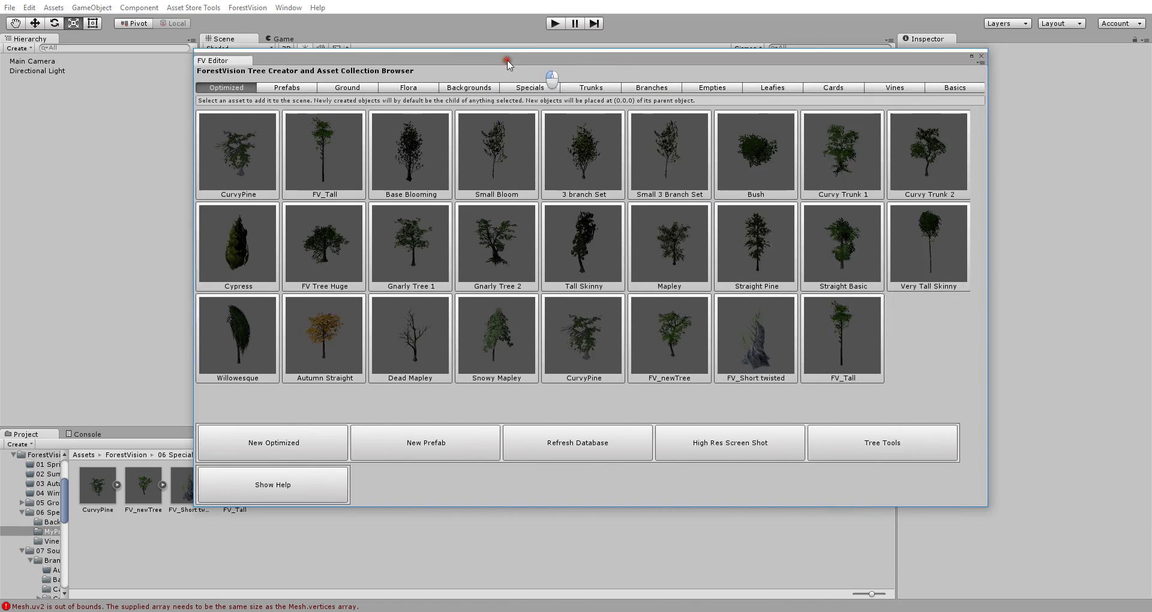
left_click(602, 88)
left_click_drag(623, 60, 817, 65)
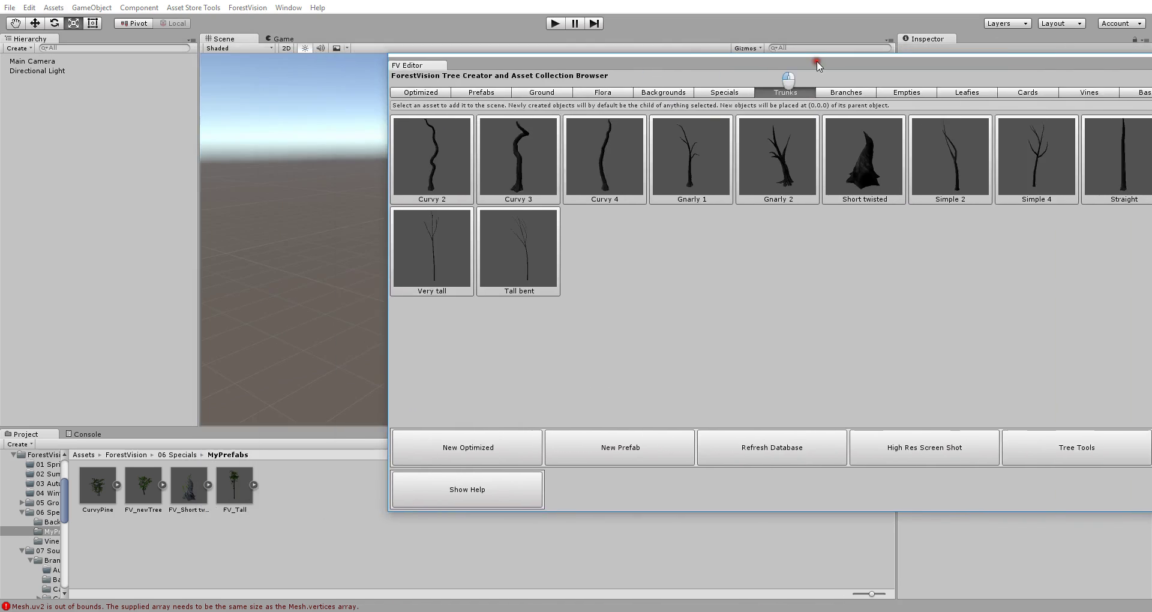
left_click(517, 165)
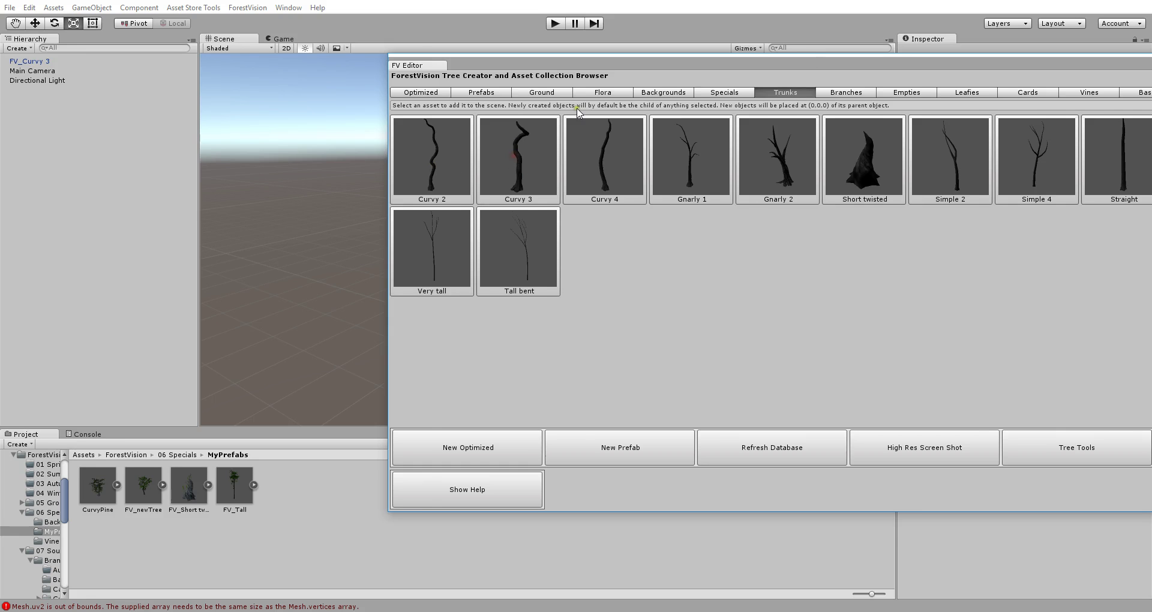
left_click_drag(624, 70, 409, 59)
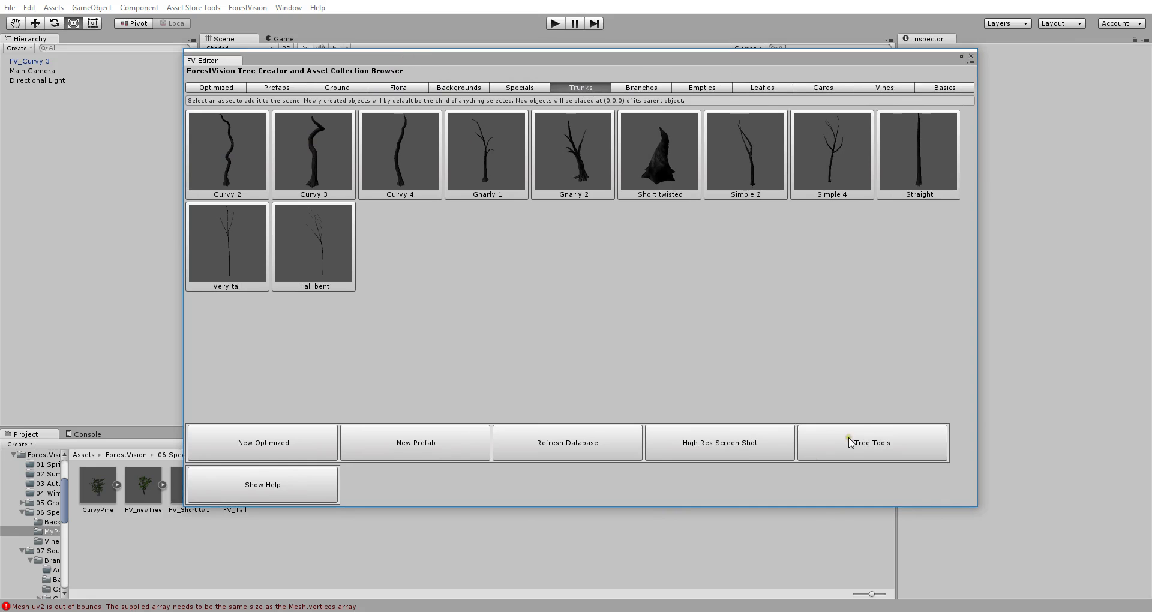
left_click(720, 445)
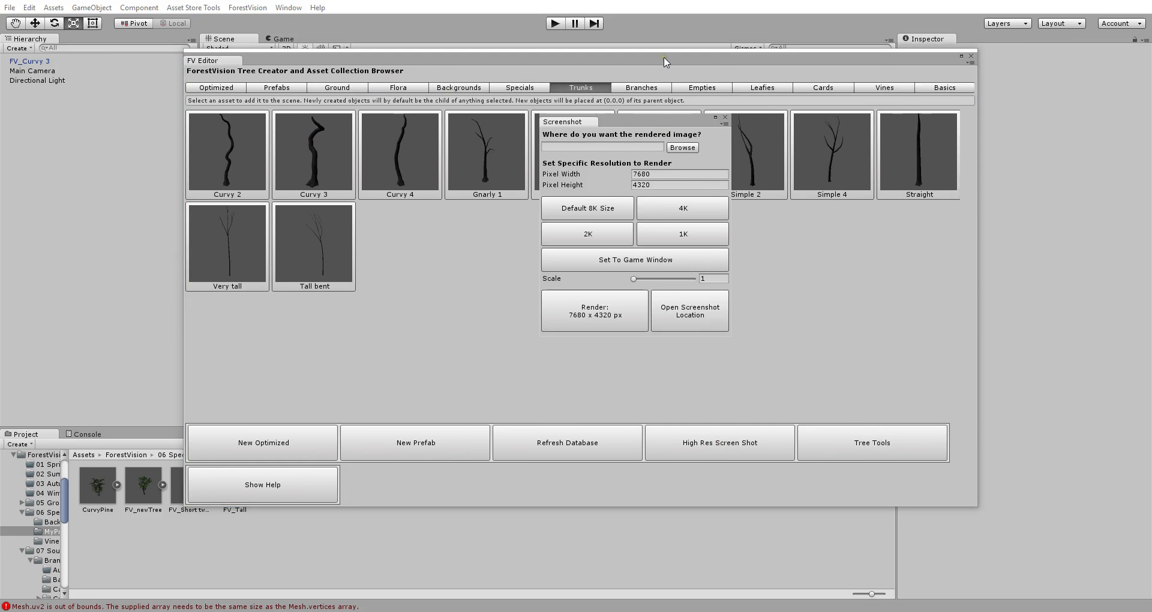
left_click_drag(636, 122, 129, 122)
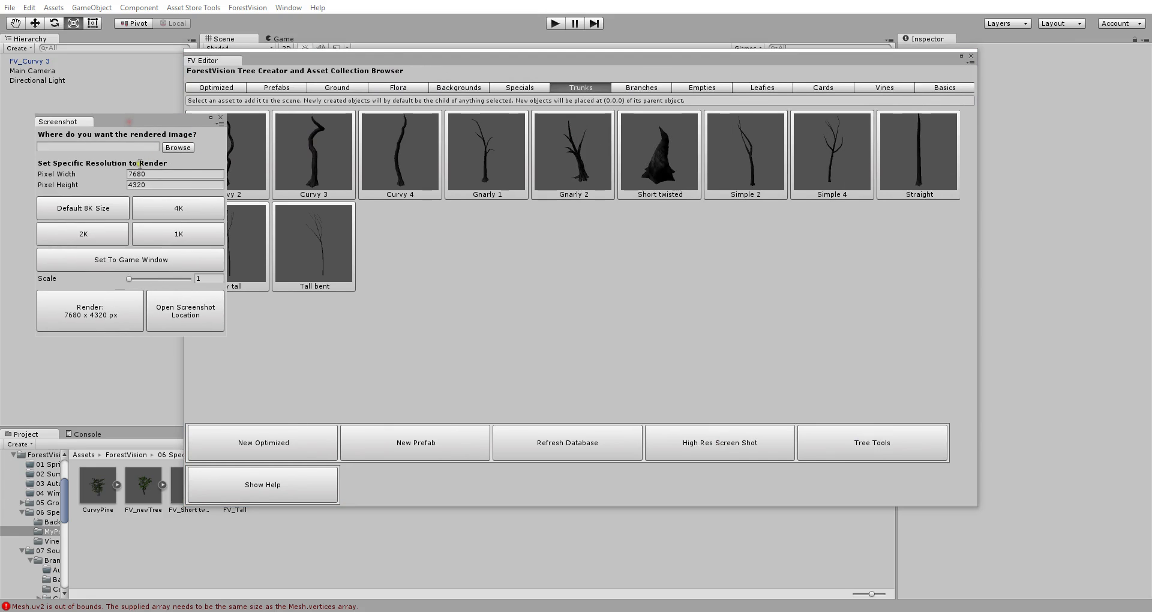
left_click(221, 118)
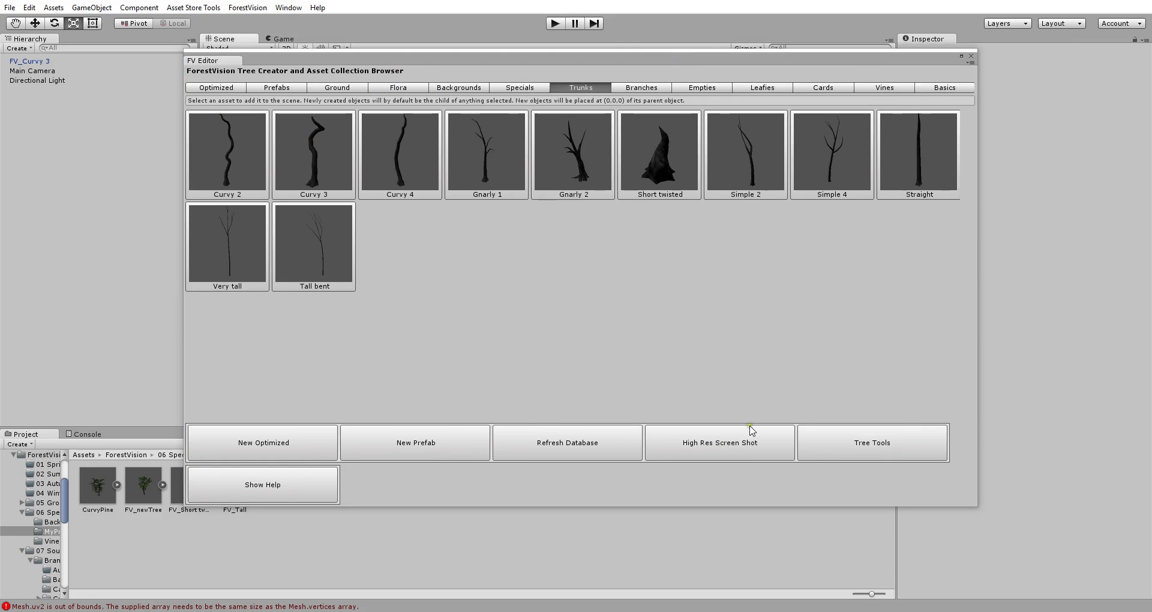
left_click(742, 443)
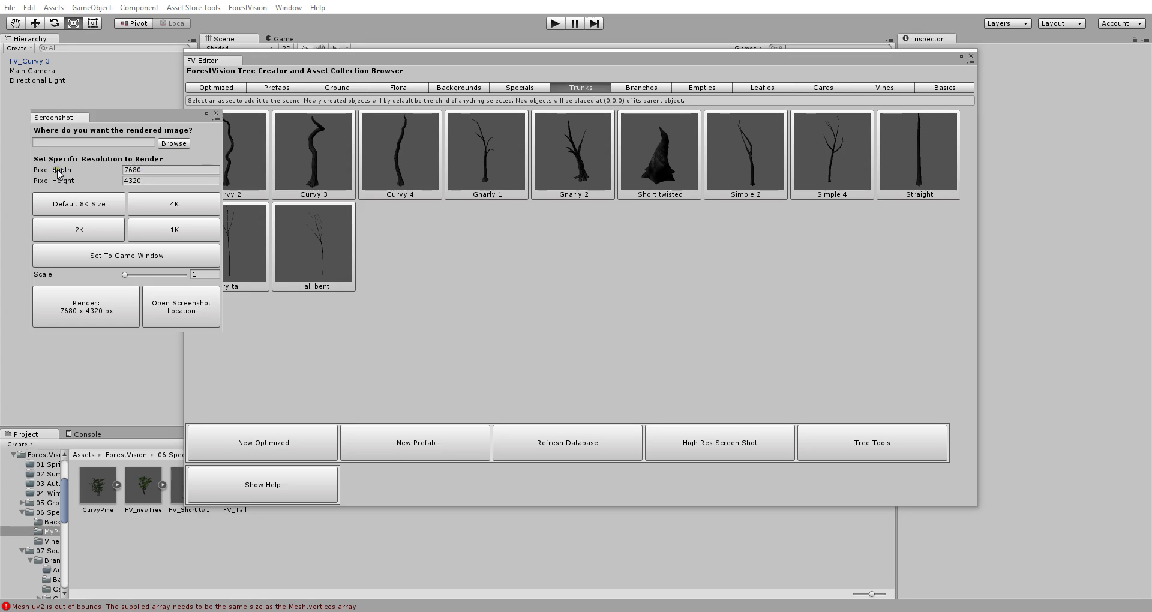
left_click_drag(59, 171, 97, 174)
left_click(97, 174)
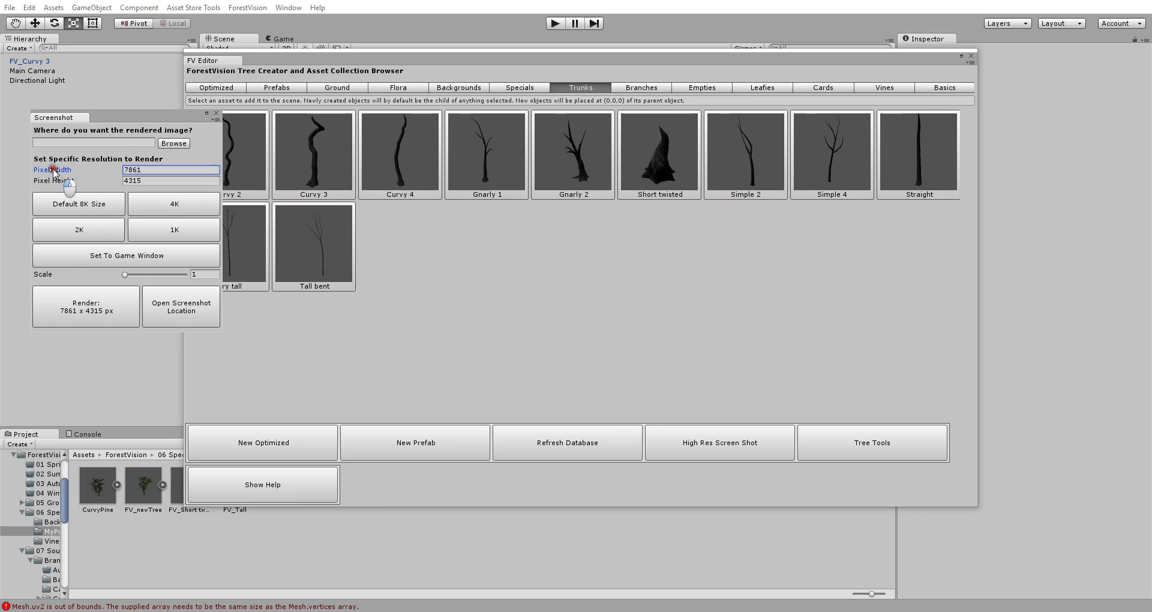
left_click(168, 205)
left_click(84, 205)
left_click(85, 230)
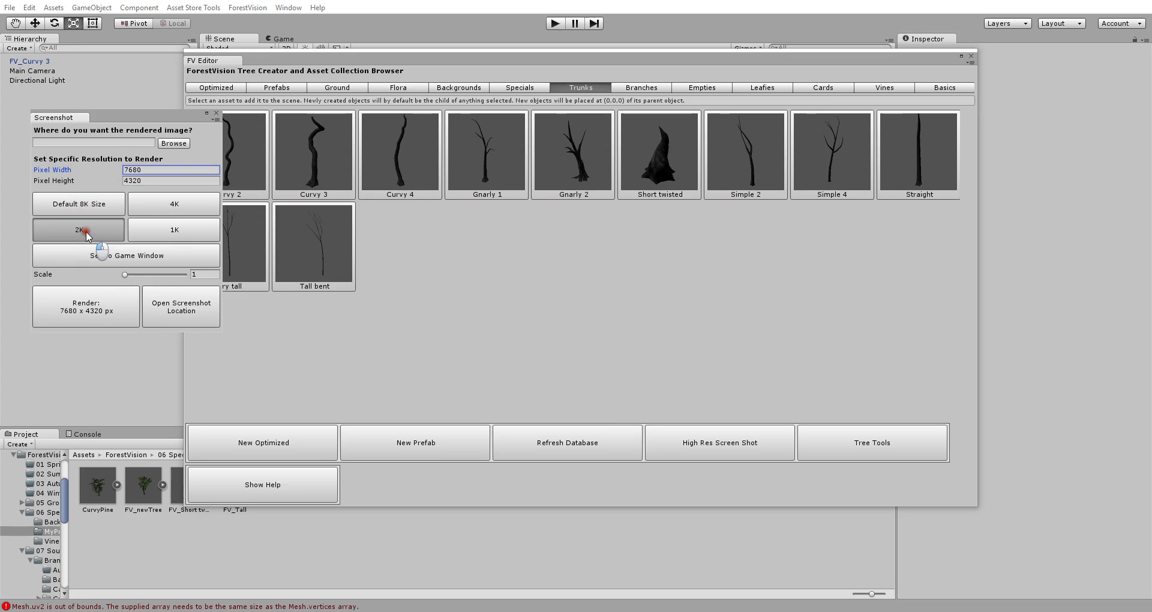
left_click(172, 231)
left_click(109, 261)
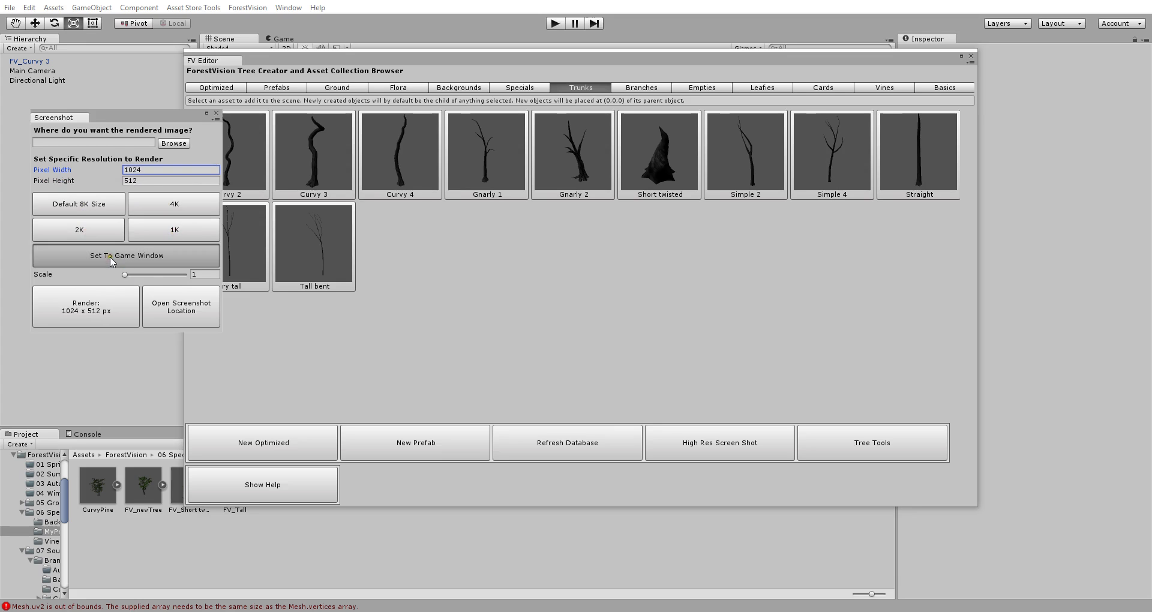
left_click(95, 230)
left_click(168, 205)
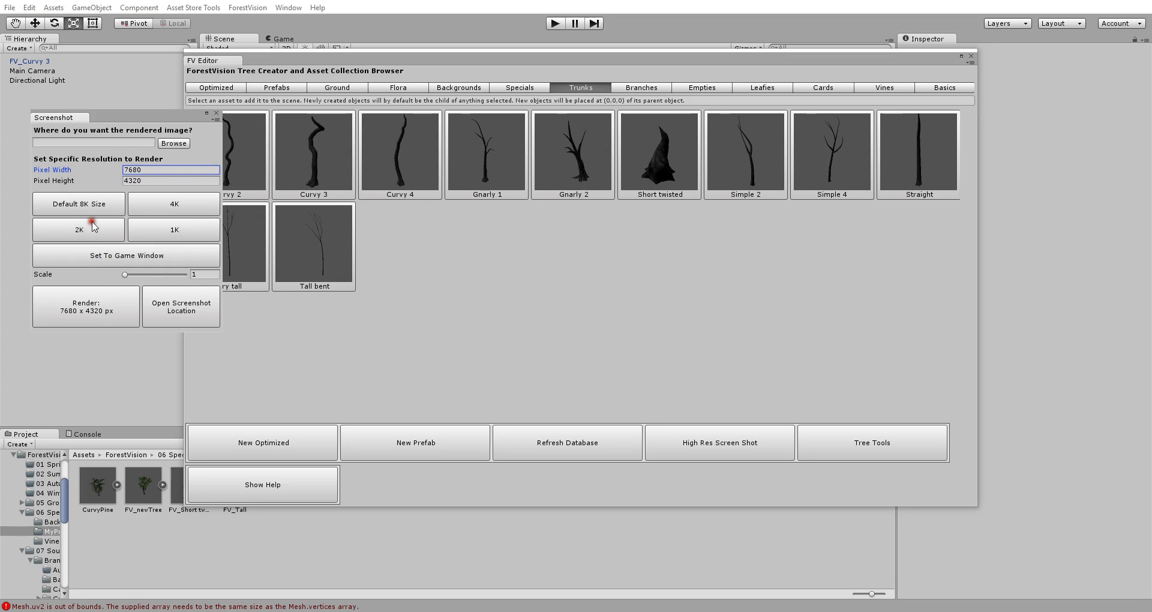
left_click(91, 256)
left_click_drag(128, 274, 134, 277)
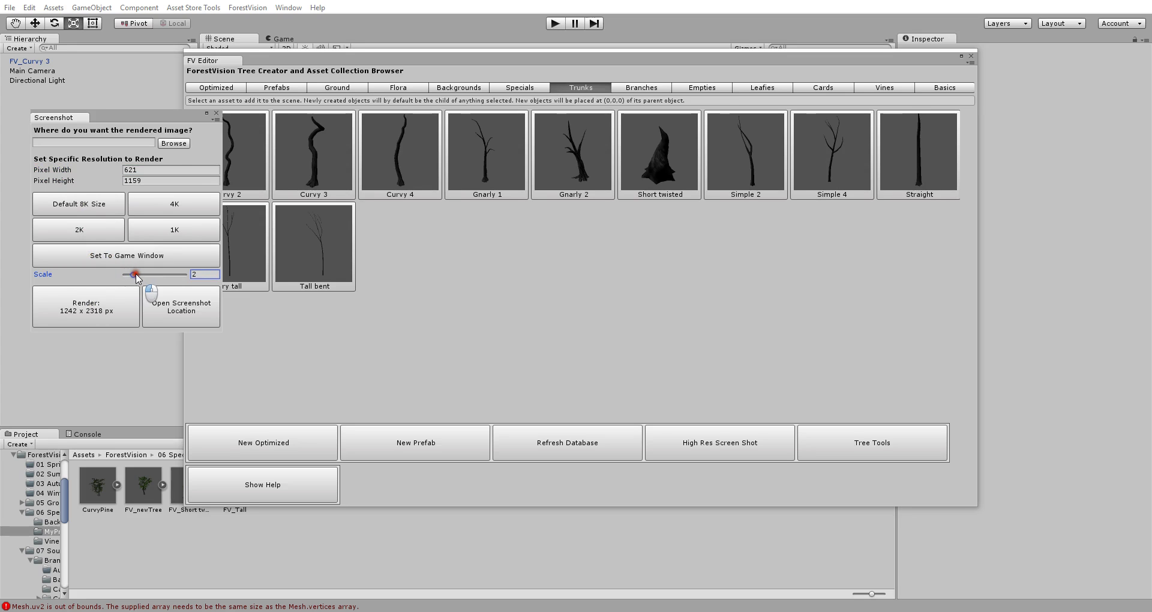
left_click(82, 210)
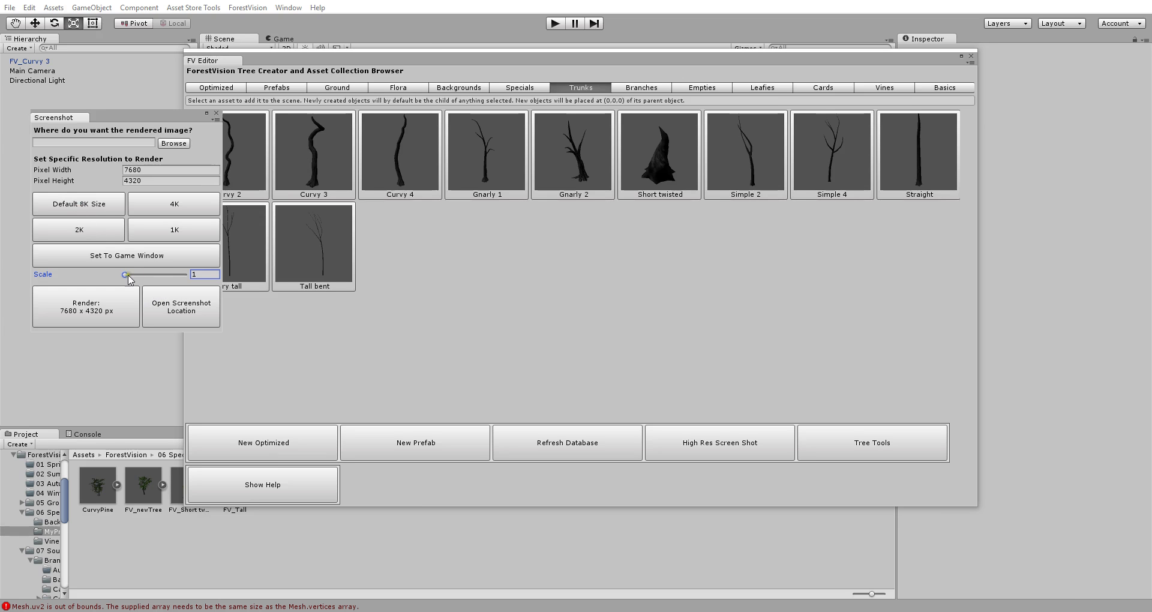
mouse_move(129, 276)
left_mouse_down()
mouse_move(167, 279)
mouse_move(107, 277)
mouse_move(126, 282)
left_mouse_up()
Close the screenshot settings, frame and select FV_Curvy 3, and show the Optimized assets.
left_click(216, 113)
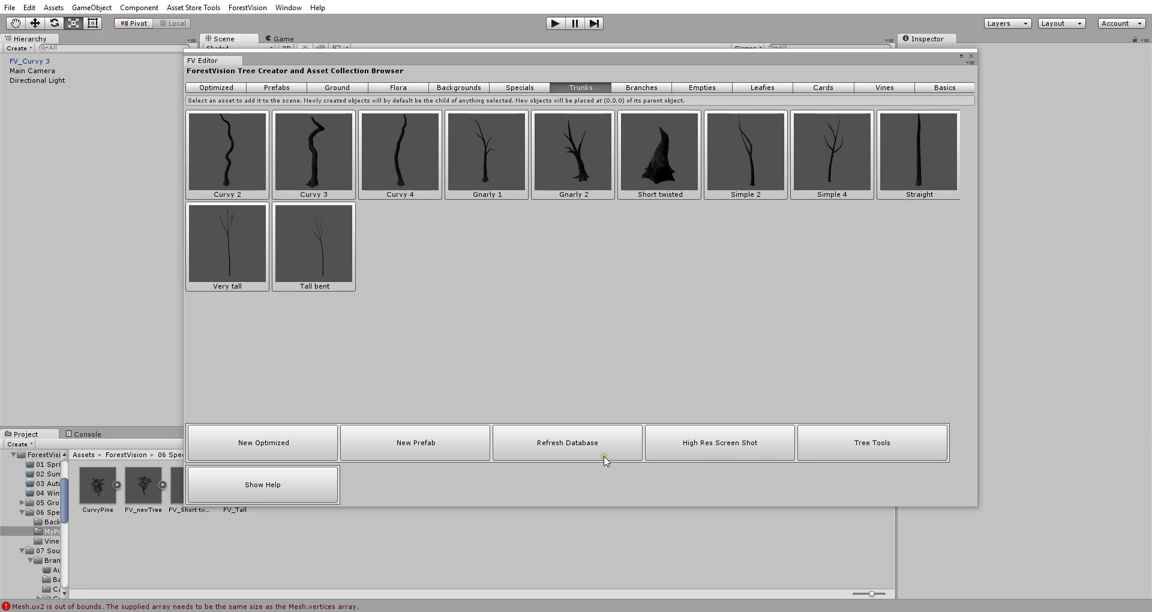
left_click_drag(531, 50, 780, 50)
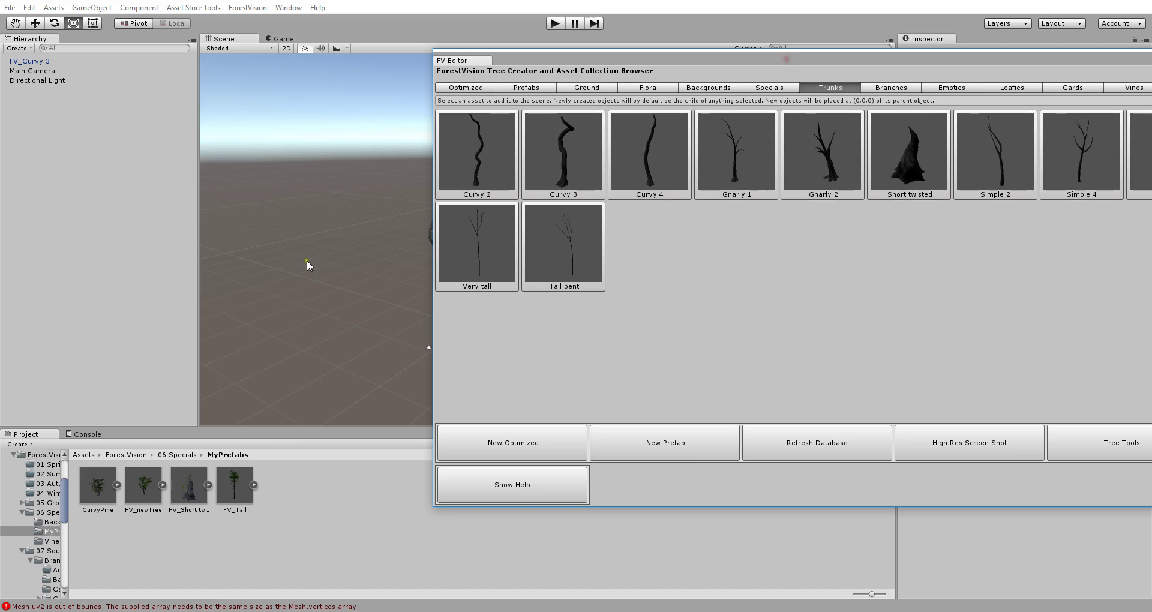
key("q")
key("f")
key("r")
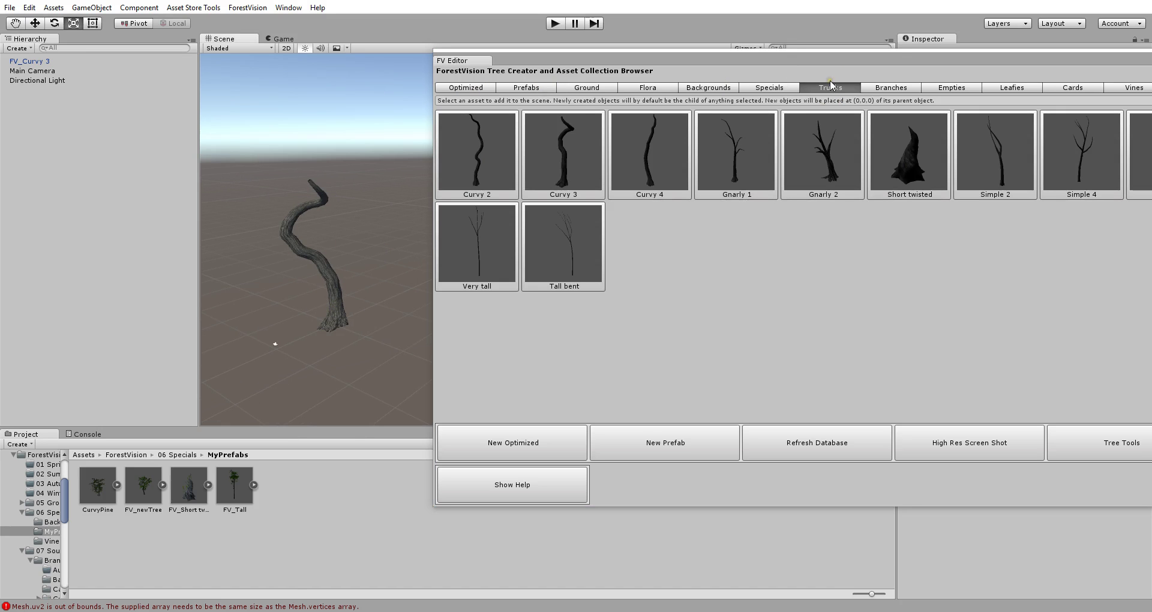
left_click(313, 253)
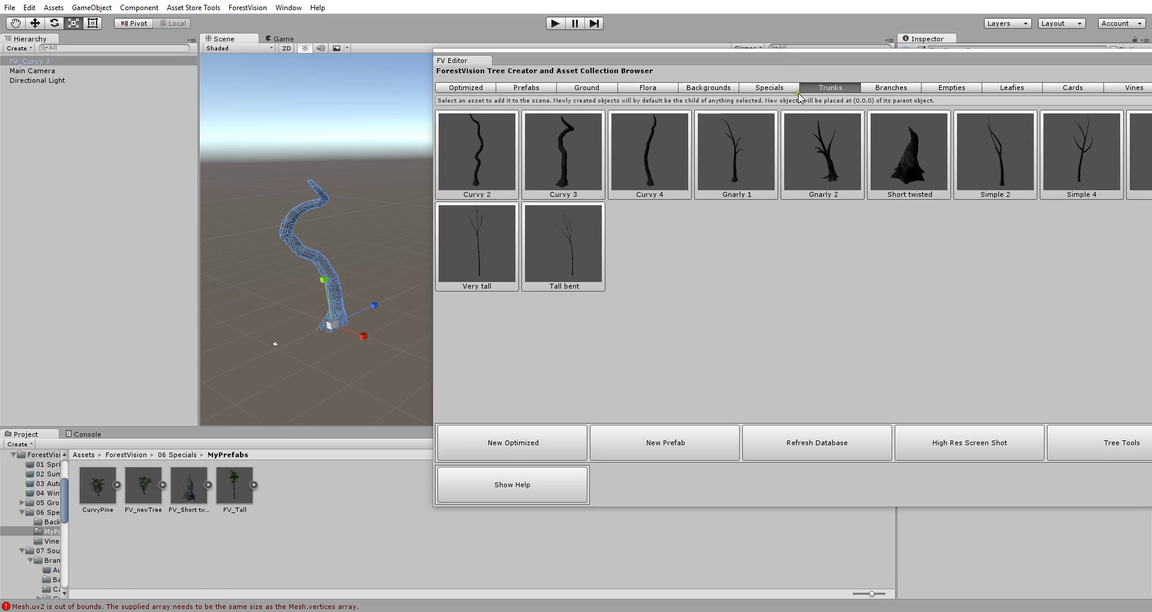
left_click(467, 89)
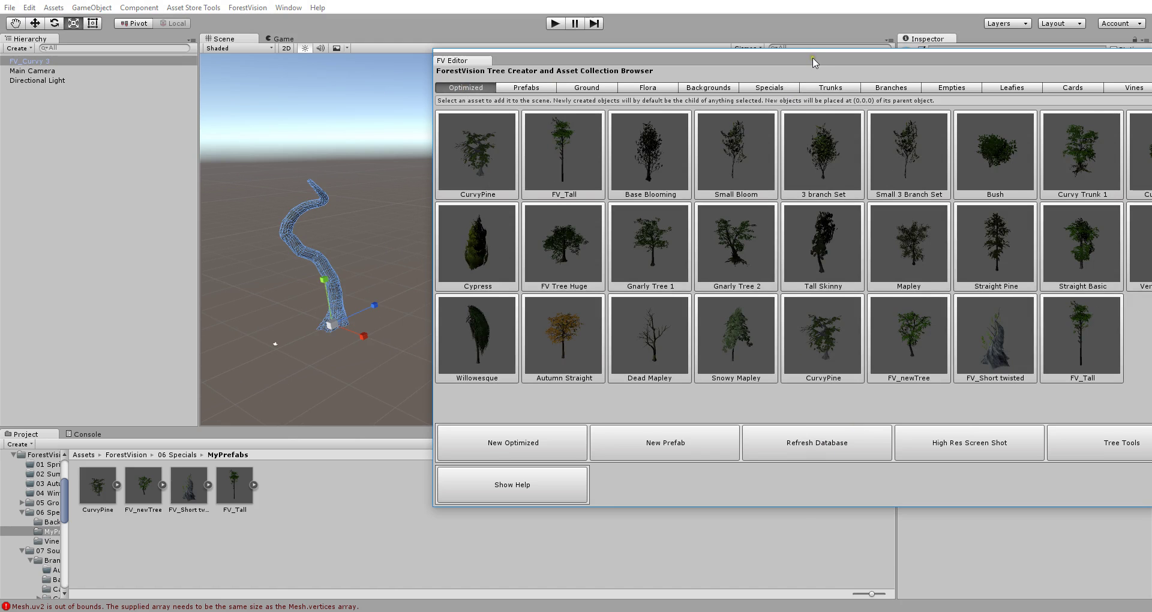
left_click_drag(814, 60, 633, 56)
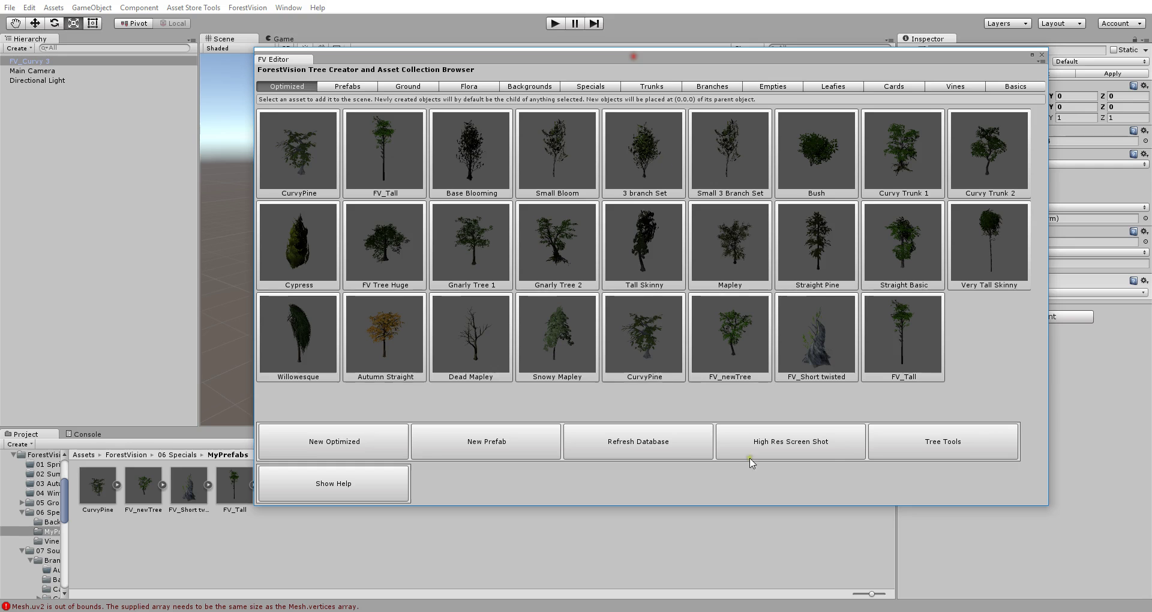
mouse_move(740, 58)
left_mouse_down()
mouse_move(842, 57)
mouse_move(710, 51)
mouse_move(738, 49)
left_mouse_up()
Open Tree Tools, close FV Editor, and dock the Tree Customizer beside the Inspector.
left_click(891, 439)
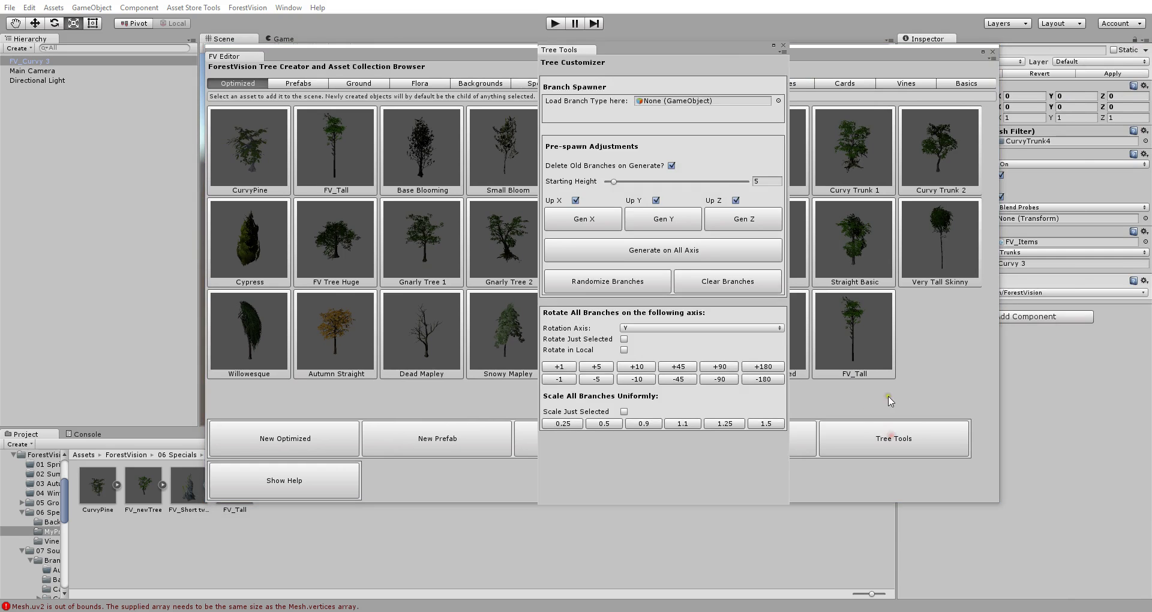
left_click_drag(904, 58, 907, 155)
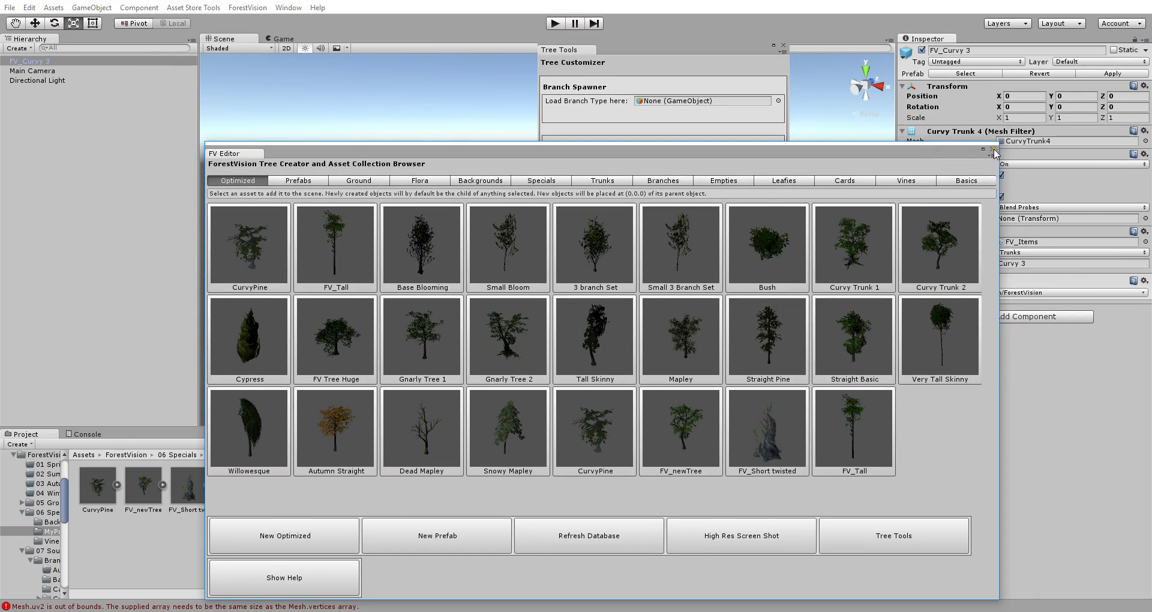
left_click(993, 150)
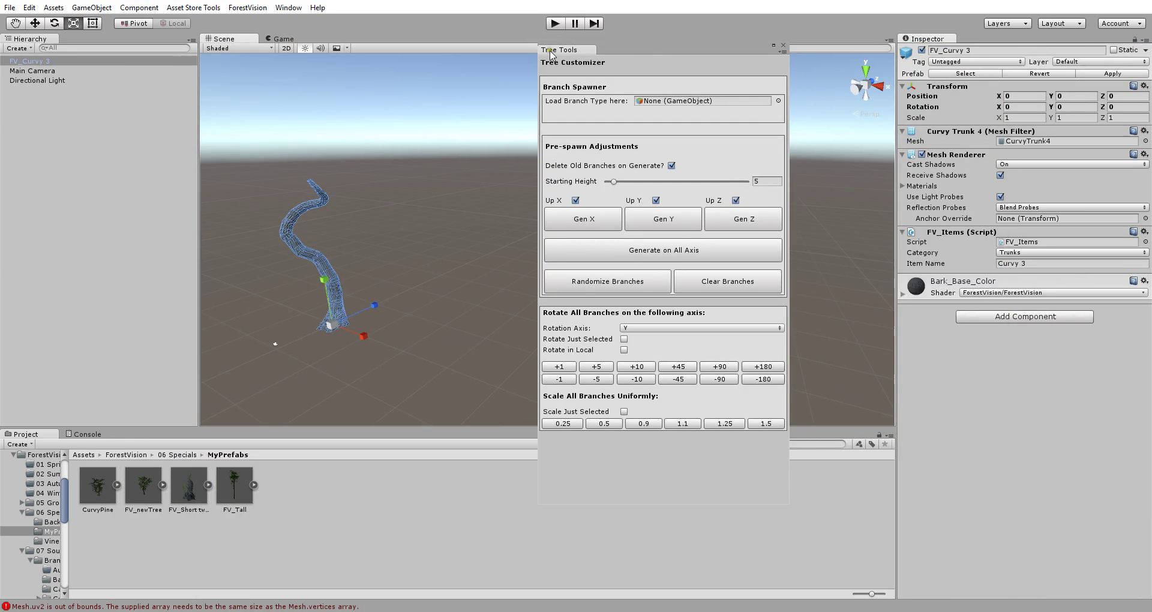
left_click_drag(552, 50, 972, 42)
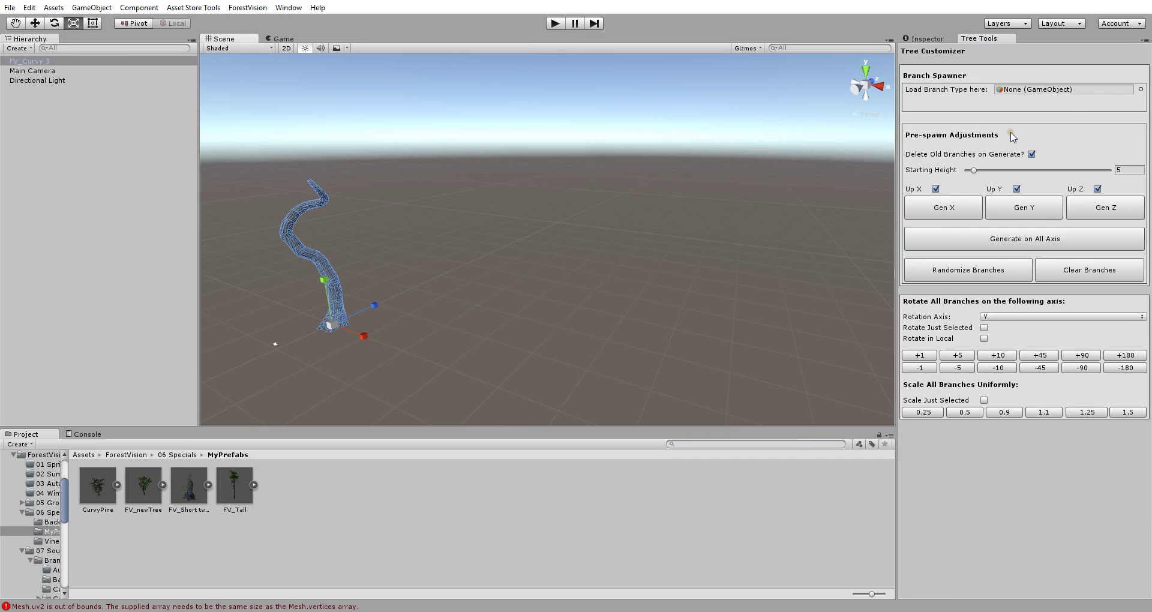
Navigate the Project panel to ForestVision > 07 Source > Branches and reselect FV_Curvy 3.
left_click(137, 456)
double_click(382, 500)
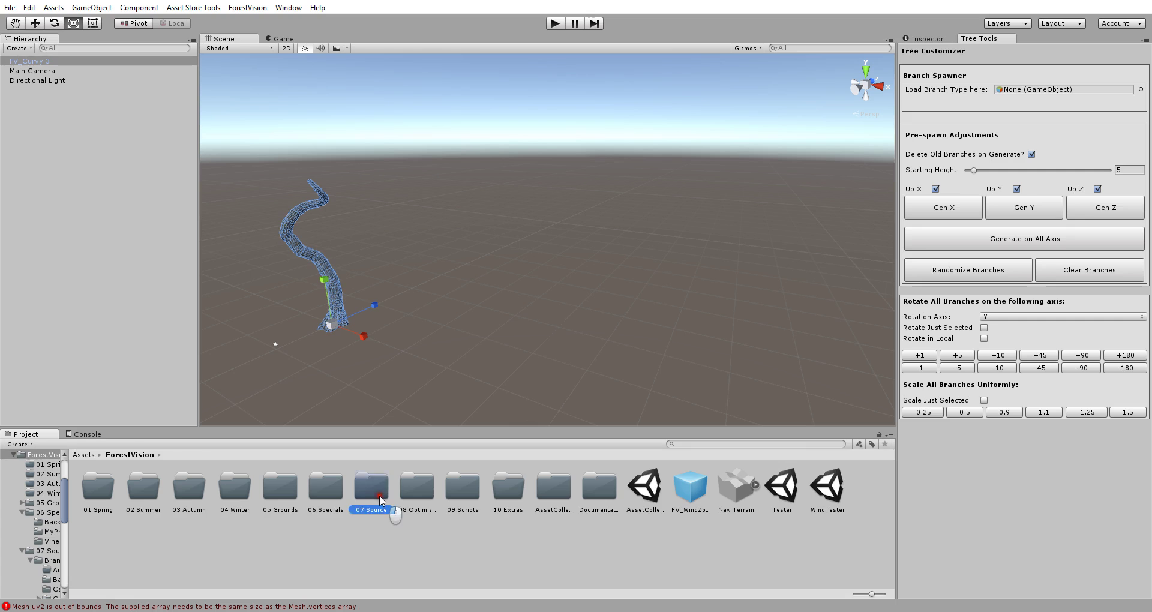
double_click(108, 495)
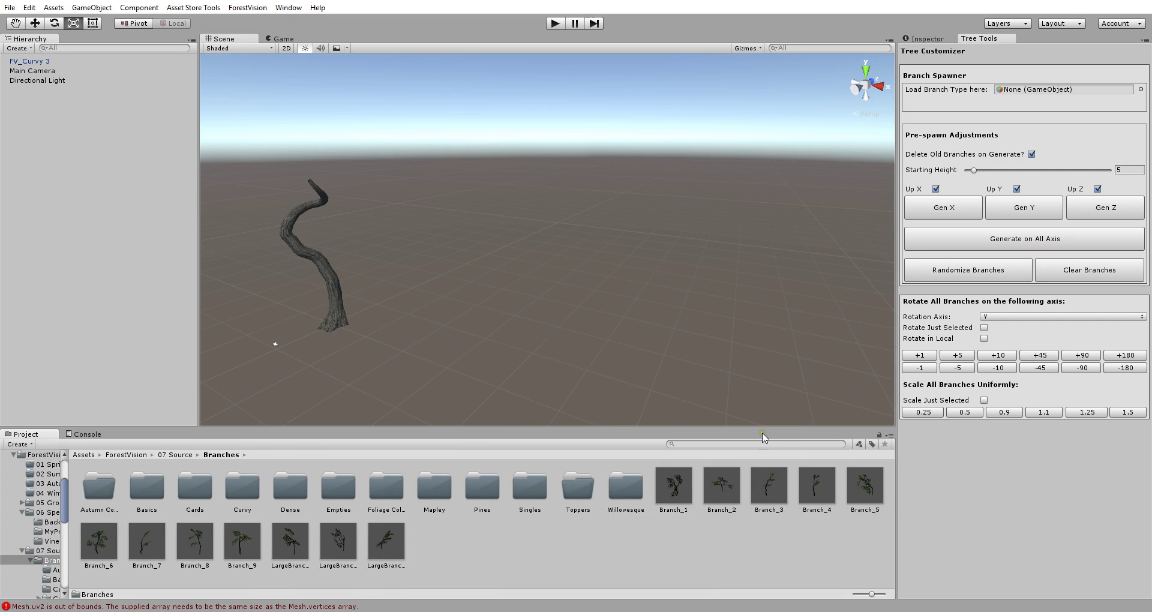
left_click(333, 304)
Load PineBranch_01_Leaves from the Pines folder into the spawner and set How Many to 2.
middle_click_drag(361, 313, 621, 307)
scroll(621, 307, "up", 6)
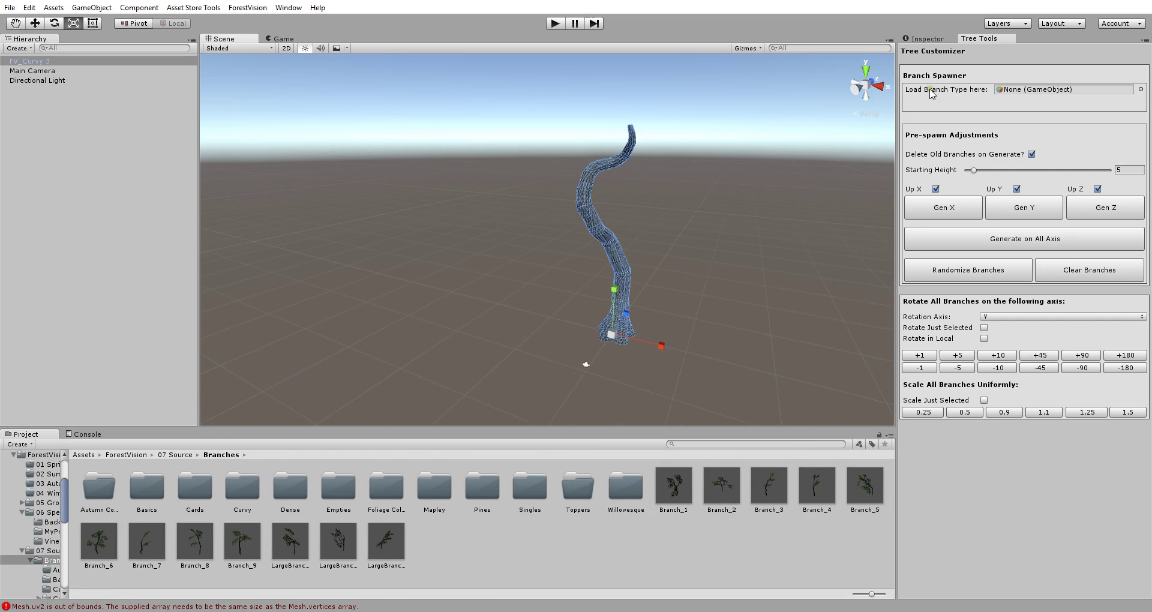
double_click(489, 488)
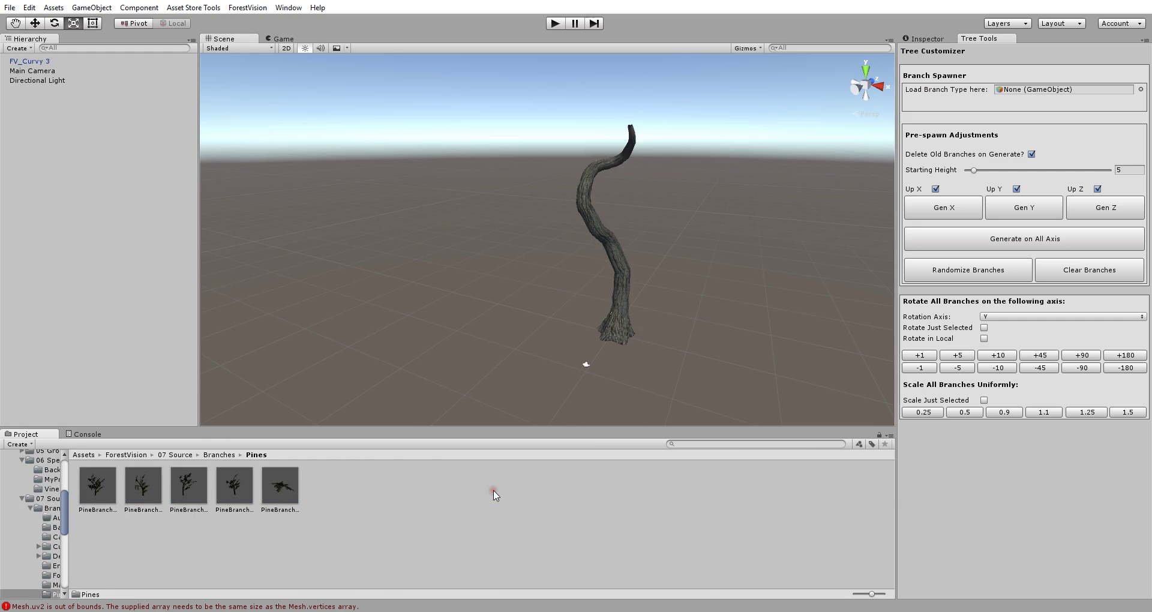
left_click_drag(92, 494, 1027, 99)
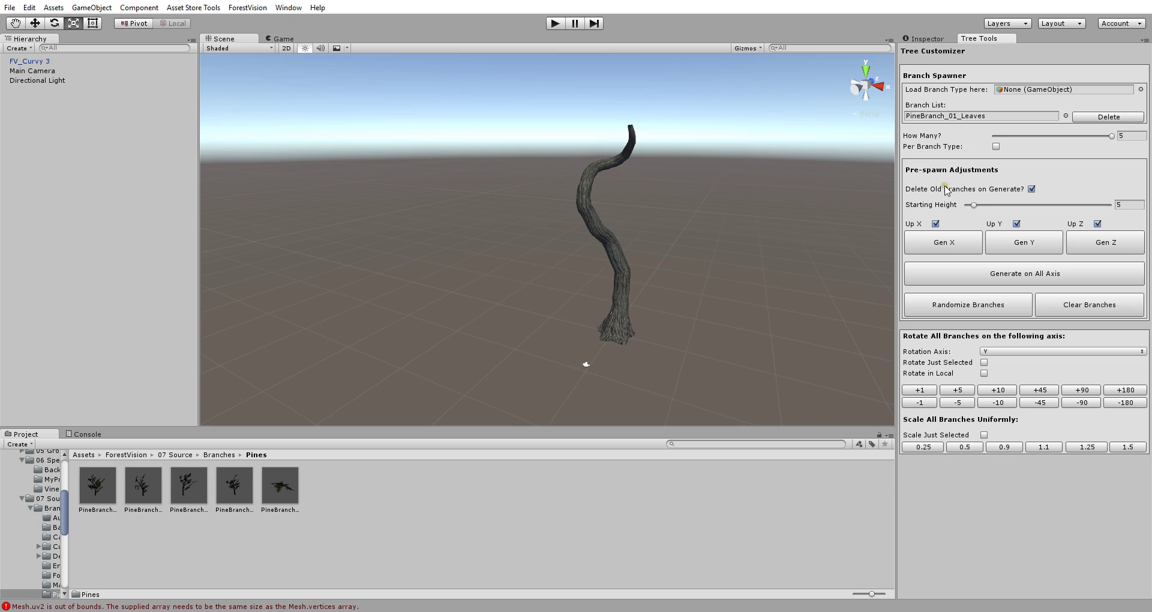
left_click(604, 310)
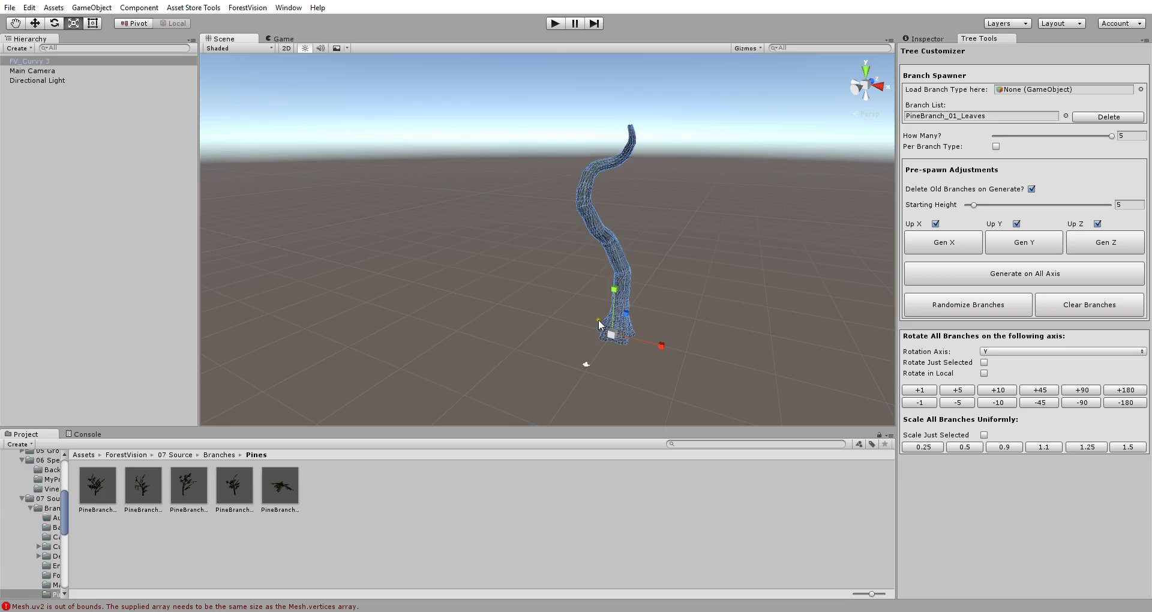
key("f")
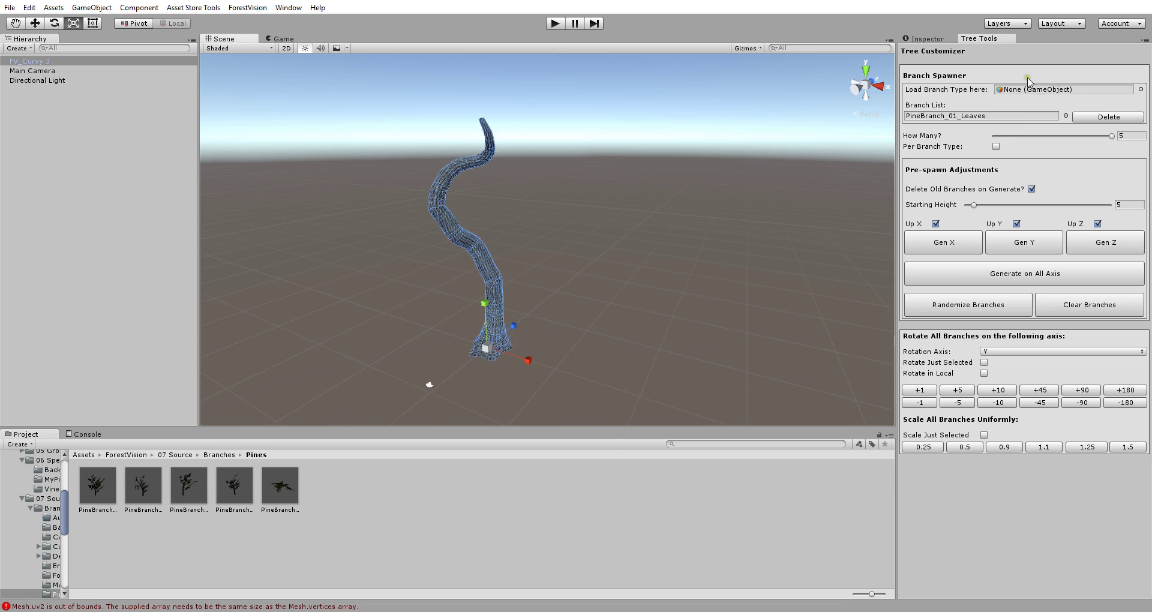
left_click_drag(1112, 138, 1030, 139)
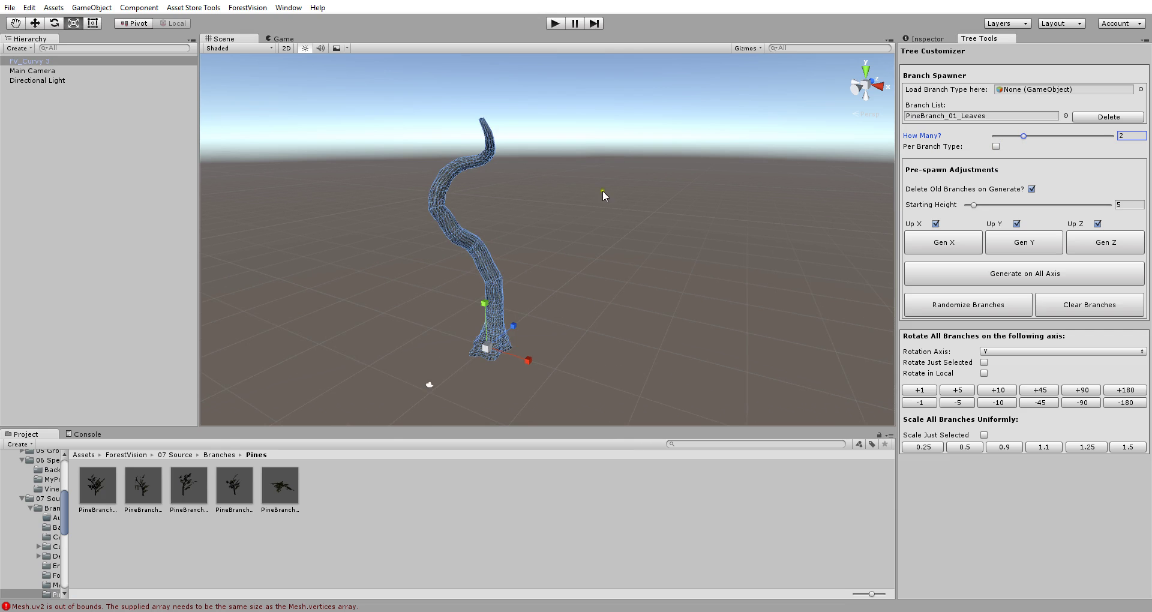
Add PineBranch_Card, DroppyCollection_Twisted and Mapley_ShortBranch5 to the Load Branch Type list.
left_click_drag(292, 490, 1050, 93)
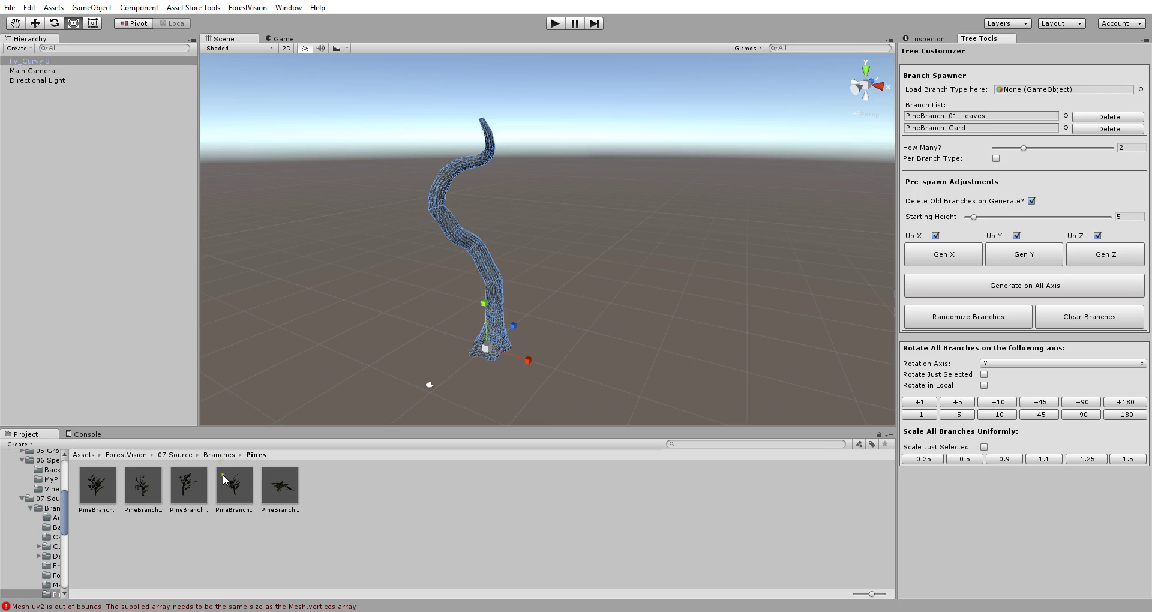
left_click(219, 454)
double_click(340, 495)
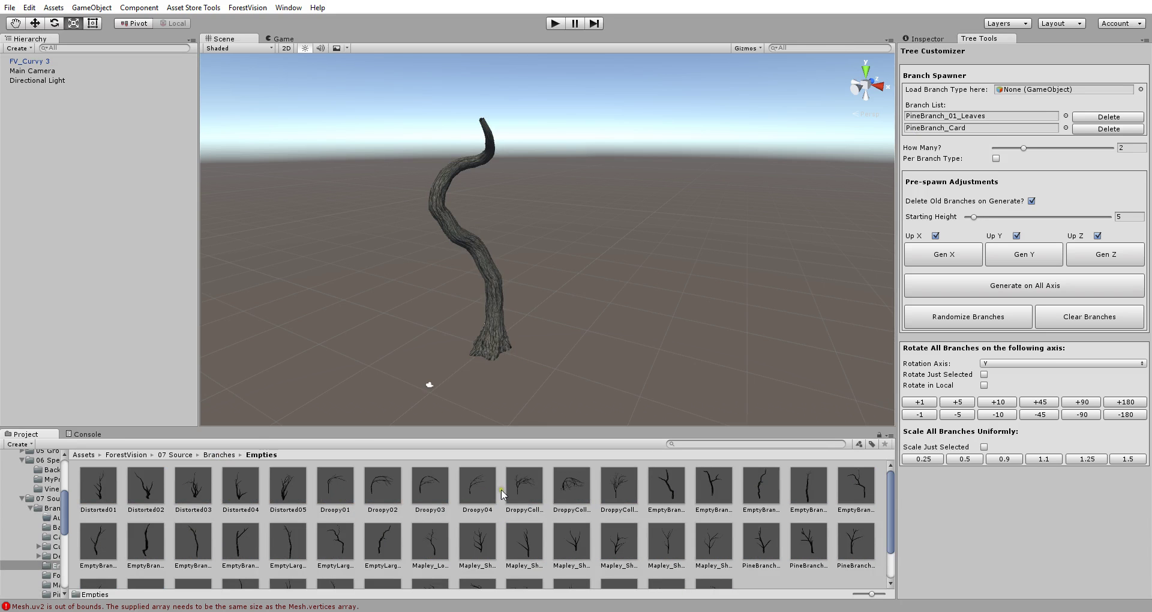
left_click_drag(571, 489, 1014, 90)
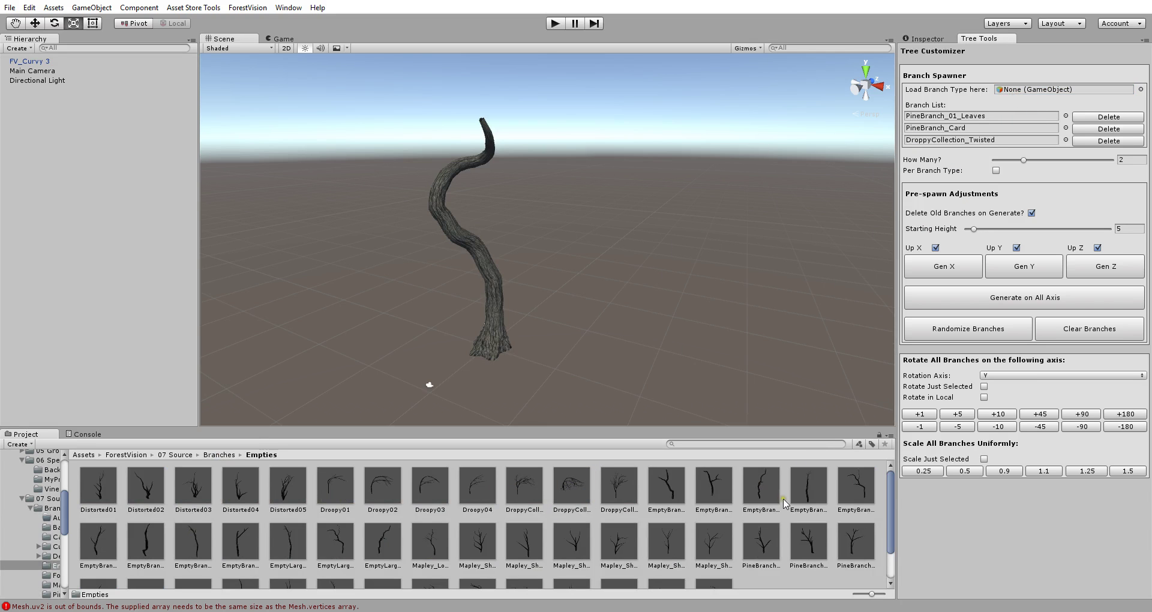
scroll(891, 511, "down", 2)
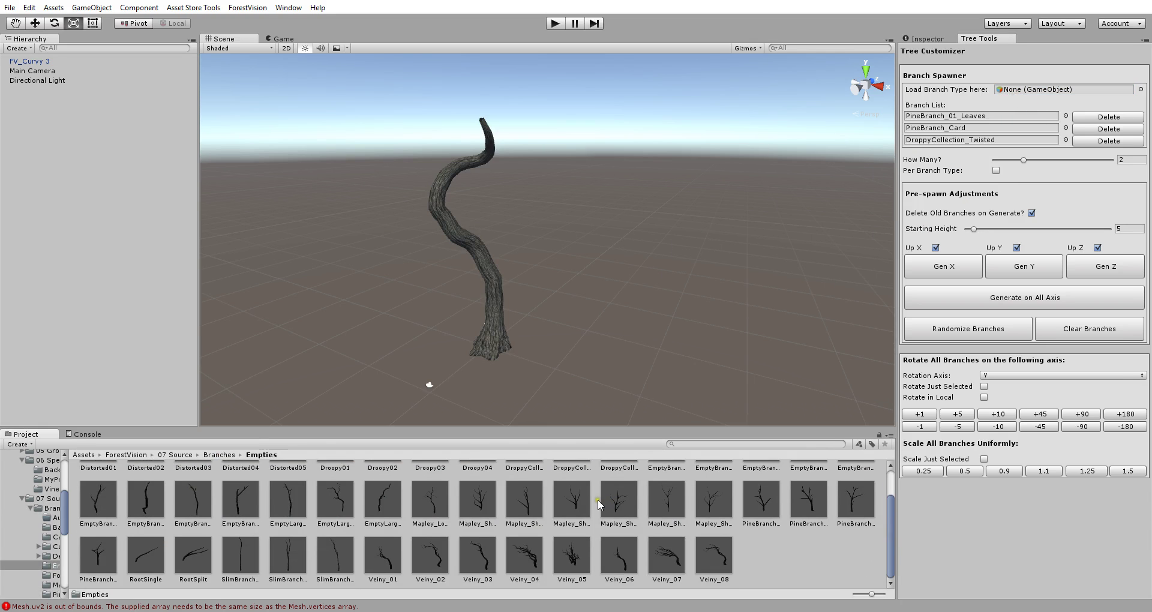
left_click_drag(678, 503, 1020, 90)
Add Branch_2 from the Branches folder to the list and reselect the trunk.
left_click(223, 455)
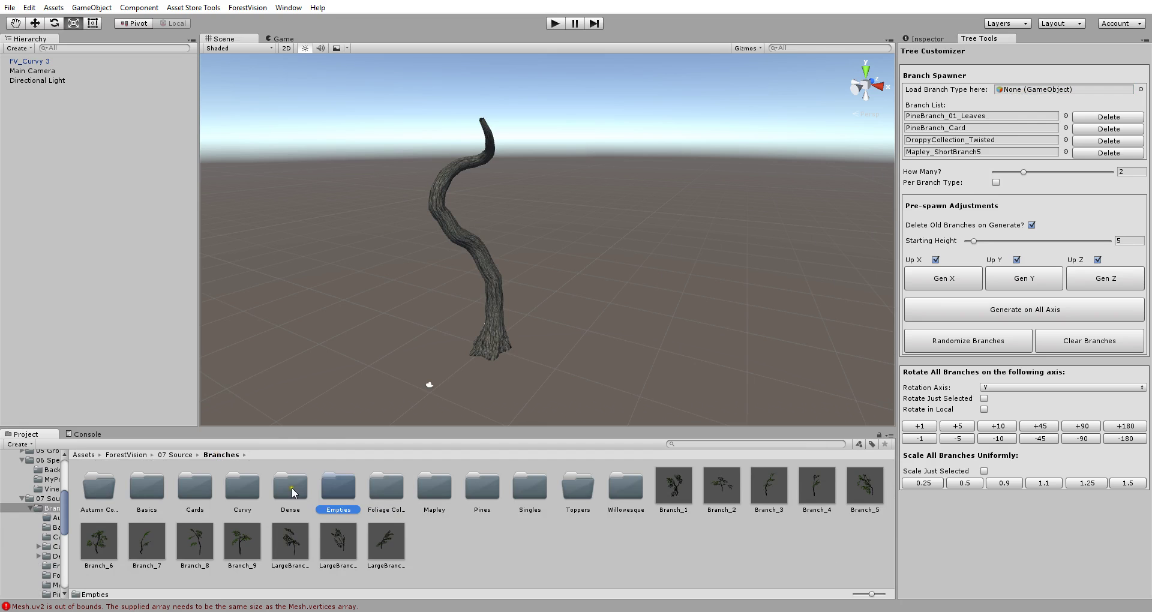
double_click(292, 489)
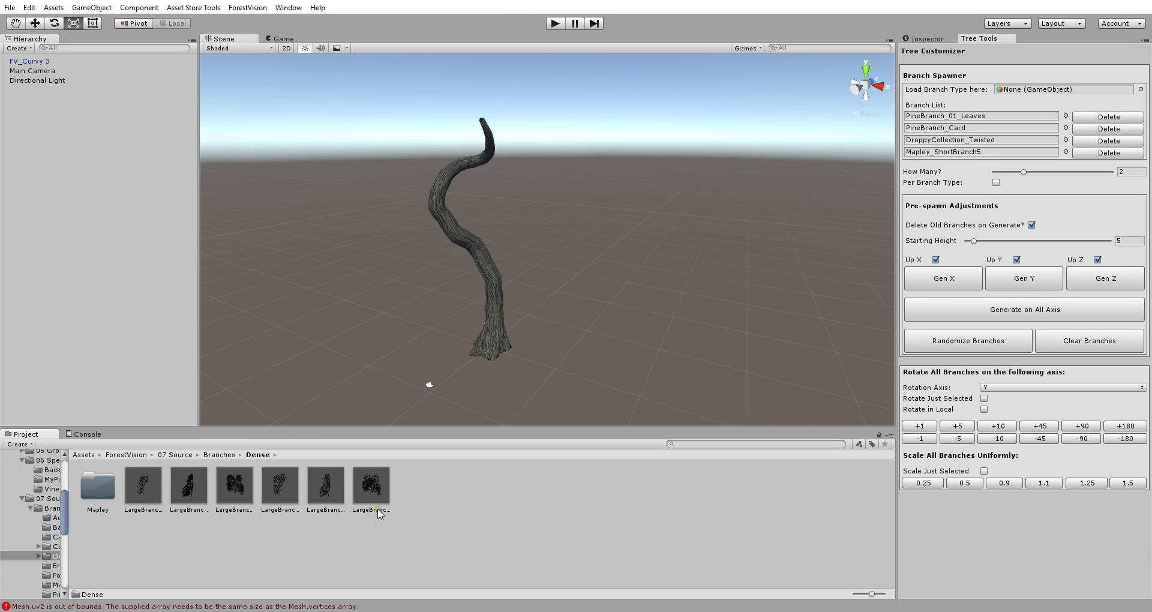
left_click(224, 454)
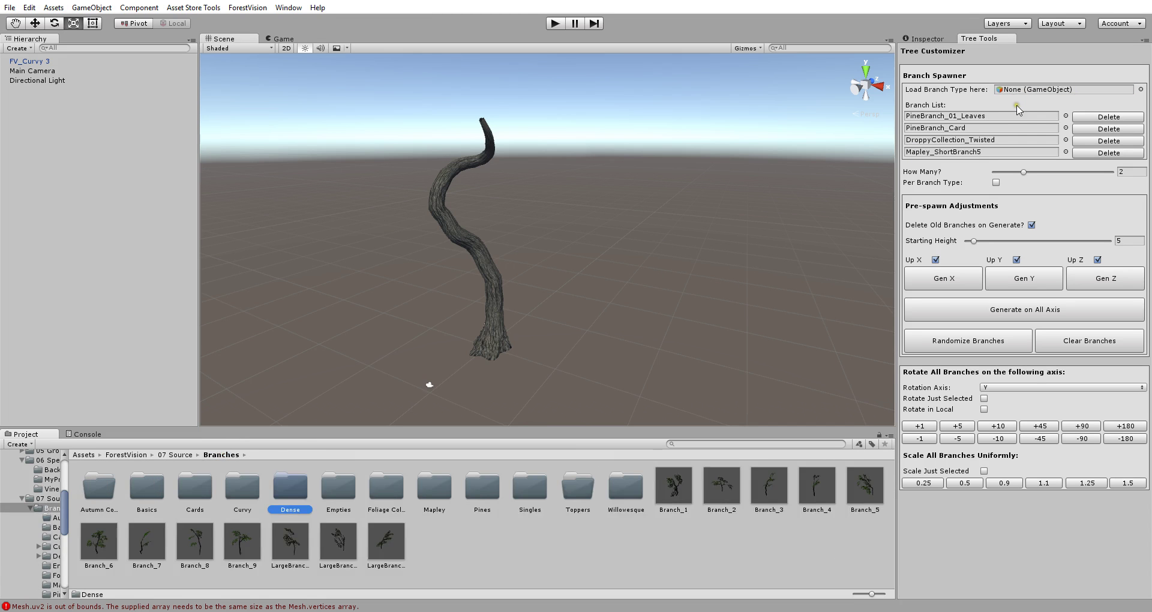
left_click_drag(721, 490, 1024, 90)
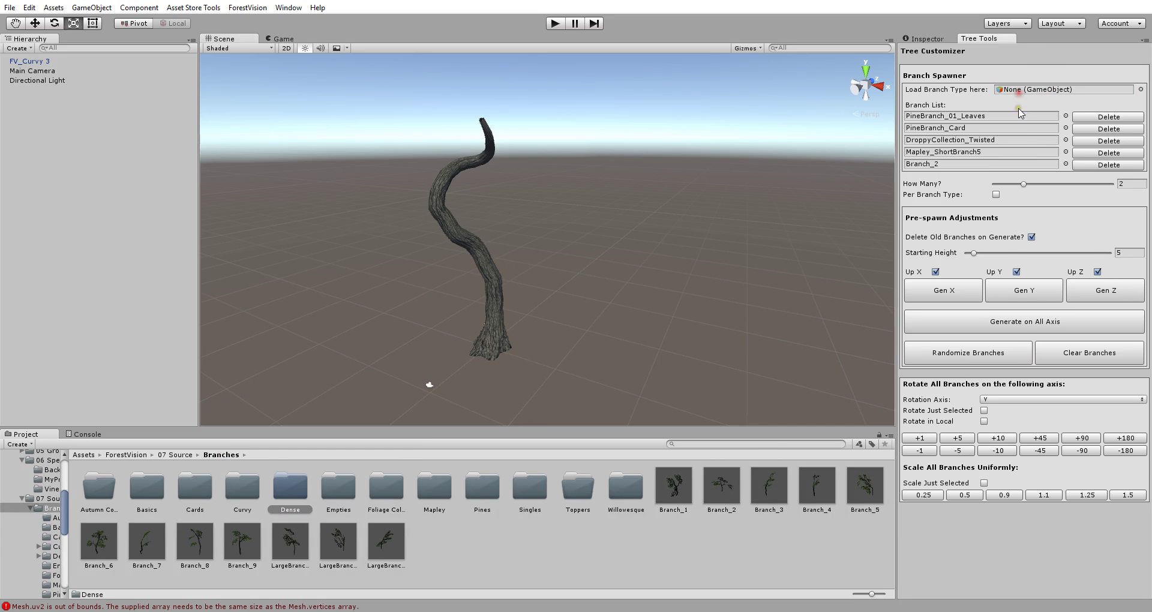
left_click(499, 348)
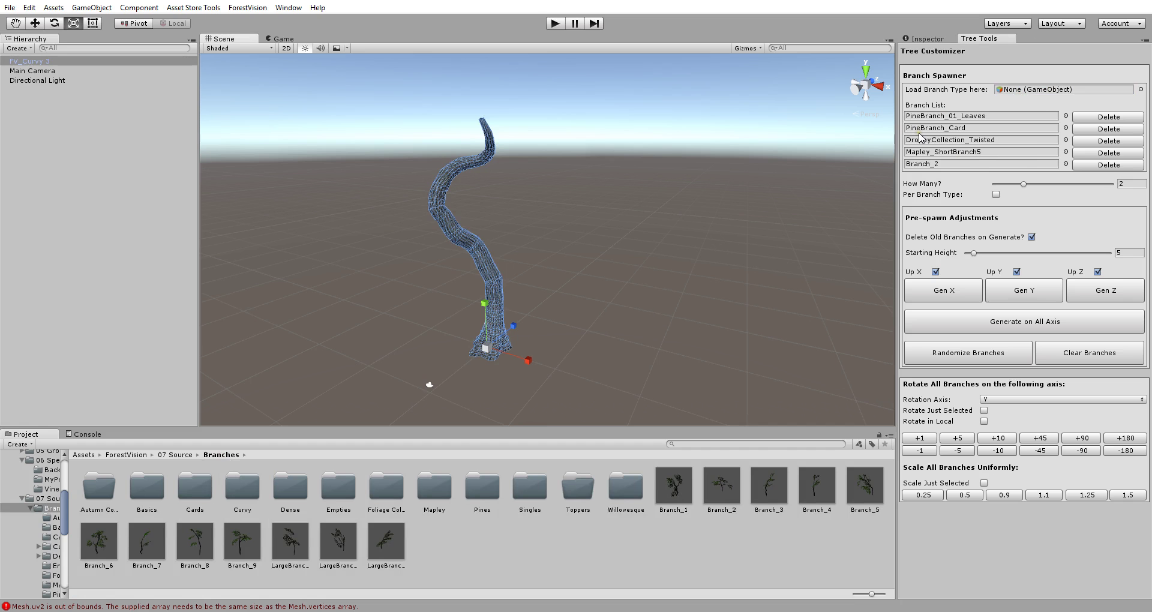
Tick Per Branch Type, Generate on All Axis, and orbit to inspect the branched FV_Curvy 3 trunk.
left_click(573, 319)
middle_click_drag(574, 319, 631, 334)
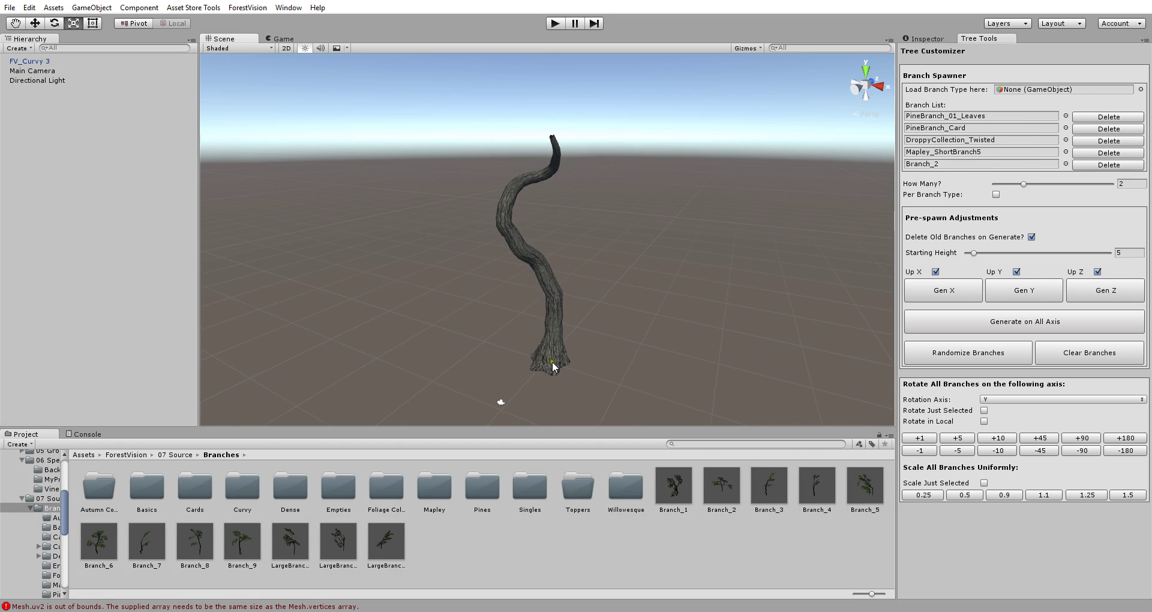
left_click(552, 361)
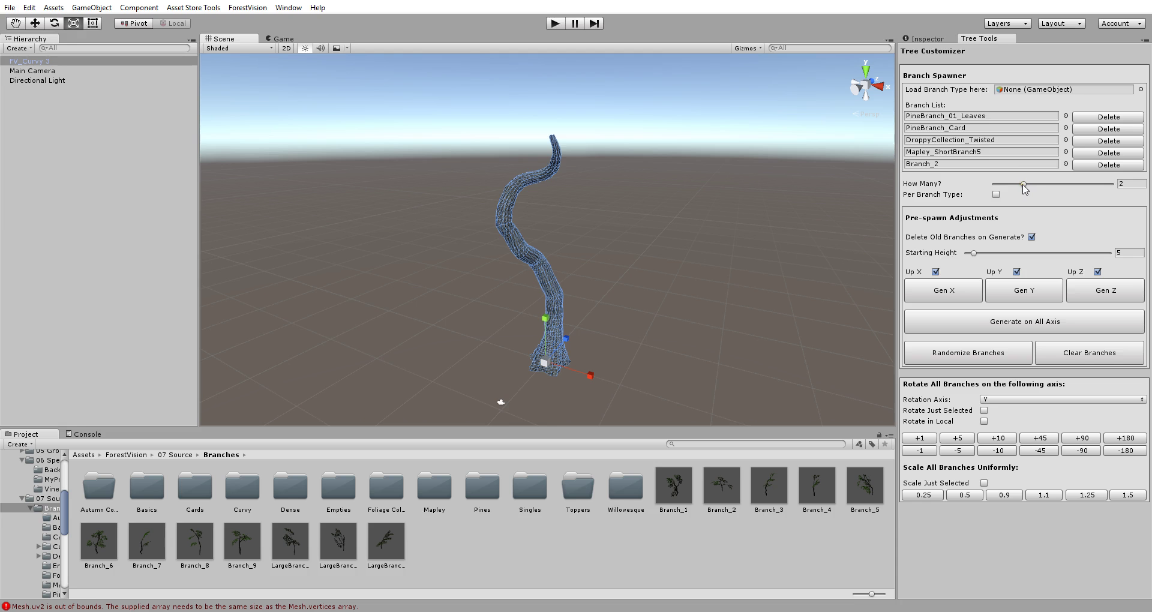
left_click(995, 195)
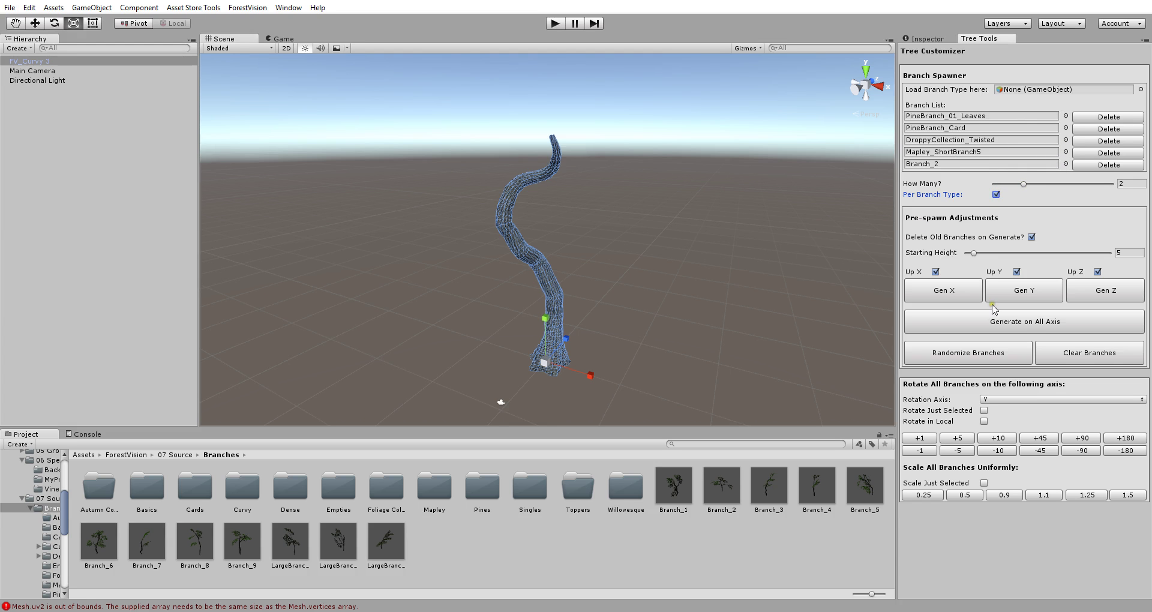
left_click(1024, 324)
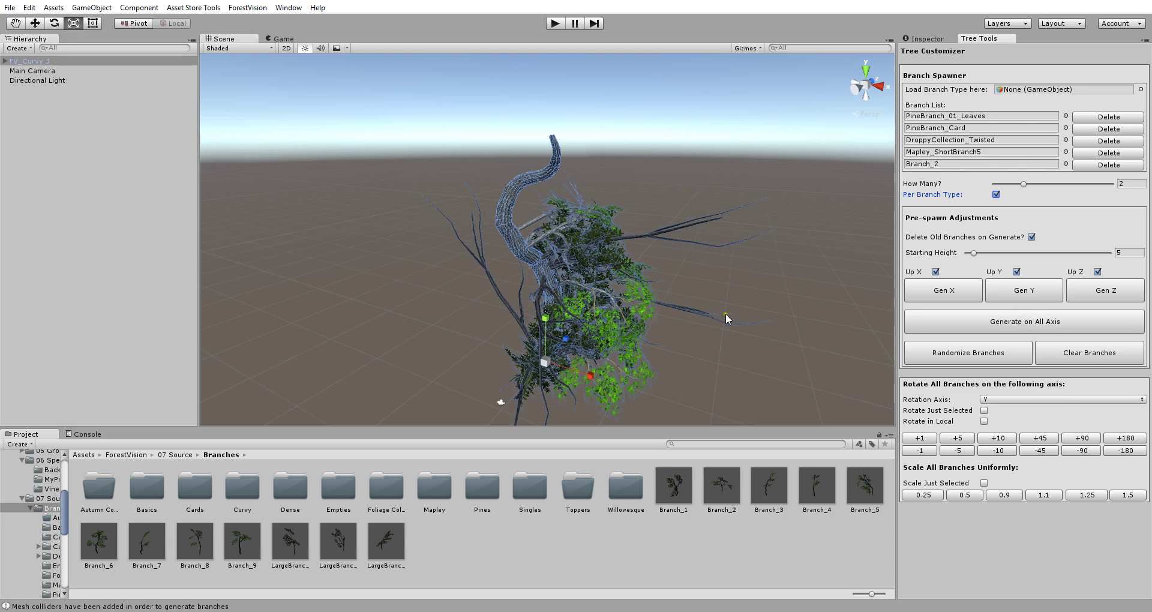
left_click_drag(729, 296, 741, 250, "alt")
left_click(741, 250)
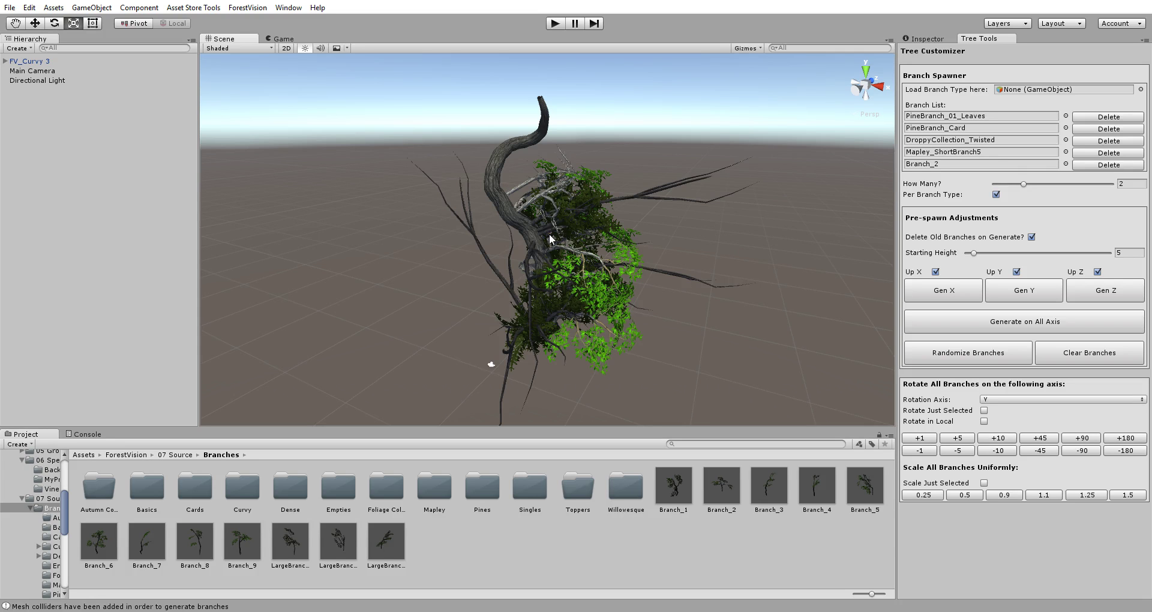
left_click(530, 235)
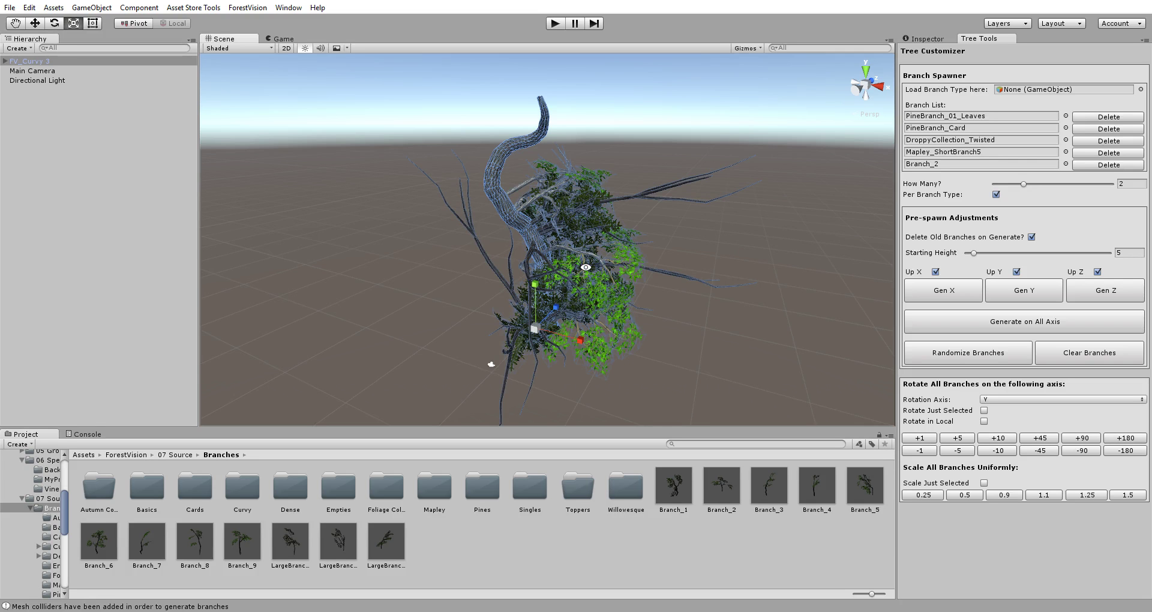
mouse_move(585, 267)
left_mouse_down("alt")
mouse_move(566, 288)
mouse_move(543, 275)
mouse_move(582, 268)
left_mouse_up("alt")
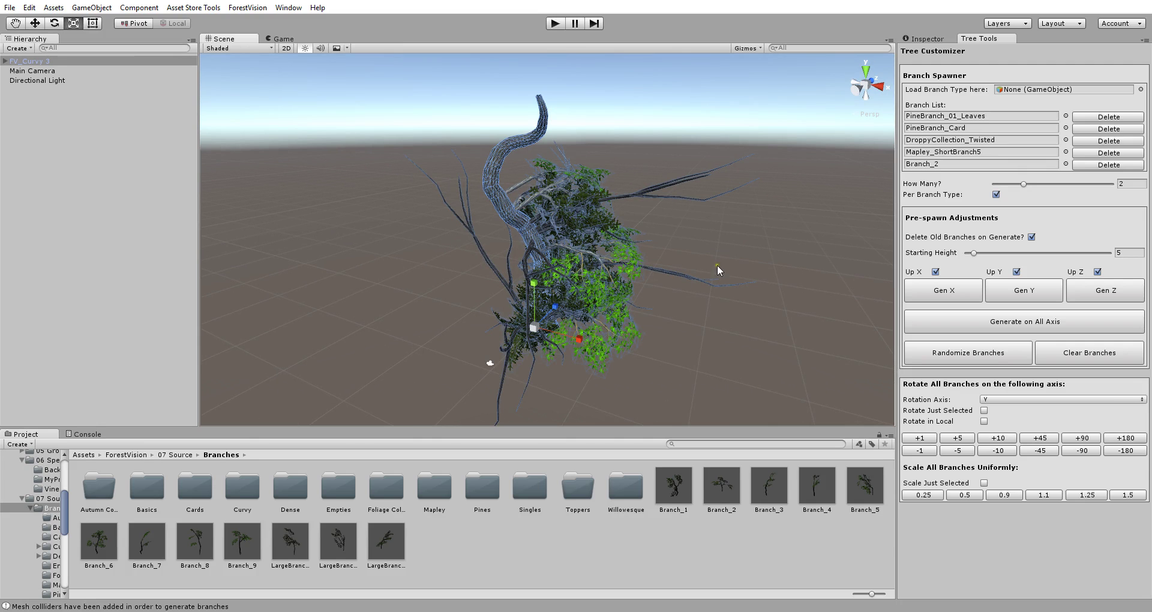
Clear the spawned branches and remove four branch types, leaving only PineBranch_01_Leaves.
left_click(1088, 354)
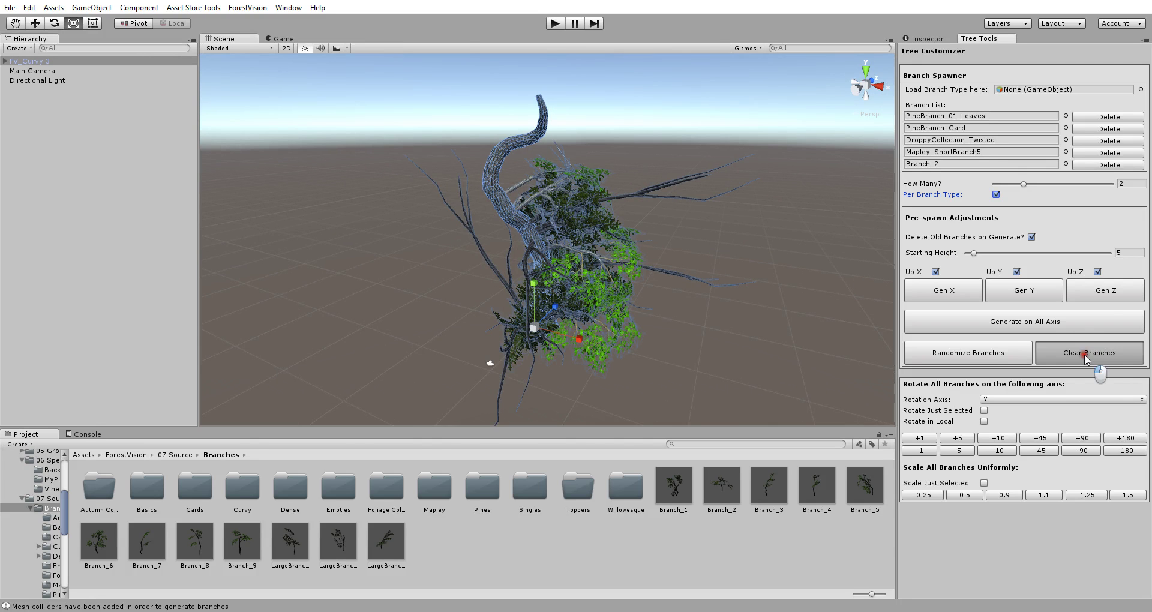
left_click(1108, 129)
left_click(1109, 129)
left_click(1108, 129)
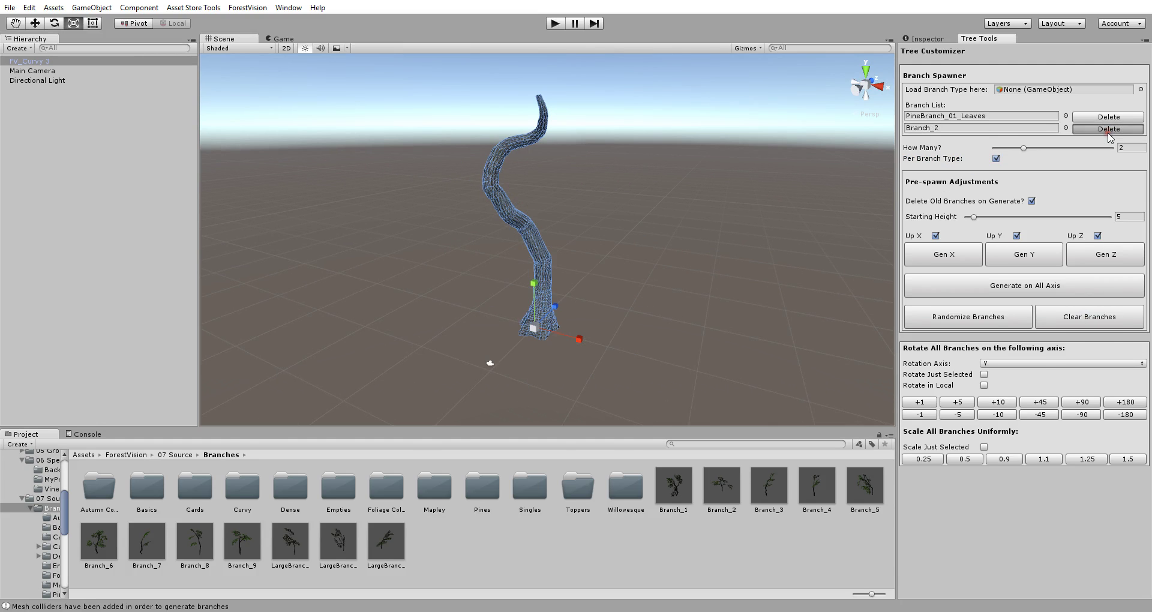
left_click(1109, 129)
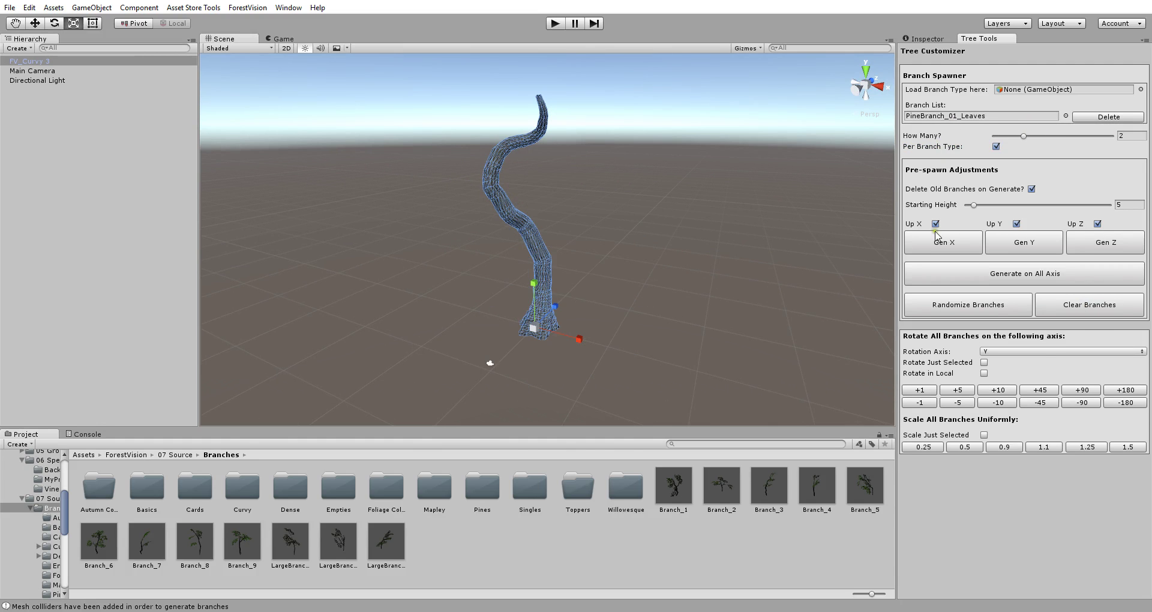
middle_click_drag(609, 254, 633, 291)
left_click_drag(633, 290, 623, 288, "alt")
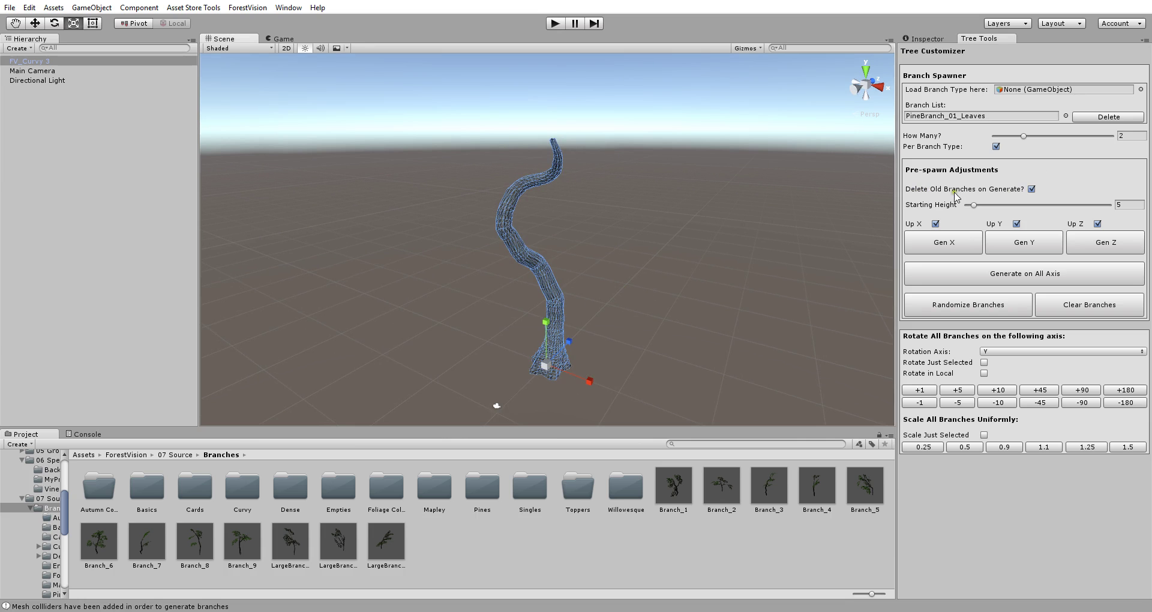
Untick Delete Old Branches on Generate, stack three rounds of pine branches, then clear them.
left_click(1031, 189)
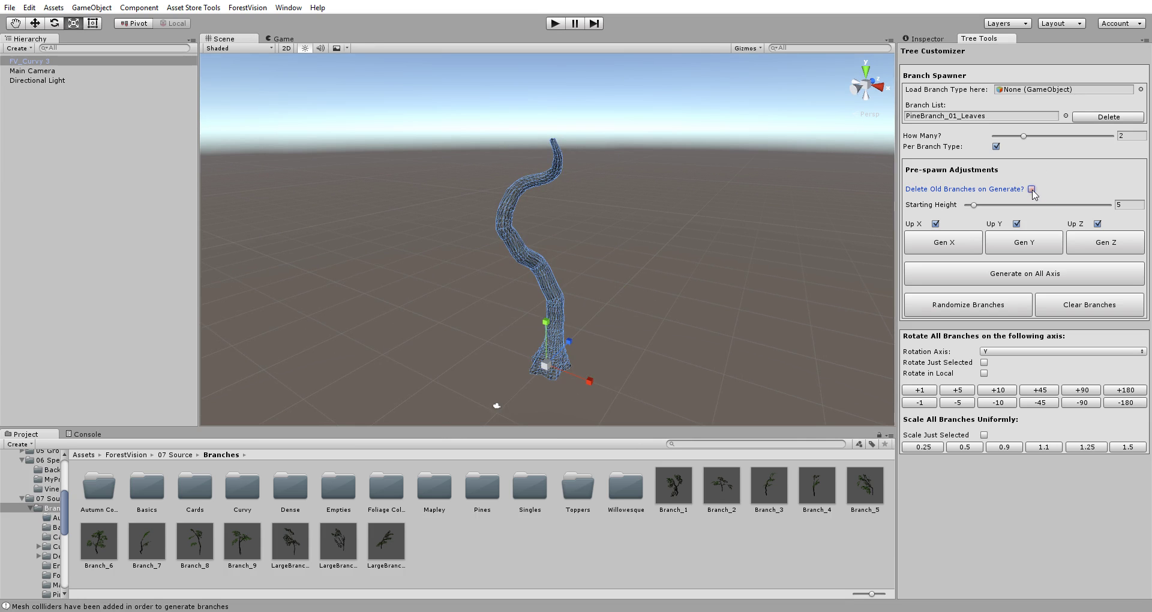
left_click(1029, 276)
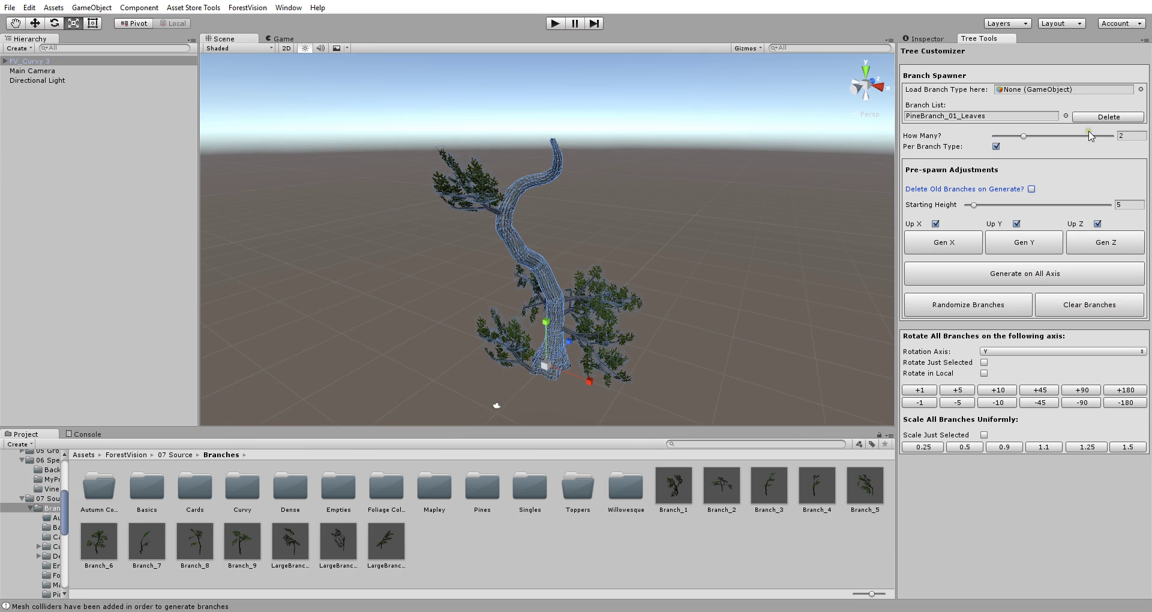
mouse_move(733, 272)
left_mouse_down("alt")
mouse_move(815, 268)
mouse_move(728, 264)
left_mouse_up("alt")
left_click(1023, 274)
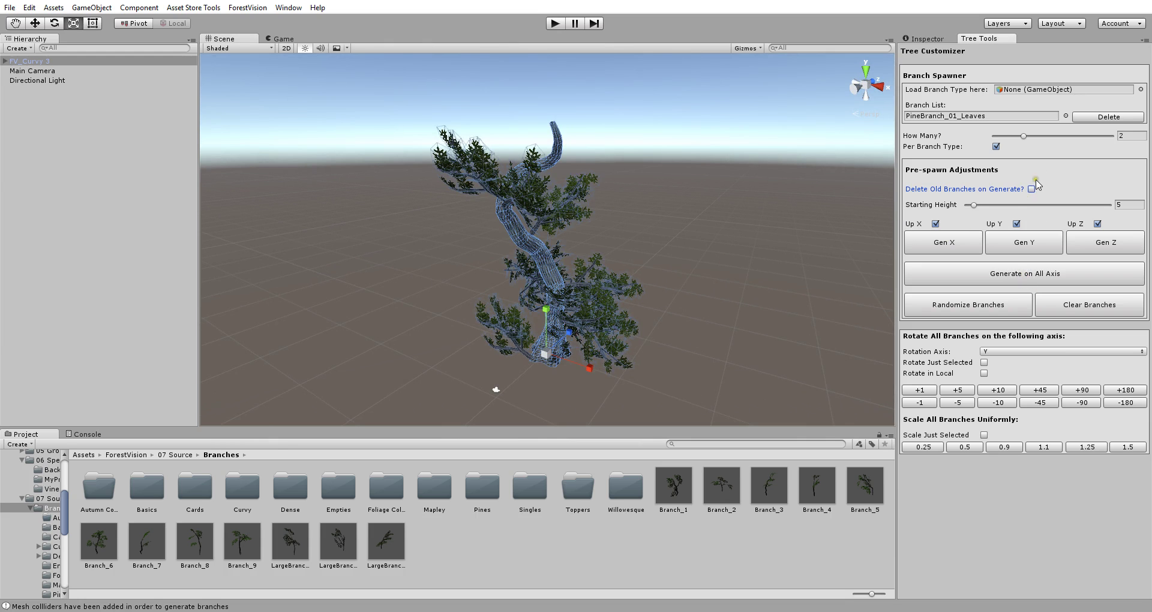
left_click(1005, 275)
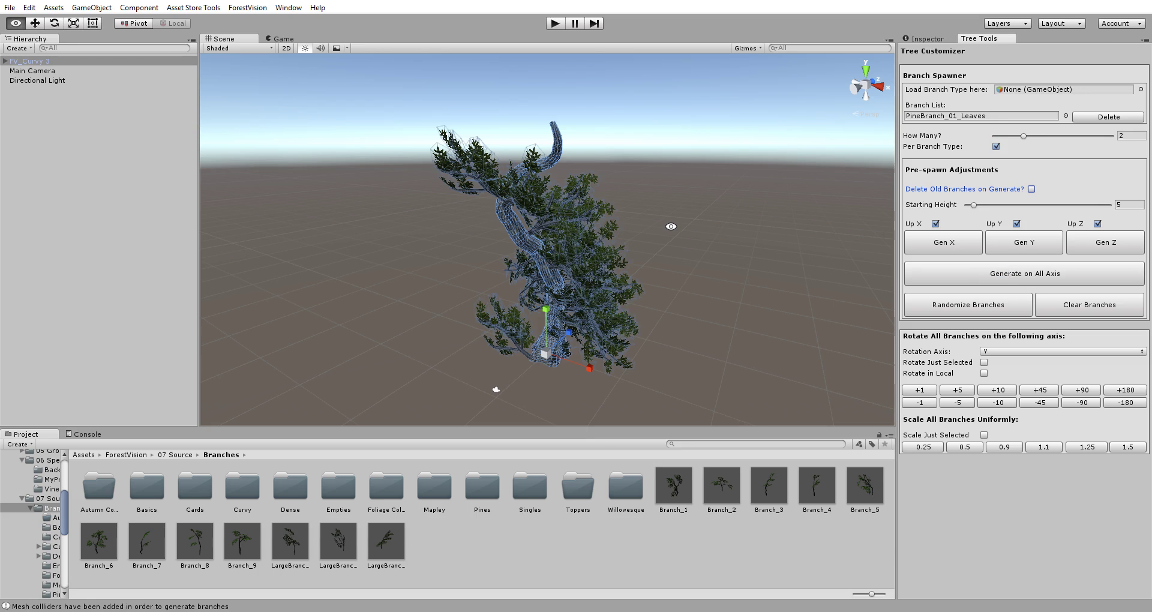
left_click_drag(606, 228, 646, 229, "alt")
left_click(1095, 306)
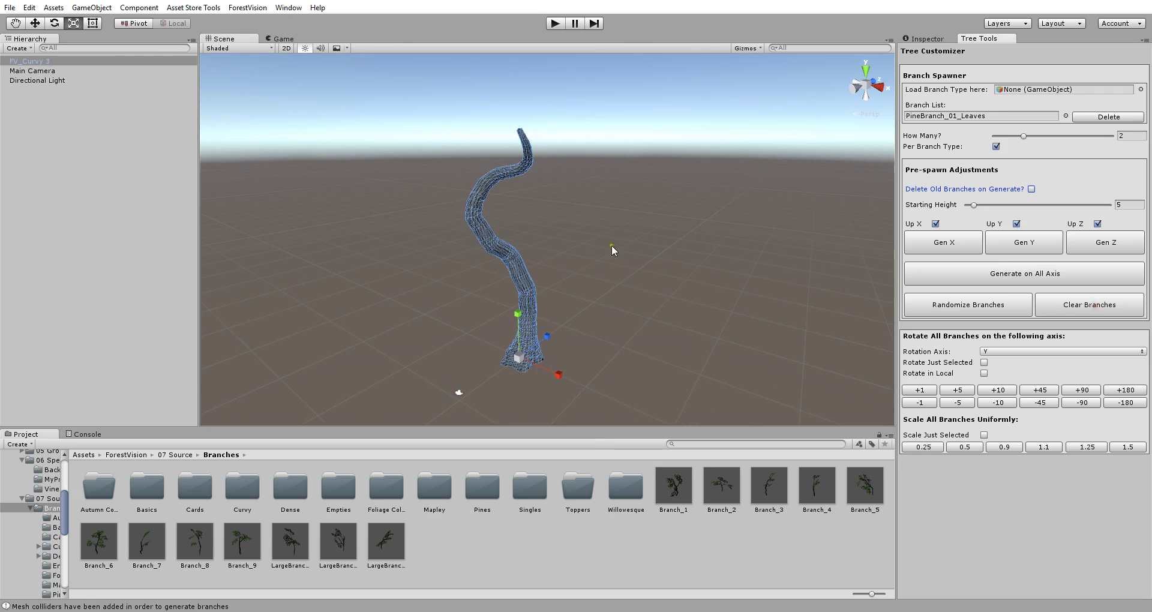
Reload PineBranch_01_Leaves, turn off Per Branch Type, and generate pine branches on the trunk.
left_click(581, 205)
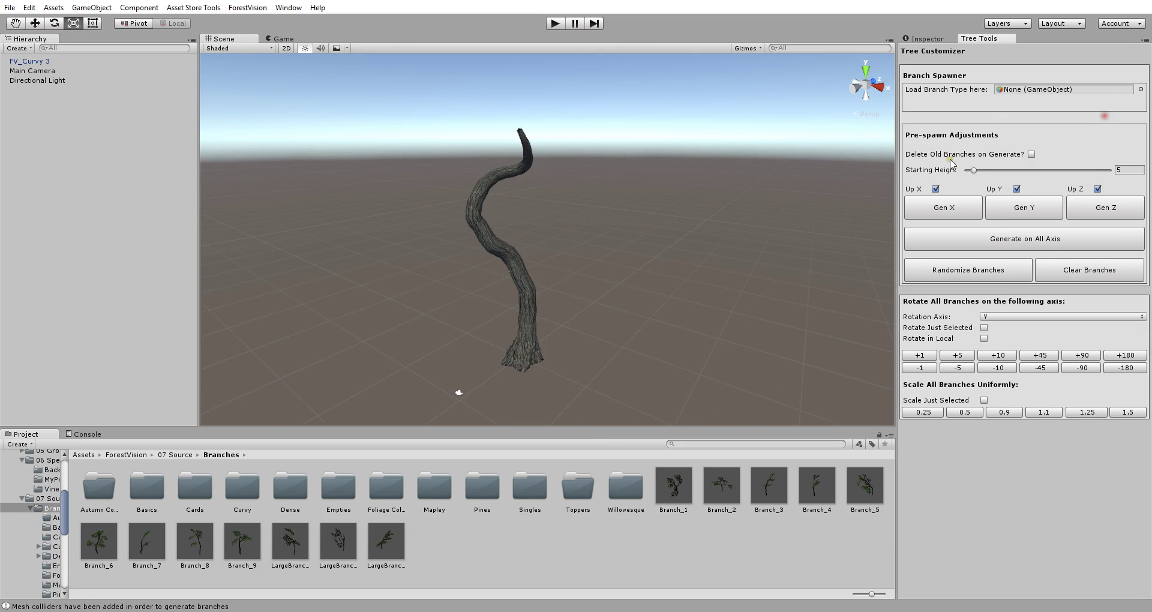
double_click(483, 487)
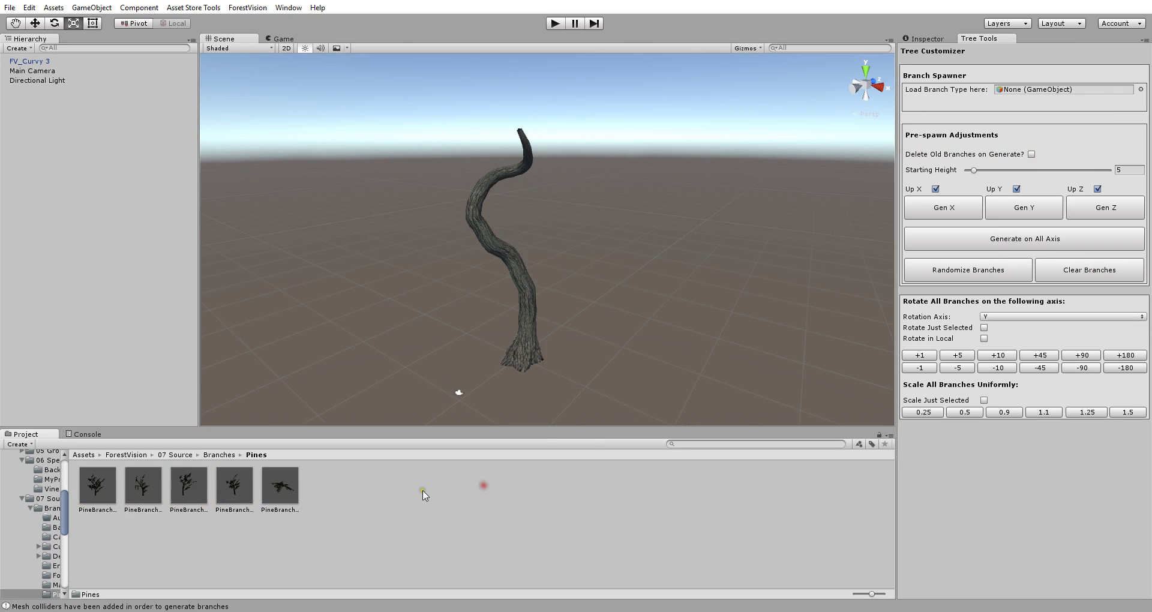
left_click_drag(104, 494, 1030, 91)
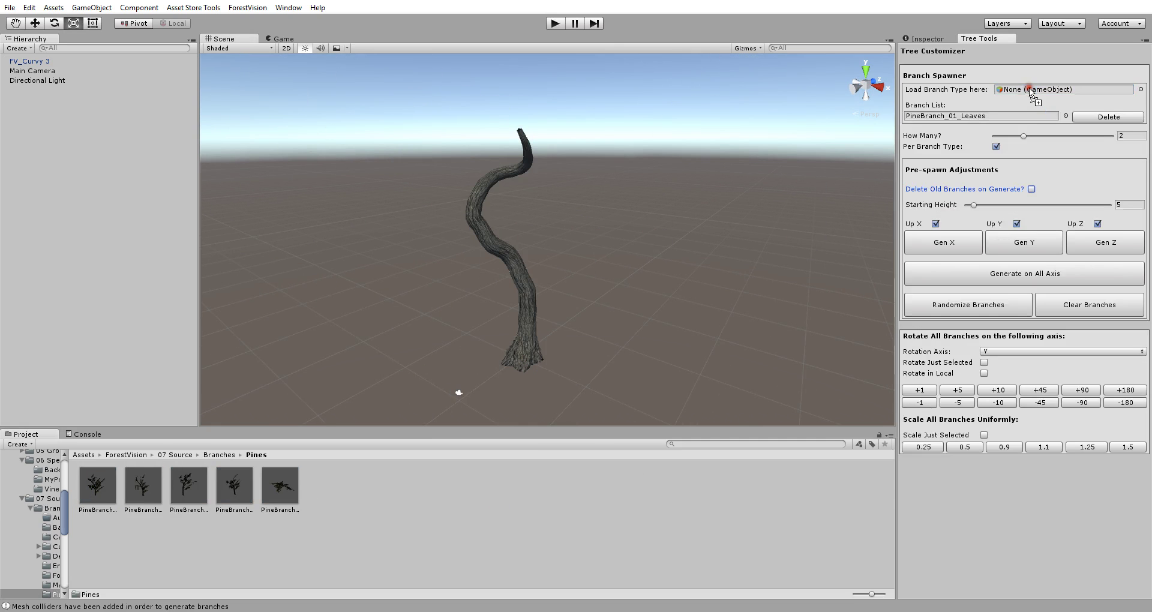
left_click(528, 334)
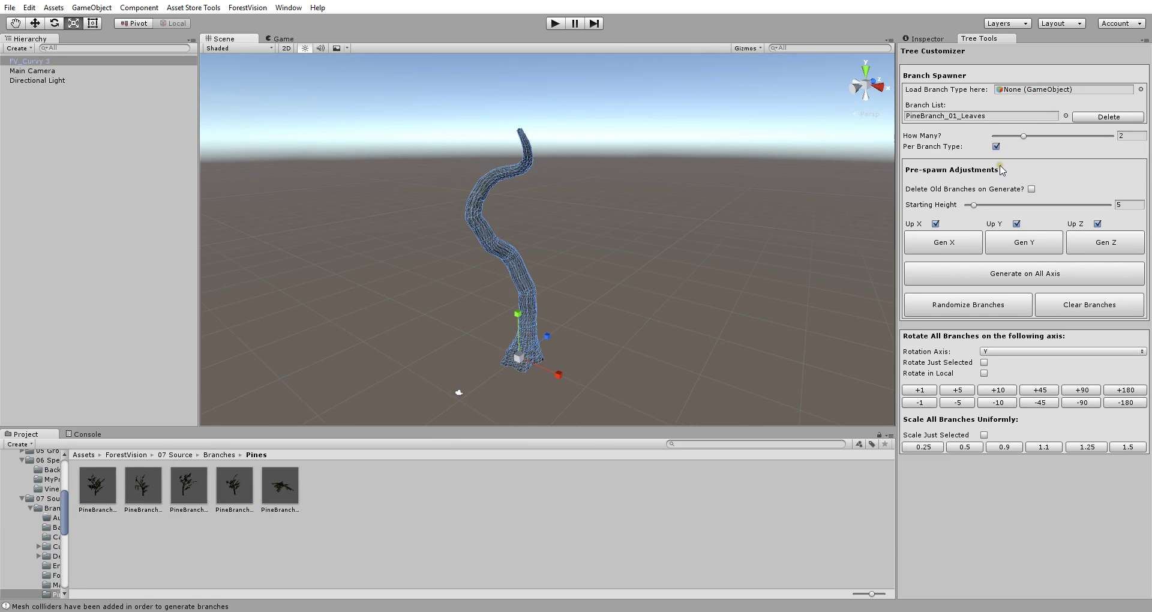
left_click(996, 147)
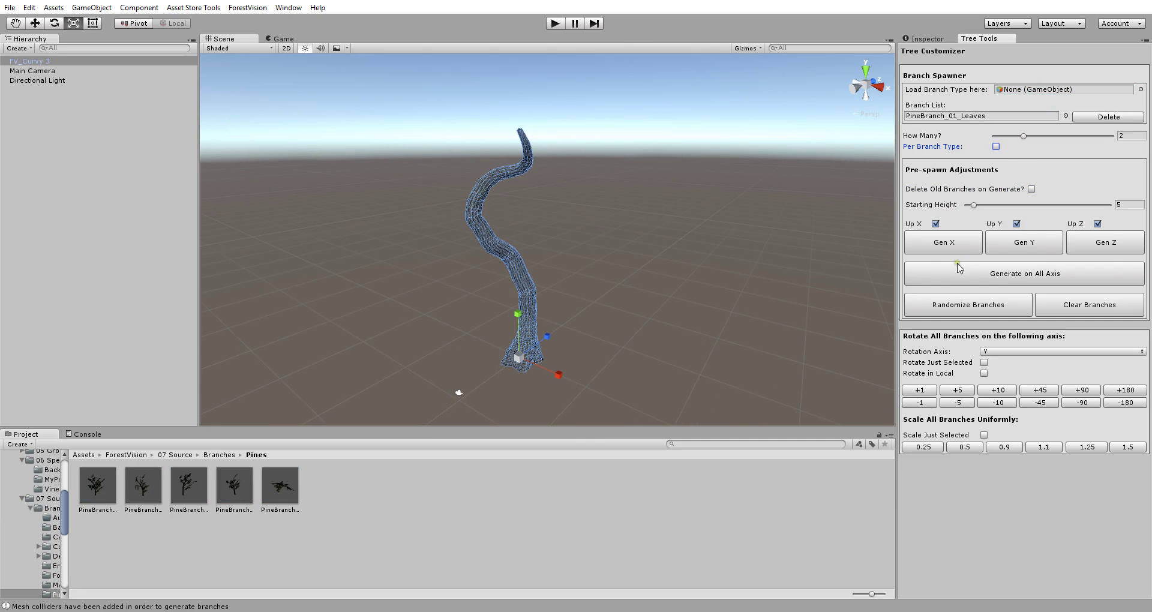
left_click(1006, 274)
left_click_drag(753, 259, 728, 248, "alt")
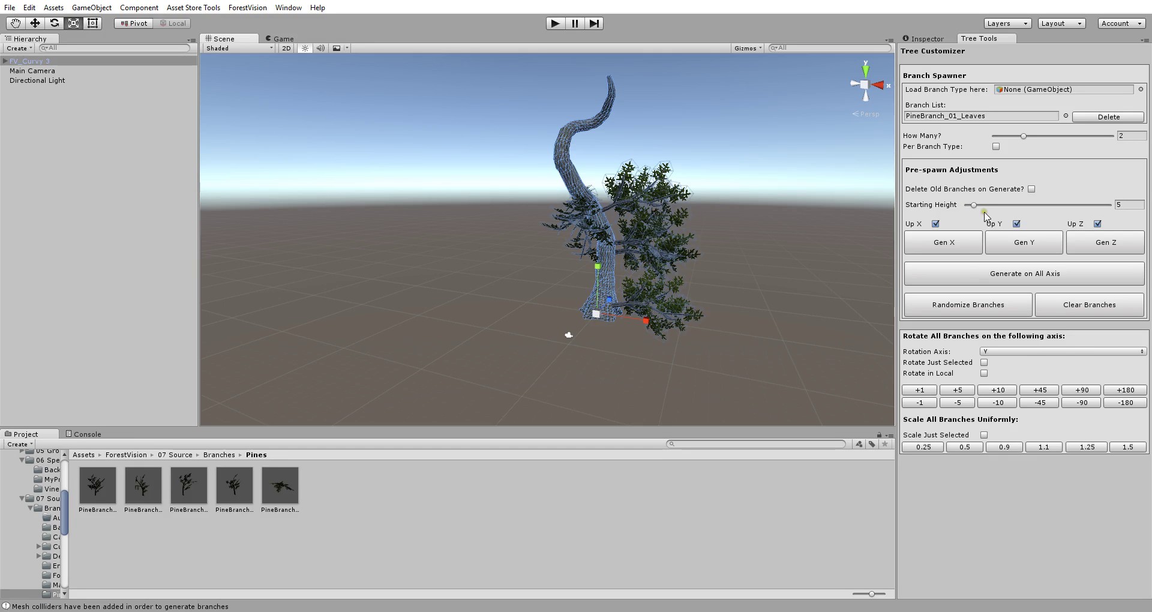
Set Starting Height to 28.9, enable Delete Old Branches on Generate, and regenerate repeatedly.
left_click_drag(974, 207, 1007, 209)
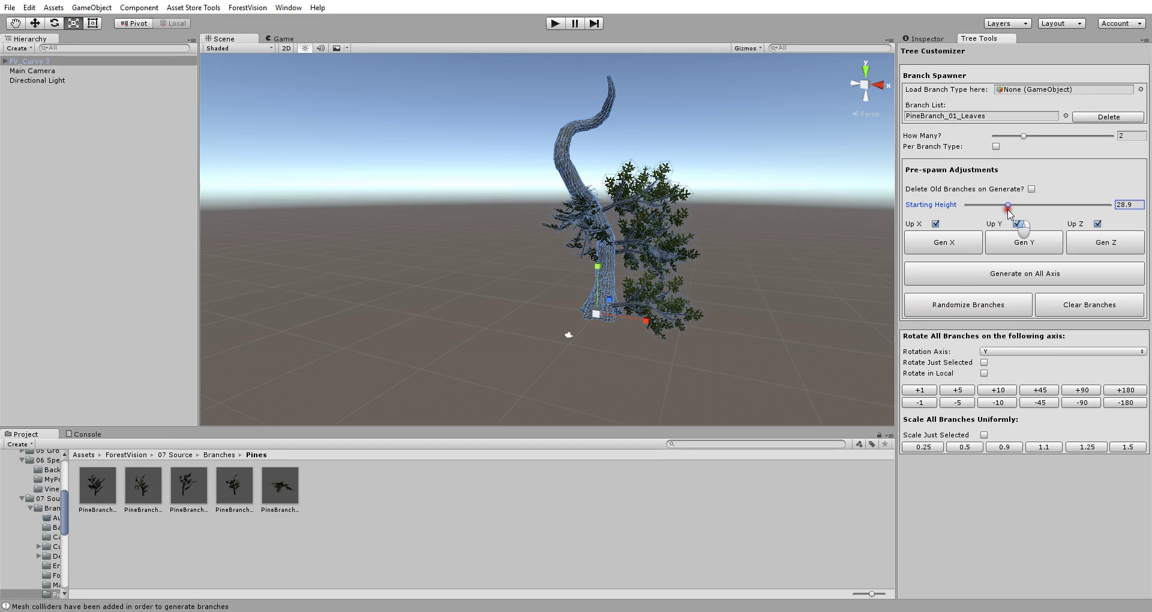
left_click(1032, 189)
middle_click_drag(796, 238, 724, 259)
left_click(1023, 274)
left_click(1022, 274)
left_click(1023, 273)
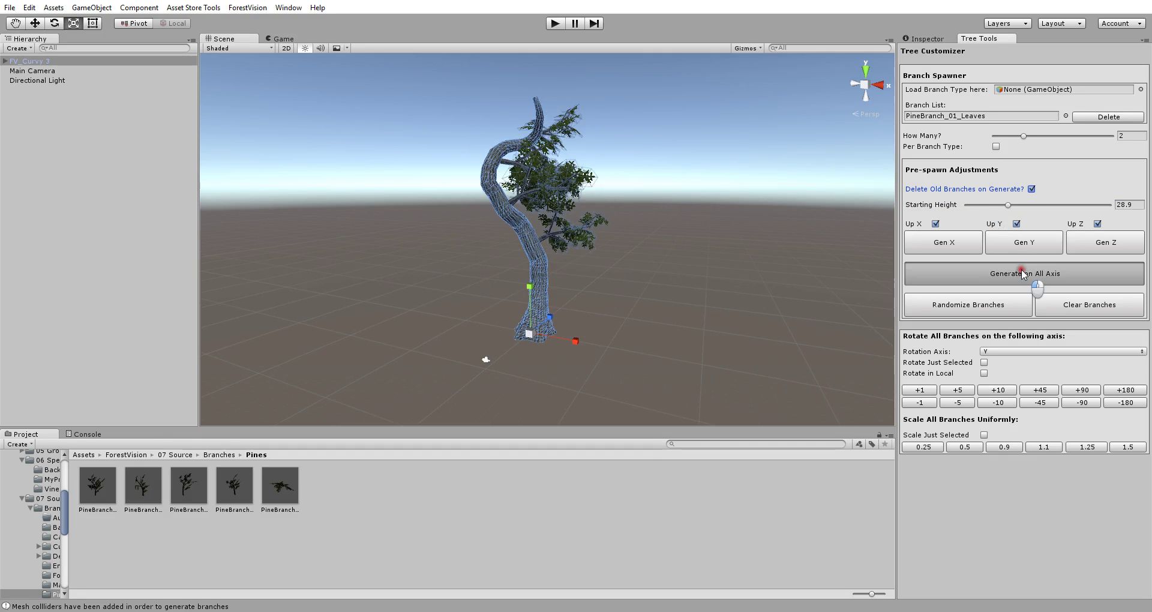
left_click(1023, 274)
left_click(1022, 274)
left_click(1023, 274)
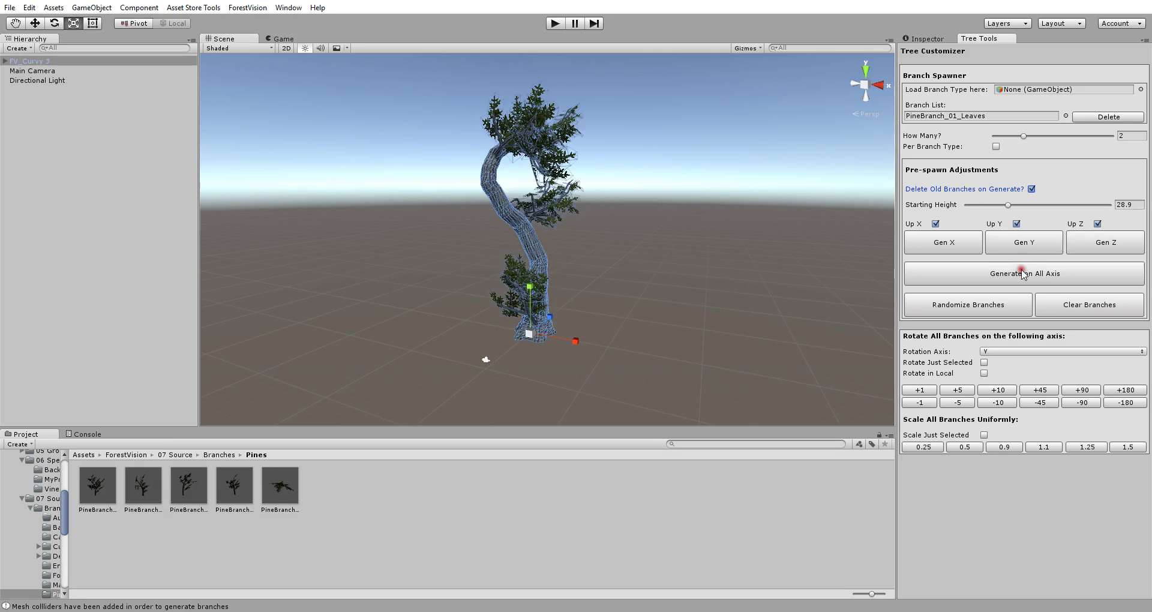
left_click(1023, 273)
left_click(1022, 274)
left_click(1023, 274)
left_click(1022, 274)
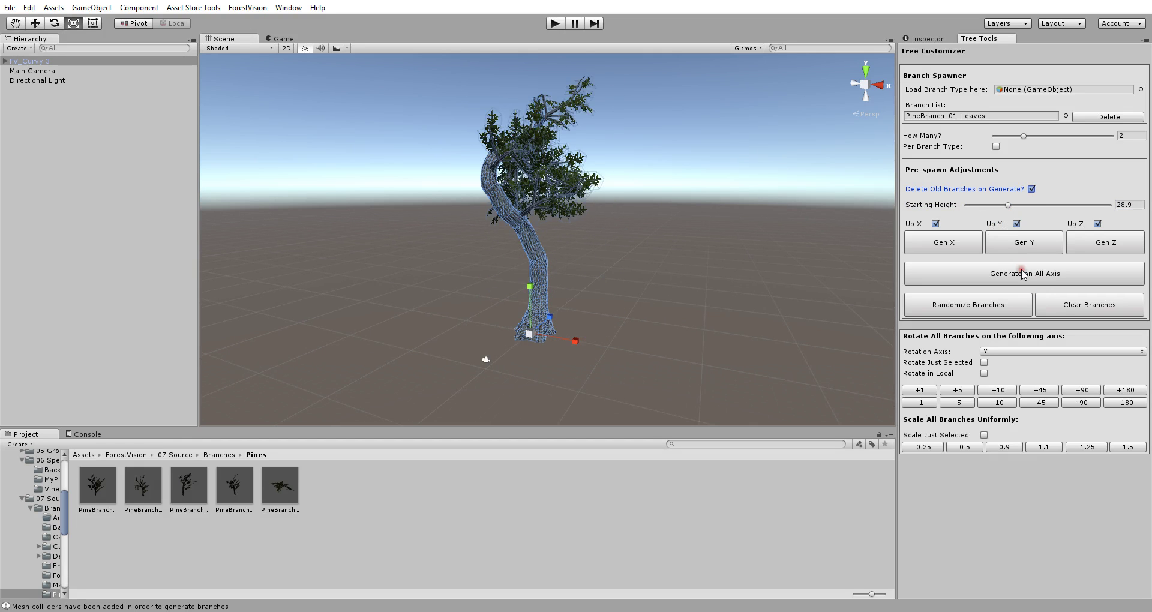
Regenerate the pine branches several times at Starting Height 44.4, then at 1.1.
left_click_drag(1010, 208, 1030, 206)
left_click(1017, 274)
left_click(1018, 276)
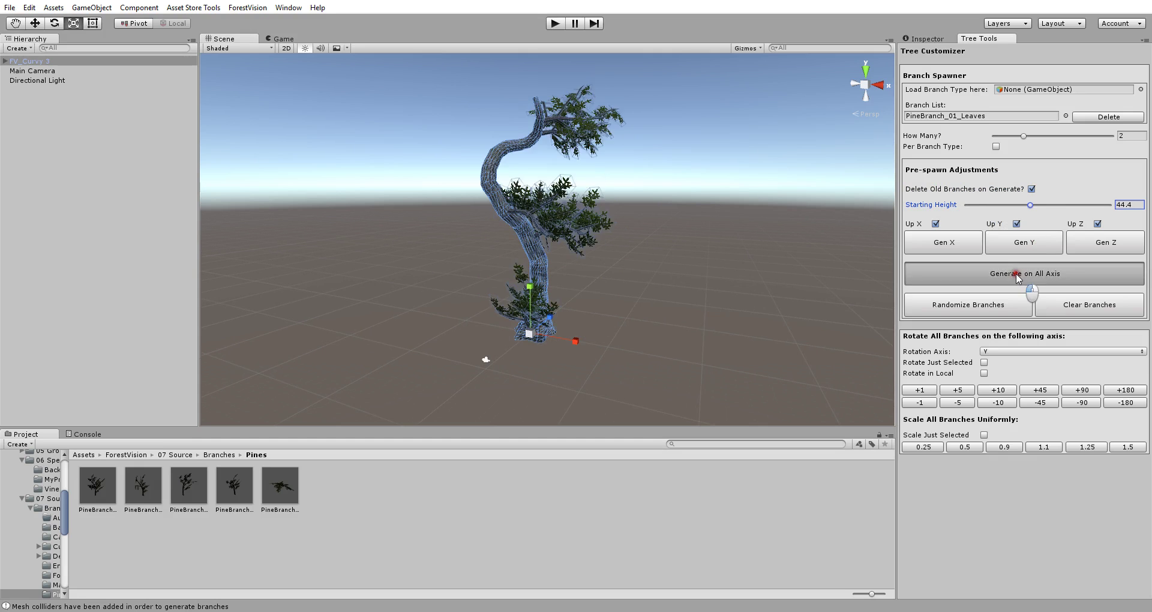
left_click(1018, 277)
left_click(1017, 276)
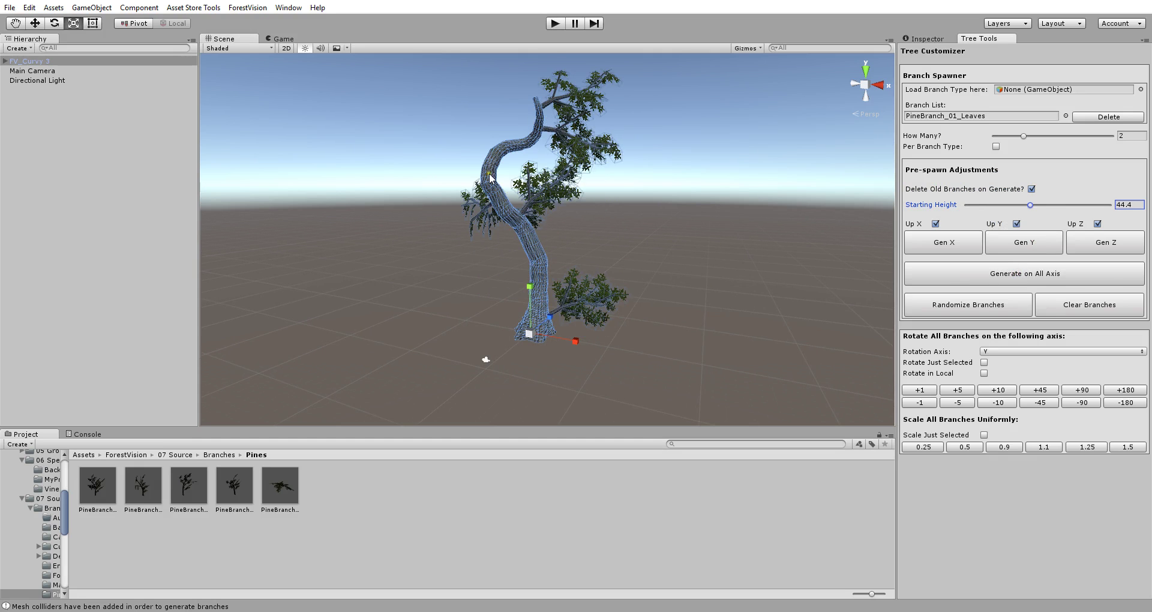
left_click_drag(1033, 206, 967, 205)
left_click(1004, 276)
left_click(1003, 277)
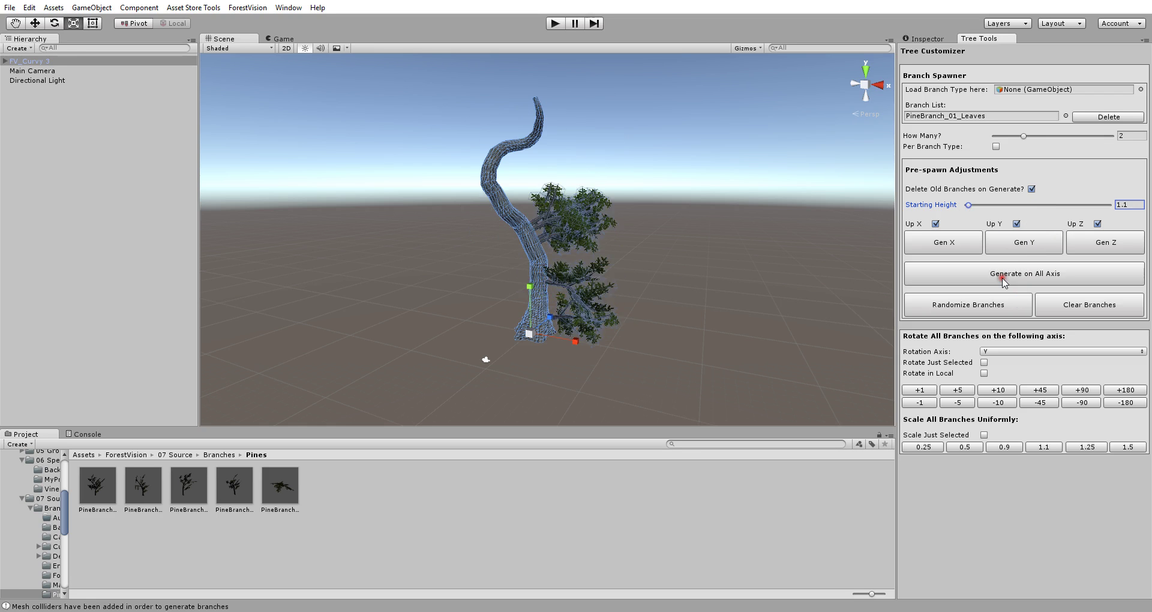
left_click(1003, 277)
left_click(1003, 277)
left_click(1003, 277)
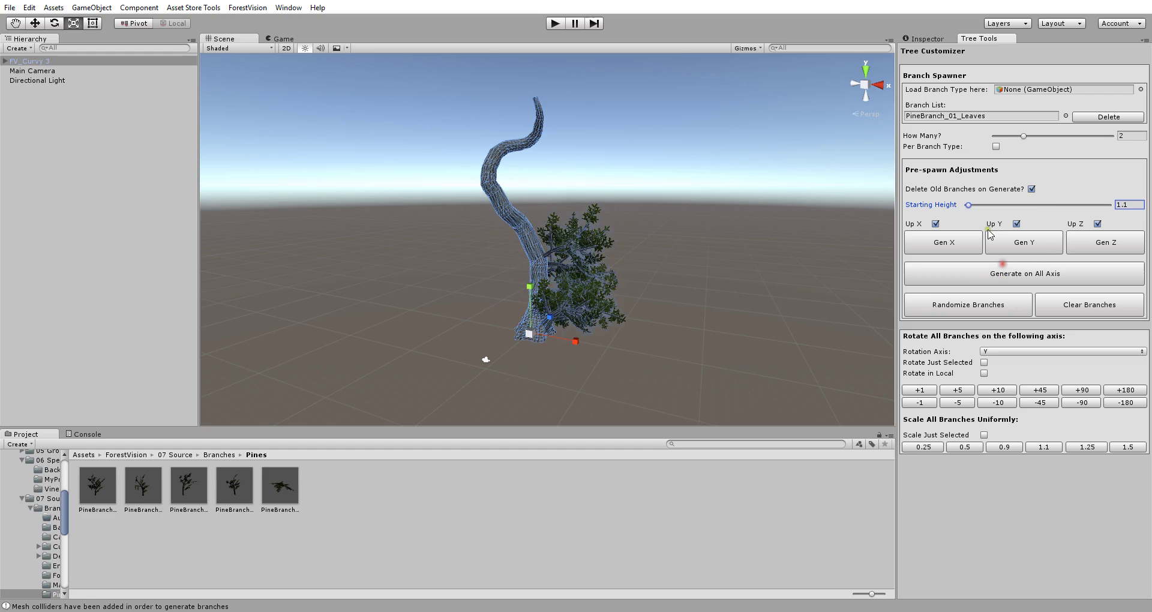
Try Starting Height 10.9, then settle at 23.9 and regenerate to a final arrangement.
left_click_drag(972, 205, 1001, 205)
left_click(1003, 272)
left_click(1004, 273)
left_click(1025, 275)
left_click(1025, 274)
left_click(1026, 274)
left_click(1025, 274)
left_click(1025, 275)
left_click(1026, 274)
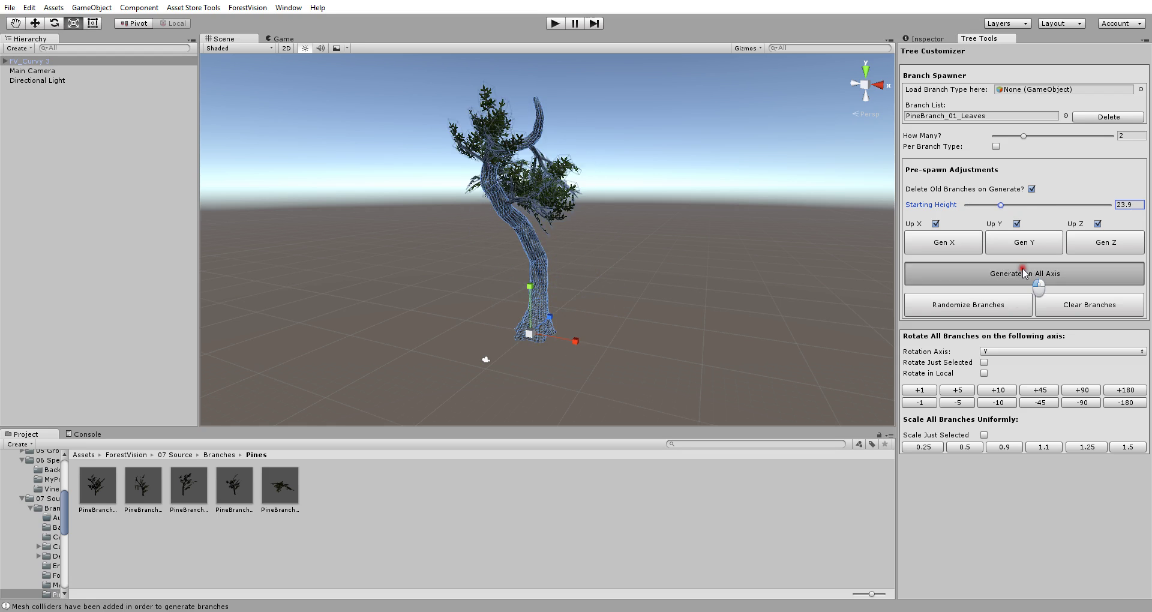
left_click(1025, 274)
left_click_drag(614, 259, 677, 245, "alt")
Adjust the per-type branch count, trying 1 and then restoring it to 2.
scroll(606, 259, "up", 4)
left_click(996, 146)
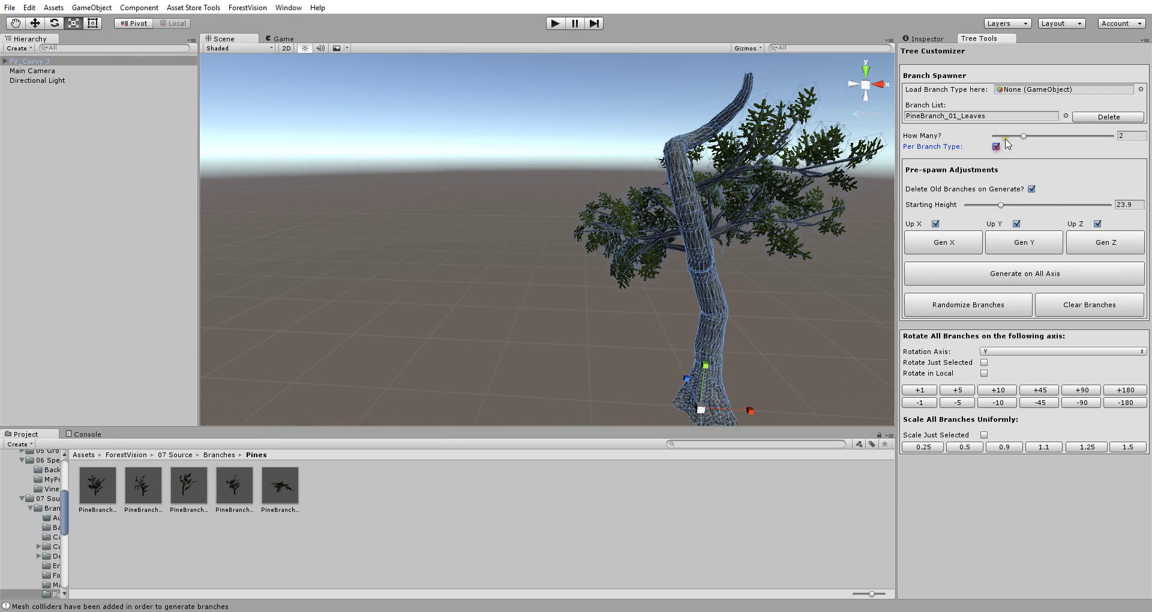
left_click_drag(1023, 138, 1023, 138)
left_click(996, 146)
Clear all branches from the trunk and spawn fresh pine branches along X.
left_click_drag(805, 265, 784, 276, "alt")
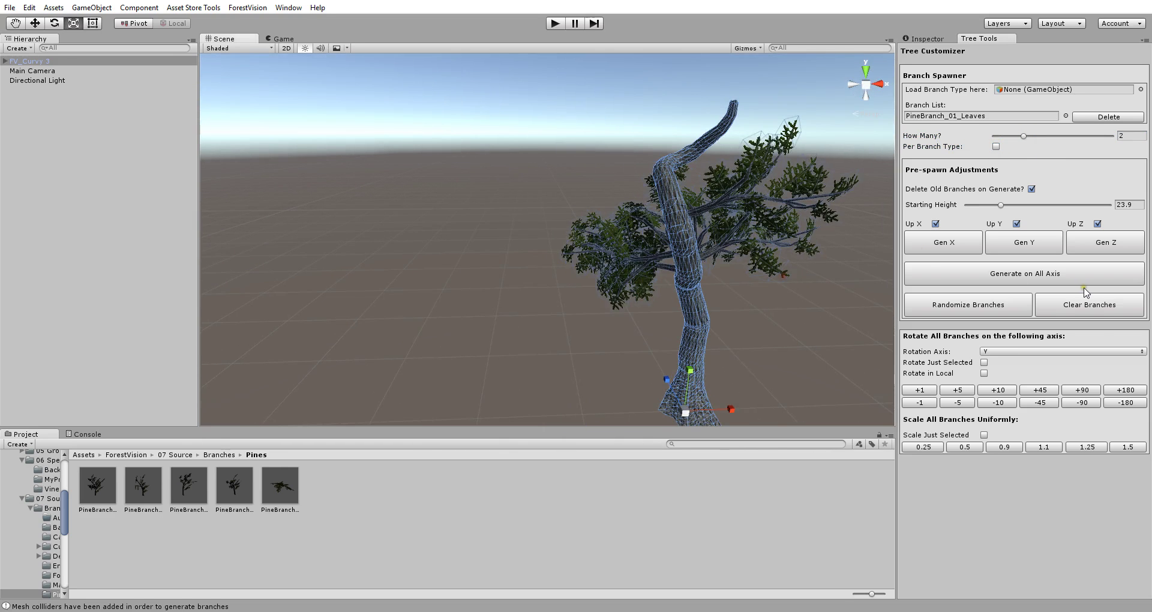
left_click(1084, 303)
left_click_drag(812, 314, 986, 258, "alt")
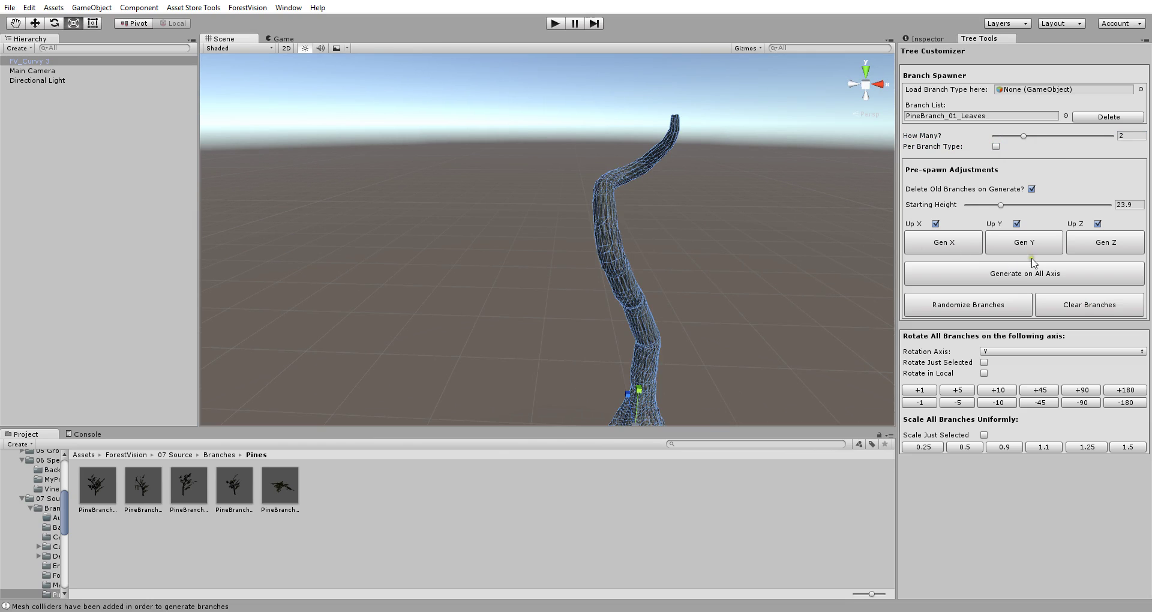
left_click_drag(810, 288, 599, 312, "alt")
left_click(936, 248)
left_click_drag(726, 257, 684, 338, "alt")
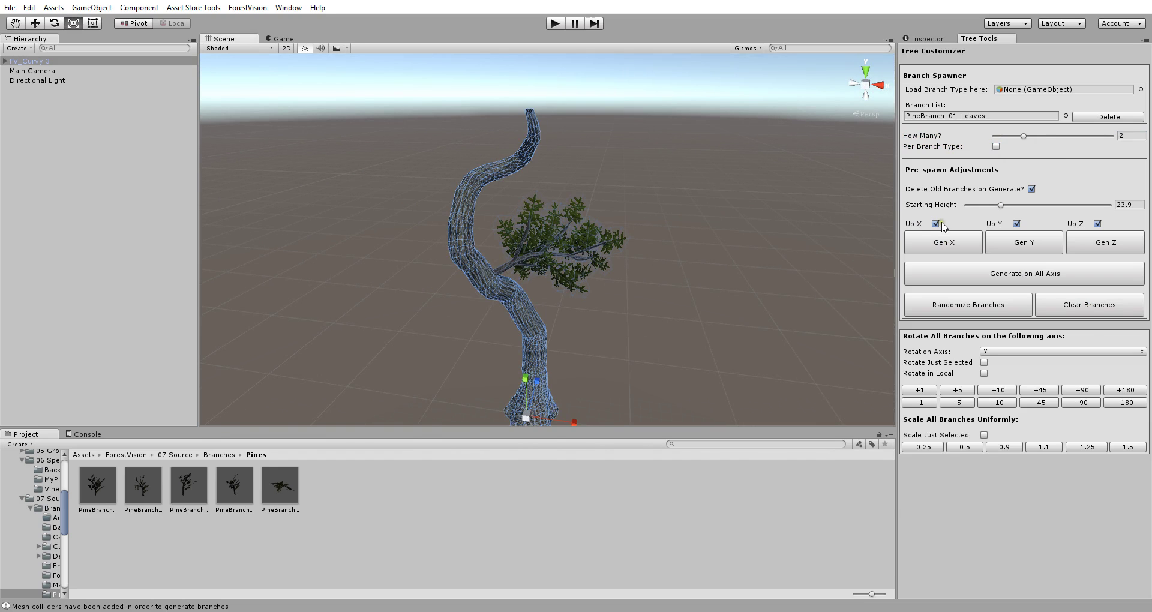
left_click_drag(573, 250, 593, 270, "alt")
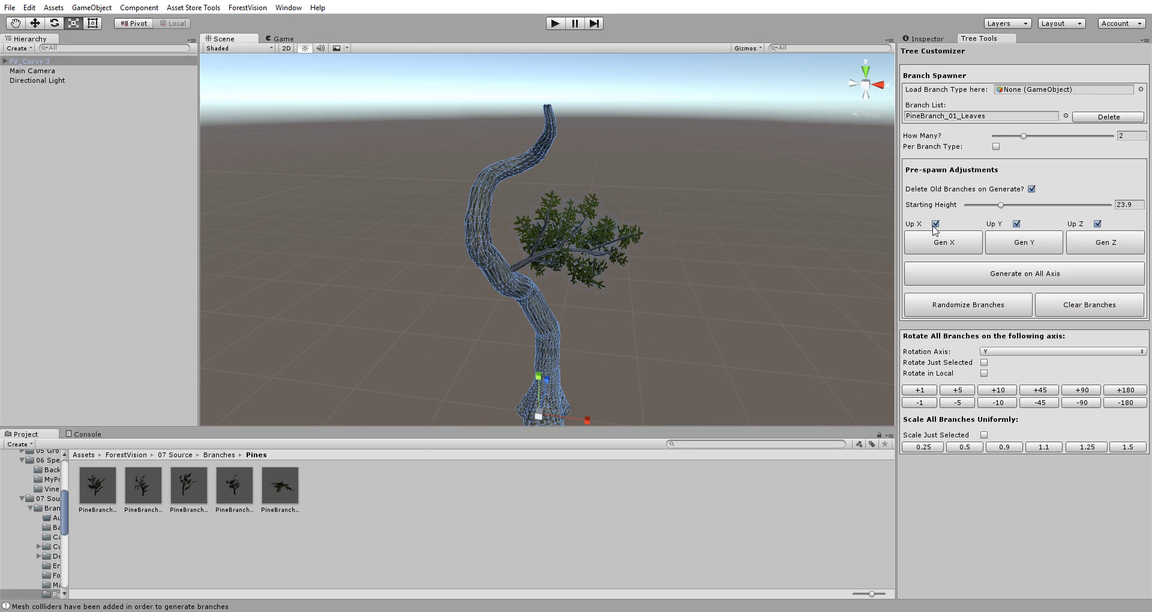
Turn off Up X and Up Y and generate branches along X, Y and Z.
left_click(936, 225)
left_click(938, 246)
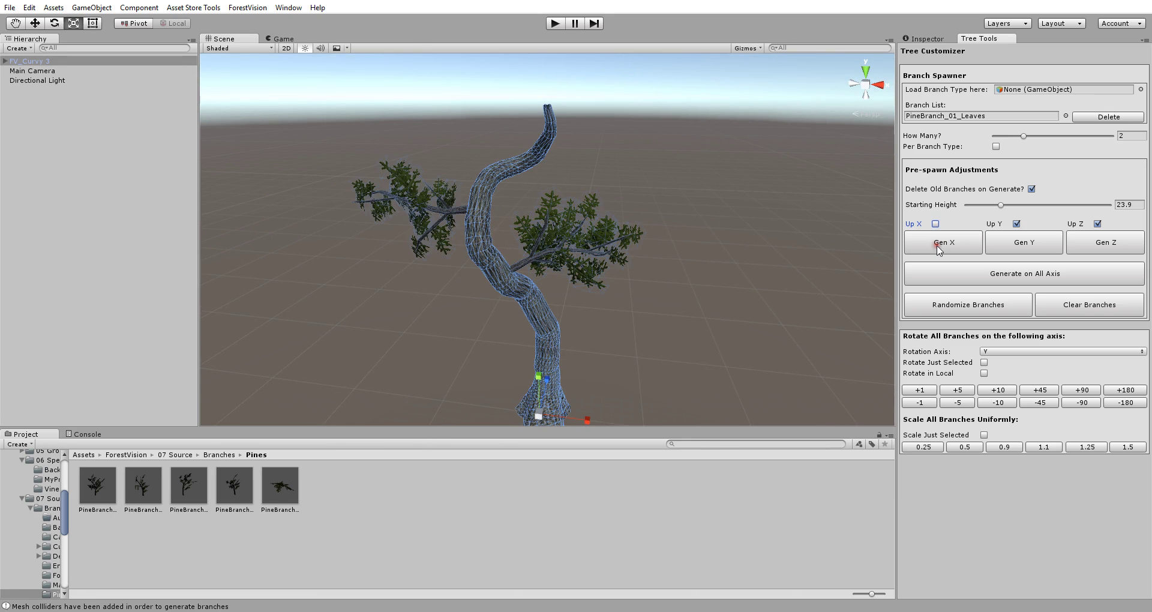
mouse_move(745, 260)
left_mouse_down("alt")
mouse_move(586, 360)
mouse_move(689, 355)
mouse_move(719, 318)
mouse_move(593, 299)
left_mouse_up("alt")
left_click(1024, 243)
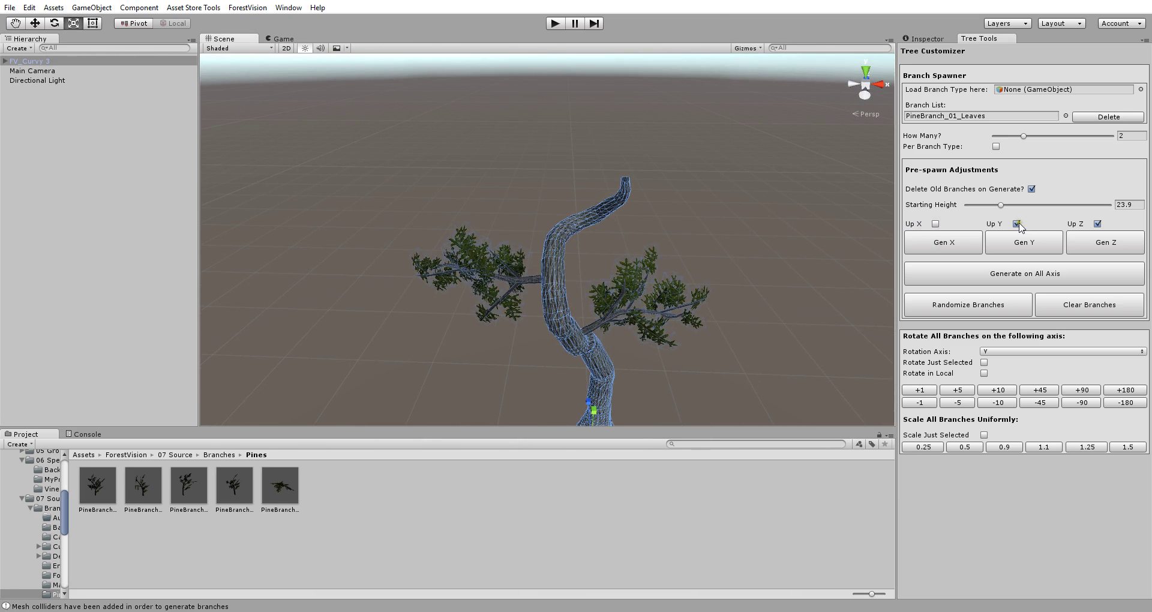
left_click(1016, 224)
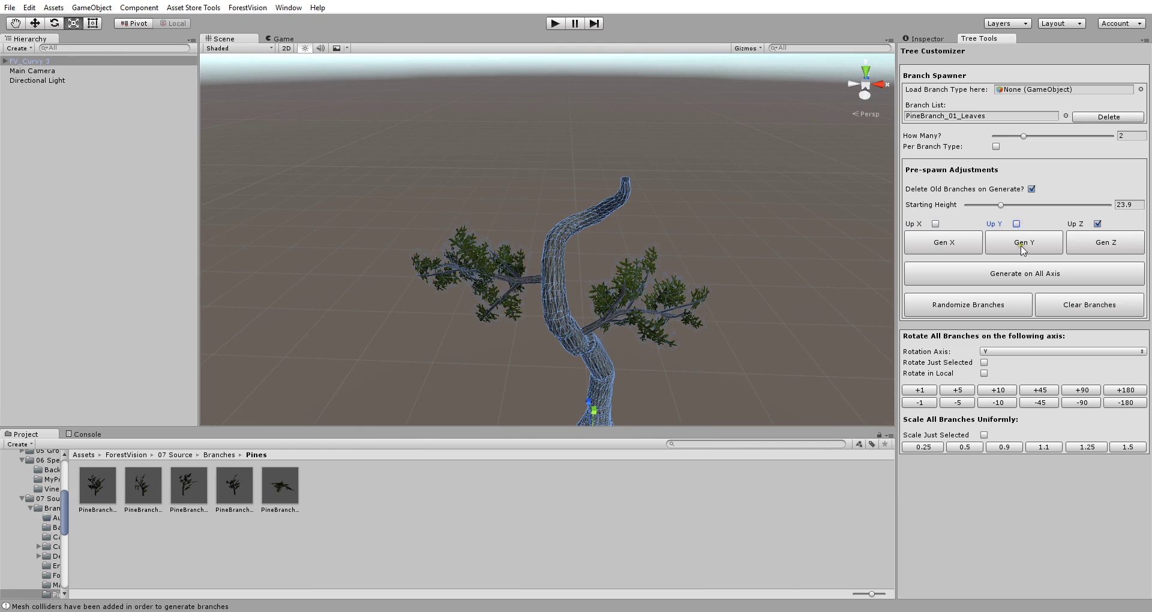
left_click(1105, 243)
left_click_drag(672, 276, 653, 291, "alt")
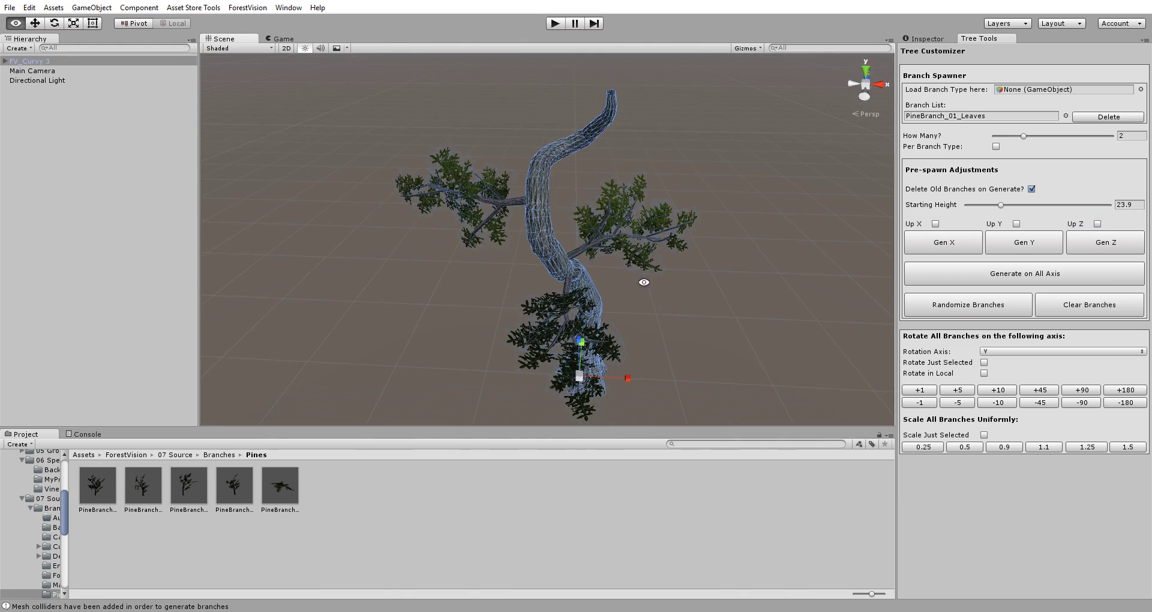
Re-enable Up Z, regenerate the Z-axis branches and add more along Y.
left_click(1098, 224)
left_click(1102, 245)
left_click_drag(725, 329, 690, 244, "alt")
middle_click_drag(630, 244, 711, 292)
left_click(1114, 238)
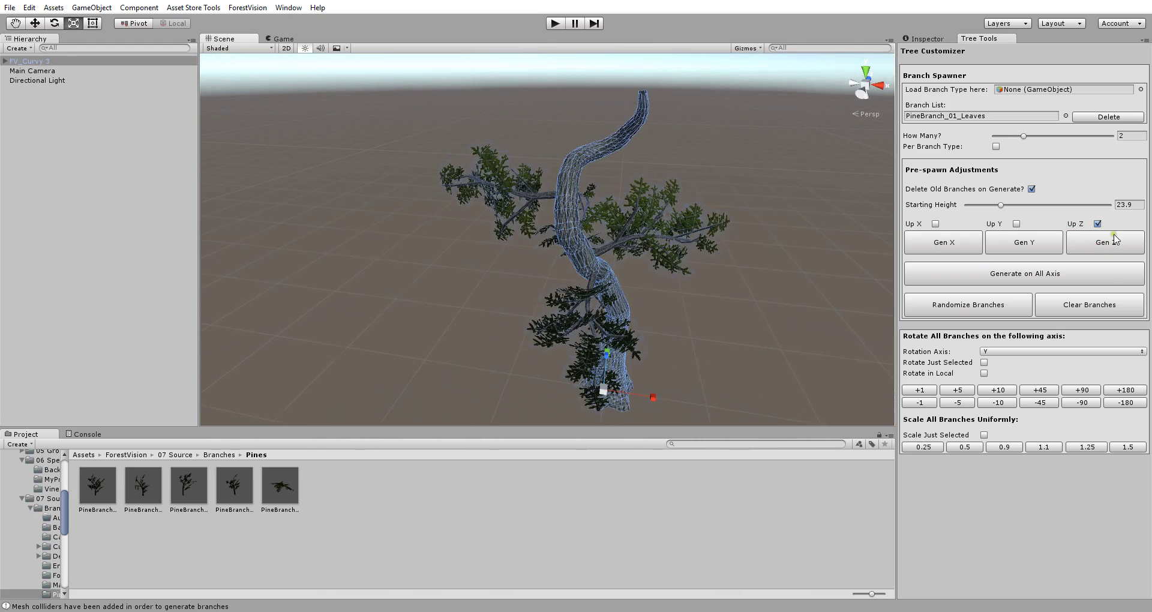
left_click(1030, 239)
left_click_drag(677, 284, 414, 314, "alt")
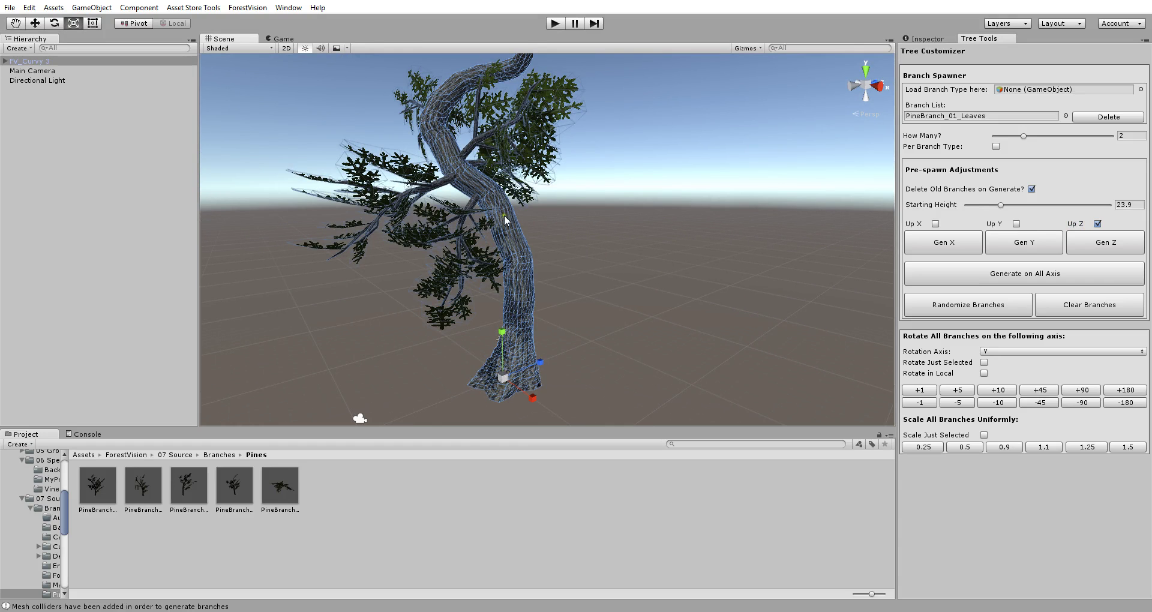
Turn Up Y back on and reroll the Y-axis branches, including the lower trunk.
left_click(1016, 224)
left_click(1020, 245)
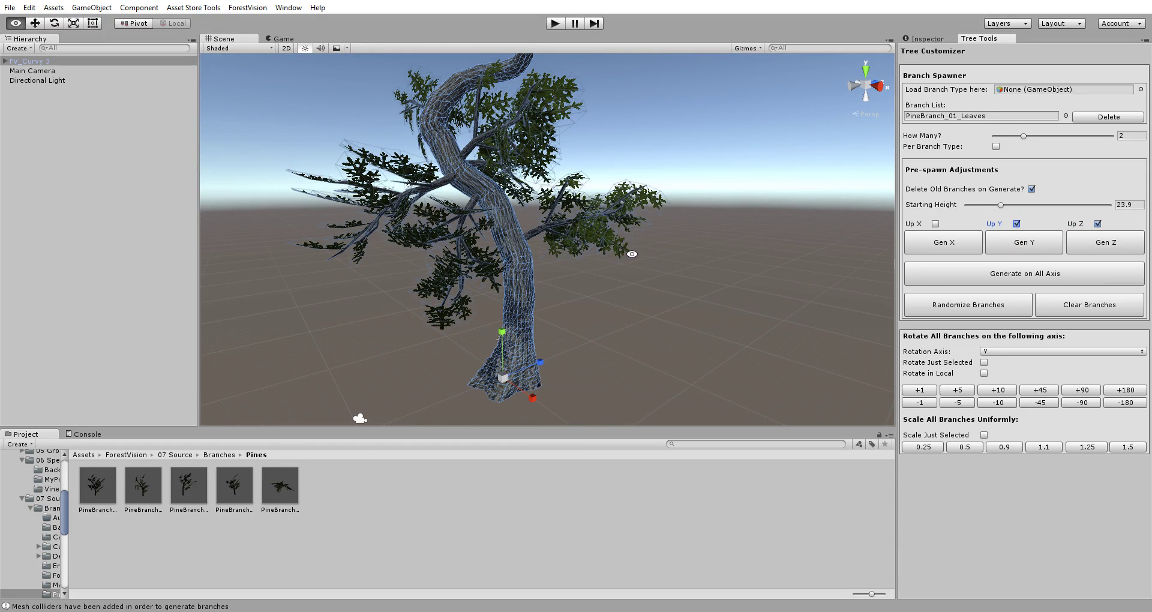
left_click_drag(633, 224, 600, 211, "alt")
left_click(1027, 245)
left_click_drag(652, 335, 806, 309, "alt")
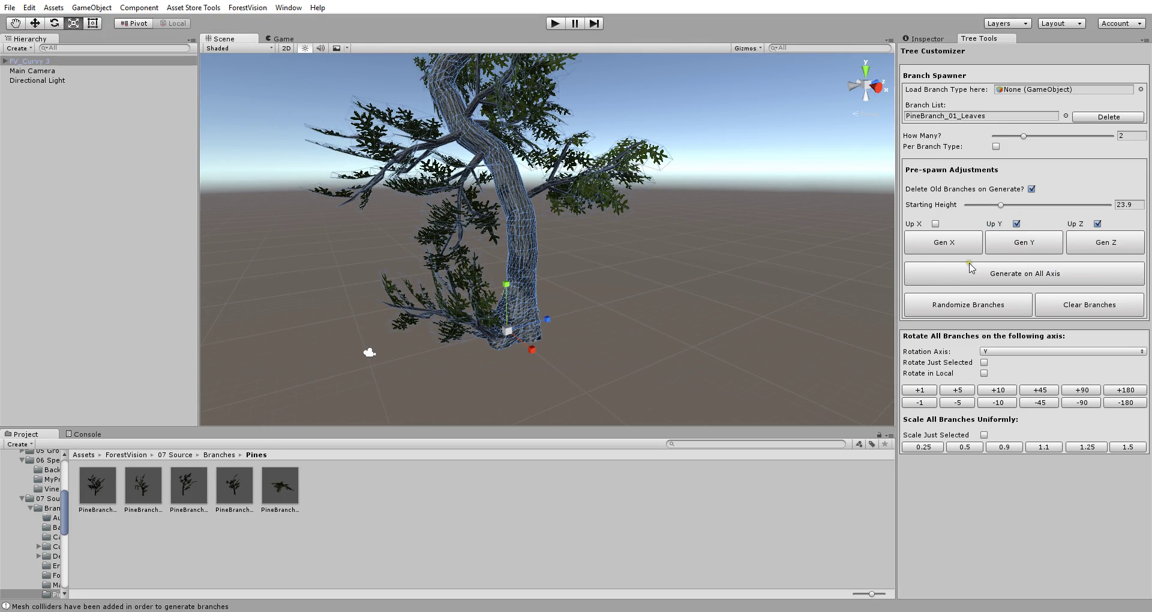
left_click(1036, 246)
left_click(1039, 248)
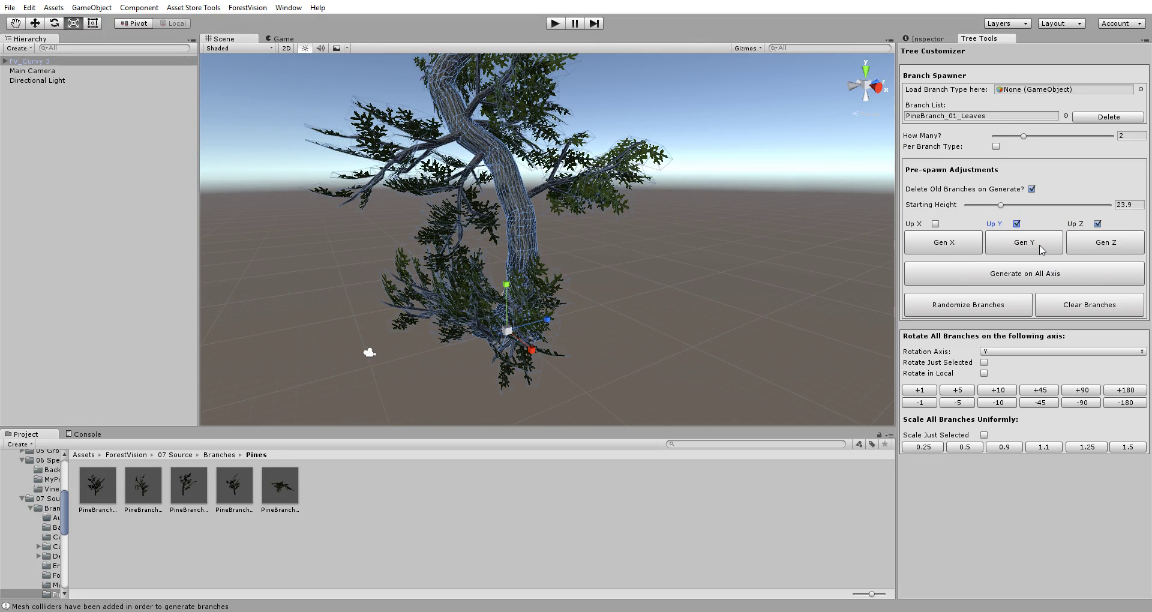
Turn Up Y off again, regenerate the Y-axis branches and add more along X.
left_click(1016, 224)
left_click(1023, 242)
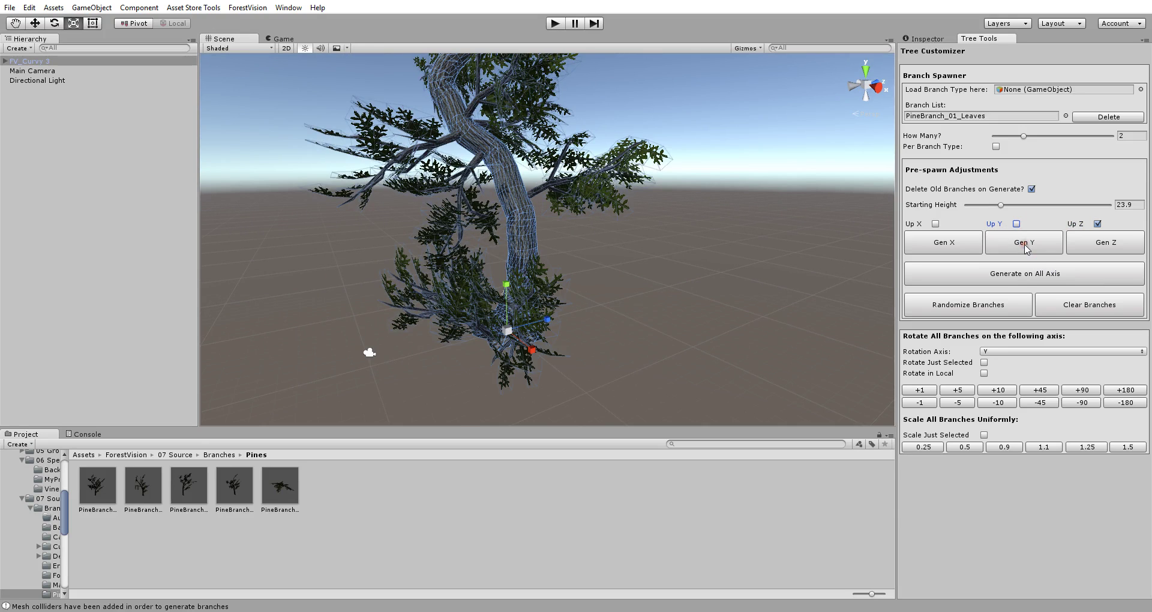
middle_click_drag(664, 222, 709, 267)
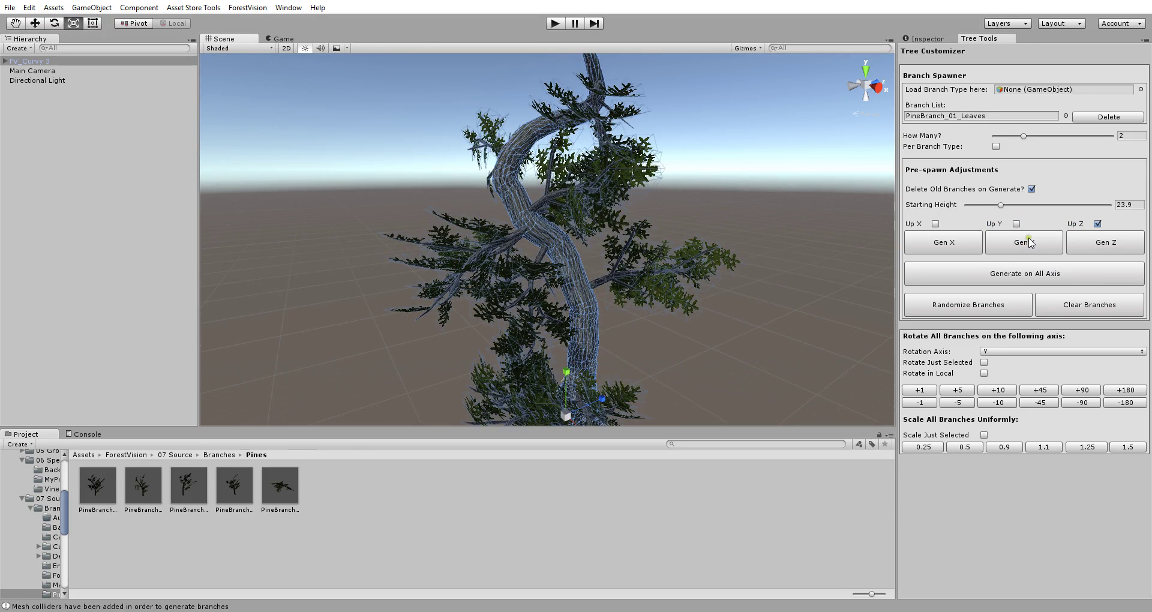
left_click(949, 248)
left_click_drag(640, 218, 712, 245, "alt")
middle_click_drag(712, 245, 654, 242)
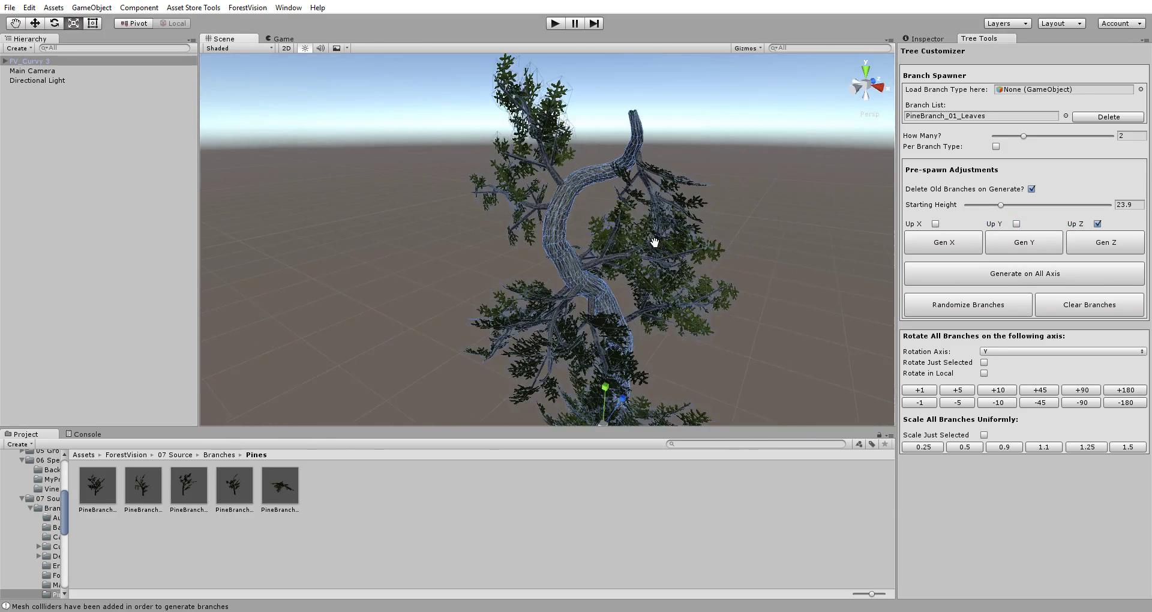
scroll(656, 246, "down", 2)
left_click_drag(718, 275, 842, 231, "alt")
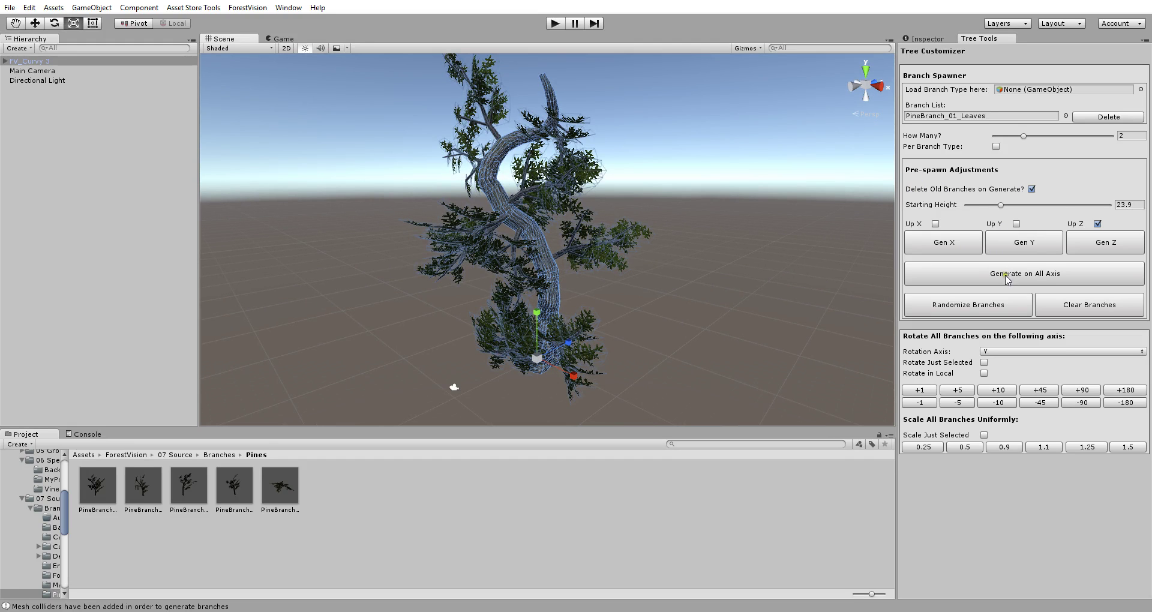
Reroll all-axis branches, stop deleting old branches on generate, and clear the trunk.
left_click(1032, 274)
left_click(1028, 273)
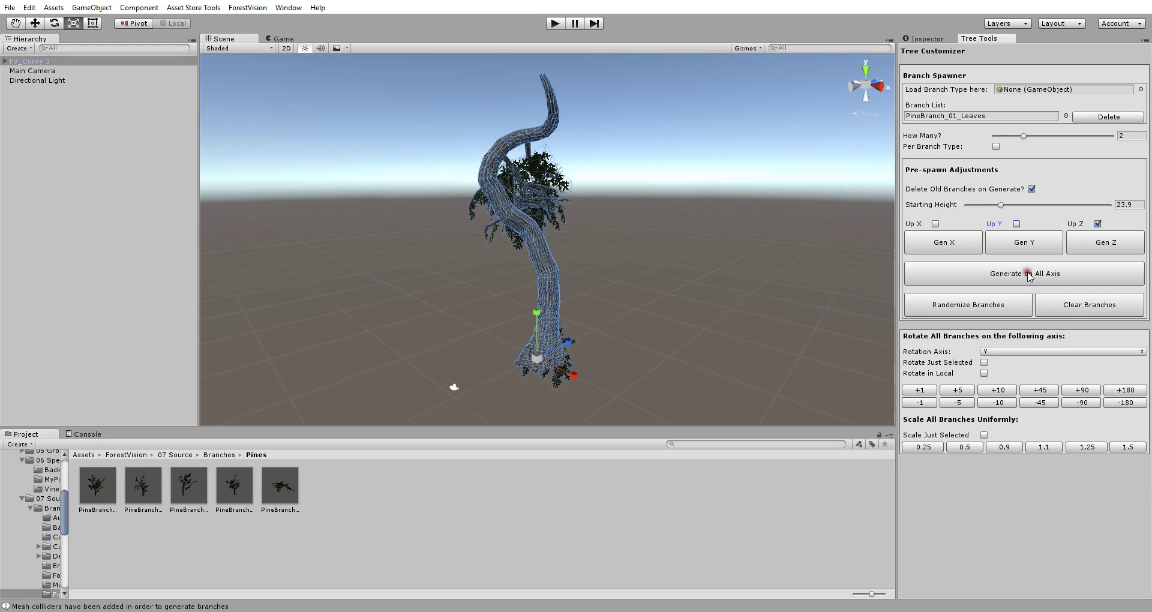
left_click(1031, 190)
left_click_drag(632, 248, 717, 265, "alt")
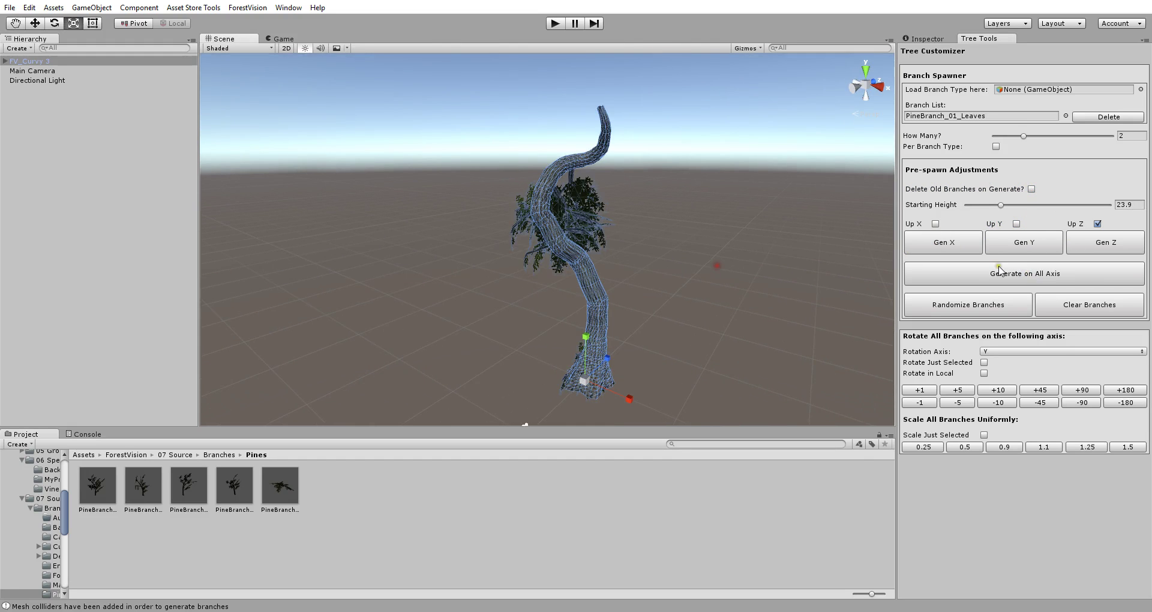
left_click(1084, 301)
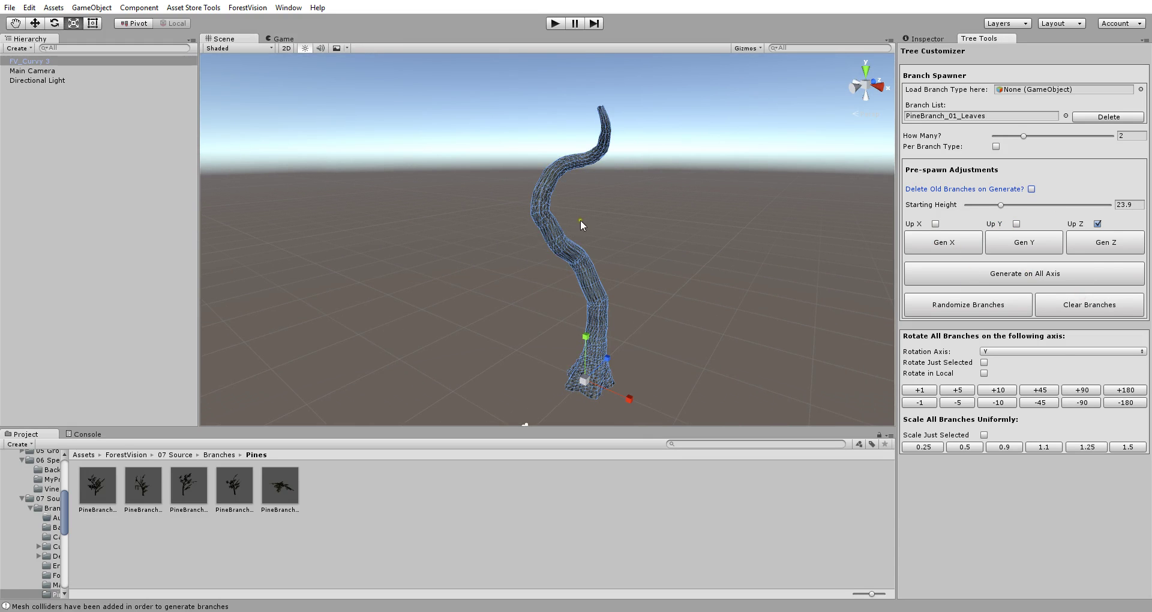
Add pine branches along X, enable Up X, and spawn more X-axis branches.
left_click(955, 251)
right_click_drag(648, 229, 591, 229)
left_click(946, 243)
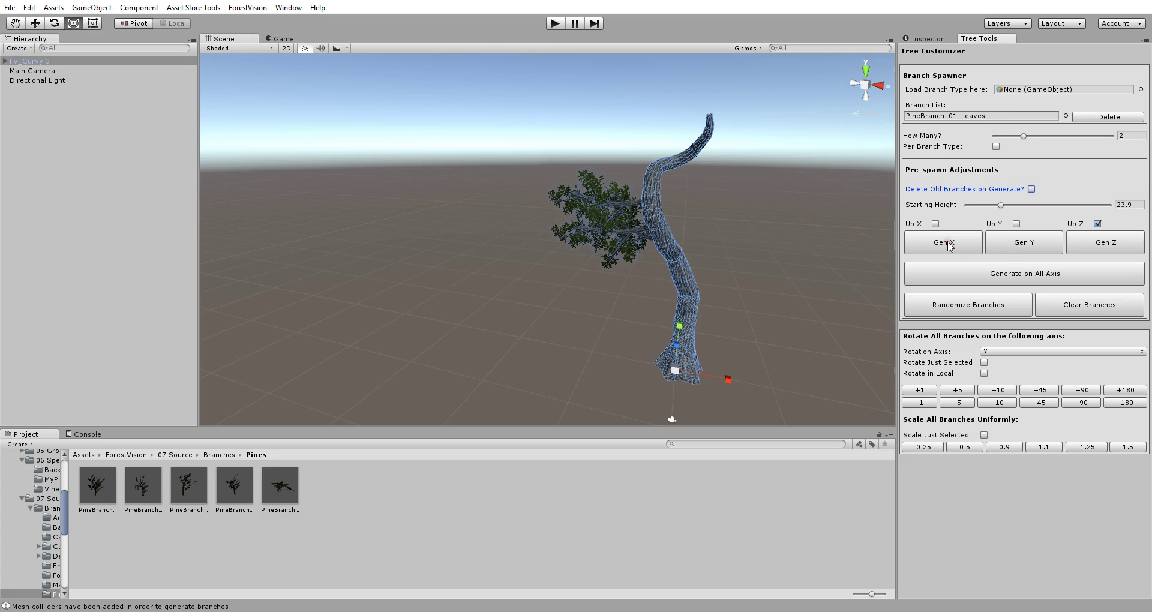
left_click_drag(722, 272, 826, 277, "alt")
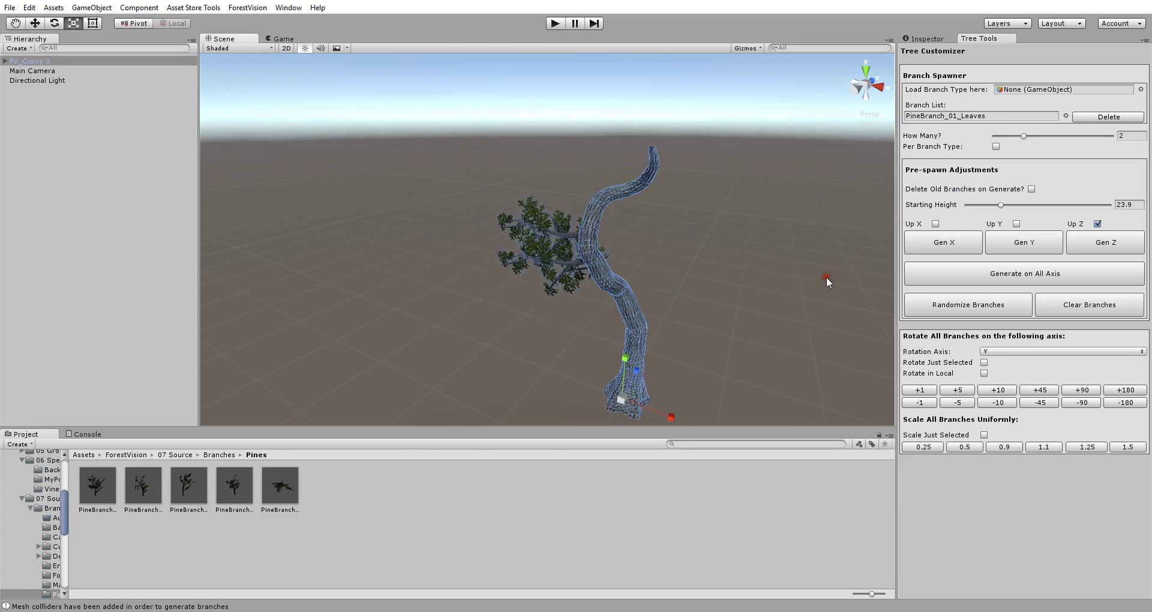
left_click(936, 224)
left_click(948, 247)
left_click(950, 249)
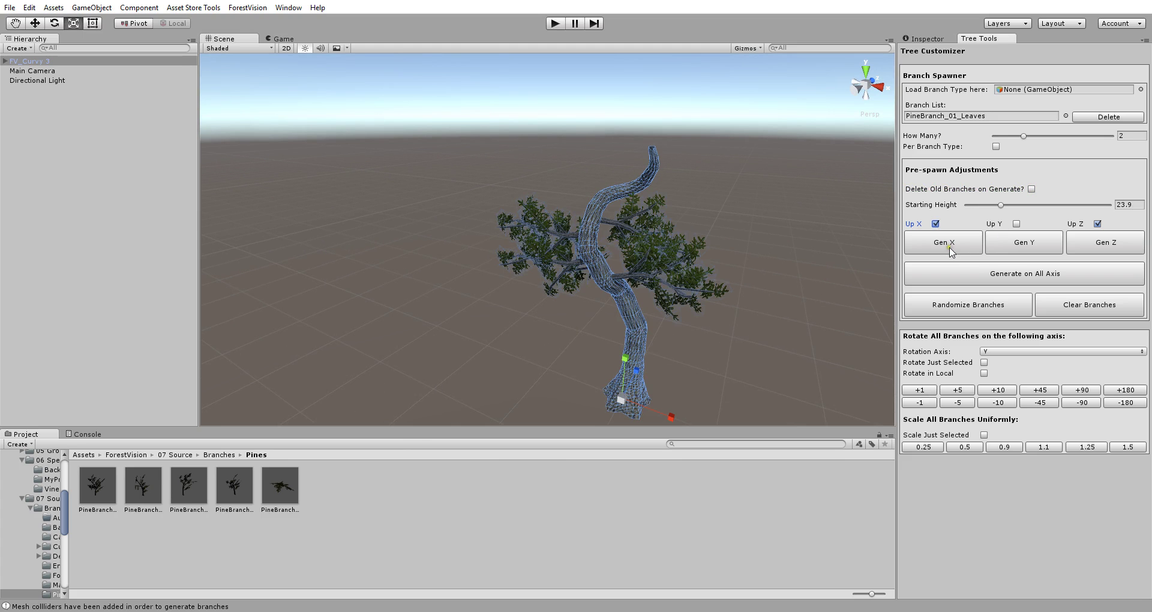
right_click_drag(798, 258, 864, 259)
Spawn three Z-axis branches, turn Up Z on, then add a Y branch and enable Up Y.
left_click(1102, 244)
left_click(1099, 246)
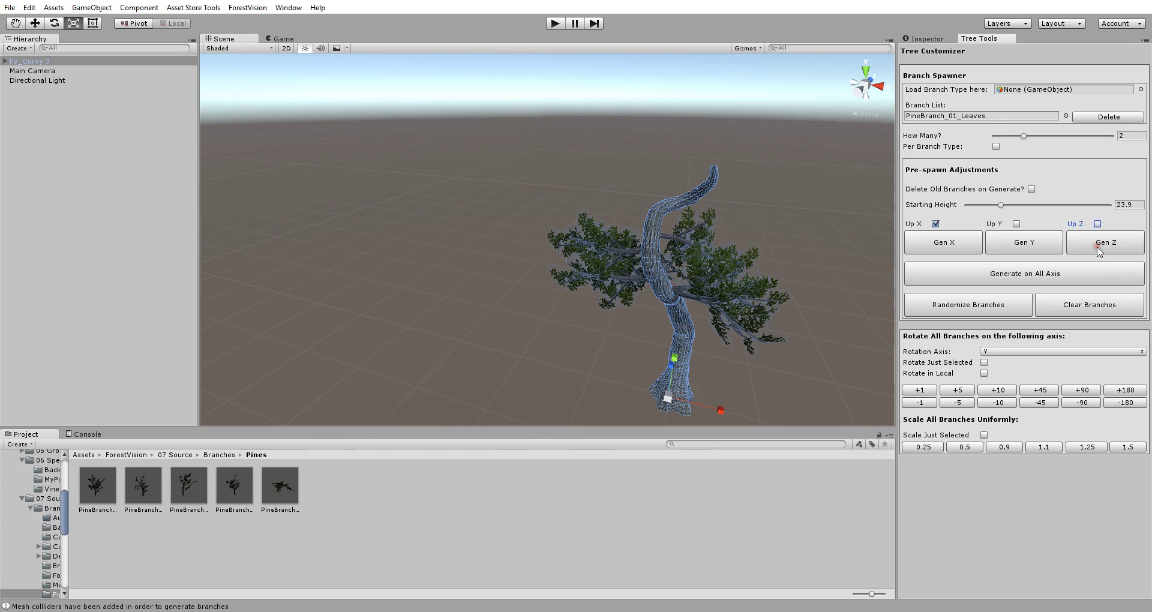
left_click(1098, 248)
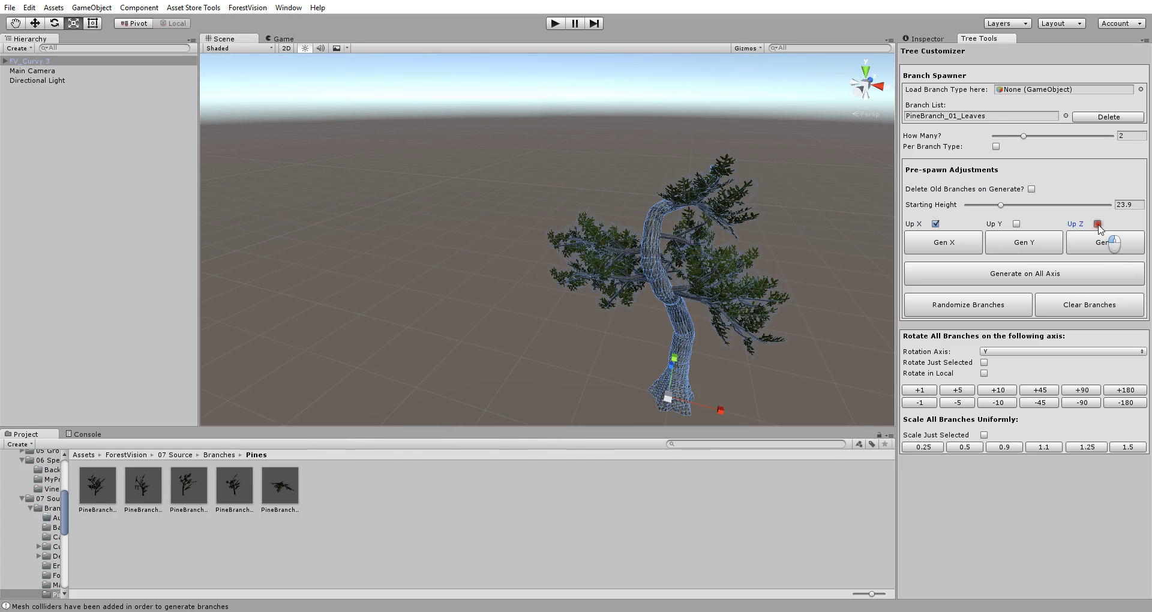
left_click(1100, 245)
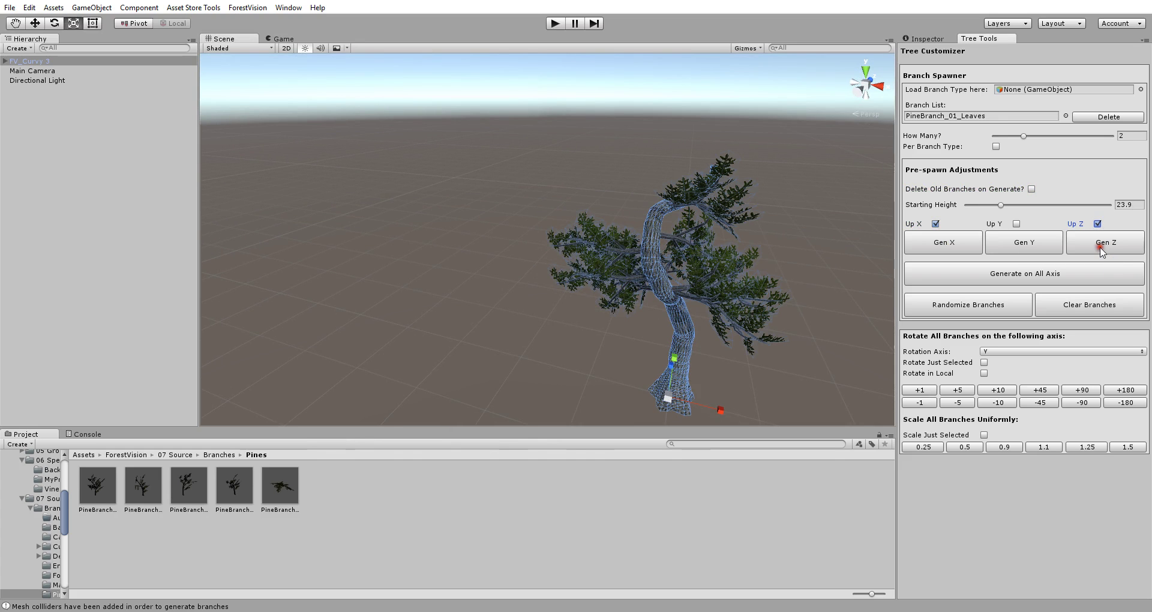
left_click(1023, 243)
left_click(1025, 245)
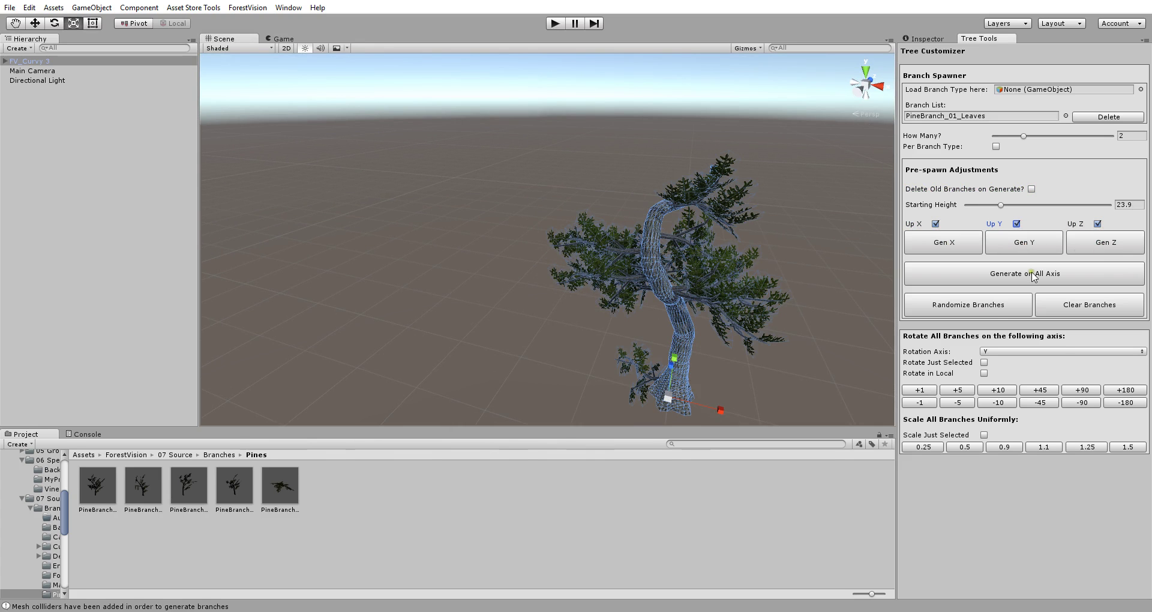
Randomize the branch placement about a dozen times to reshuffle the canopy.
left_click(967, 304)
left_click(967, 305)
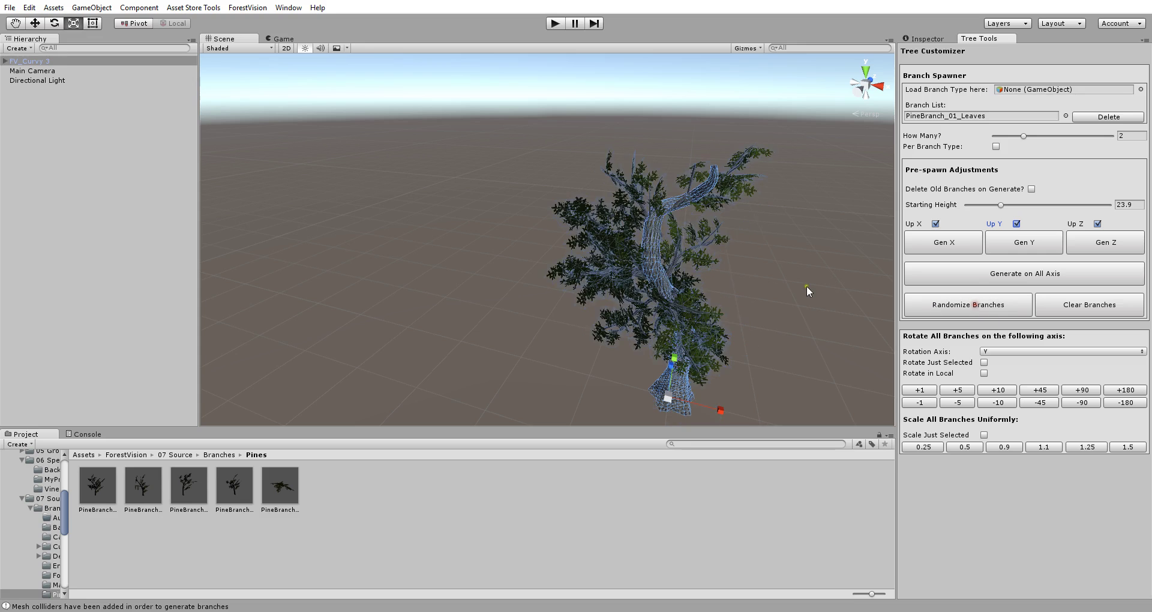
left_click_drag(808, 290, 694, 244, "alt")
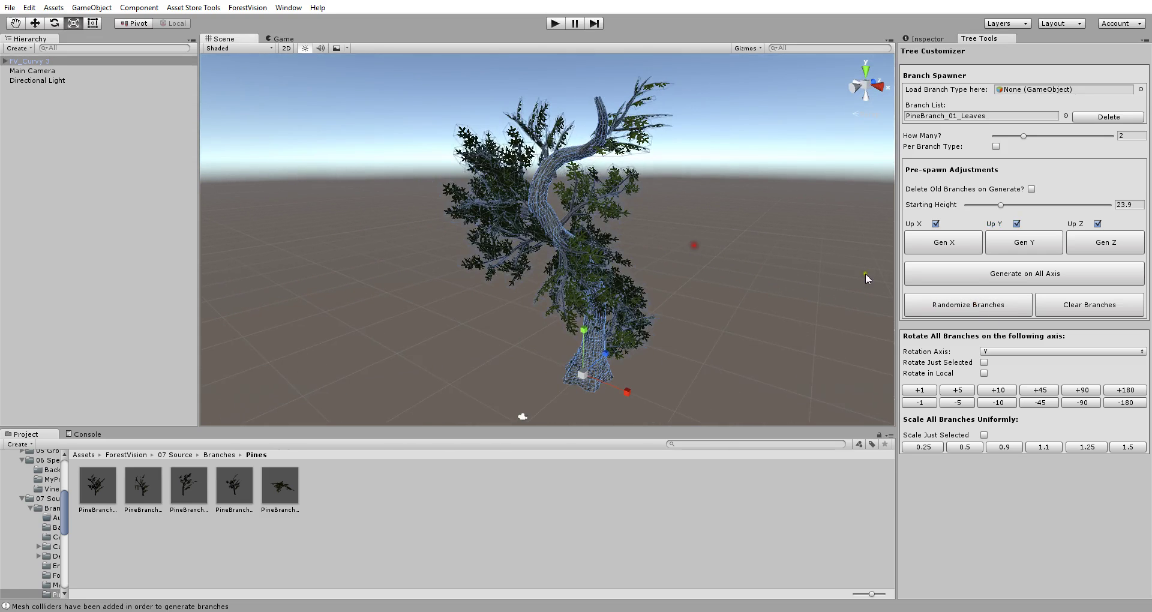
left_click(1003, 308)
left_click(1003, 309)
left_click(1002, 308)
left_click(1002, 308)
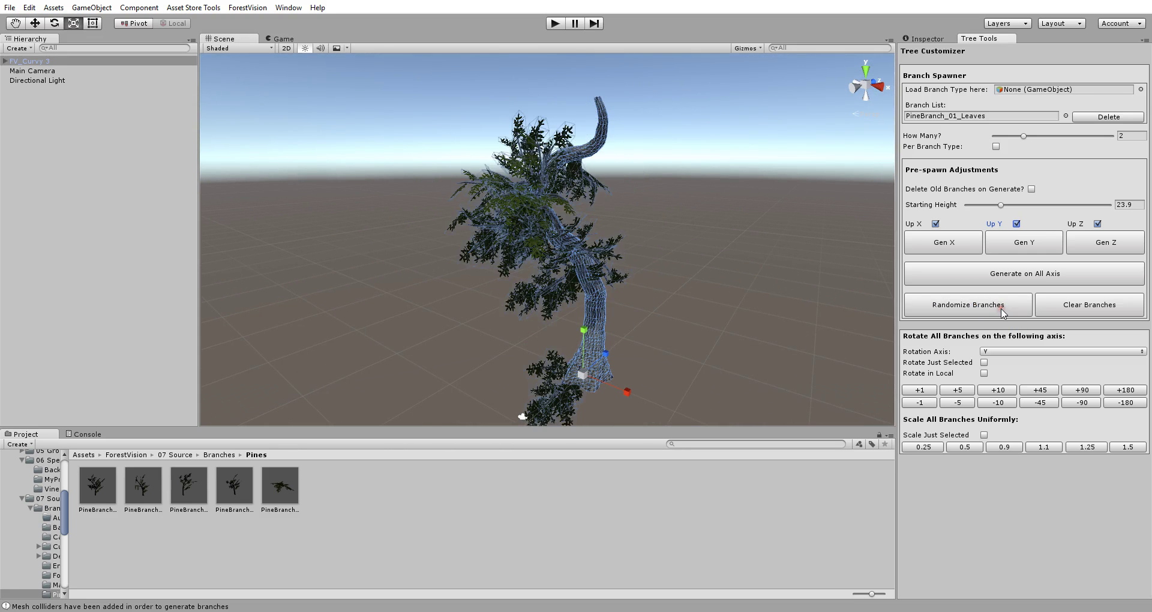
left_click(1002, 307)
left_click(1001, 307)
left_click(1001, 307)
left_click(1002, 307)
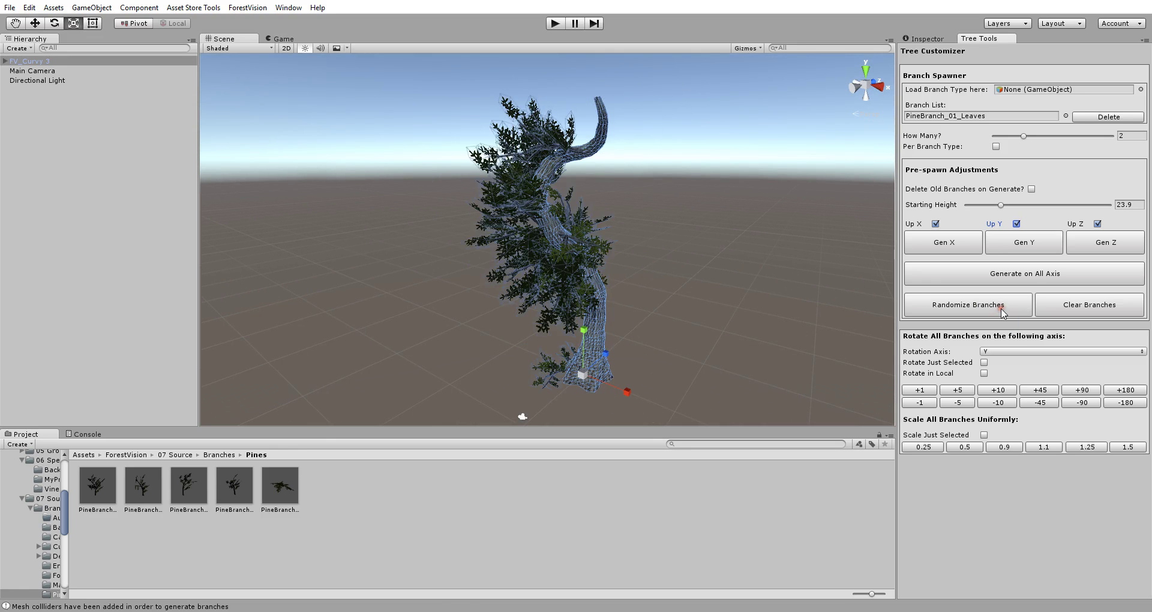
left_click(1003, 309)
left_click(1003, 310)
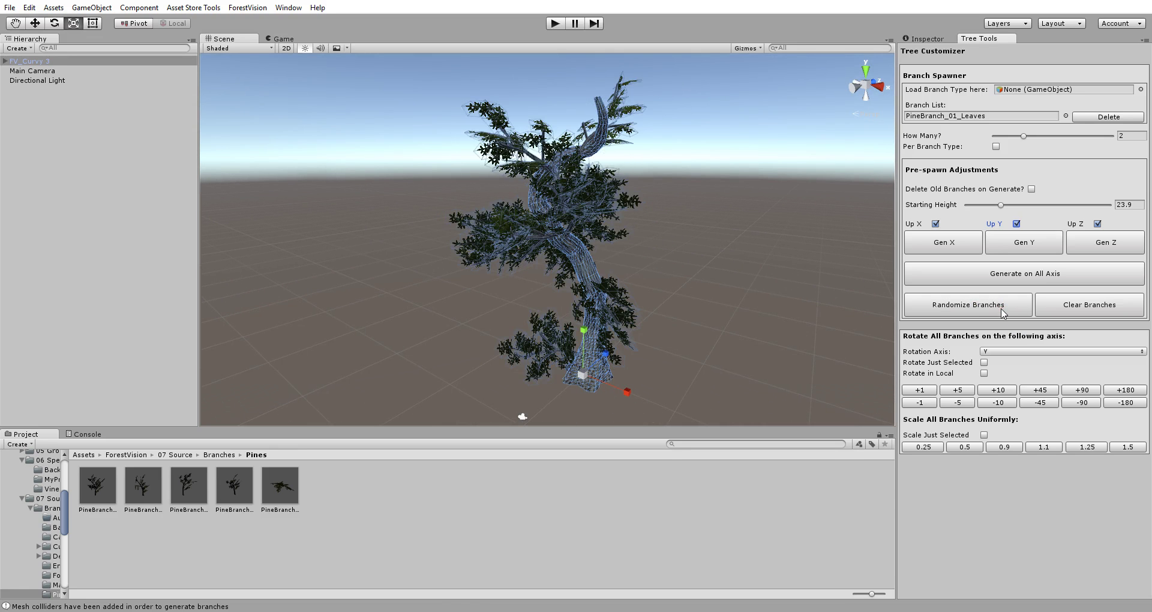
mouse_move(750, 252)
left_mouse_down("alt")
mouse_move(665, 228)
mouse_move(739, 236)
left_mouse_up("alt")
Delete one pine branch from the tree, leaving ten.
left_click(691, 272)
scroll(546, 328, "up", 2)
left_click(544, 331)
key("Delete")
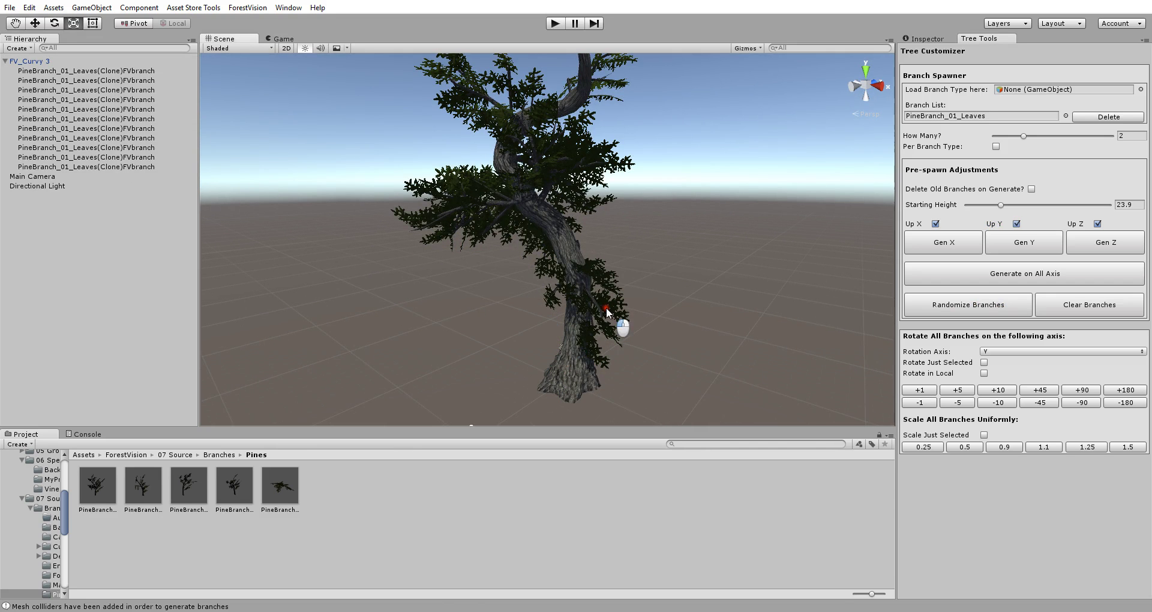
left_click_drag(641, 254, 751, 296)
Inspect individual pine branches, then select the whole FV_Curvy 3 tree.
left_click_drag(612, 216, 697, 235, "alt")
middle_click_drag(697, 234, 627, 257)
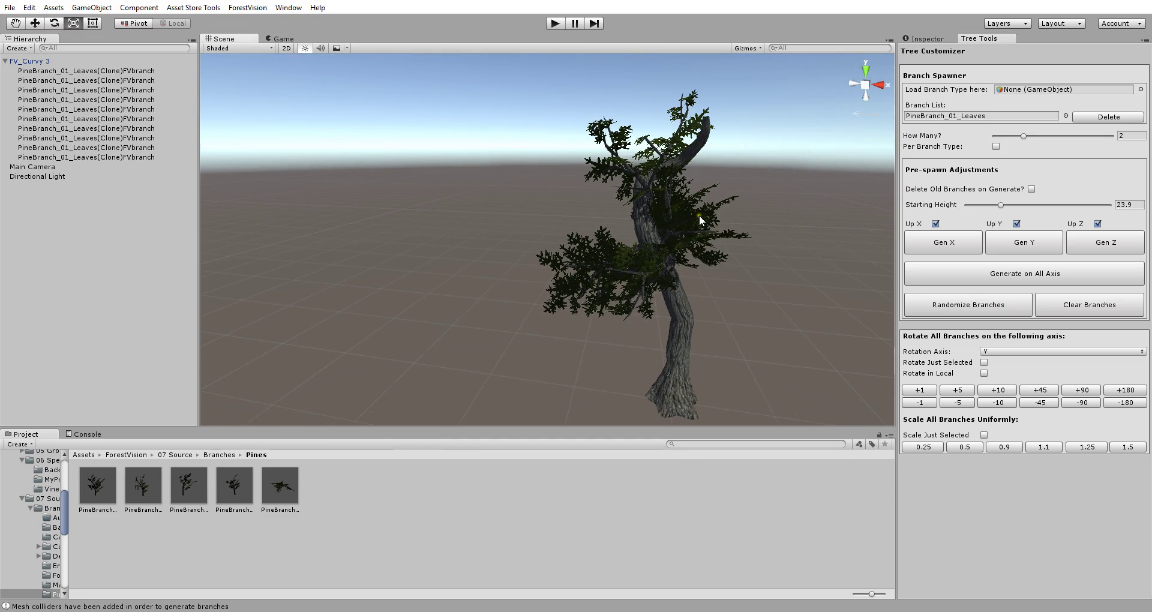
left_click(699, 215)
left_click(639, 262)
left_click_drag(652, 224, 700, 209, "alt")
middle_click_drag(700, 209, 574, 162)
left_click(543, 142)
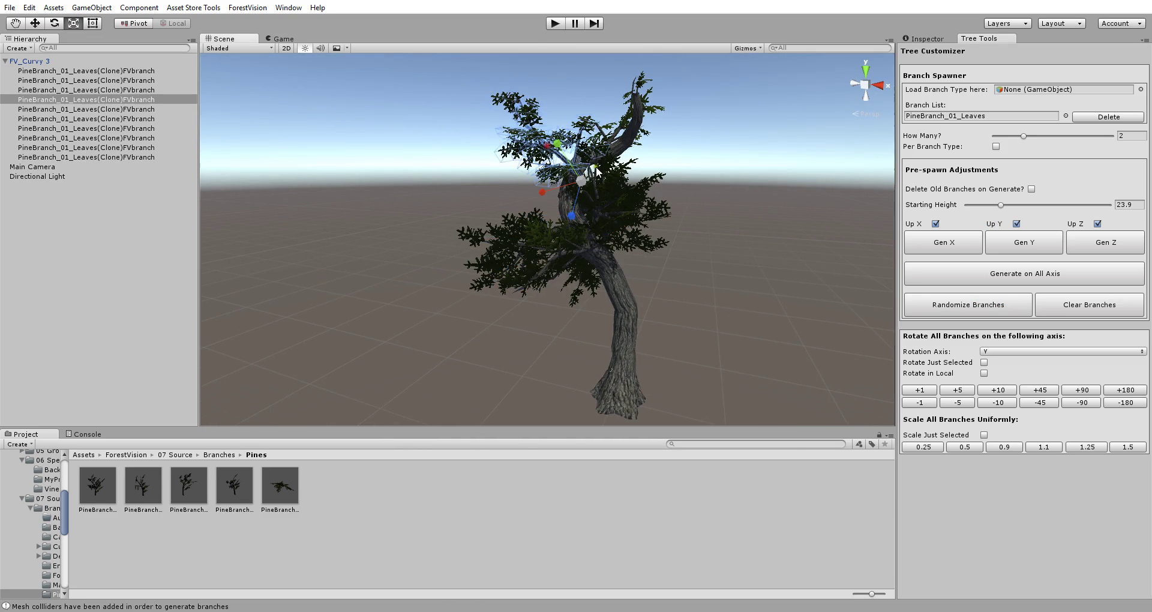
left_click_drag(626, 189, 647, 200, "alt")
left_click(655, 311)
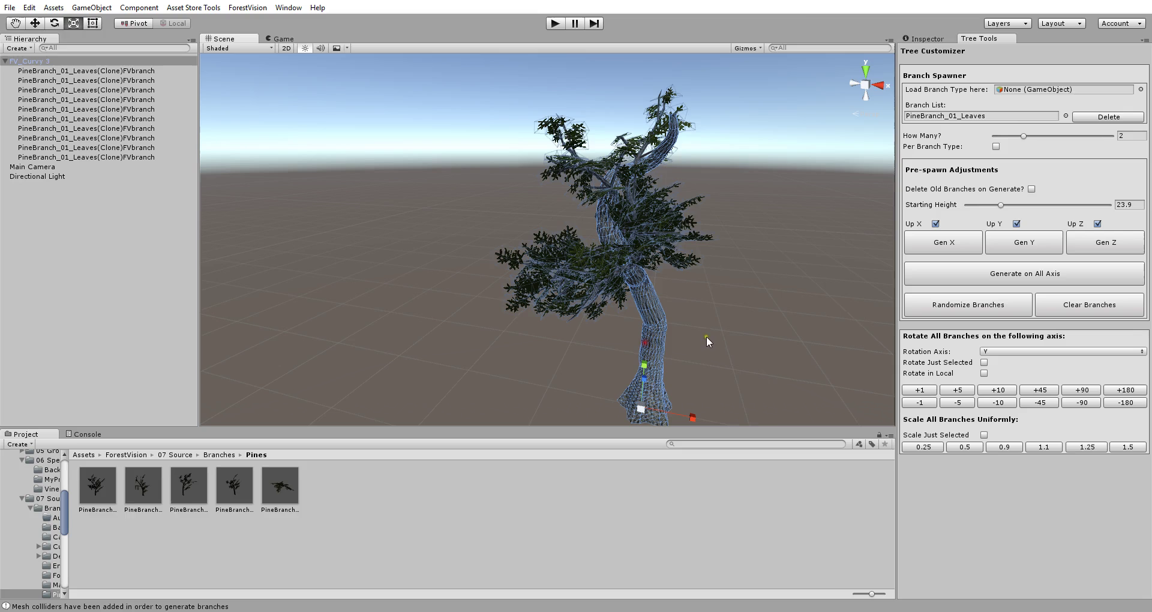
left_click_drag(747, 333, 678, 311, "alt")
middle_click_drag(757, 329, 717, 321)
Randomize the branch layout twice more and select a single pine branch.
left_click(963, 305)
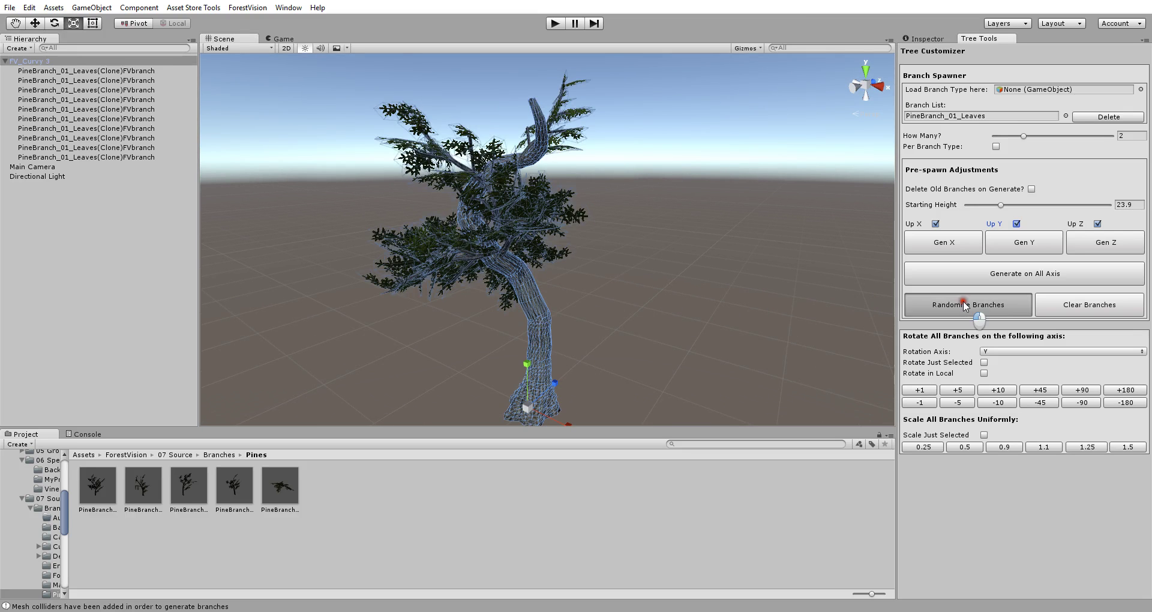
left_click(963, 304)
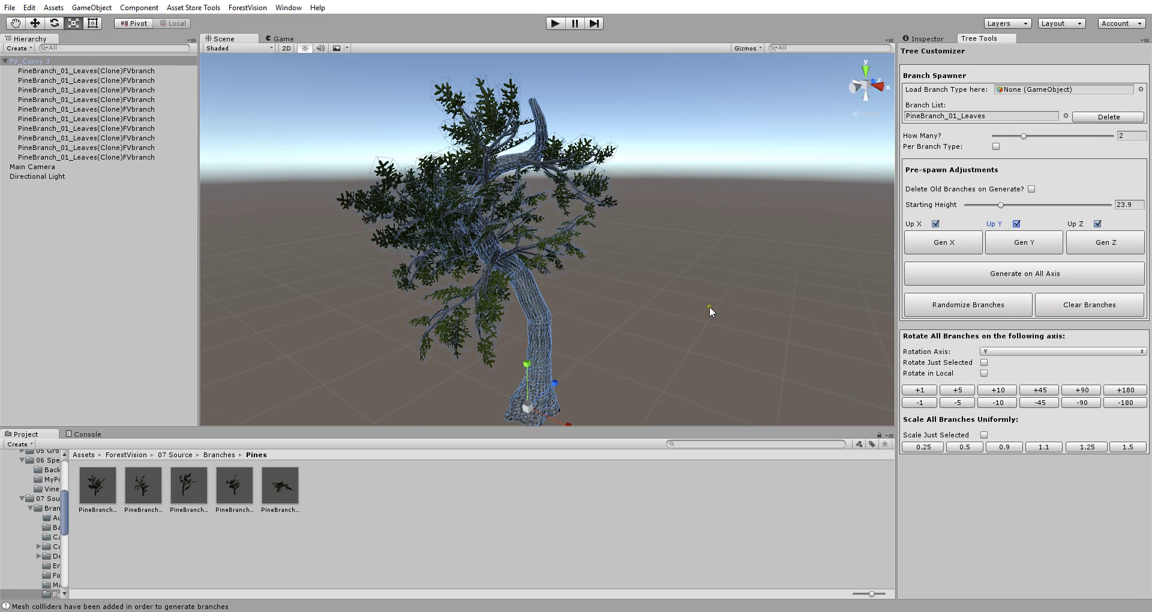
left_click_drag(660, 307, 585, 282, "alt")
left_click(571, 218)
scroll(581, 218, "up", 2)
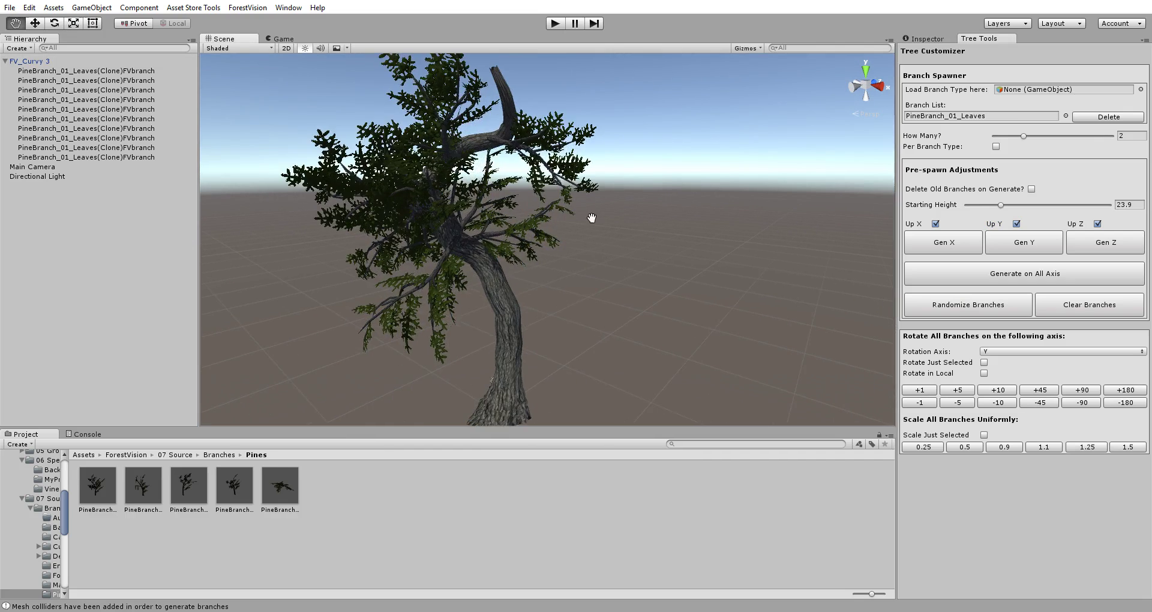
middle_click_drag(592, 217, 643, 228)
left_click(513, 224)
Rotate two pine branches to new angles with the rotate gizmo.
left_click_drag(513, 234, 718, 297, "alt")
middle_click_drag(719, 297, 661, 185)
key("e")
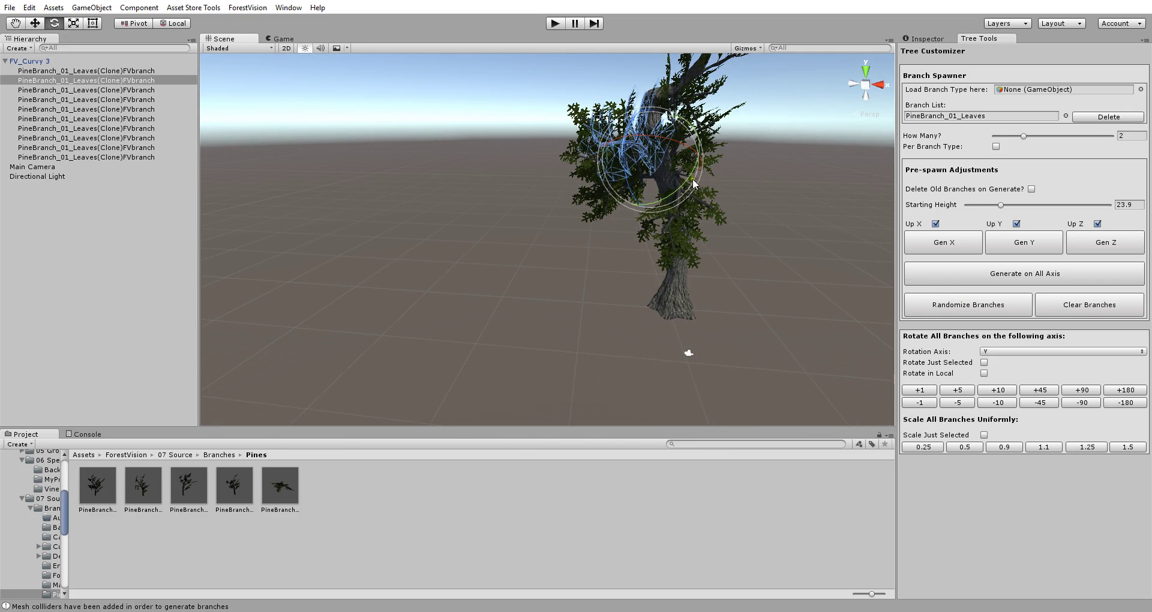
left_click_drag(693, 183, 696, 210)
left_click(637, 162)
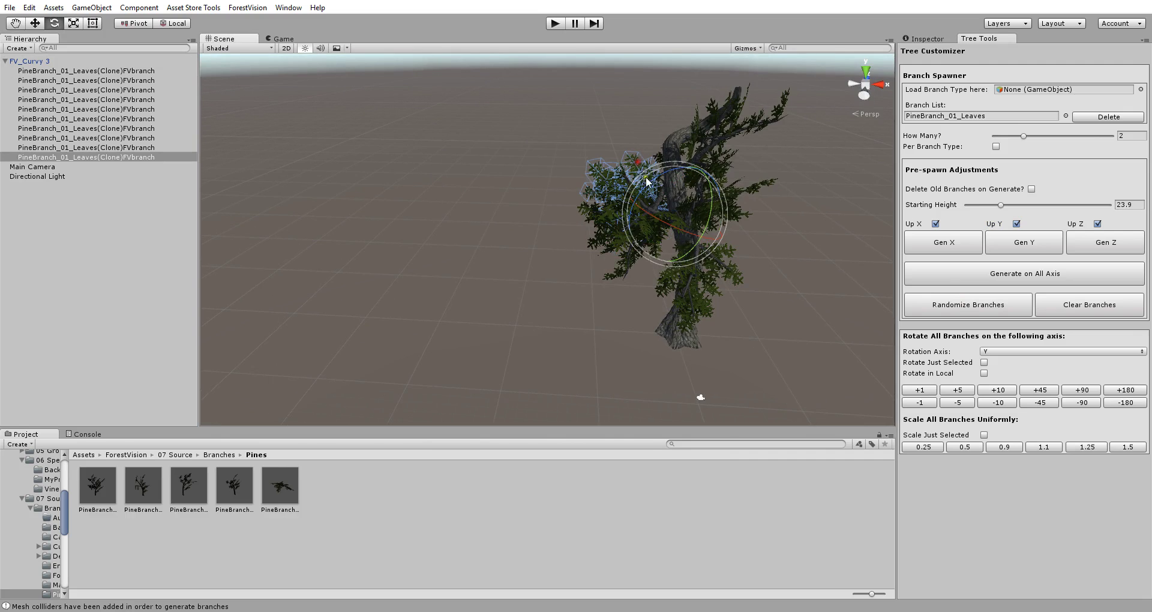
left_click_drag(647, 181, 634, 207, "alt")
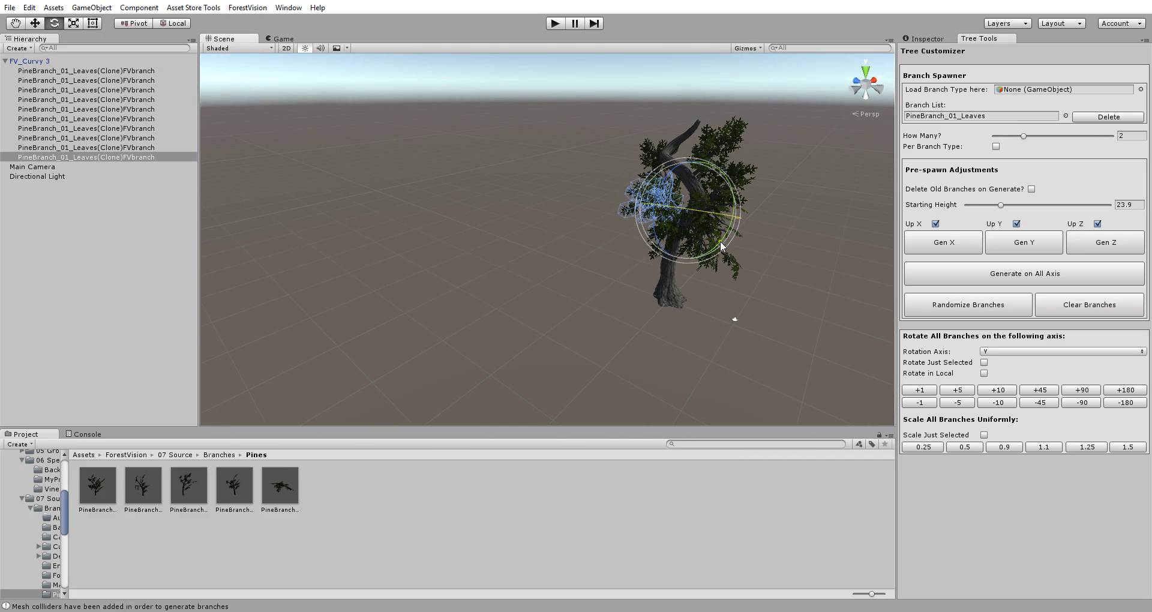
left_click_drag(721, 242, 793, 140)
Tilt an upper-right pine branch downward, then reselect the FV_Curvy 3 tree.
left_click(724, 154)
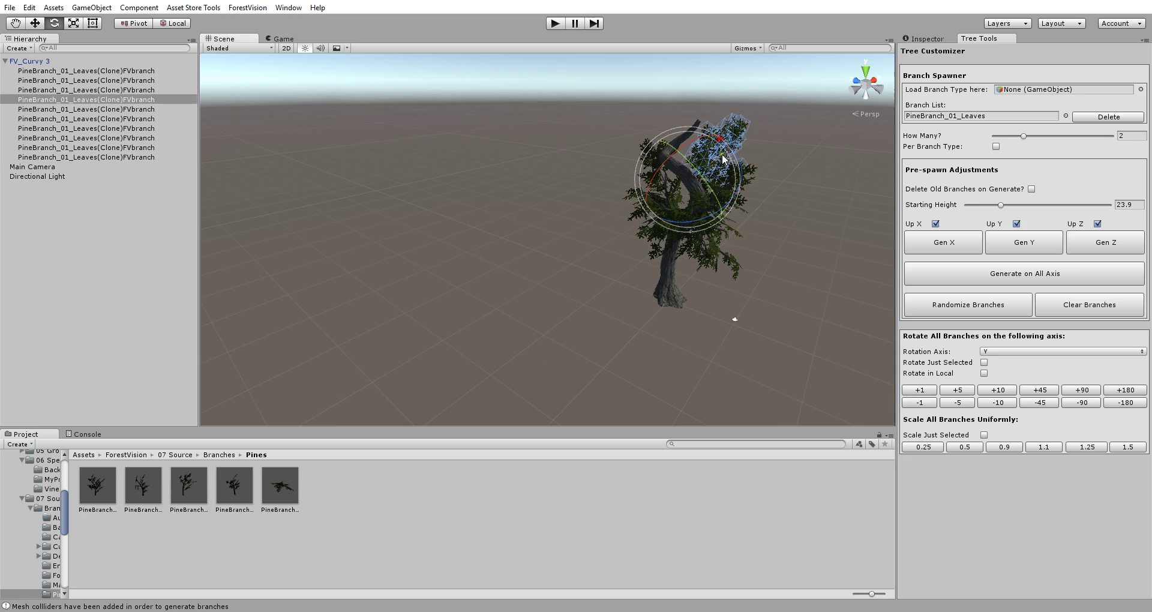
left_click_drag(724, 159, 629, 268, "alt")
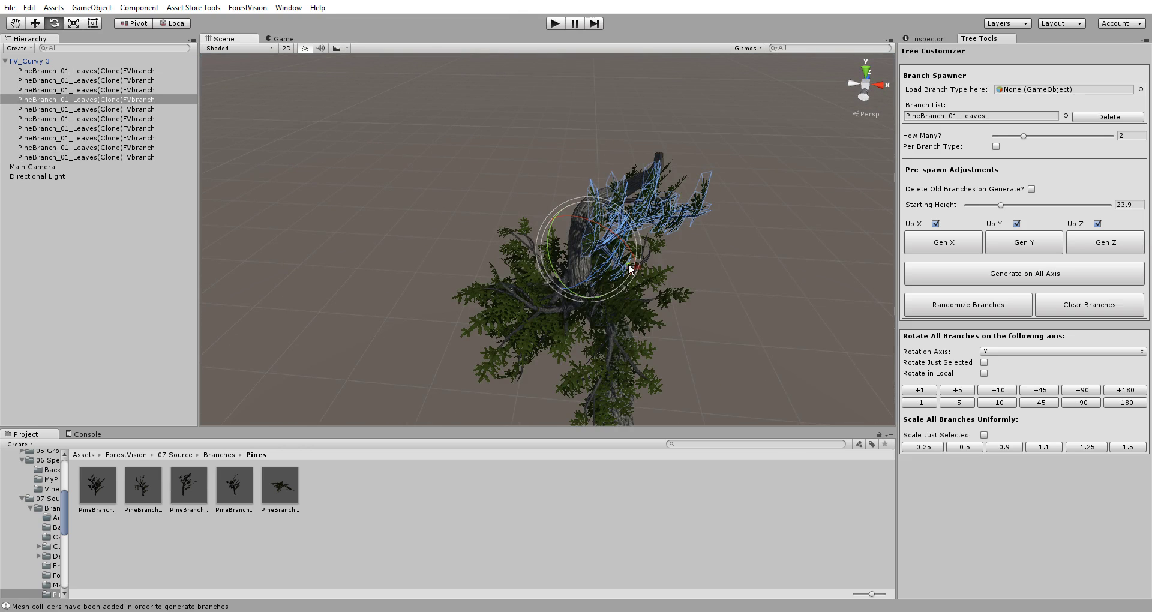
left_click_drag(550, 268, 668, 240, "alt")
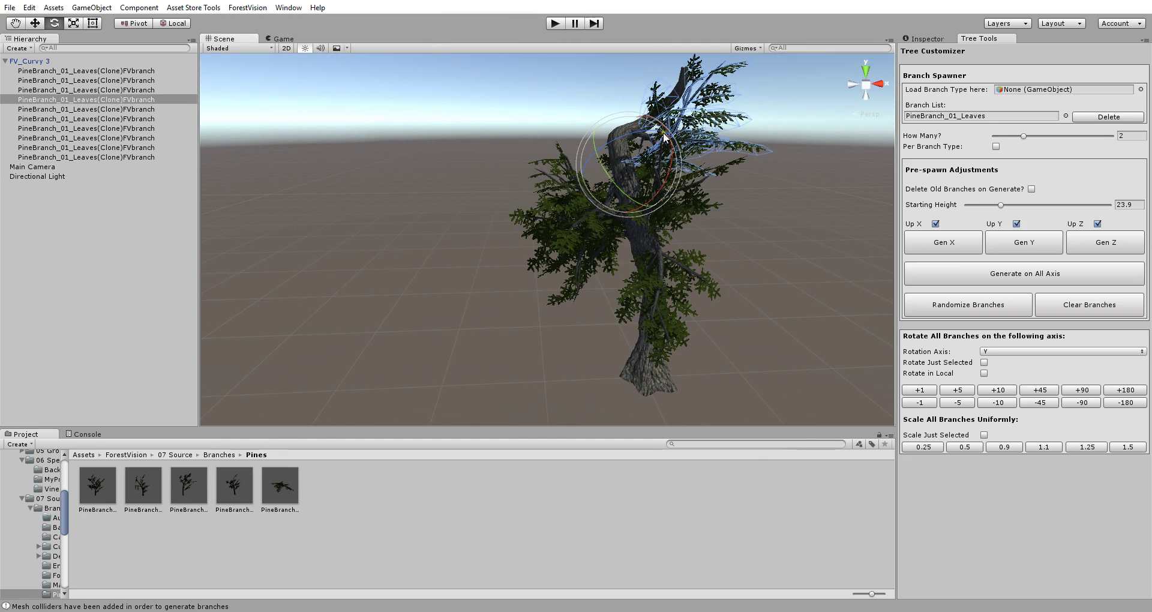
left_click_drag(672, 162, 675, 191)
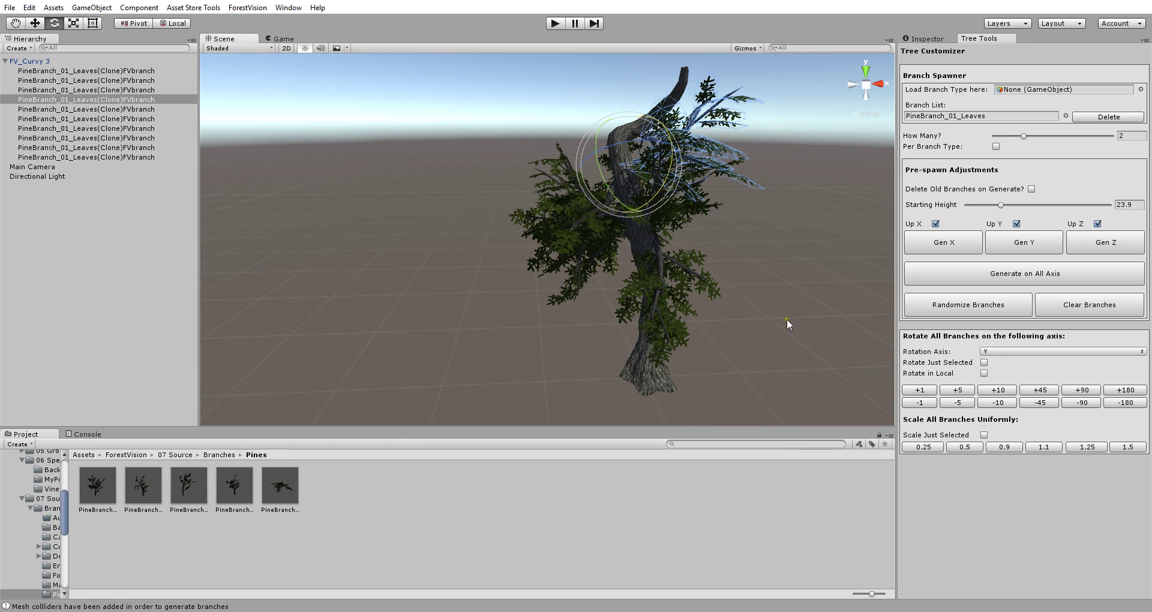
middle_click_drag(736, 279, 693, 278)
left_click(692, 317)
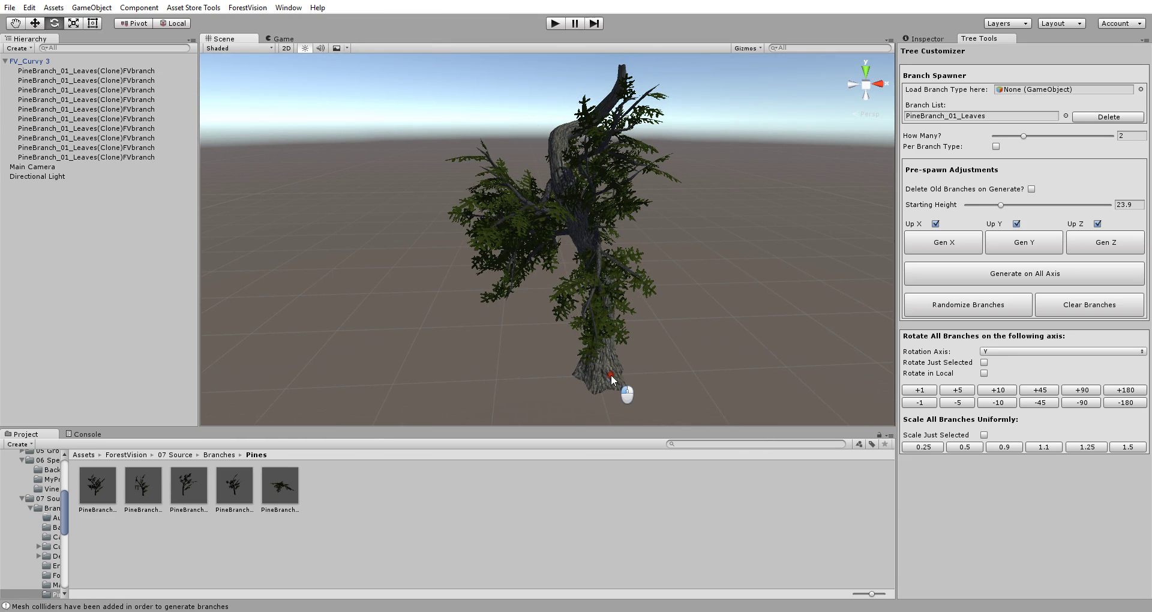
left_click(610, 374)
Shift a leafy upper branch up and outward and tilt it, then reselect FV_Curvy 3.
left_click_drag(649, 217, 458, 259, "alt")
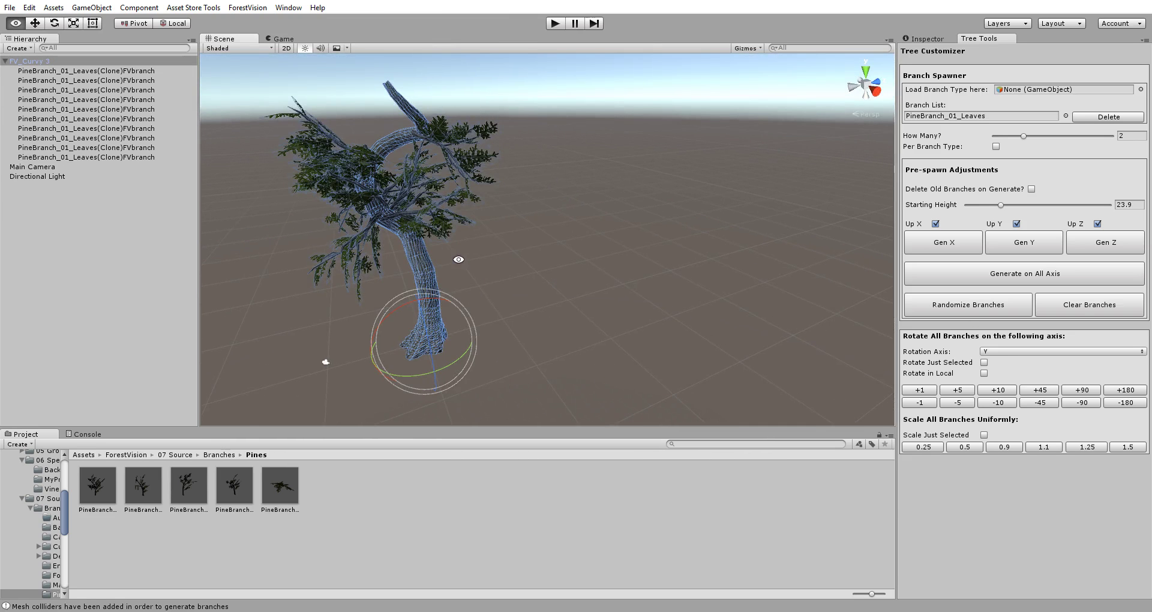
left_click(447, 150)
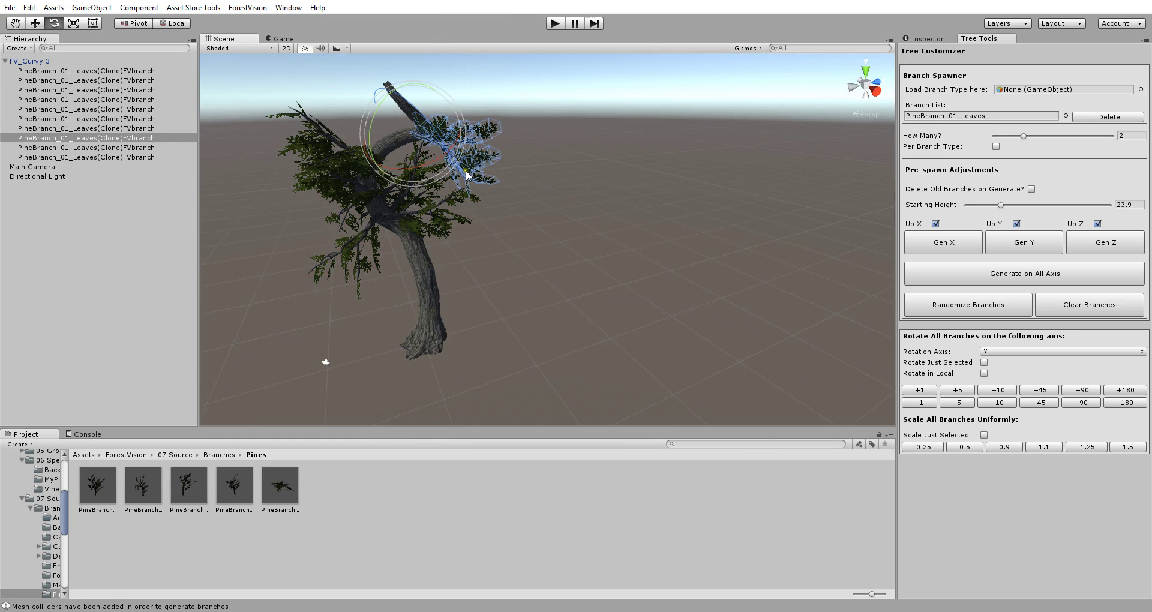
key("w")
left_click_drag(407, 144, 497, 105)
key("e")
left_click(543, 225)
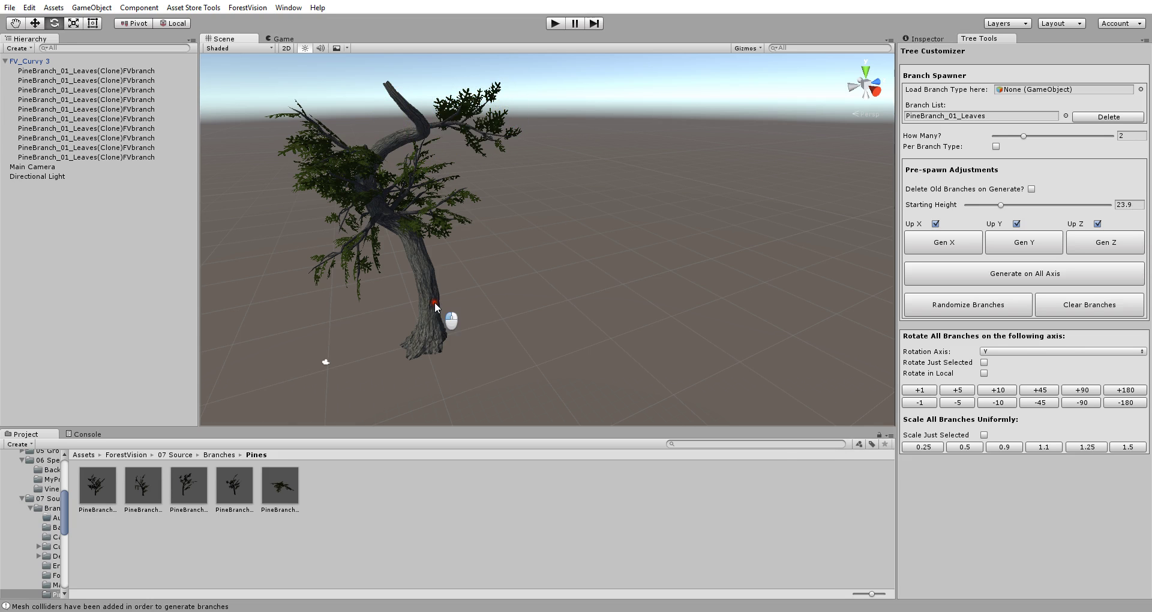
left_click(434, 301)
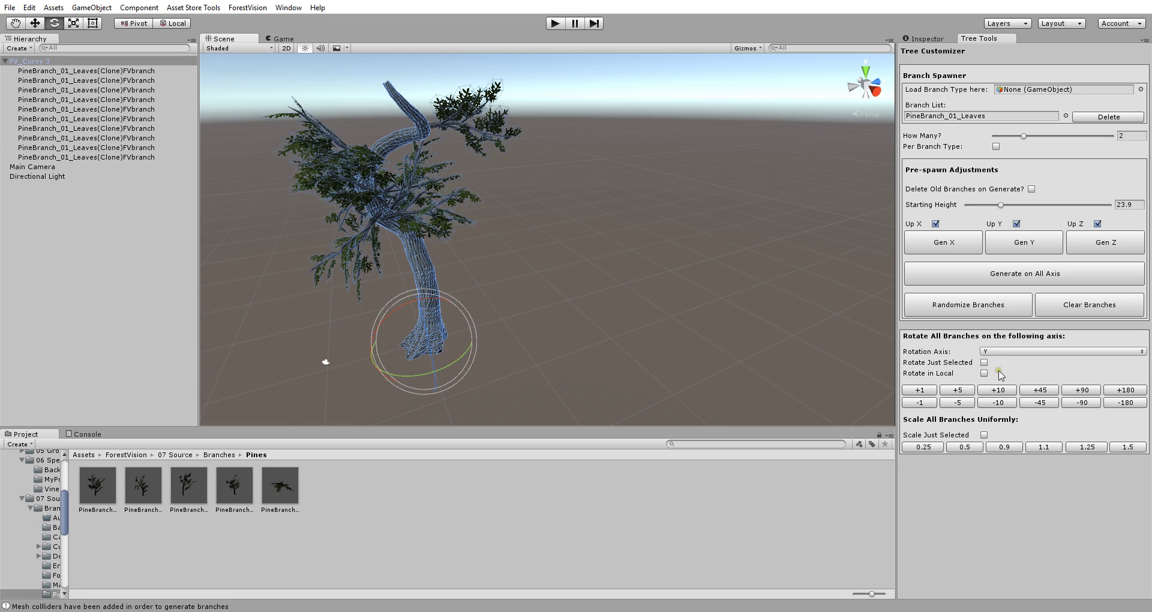
Rotate all branches +10° five times around Y, then back with six -10° steps.
left_click(998, 390)
left_click(999, 391)
left_click(998, 390)
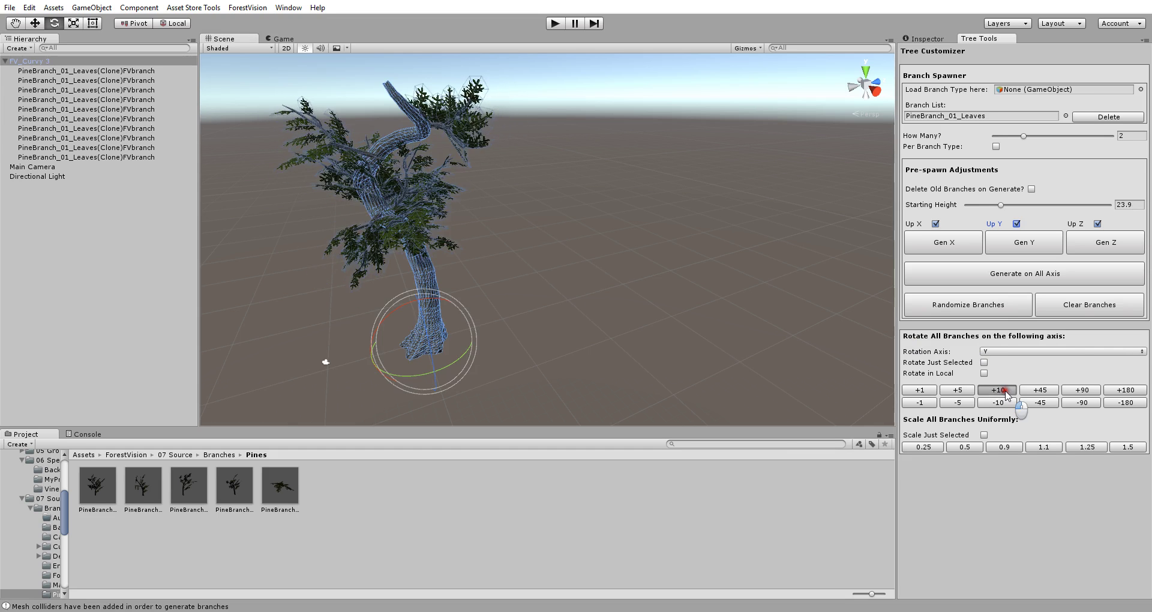
left_click(999, 391)
left_click(999, 391)
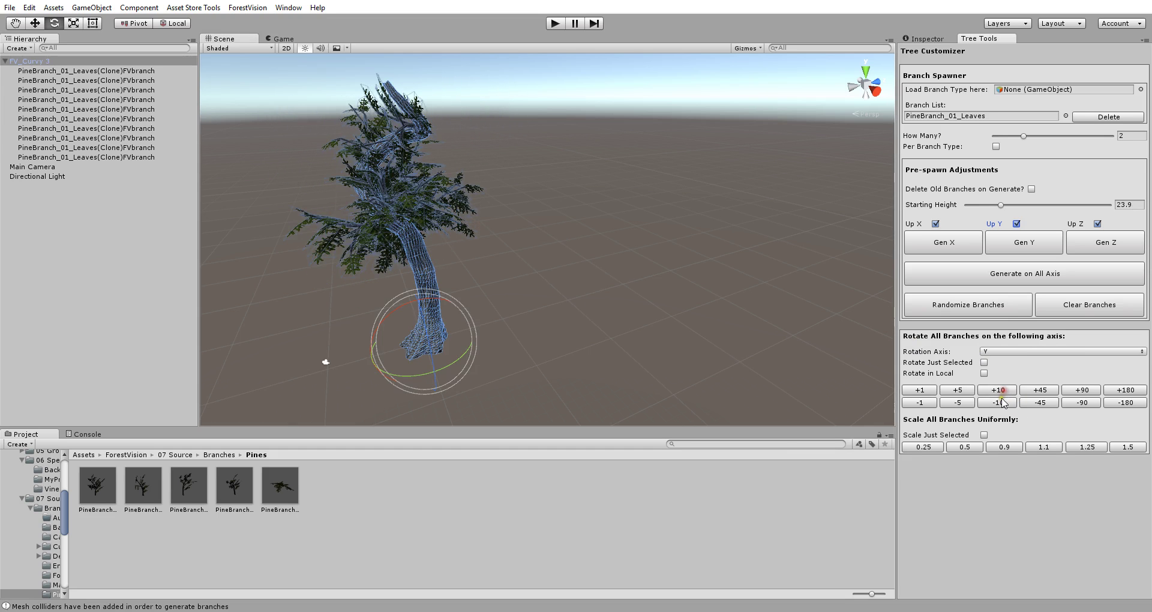
left_click(1001, 403)
left_click(1001, 404)
left_click(1000, 404)
left_click(1000, 403)
left_click(1000, 404)
left_click(1000, 404)
left_click(1000, 403)
left_click(999, 403)
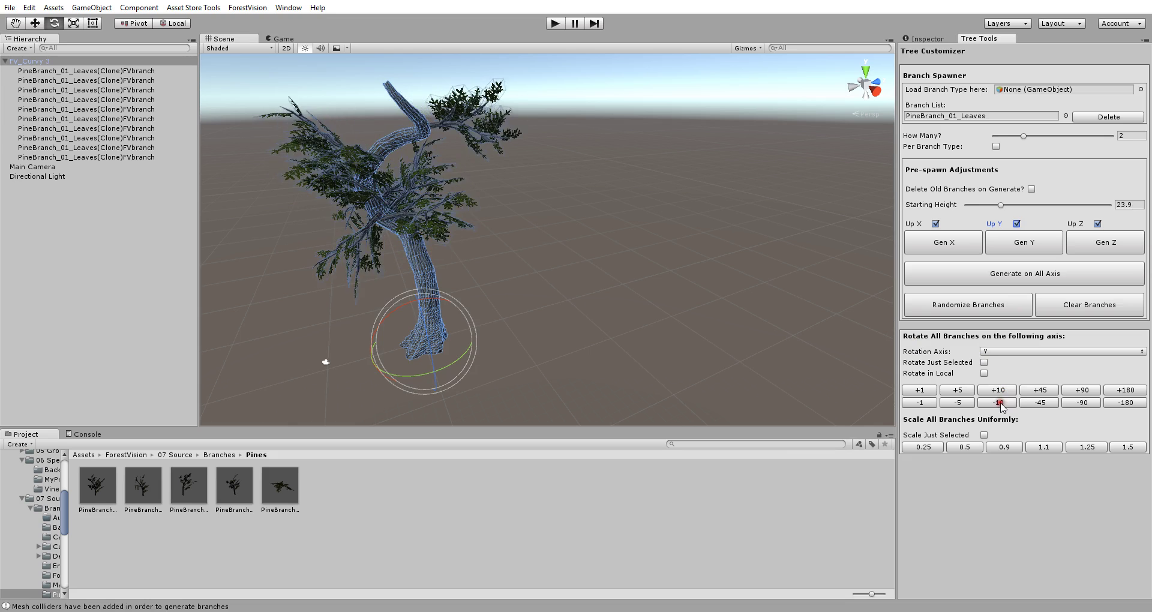
left_click(999, 403)
left_click(1000, 404)
left_click(1000, 403)
Switch the rotation axis to X and rotate branches +10° three times, then back four times.
left_click(1002, 353)
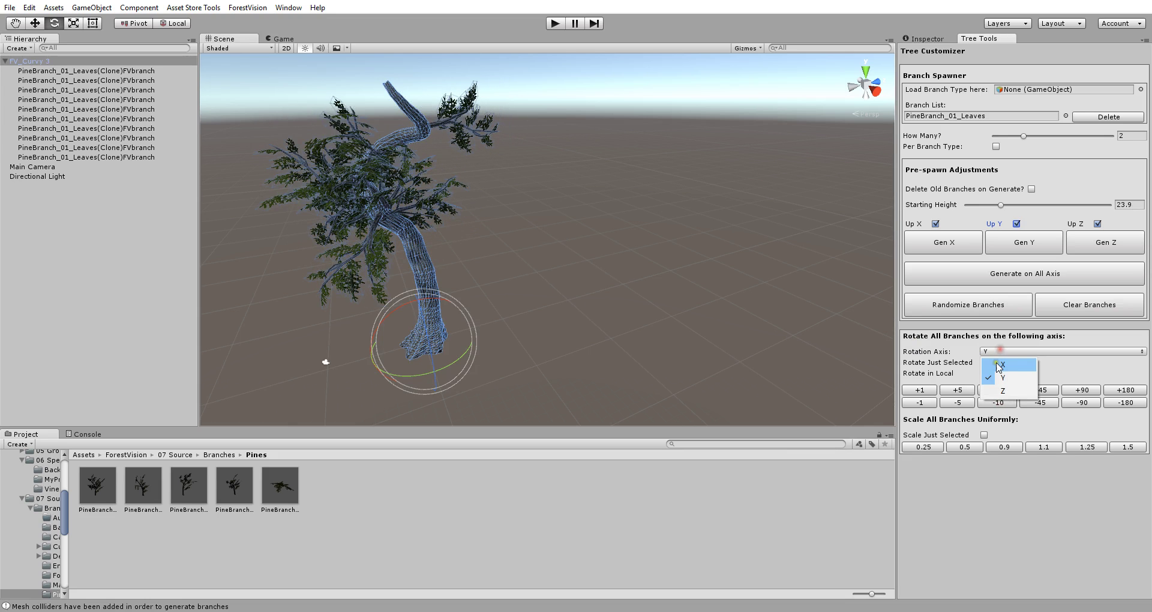
left_click(999, 362)
left_click(997, 391)
left_click(998, 390)
left_click(998, 391)
left_click(997, 390)
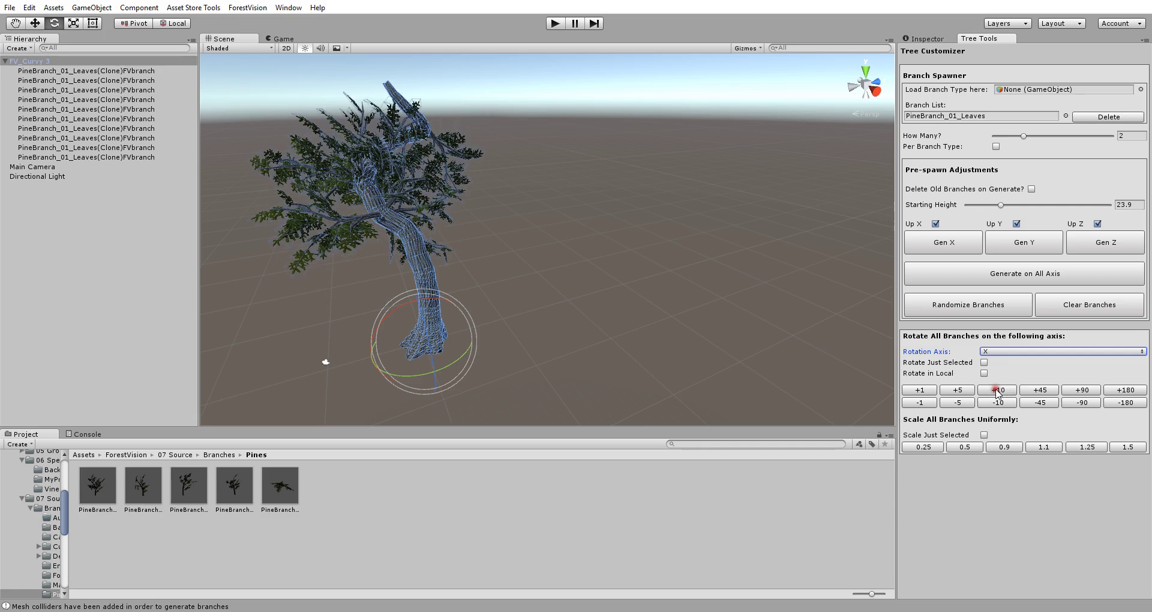
left_click(1000, 403)
left_click(1000, 403)
left_click(1000, 403)
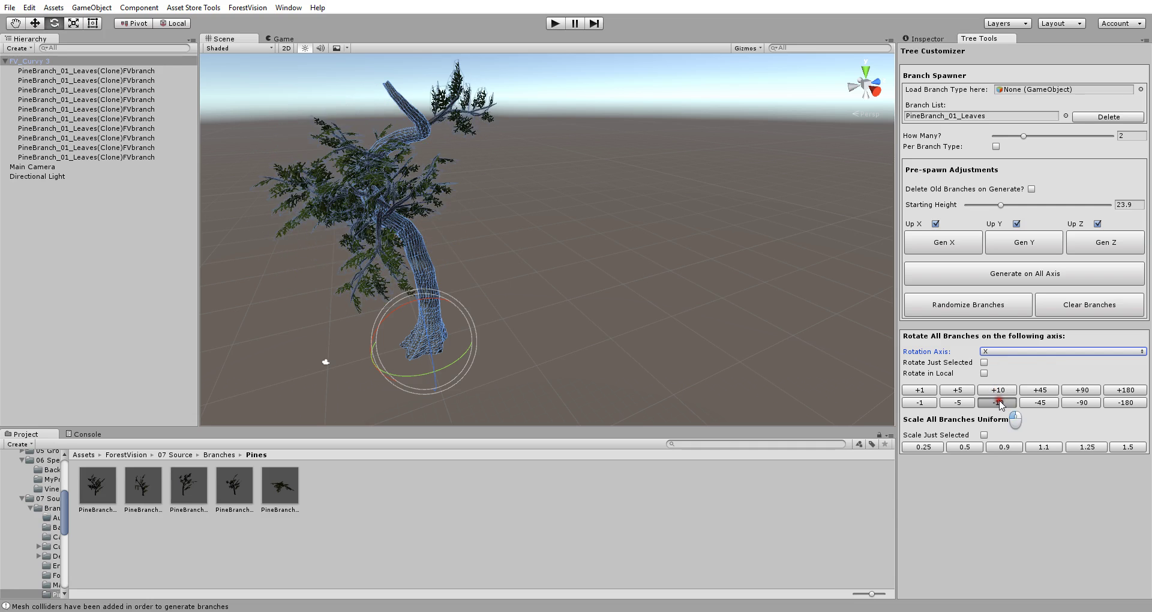
left_click(1000, 403)
Switch the rotation axis to Z and rotate branches forward and back in 10° steps.
left_click(1000, 353)
left_click(999, 370)
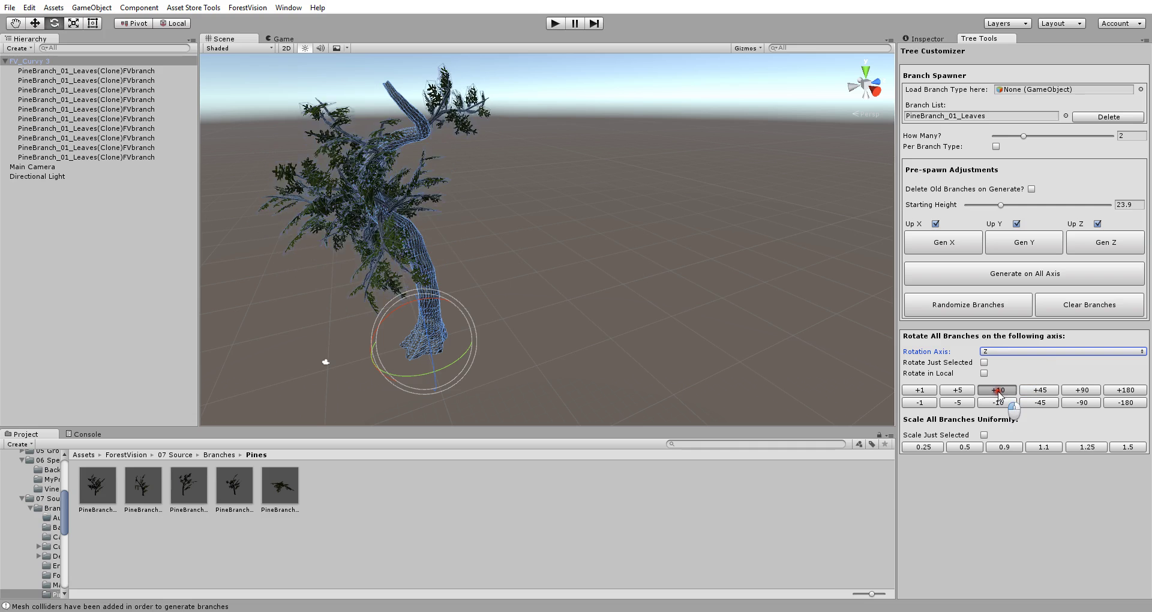
left_click(998, 391)
left_click(997, 390)
left_click(998, 391)
left_click(998, 401)
left_click(998, 401)
left_click(998, 401)
left_click(998, 401)
left_click(998, 401)
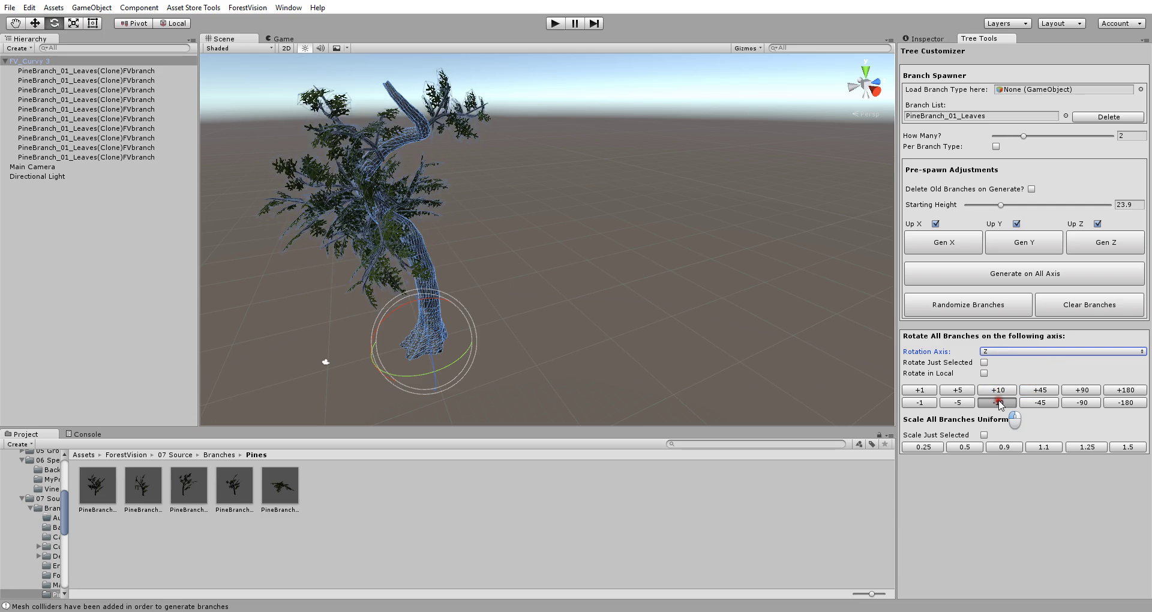
left_click(998, 402)
Enable Rotate in Local and rotate branches around local Z forward and back.
left_click(984, 373)
left_click(996, 390)
left_click(996, 390)
left_click(996, 390)
left_click(997, 390)
left_click(996, 390)
left_click(997, 402)
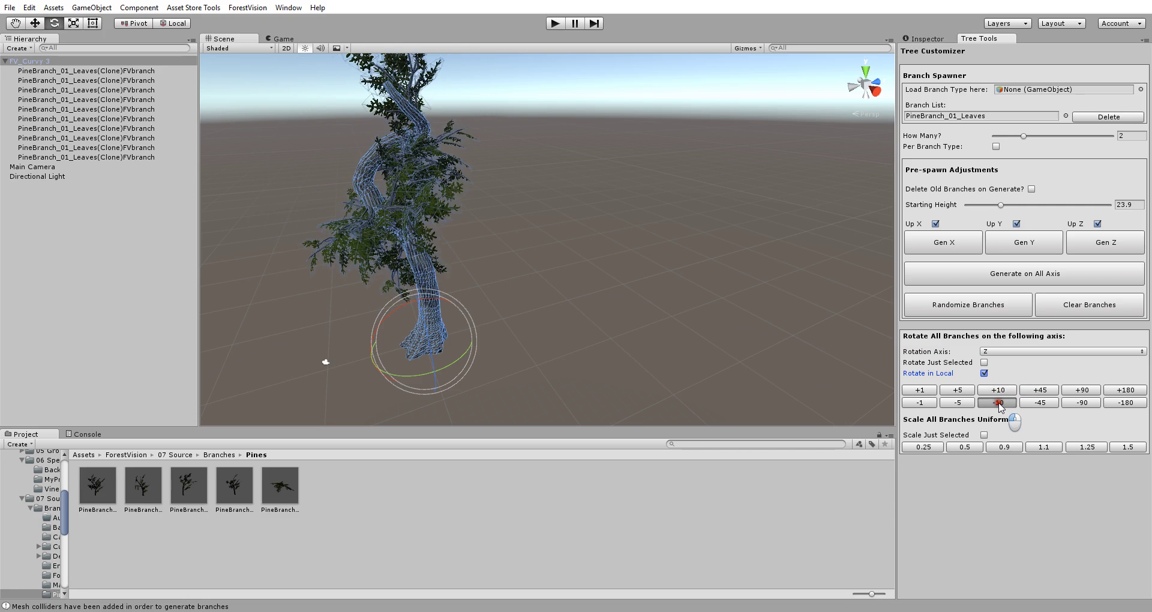
left_click(998, 402)
left_click(998, 403)
Toggle local rotation off and on, rotating branches another 10° around local Z.
left_click(998, 403)
left_click(996, 391)
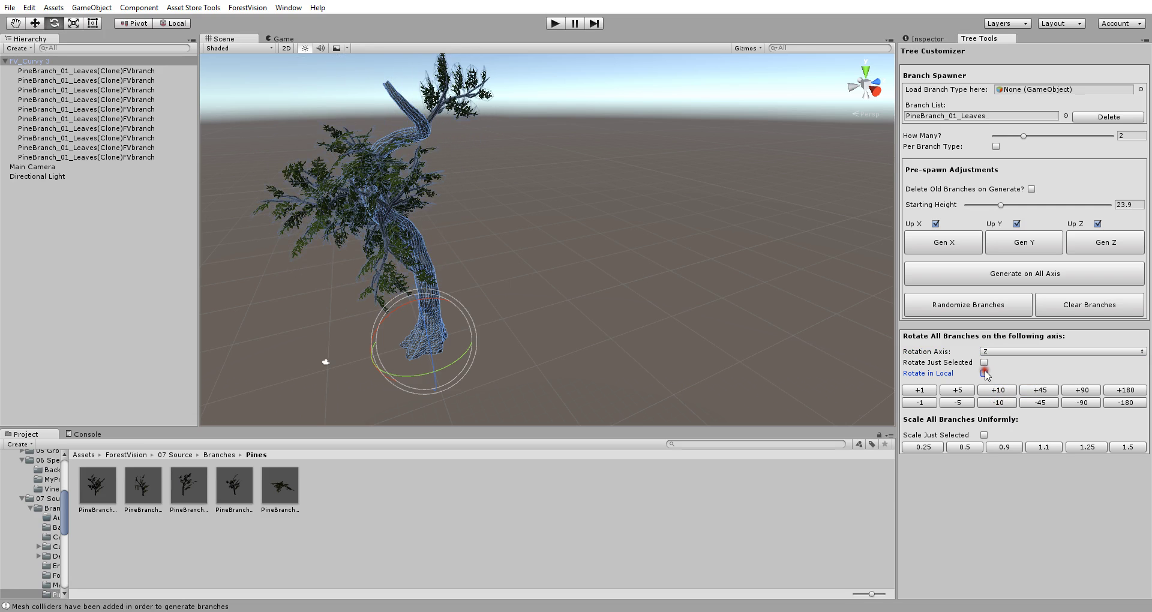
left_click(996, 390)
left_click(996, 391)
left_click(998, 403)
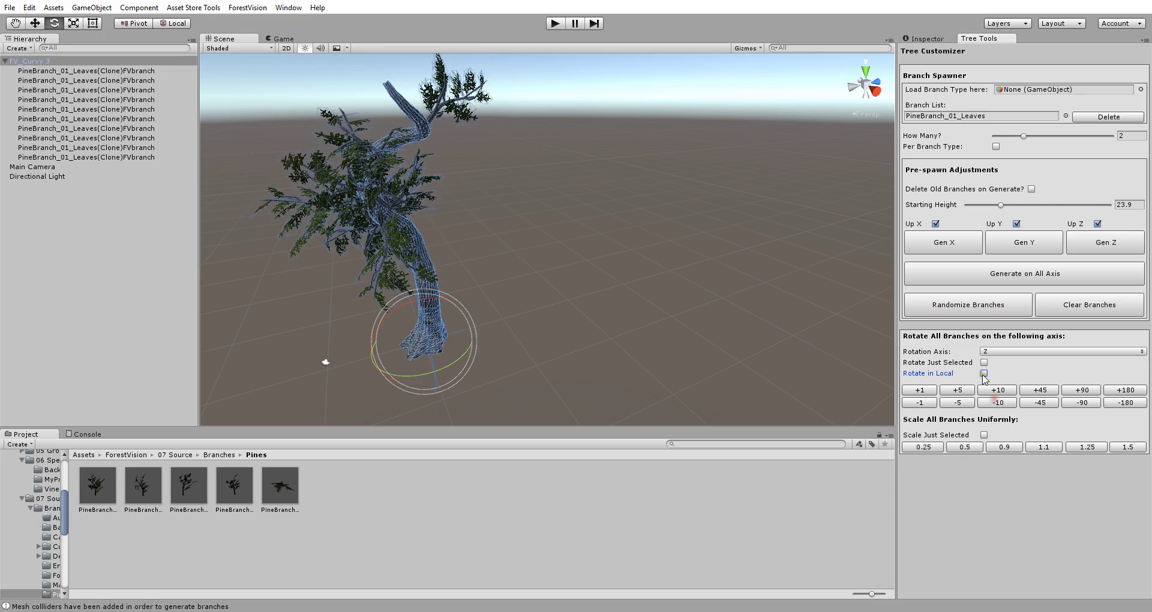
left_click(984, 373)
left_click(996, 390)
left_click(996, 390)
left_click(997, 391)
left_click(996, 391)
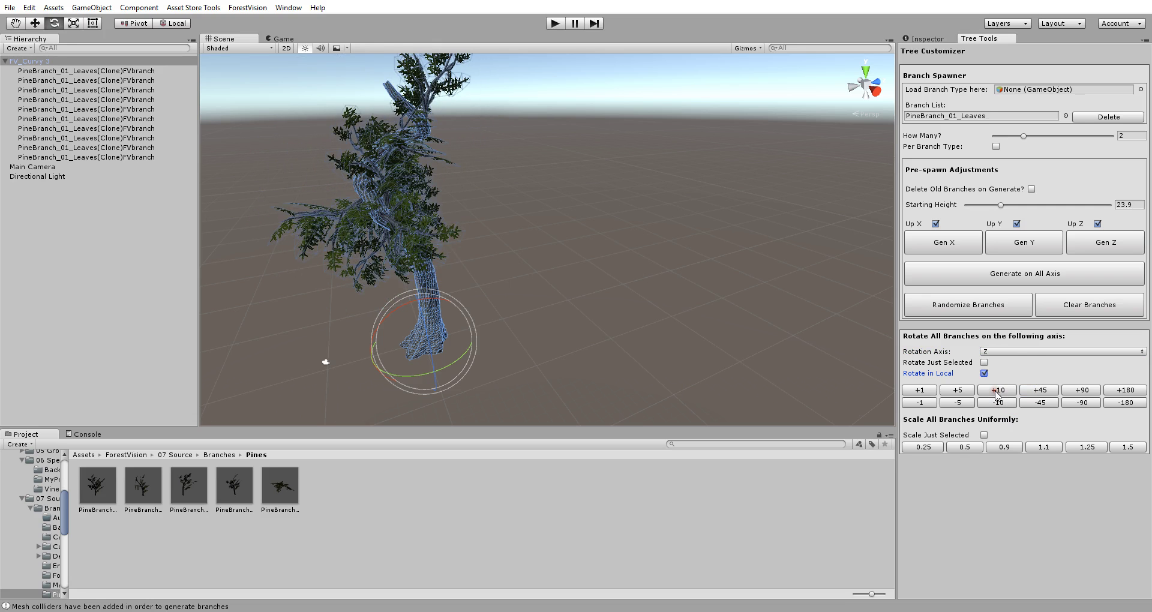
Switch the axis back to Y, spin branches 45° four times, then clear all branches.
left_click(1013, 352)
left_click(996, 372)
left_click(1039, 391)
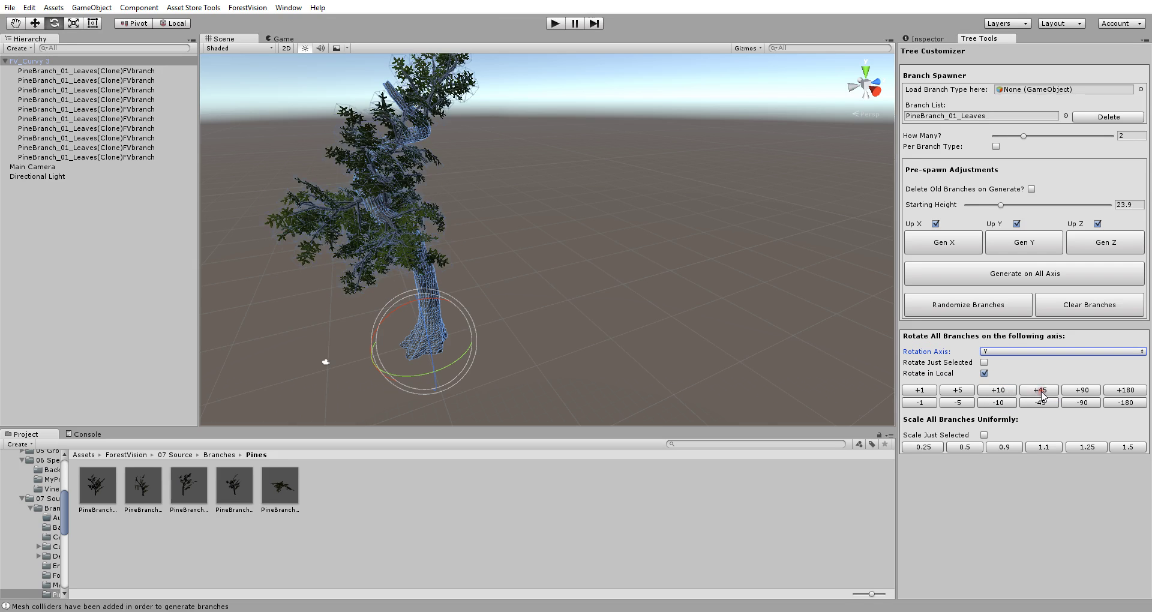
left_click(1040, 390)
left_click(1039, 391)
left_click(1040, 391)
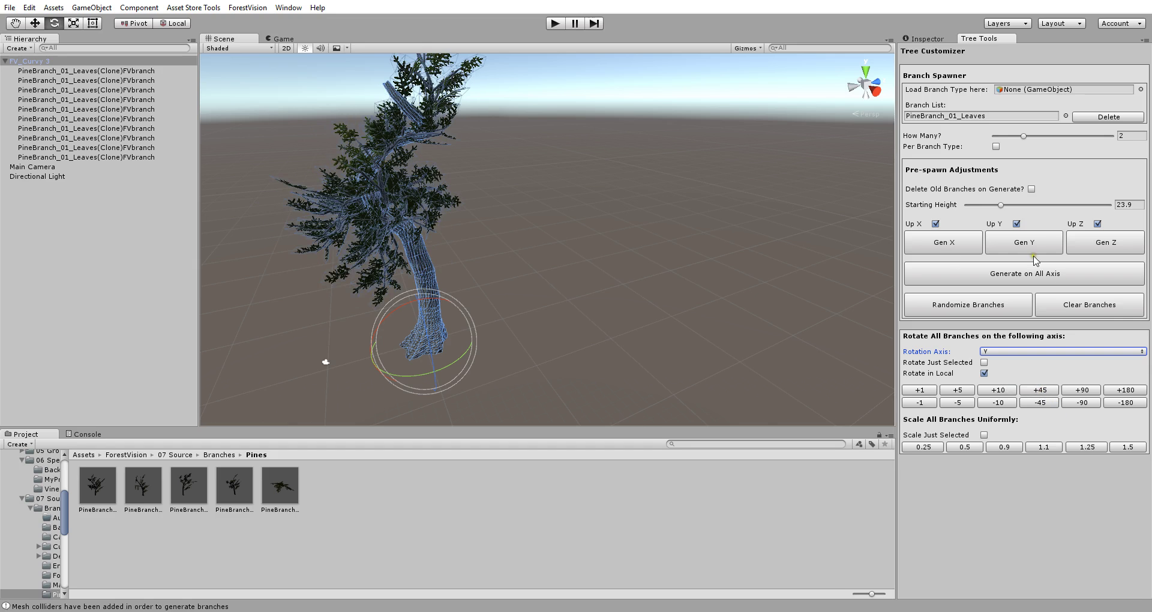
left_click(1083, 306)
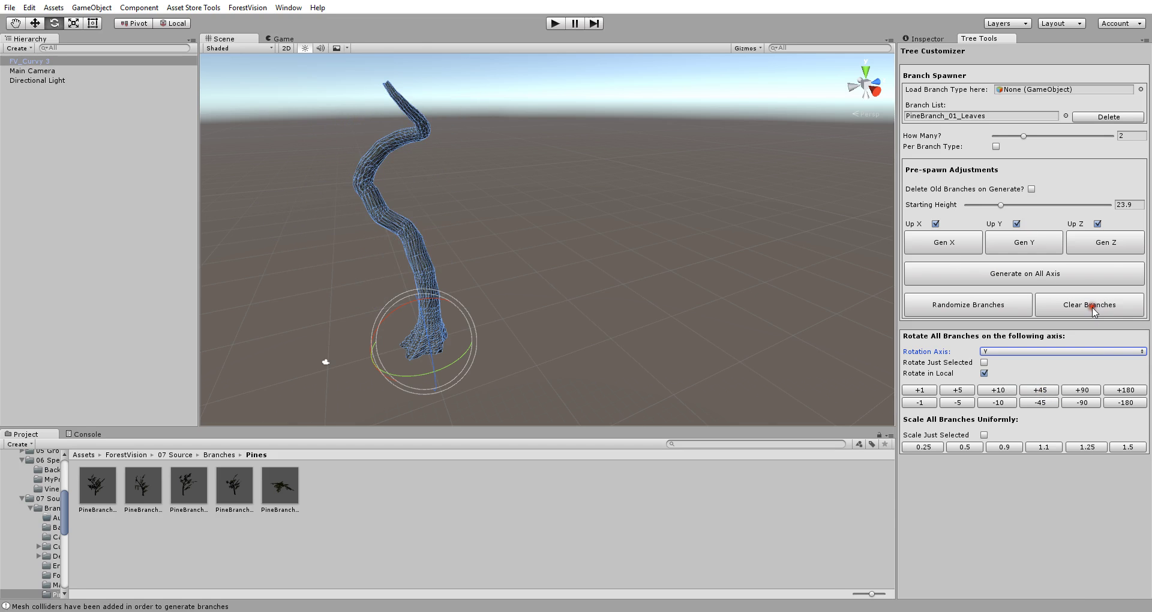
Generate pine branches on all axes twice and orbit closer to the tree.
left_click(1028, 274)
left_click(1029, 277)
left_click(1029, 277)
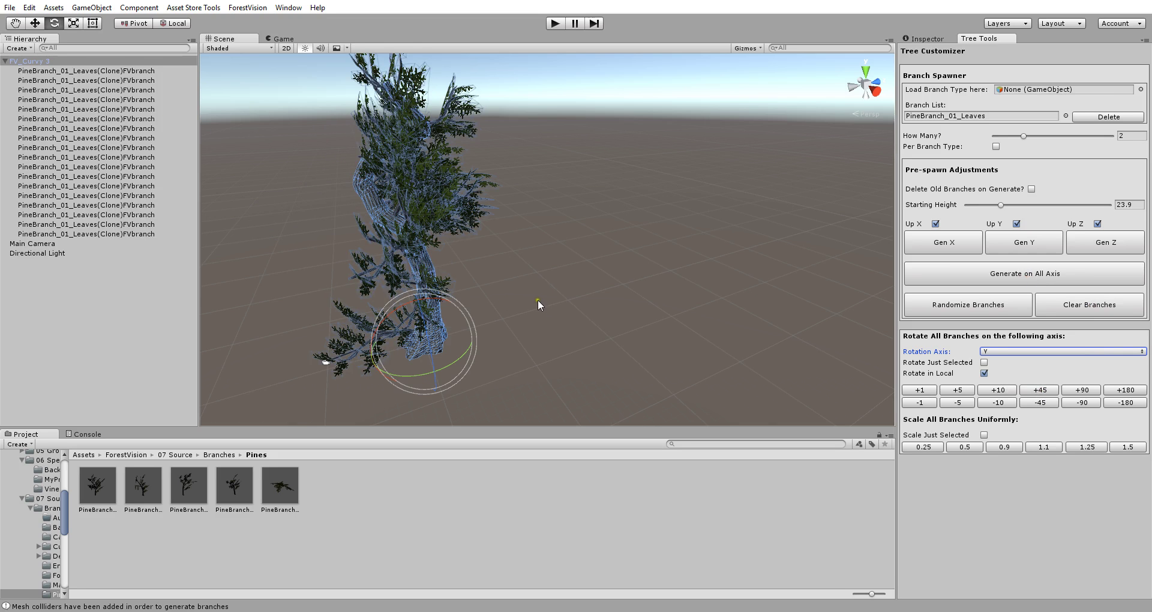
left_click_drag(538, 317, 880, 348, "alt")
Randomize the branch arrangement eleven times, then orbit around the tree.
left_click(964, 304)
left_click(964, 306)
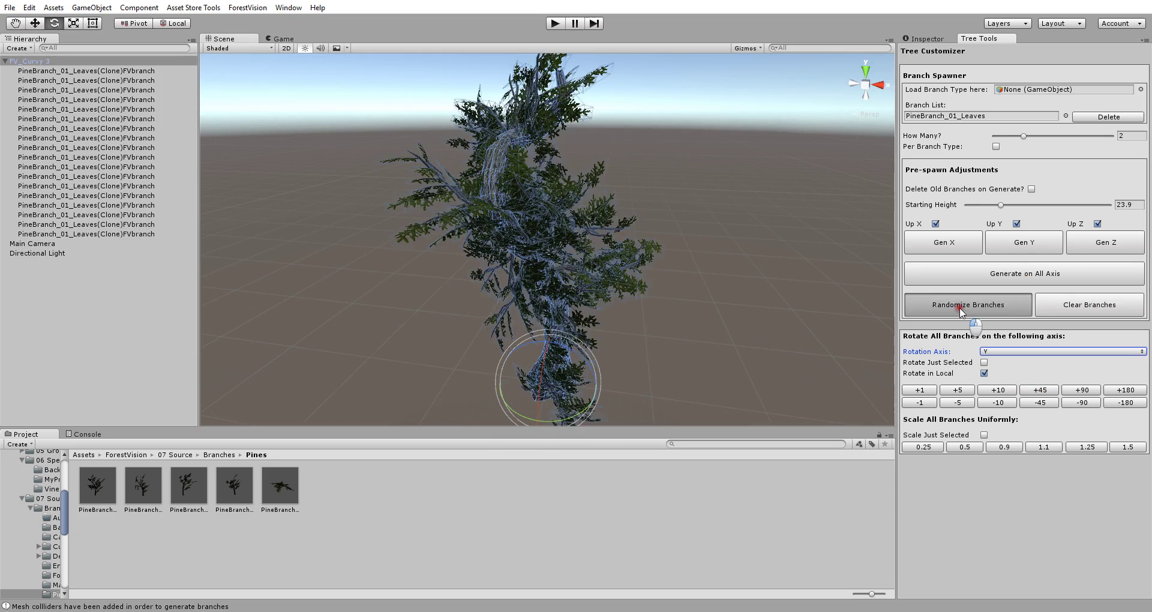
left_click(963, 307)
left_click(962, 309)
left_click(962, 311)
left_click(965, 312)
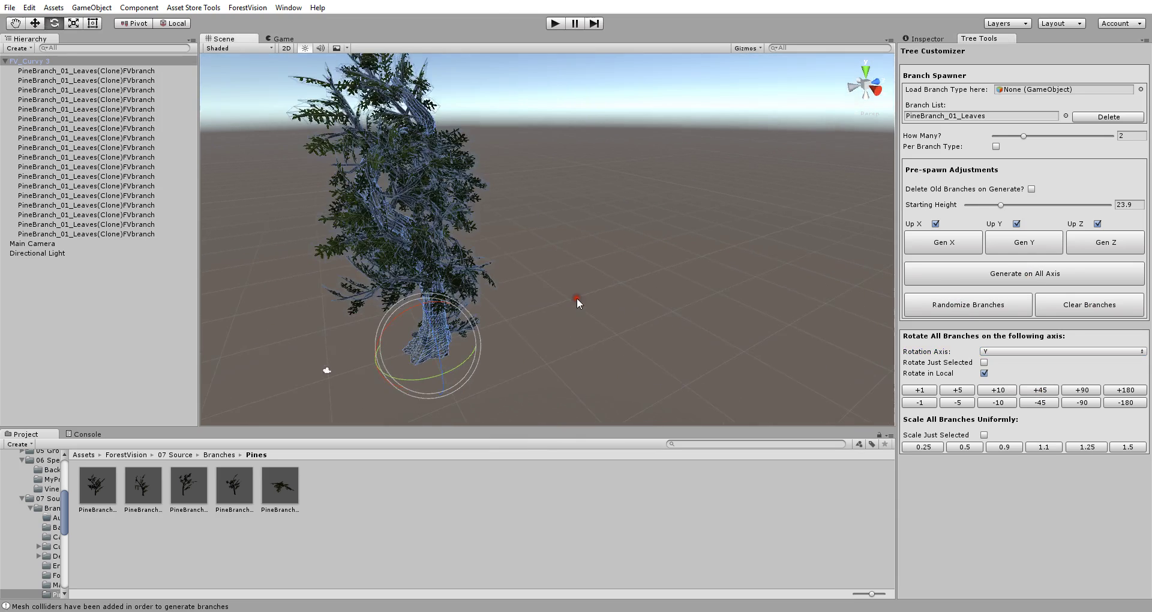
left_click(969, 310)
left_click(973, 311)
left_click(972, 308)
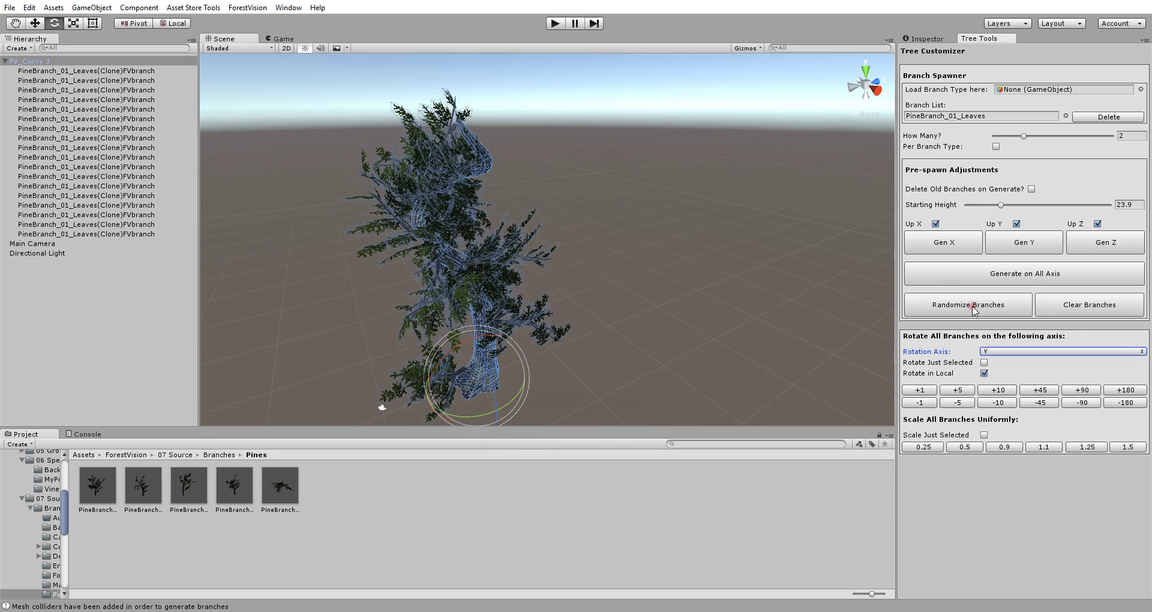
left_click(973, 307)
left_click(972, 308)
left_click_drag(676, 251, 661, 318, "alt")
Delete two low pine branches near the tree base, then reselect FV_Curvy 3.
left_click(661, 318)
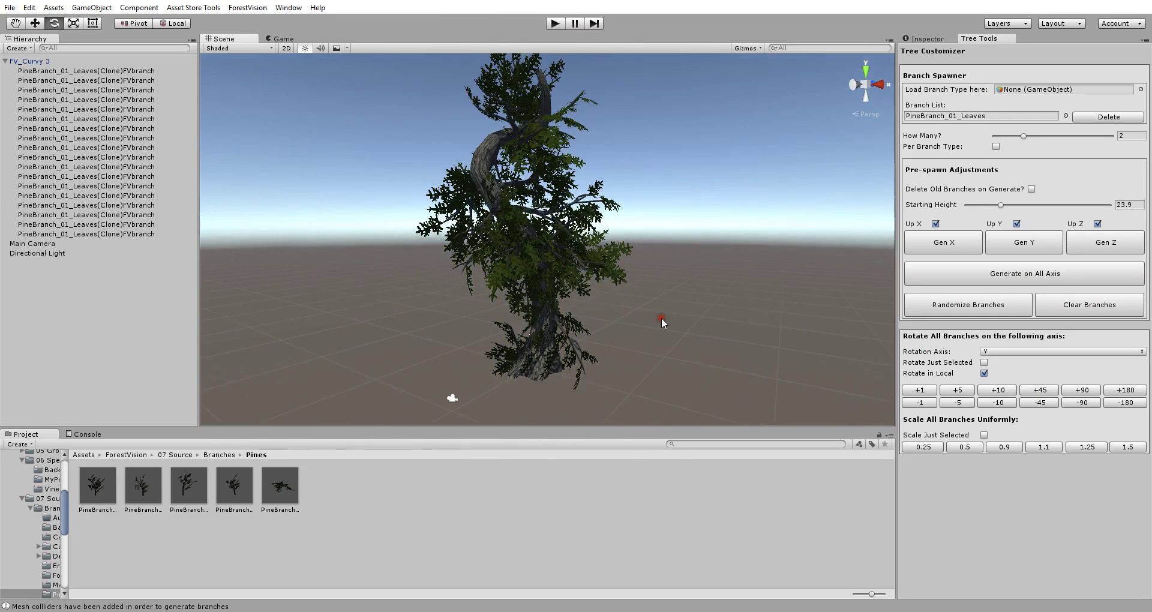
left_click(577, 324)
key("Delete")
left_click(504, 342)
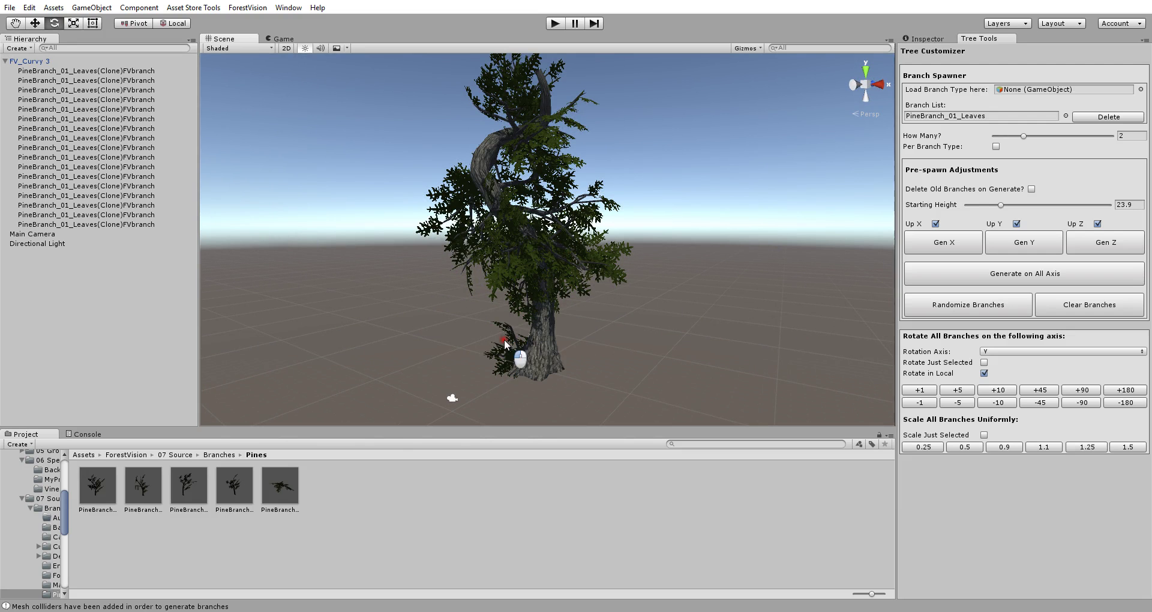
left_click(509, 347)
key("Delete")
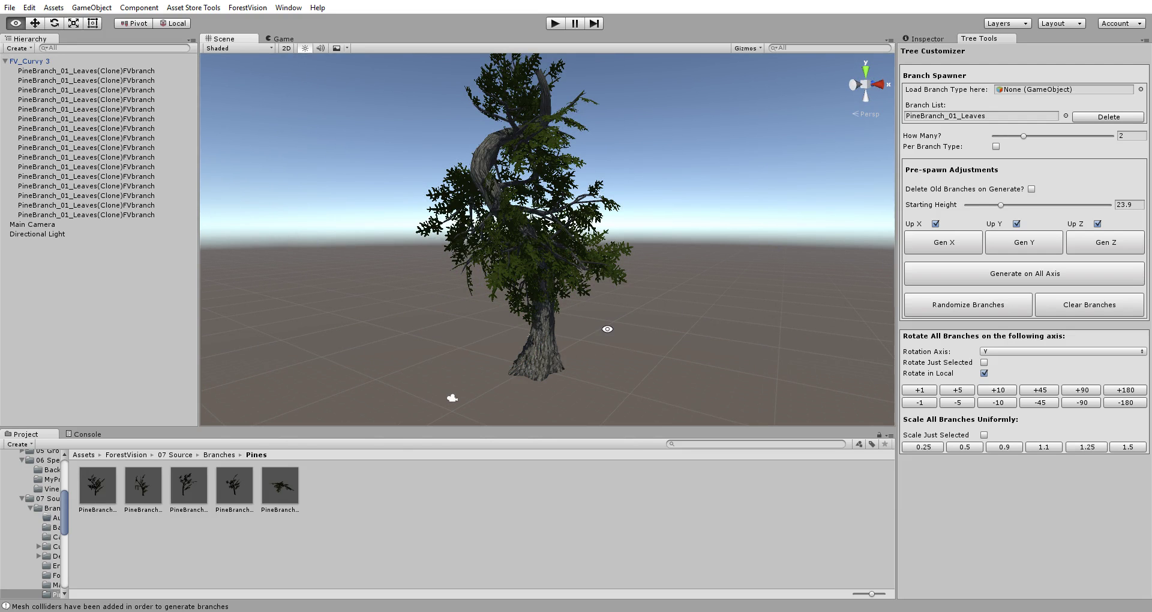
left_click_drag(619, 332, 610, 364, "alt")
left_click(609, 363)
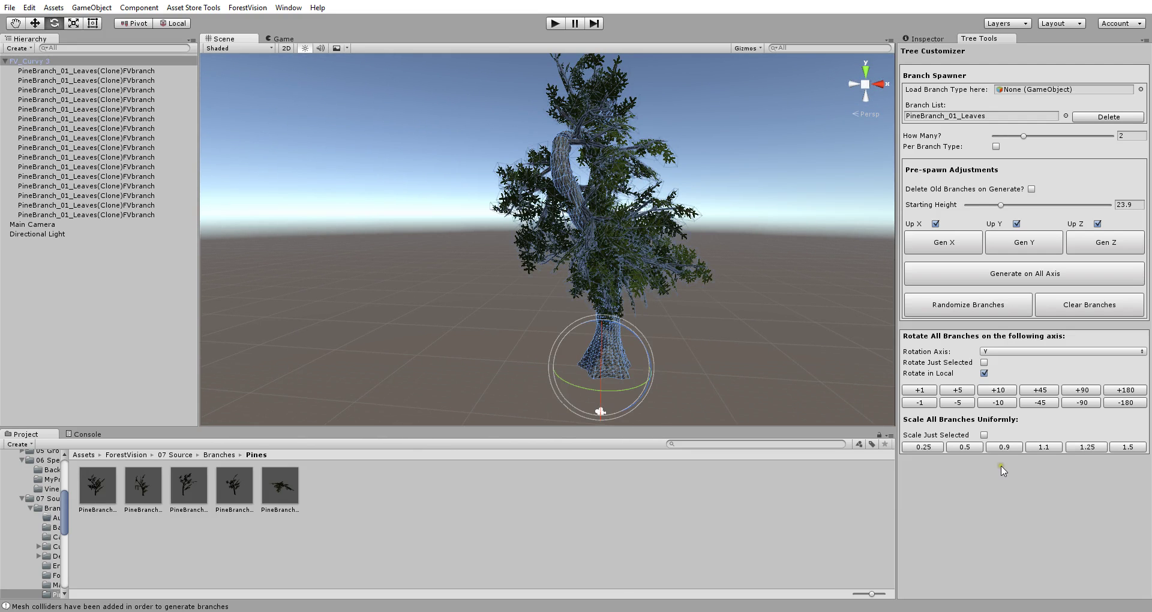
Rotate all branches 40° around Y in +10° steps.
left_click(999, 390)
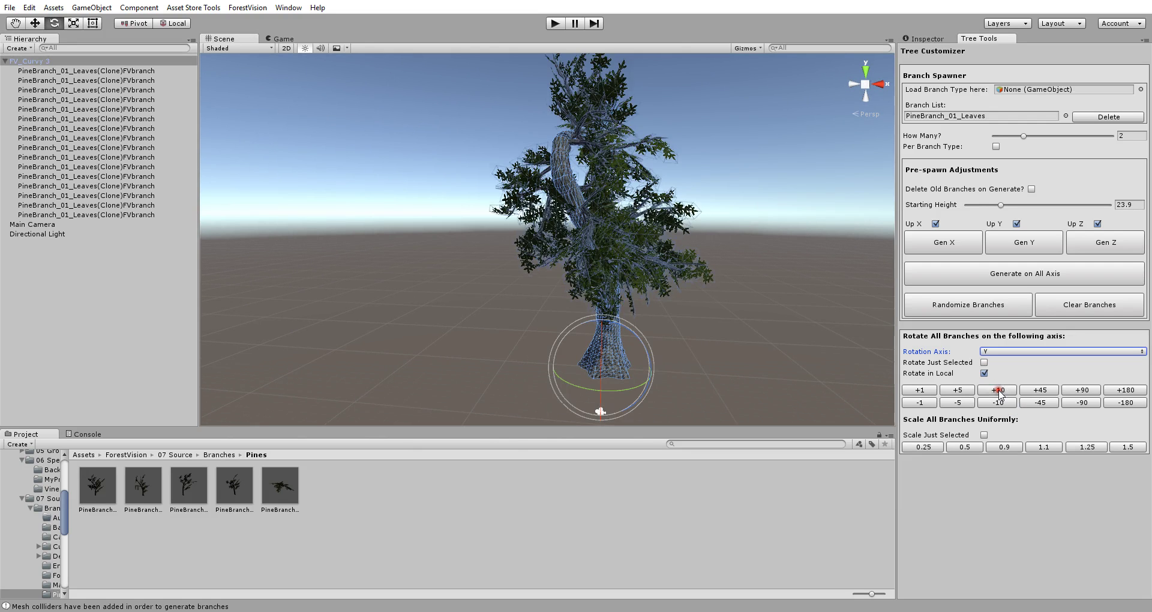
left_click(999, 390)
left_click(999, 390)
left_click(999, 390)
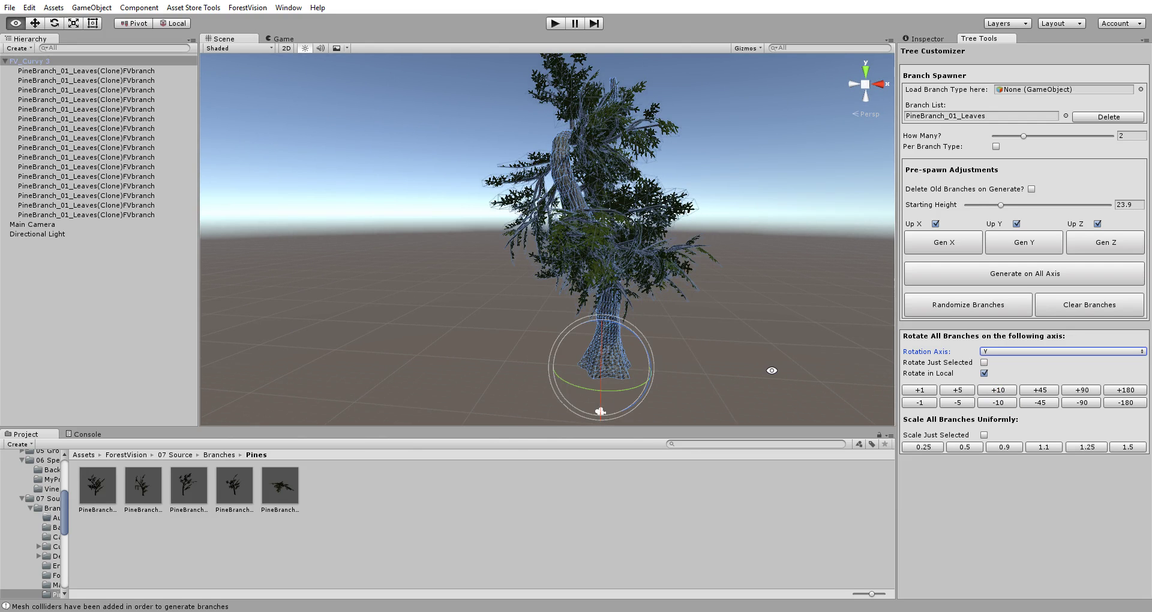
left_click_drag(762, 387, 372, 402, "alt")
Spin all branches with four +90°, four +180°, and two more +90° turns.
left_click(1090, 393)
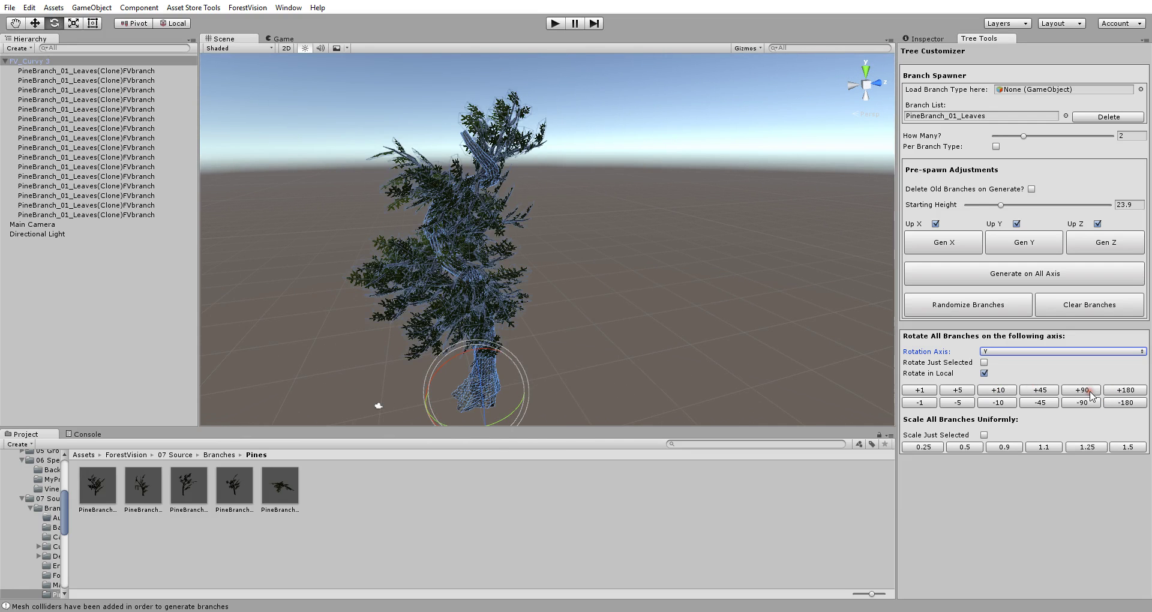
left_click(1090, 393)
left_click(1089, 392)
left_click(1089, 393)
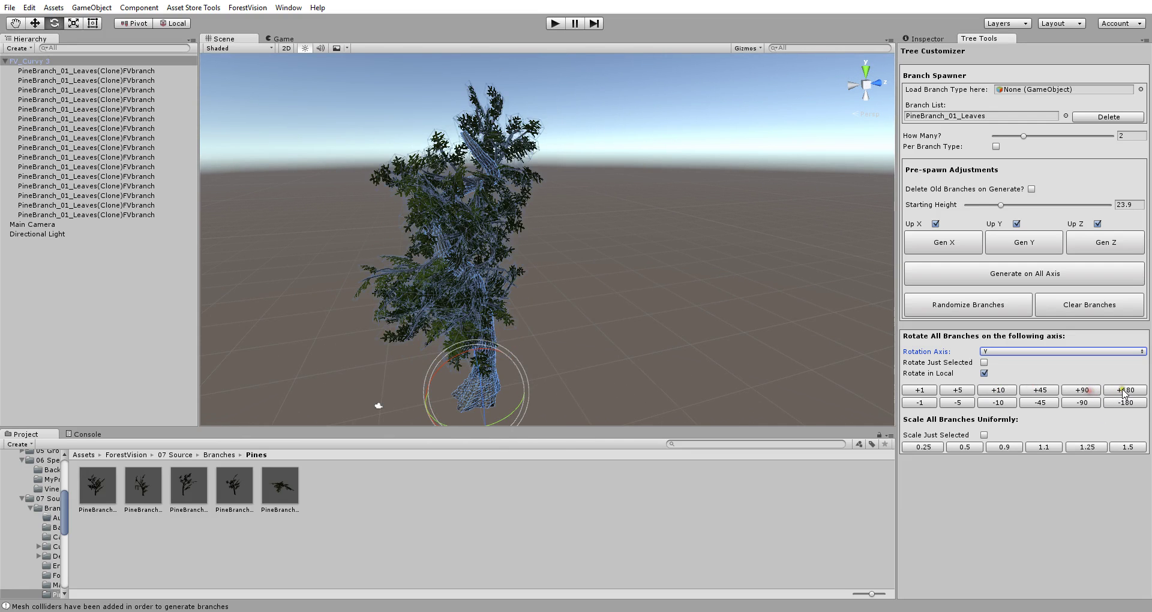
left_click(1126, 390)
left_click(1126, 391)
left_click(1126, 390)
left_click(1126, 390)
left_click(1085, 392)
left_click(1086, 393)
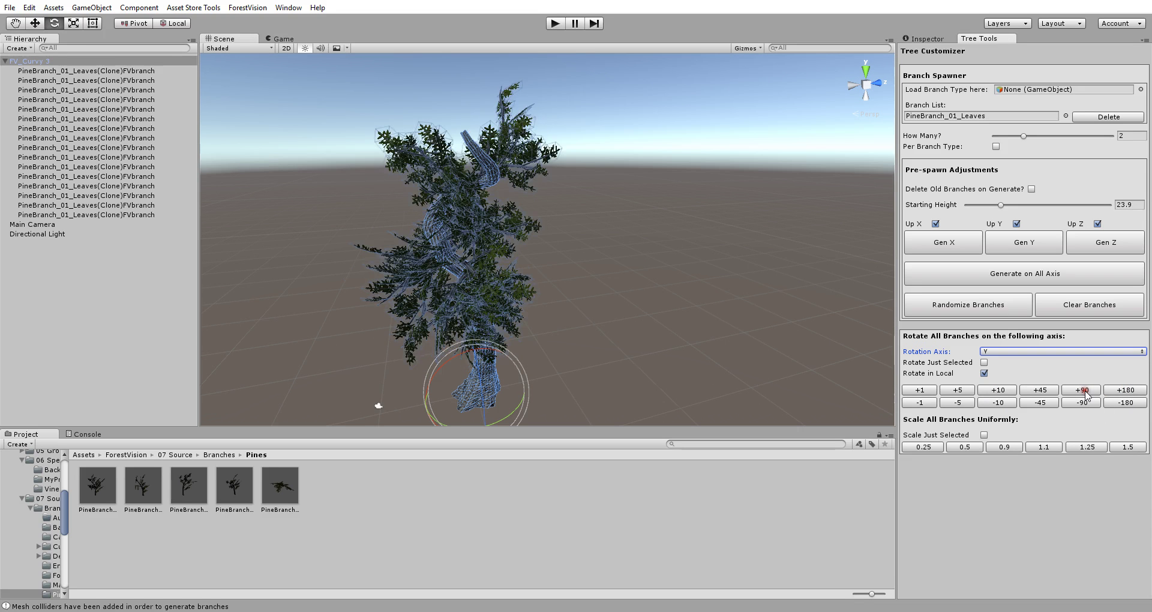
Nudge all branches seven times by +5°, then turn off Rotate in Local.
left_click(949, 392)
left_click(951, 392)
left_click(954, 392)
left_click(957, 392)
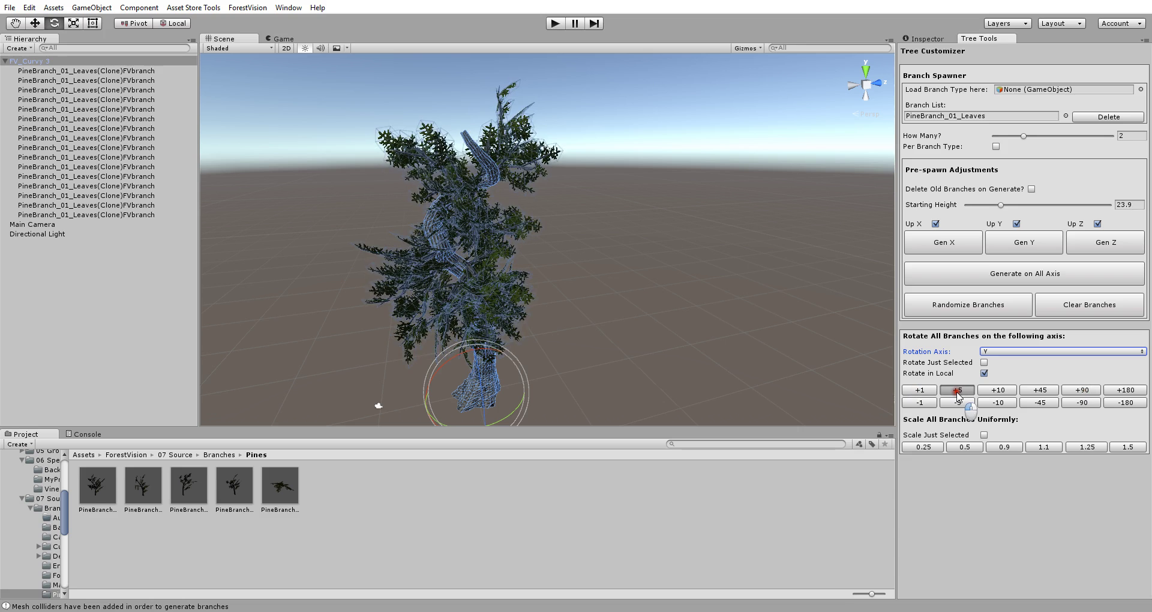
left_click(958, 393)
left_click(958, 393)
left_click(958, 392)
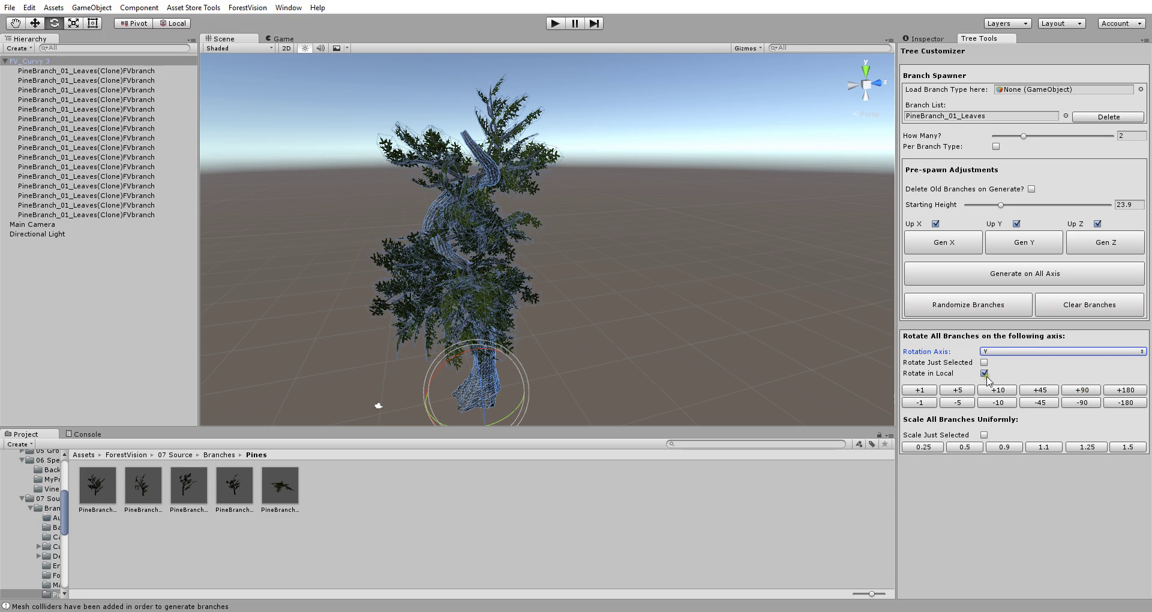
left_click(983, 373)
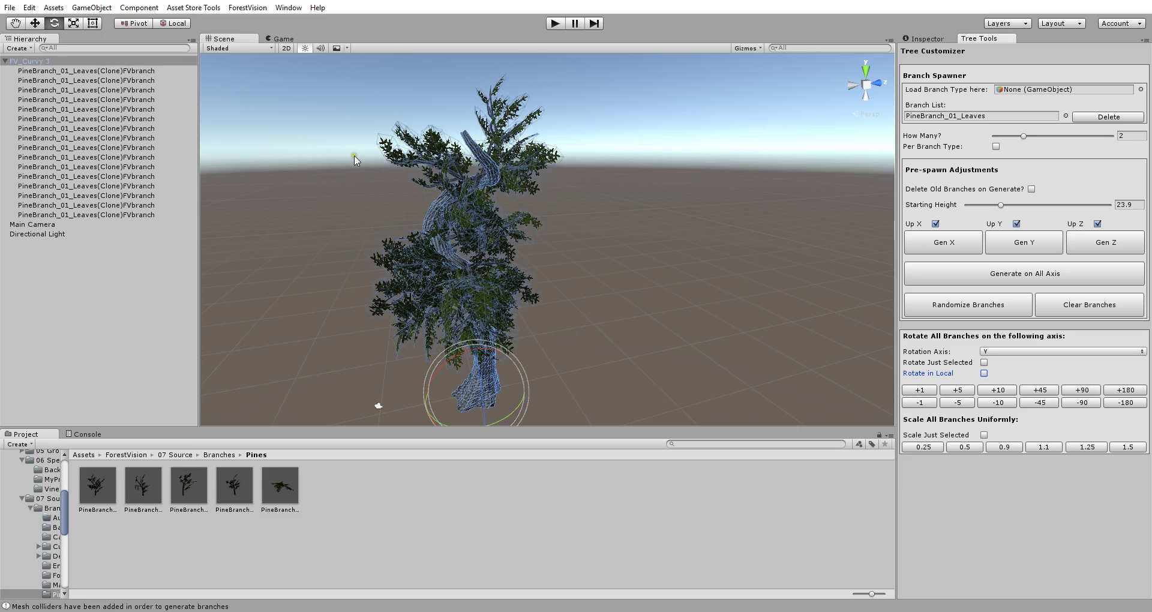
Select two upper branches, enable Rotate Just Selected, and rotate them 10°.
left_click_drag(355, 108, 471, 189)
left_click(419, 140)
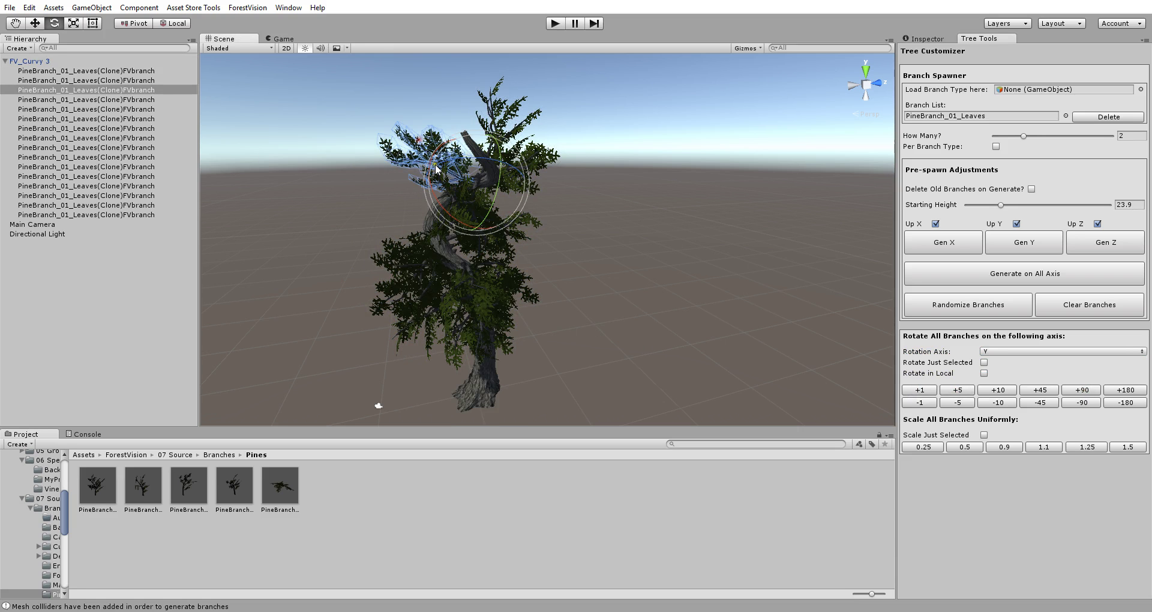
left_click(497, 111, "shift")
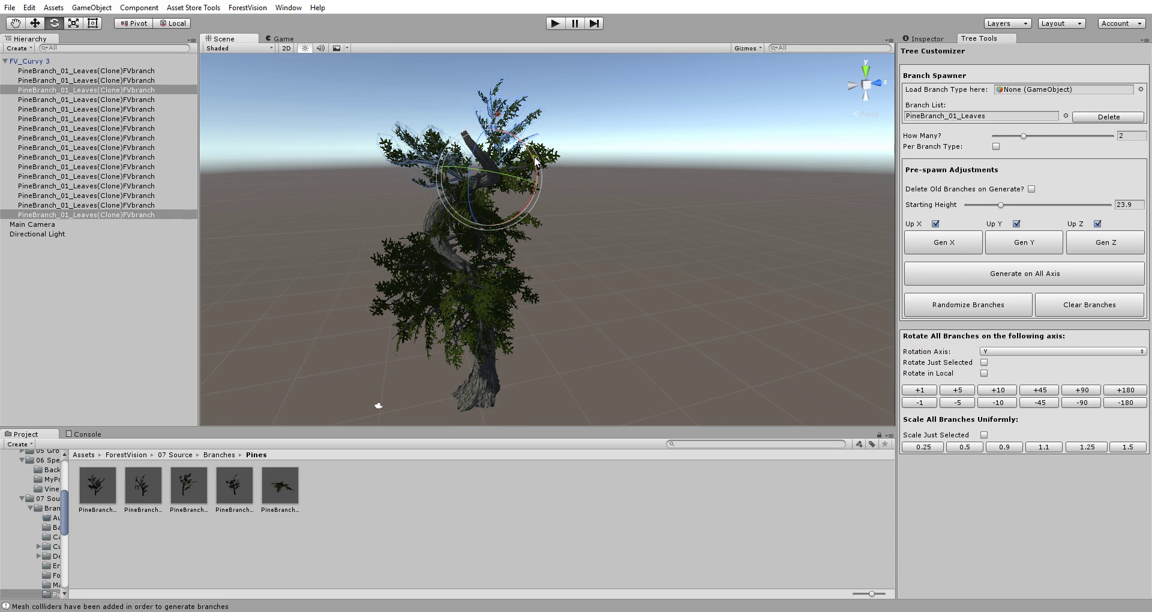
left_click(984, 362)
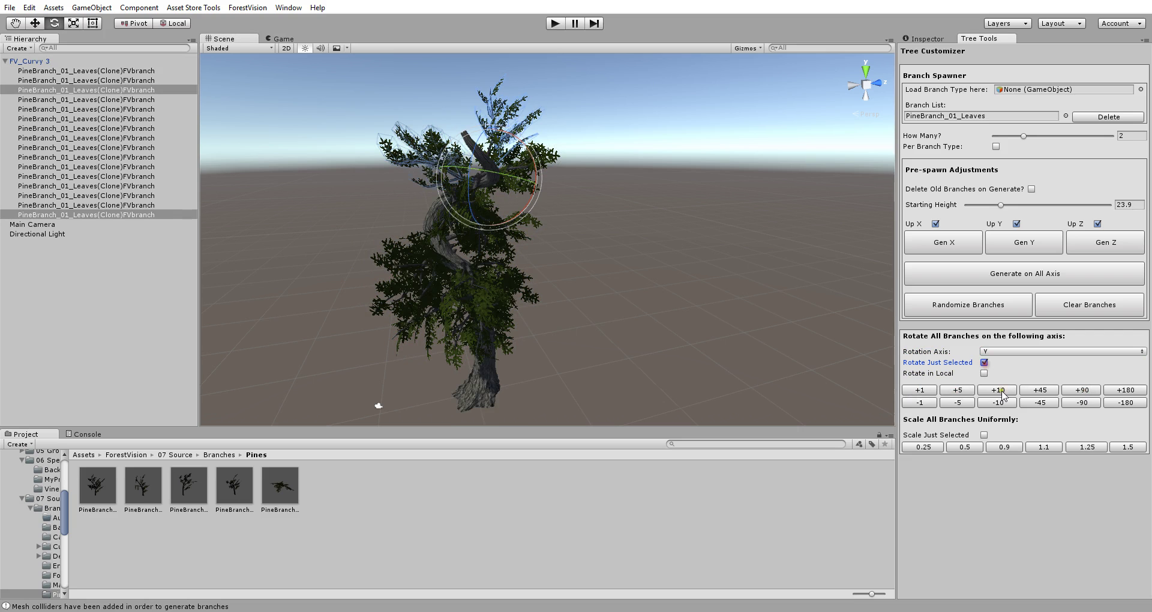
left_click(998, 390)
left_click(665, 228)
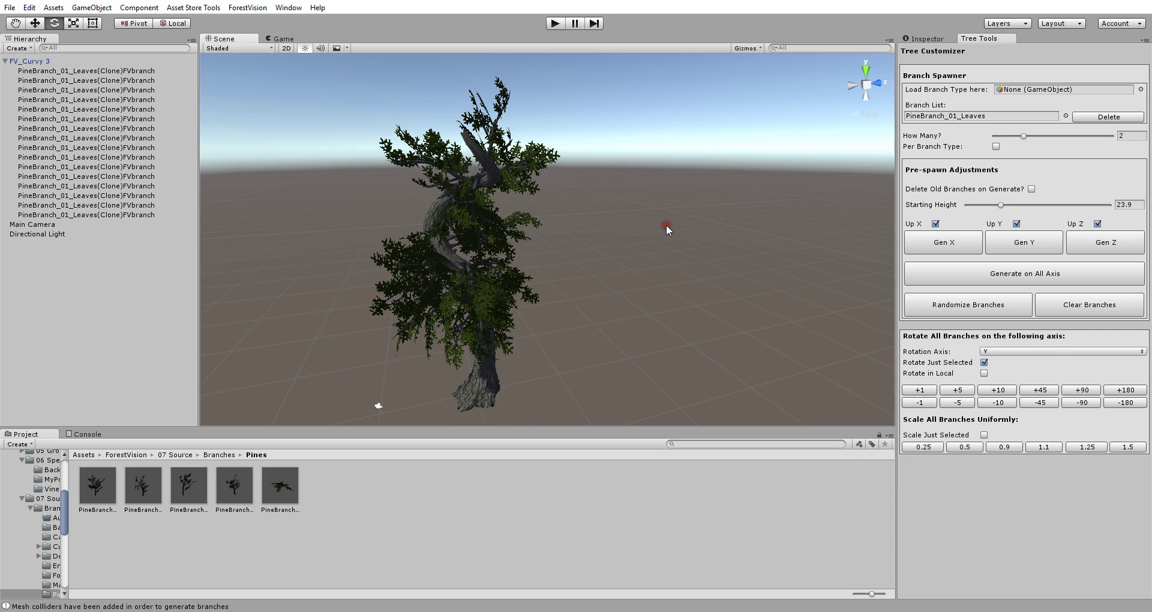
Swing the top branch right, then rotate it by 45°, 90°, and 180° steps on Y.
left_click(504, 138)
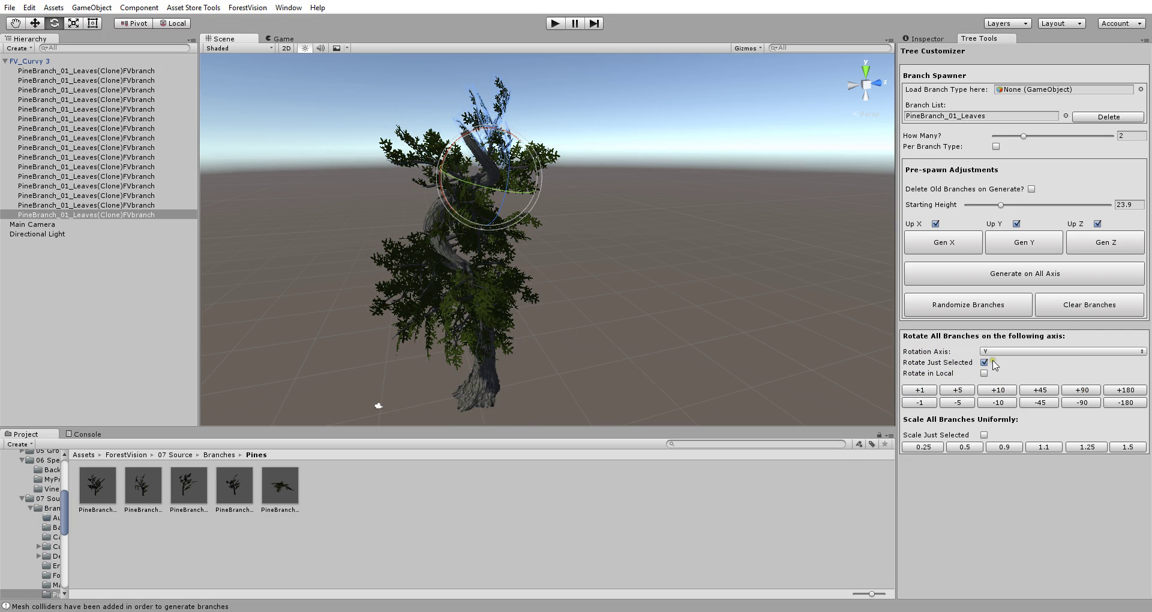
left_click_drag(506, 146, 533, 199)
left_click(1039, 390)
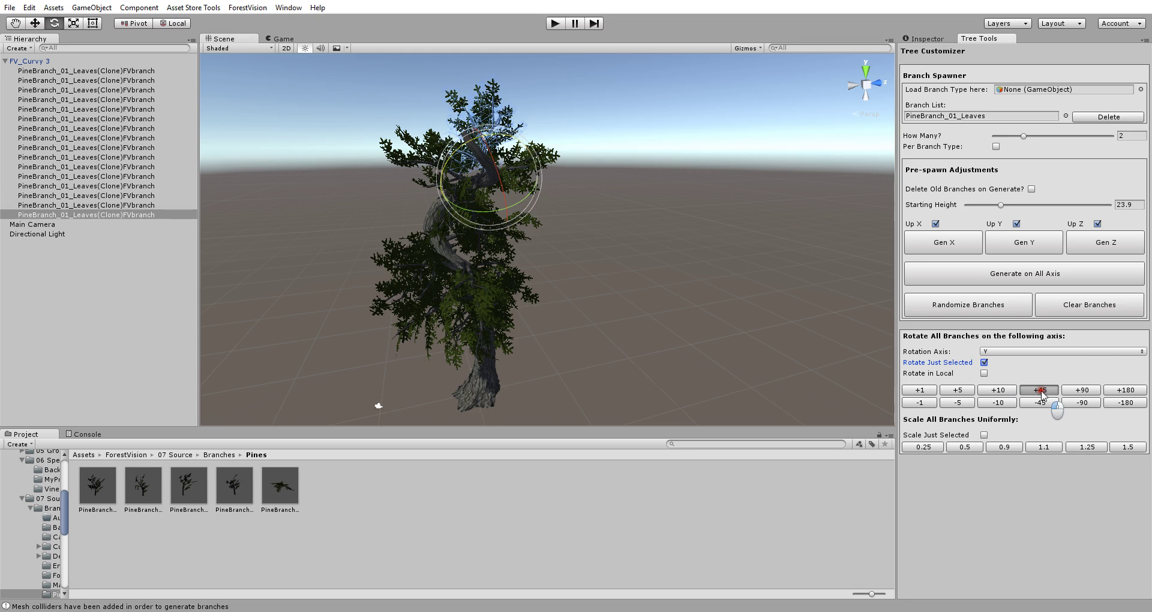
left_click(1040, 391)
left_click(1040, 390)
left_click(1041, 392)
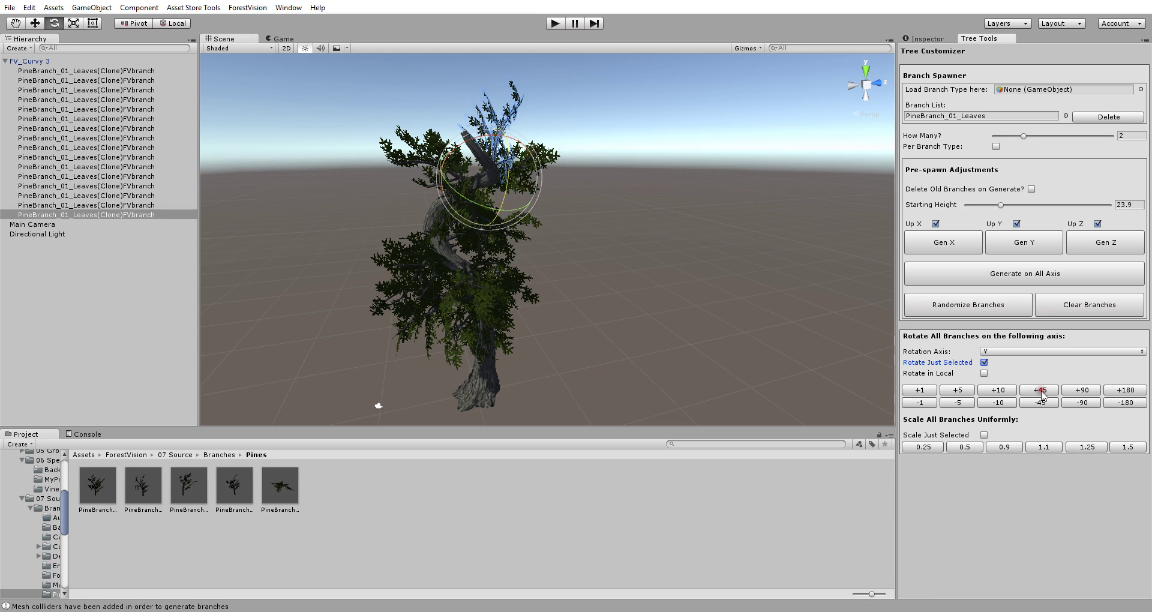
left_click(1083, 391)
left_click(1086, 393)
left_click(1126, 391)
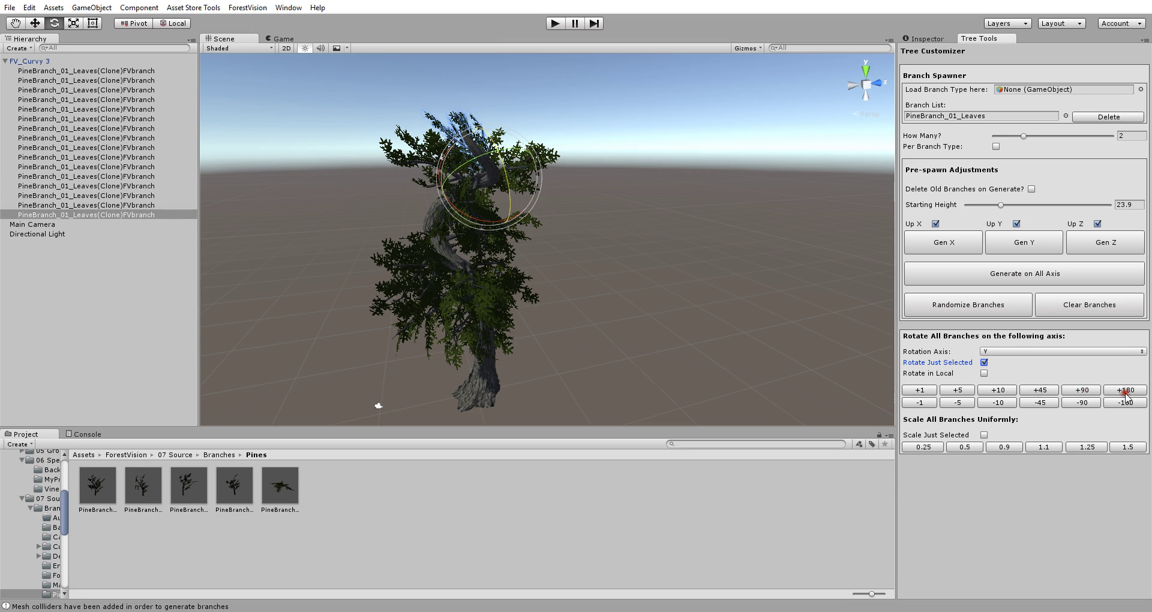
left_click(1126, 391)
Set the rotation axis to Z and flip the top branch to point upward.
left_click(1021, 351)
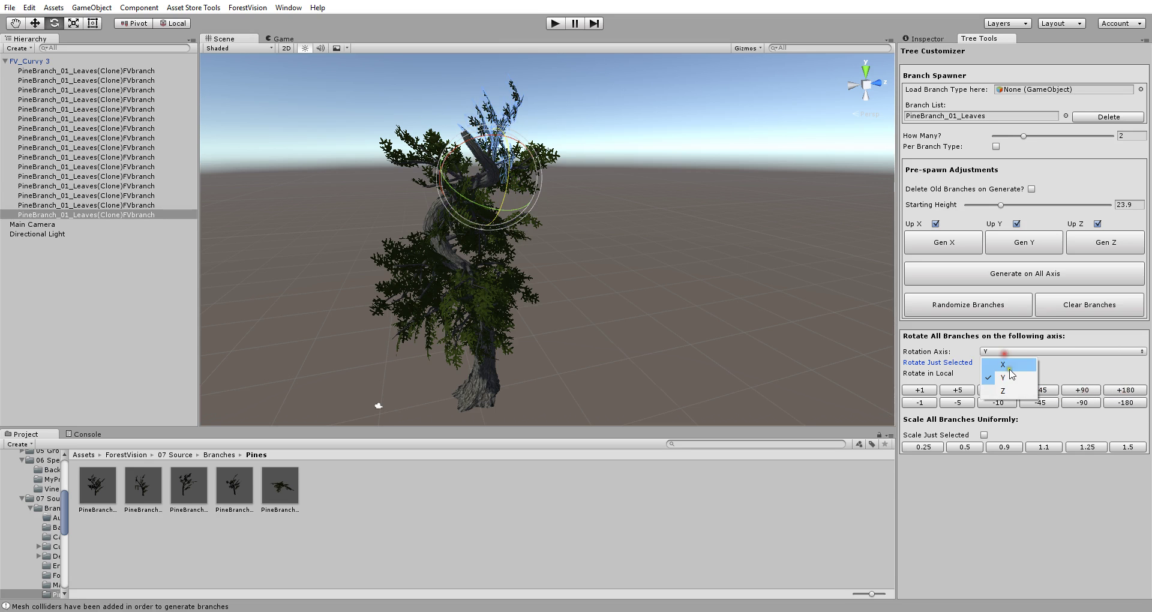
left_click(1013, 384)
left_click(1119, 390)
left_click(1119, 388)
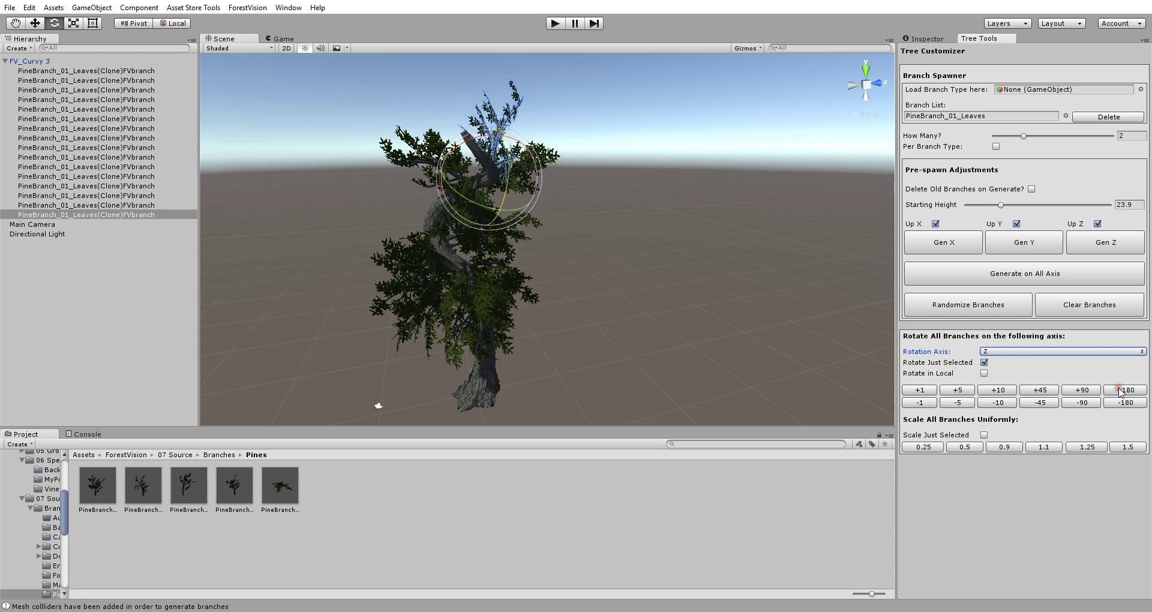
left_click(1119, 389)
left_click(1124, 391)
left_click(984, 362)
left_click(639, 298)
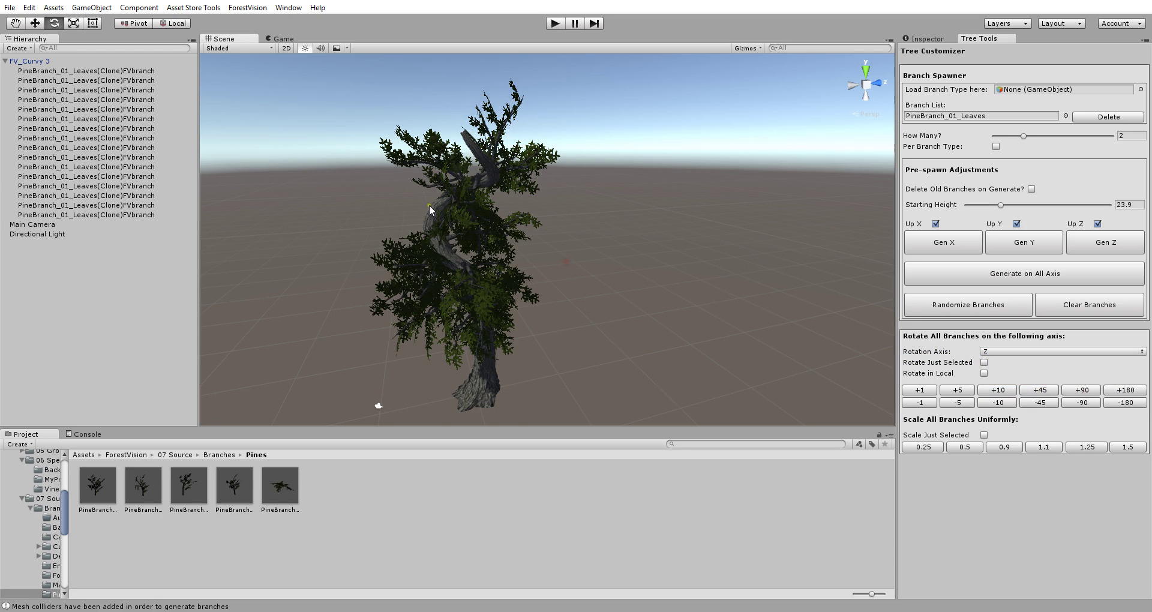
Select the whole FV_Curvy 3 tree and rotate all branches in repeated 10-degree Z steps.
left_click(493, 386)
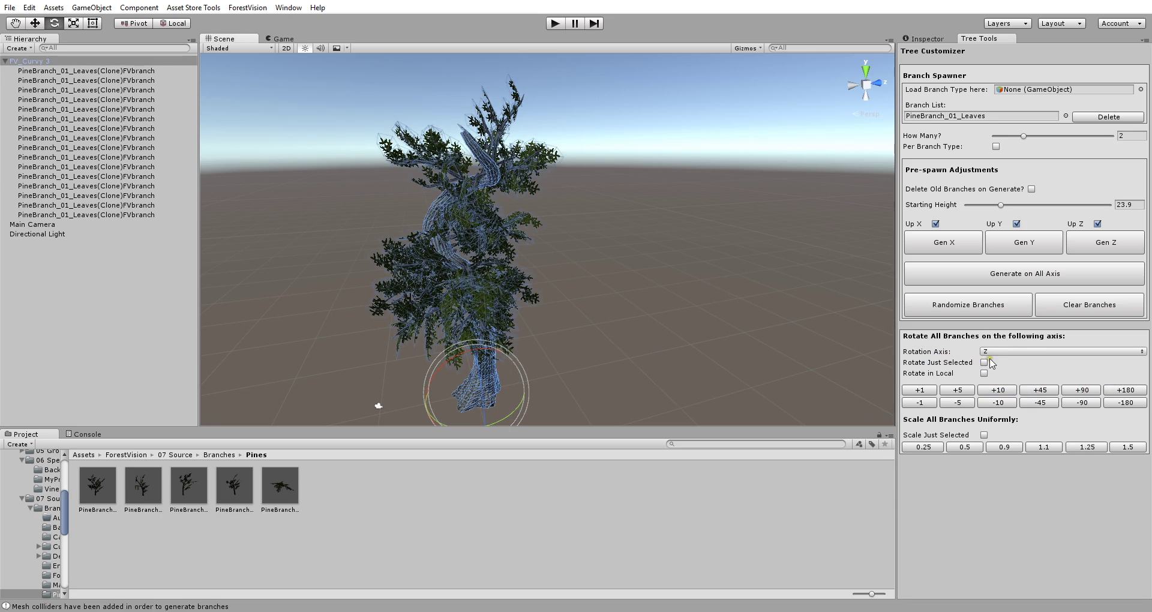
left_click(997, 390)
left_click(997, 390)
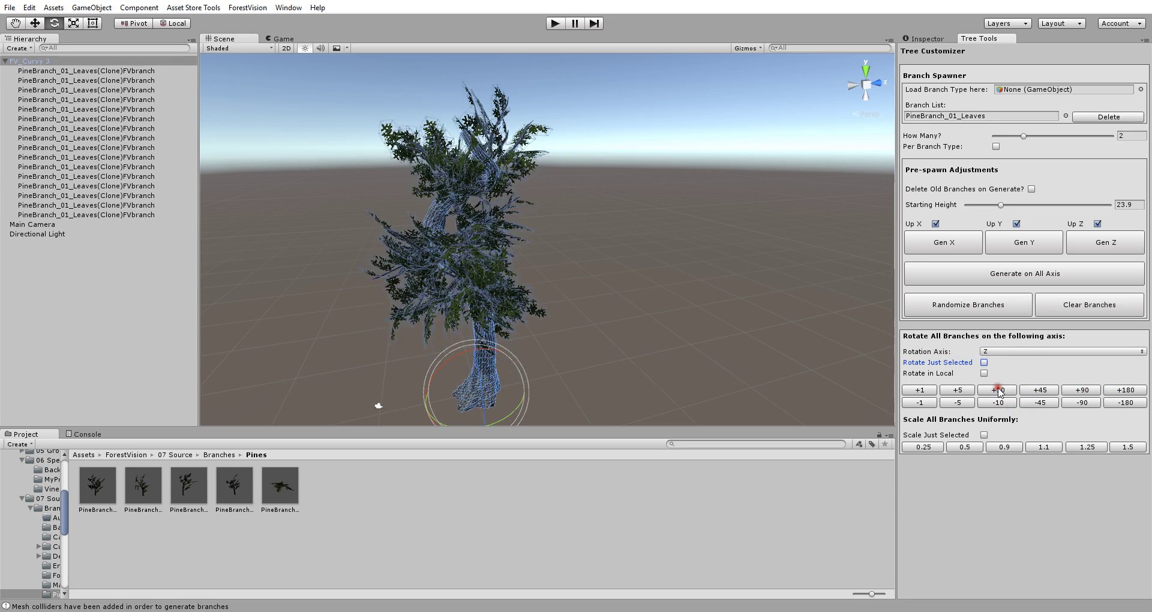
left_click(997, 390)
left_click(998, 391)
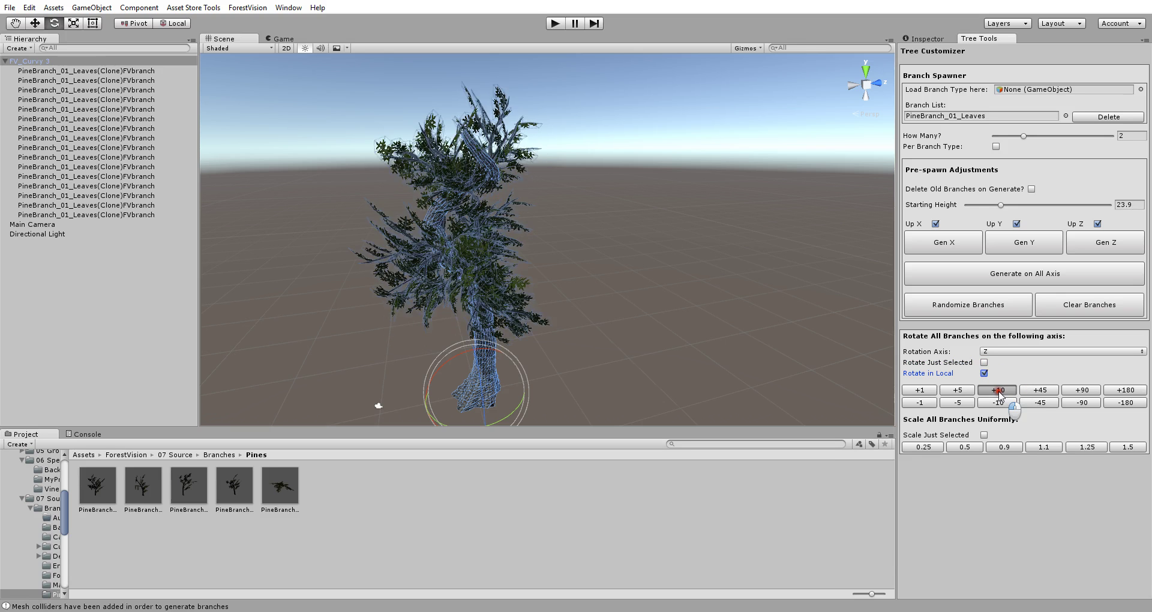
left_click(998, 391)
left_click(998, 391)
left_click(998, 391)
left_click(998, 391)
left_click(966, 388)
left_click_drag(537, 275, 792, 258, "alt")
left_click_drag(715, 284, 660, 264, "alt")
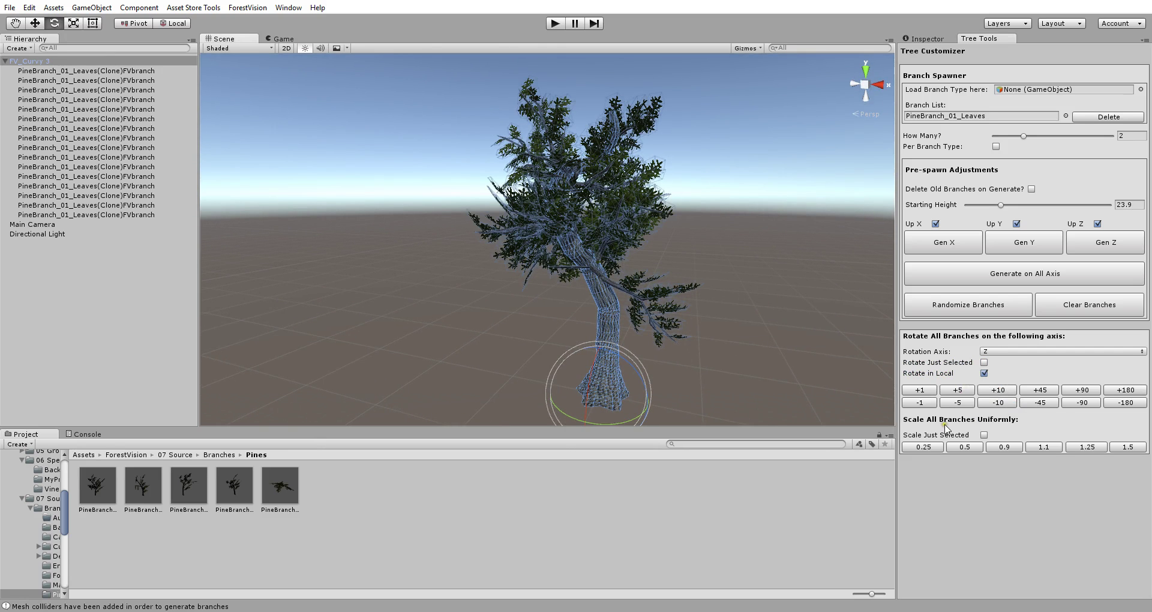
Rescale all branches using the 0.9, 1.1, 0.25, 1.5 and 1.25 presets.
left_click(1012, 449)
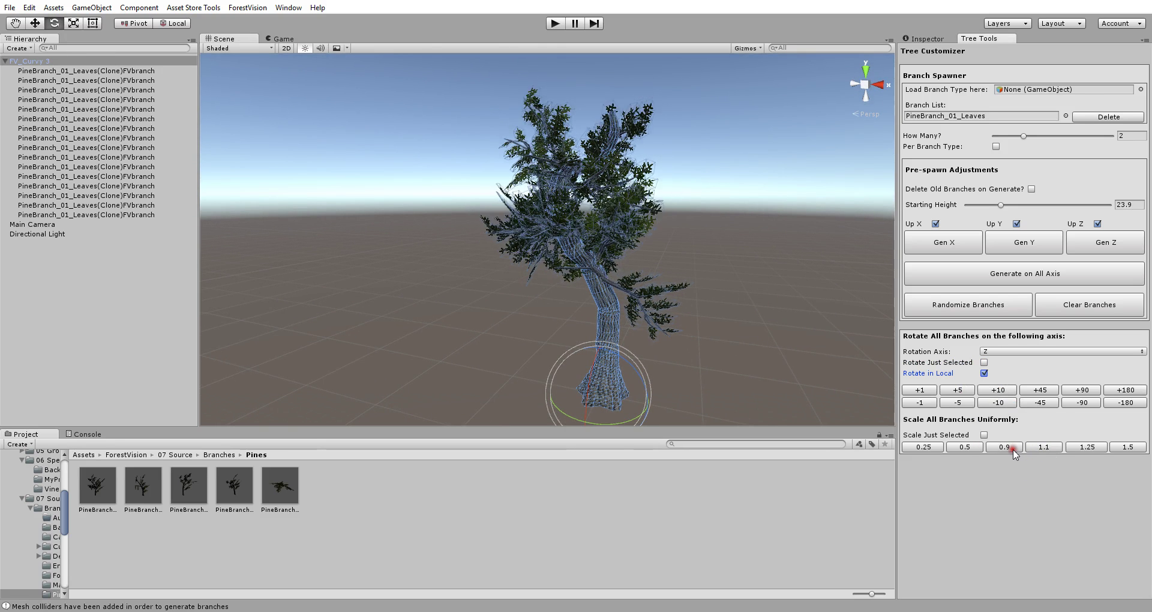
left_click(1012, 449)
left_click(1013, 448)
left_click(1013, 449)
left_click(1044, 447)
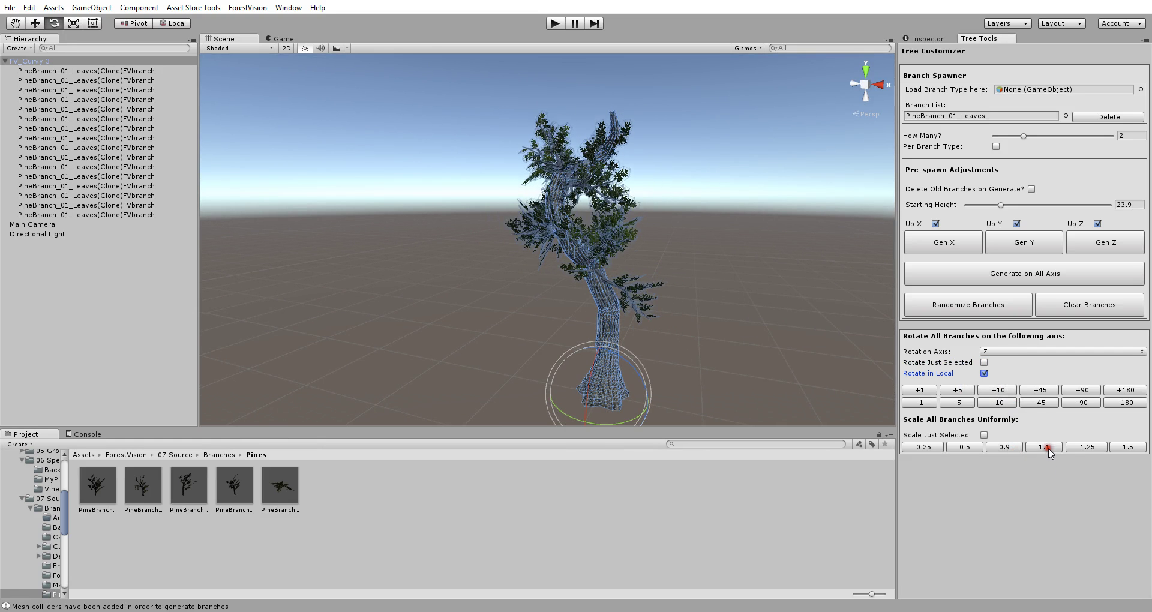
left_click(1045, 447)
left_click(1046, 448)
left_click(1047, 448)
left_click(1047, 448)
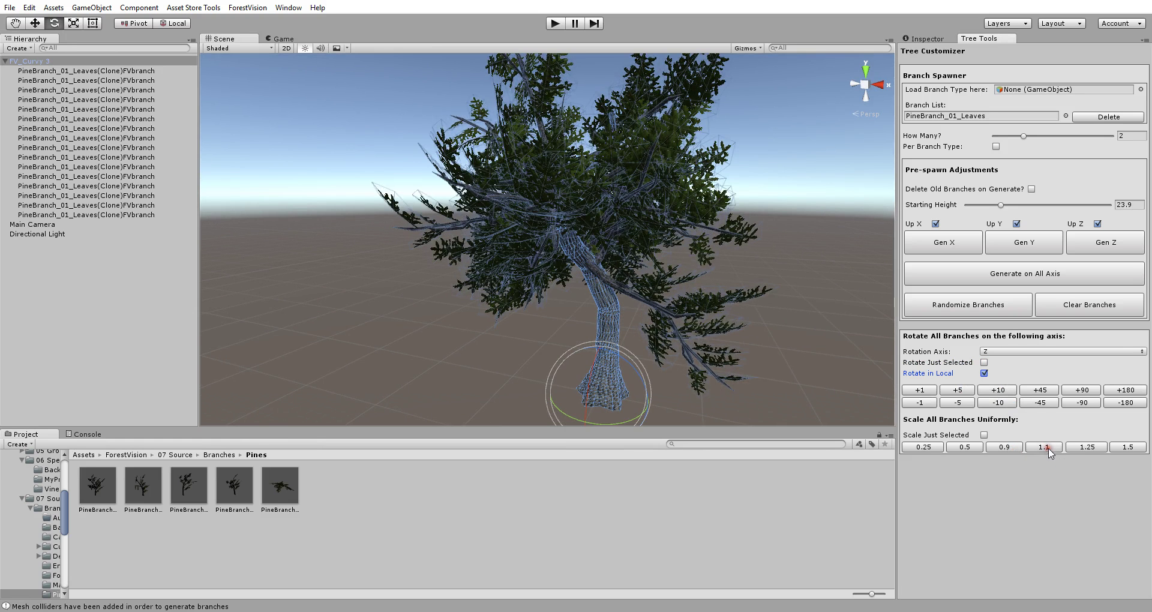
left_click(925, 447)
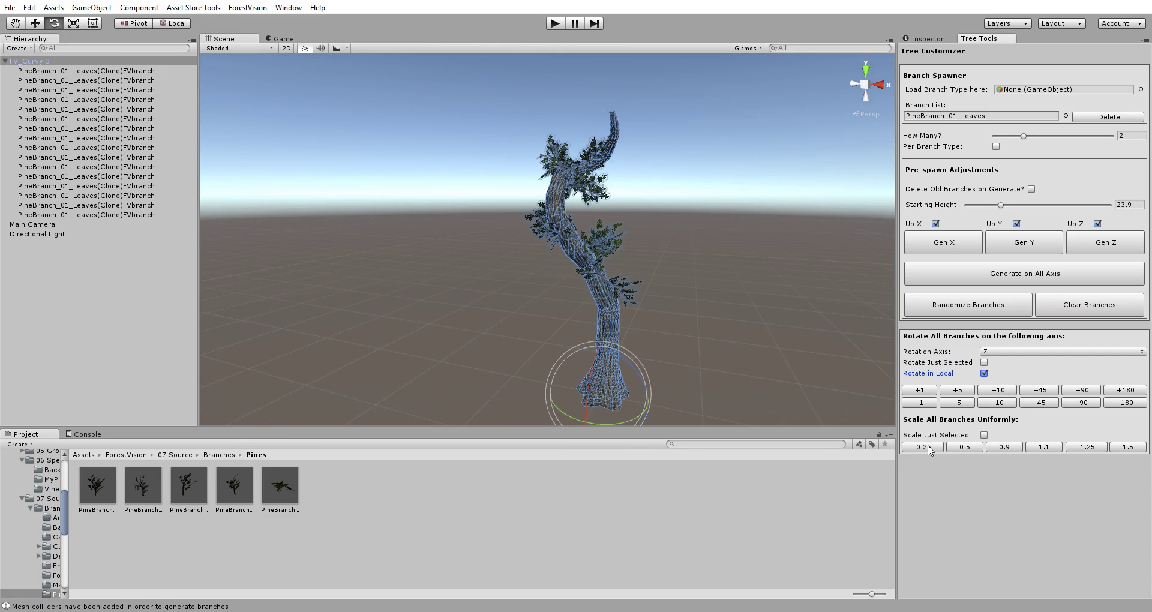
left_click(1121, 448)
left_click(1123, 448)
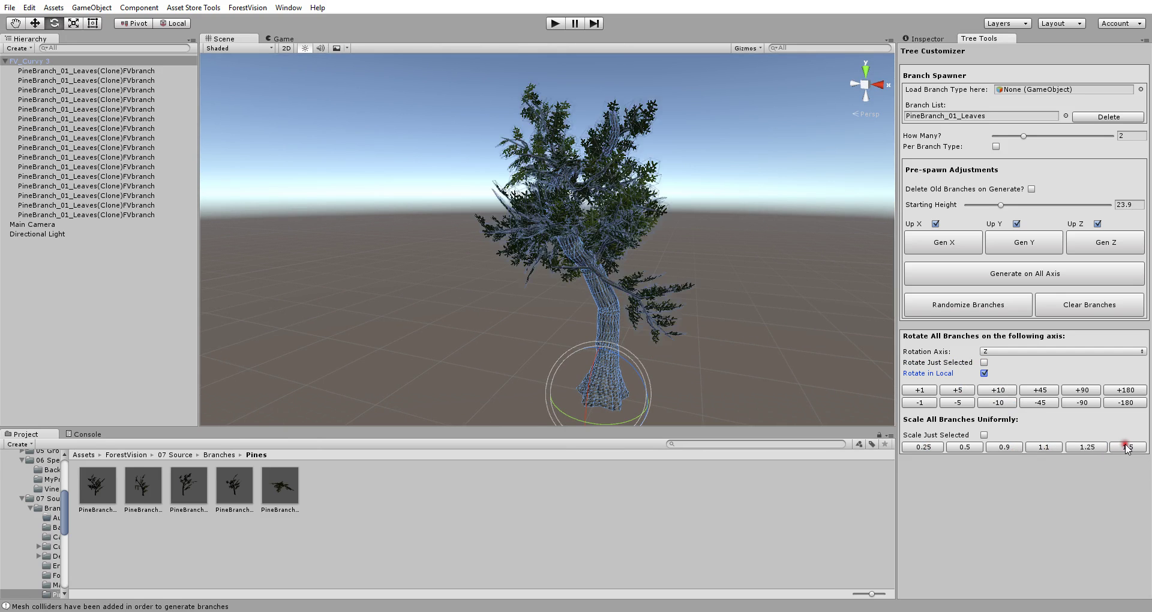
left_click(1125, 449)
left_click(1127, 449)
left_click(1073, 450)
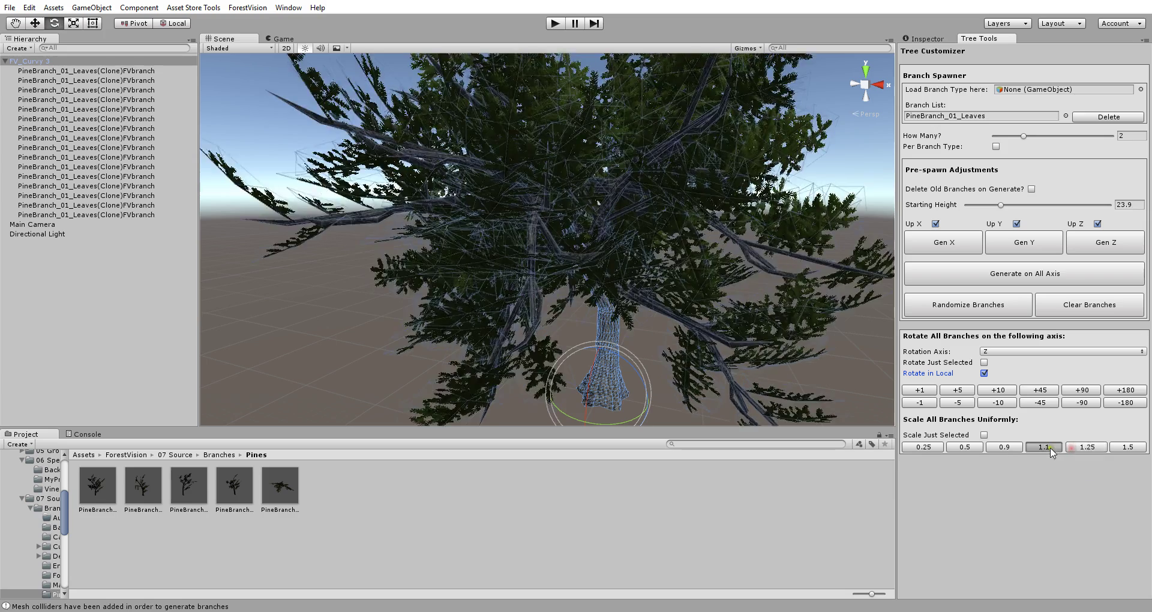
Fine-tune branch size with repeated slight shrinks, then three slight enlargements.
left_click(1004, 448)
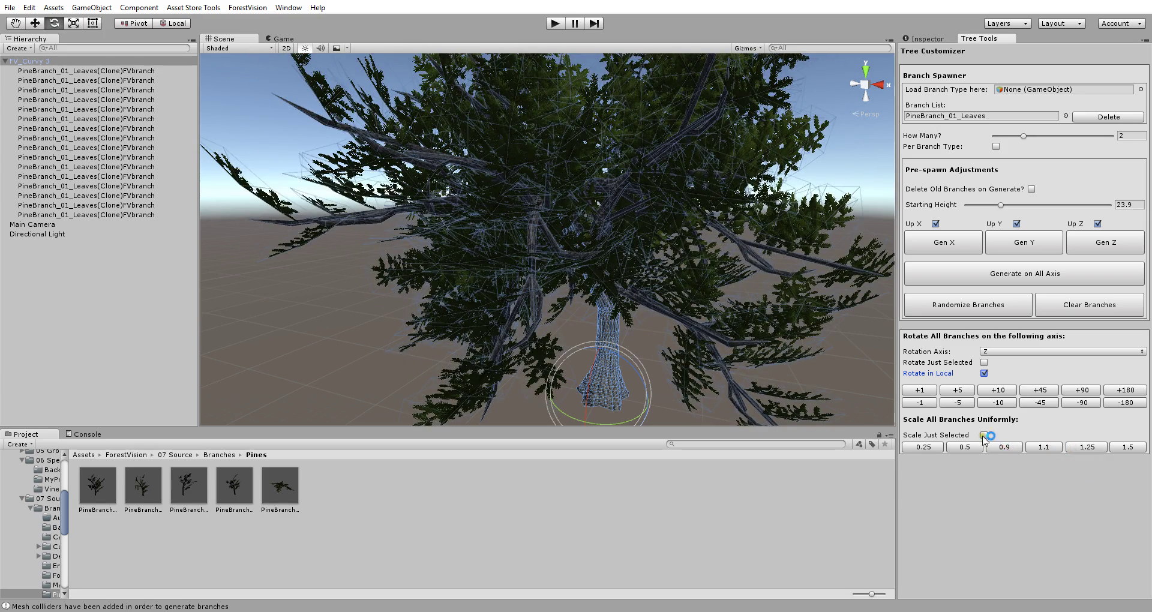
left_click(1002, 447)
left_click(1003, 448)
left_click(1003, 448)
left_click(1004, 448)
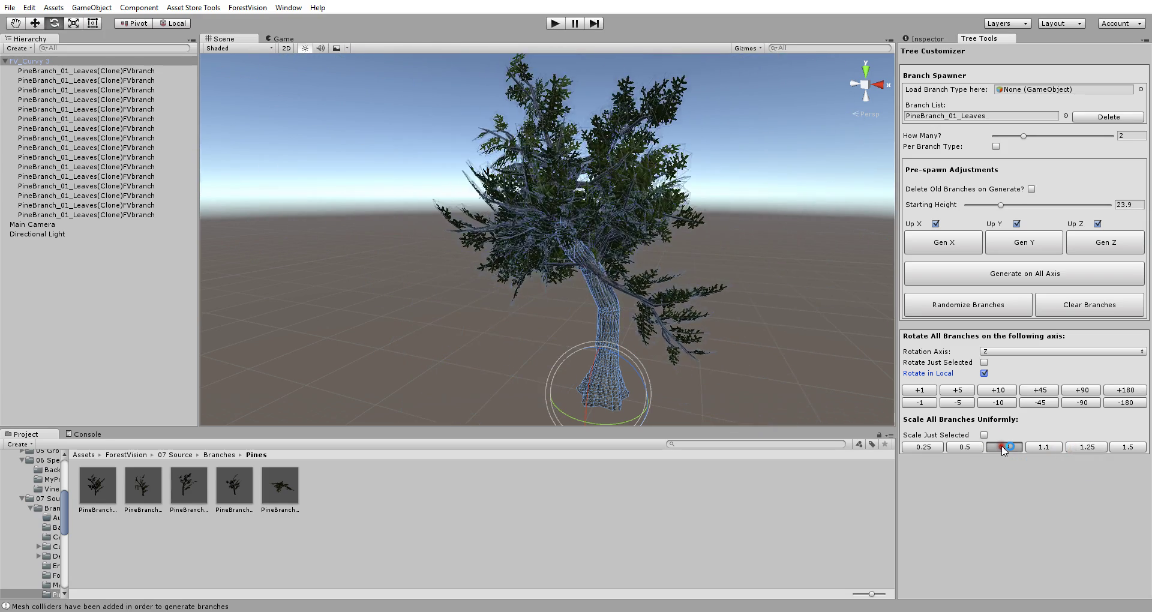
left_click(1003, 449)
left_click(1003, 448)
left_click(1003, 449)
left_click(1004, 449)
left_click(1003, 449)
left_click(1004, 449)
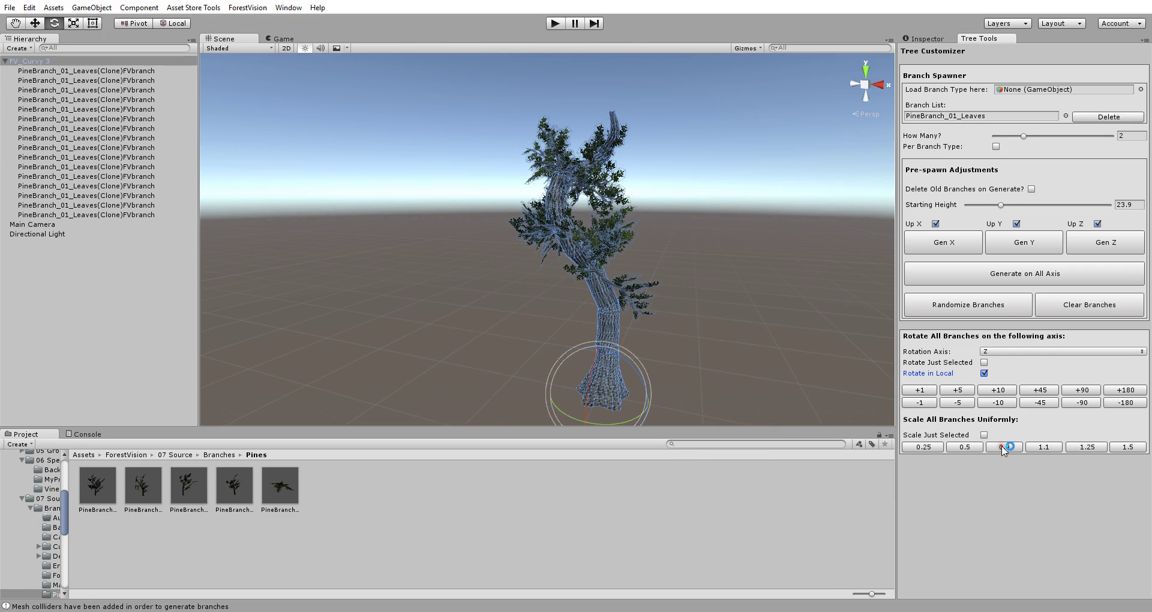
left_click(1051, 449)
left_click(1051, 449)
left_click(1051, 450)
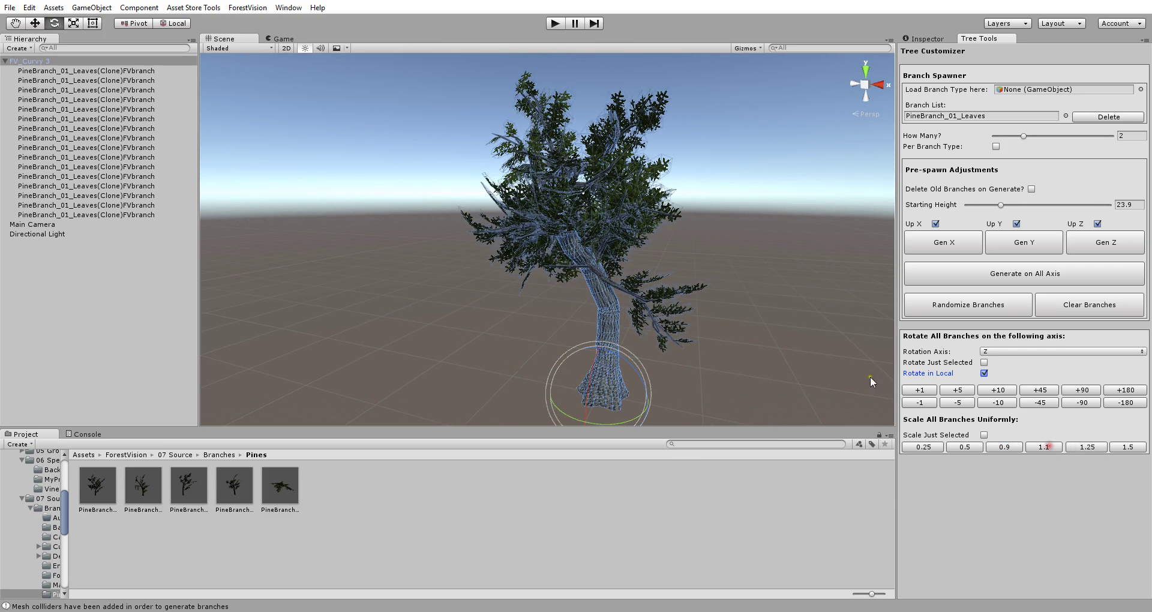
left_click_drag(795, 339, 756, 329, "alt")
With Rotate Just Selected on, turn one branch 180 degrees and swing it on Y to the trunk's left.
left_click(718, 324)
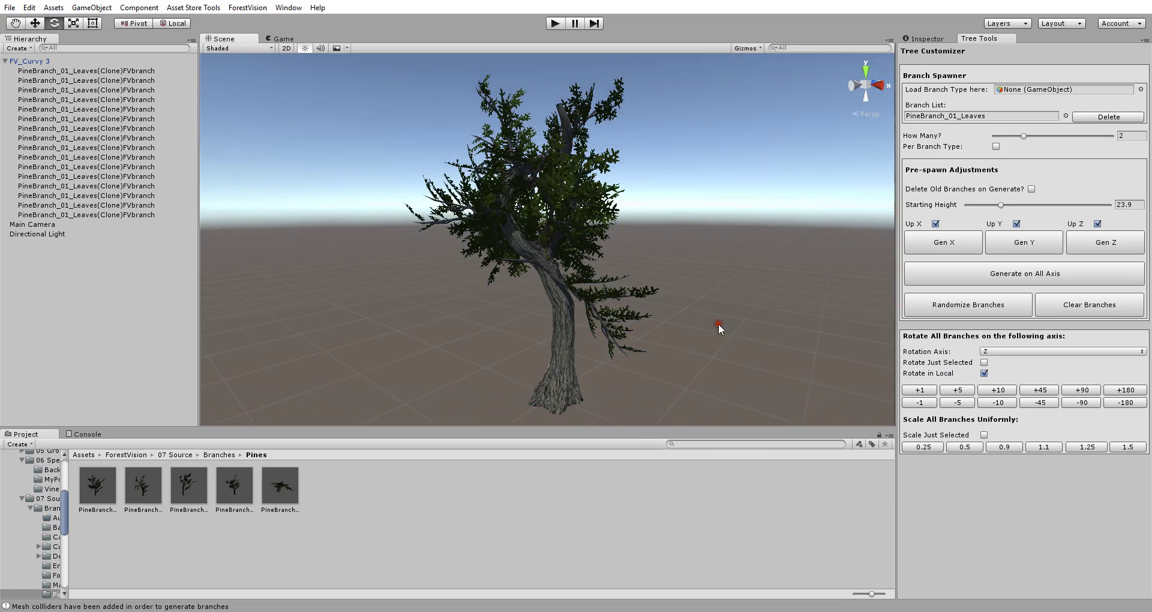
mouse_move(601, 258)
left_mouse_down("alt")
mouse_move(745, 267)
mouse_move(600, 265)
mouse_move(502, 304)
mouse_move(478, 297)
mouse_move(532, 273)
left_mouse_up("alt")
scroll(593, 264, "up", 3)
scroll(534, 272, "up", 3)
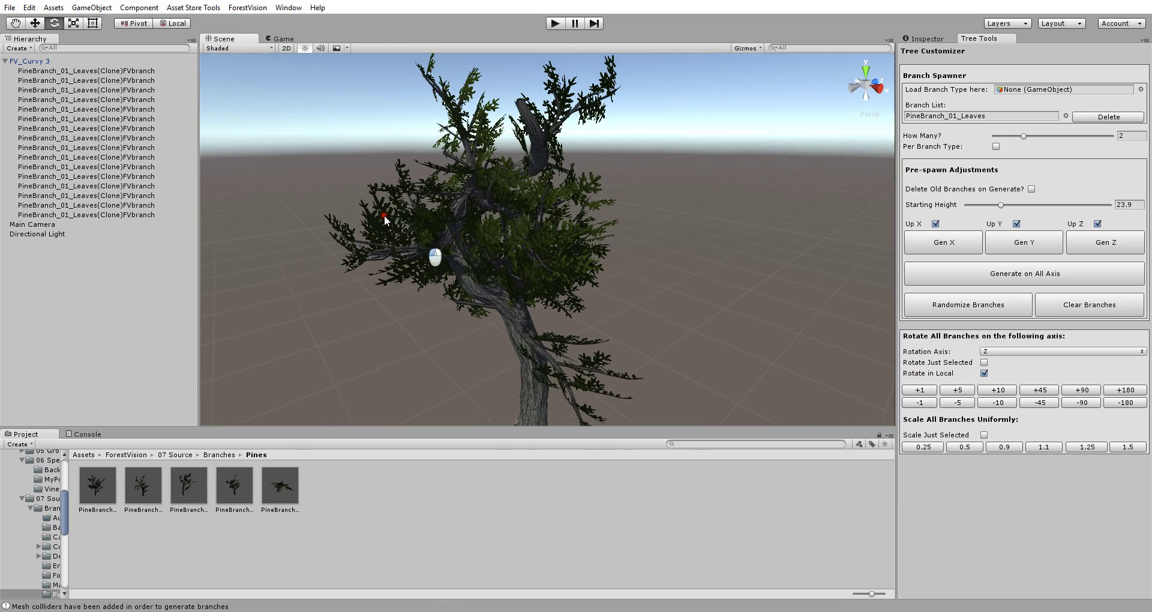
left_click(419, 243)
mouse_move(420, 243)
left_mouse_down("alt")
mouse_move(511, 275)
mouse_move(594, 264)
mouse_move(586, 258)
mouse_move(776, 309)
mouse_move(666, 261)
left_mouse_up("alt")
left_click(577, 273)
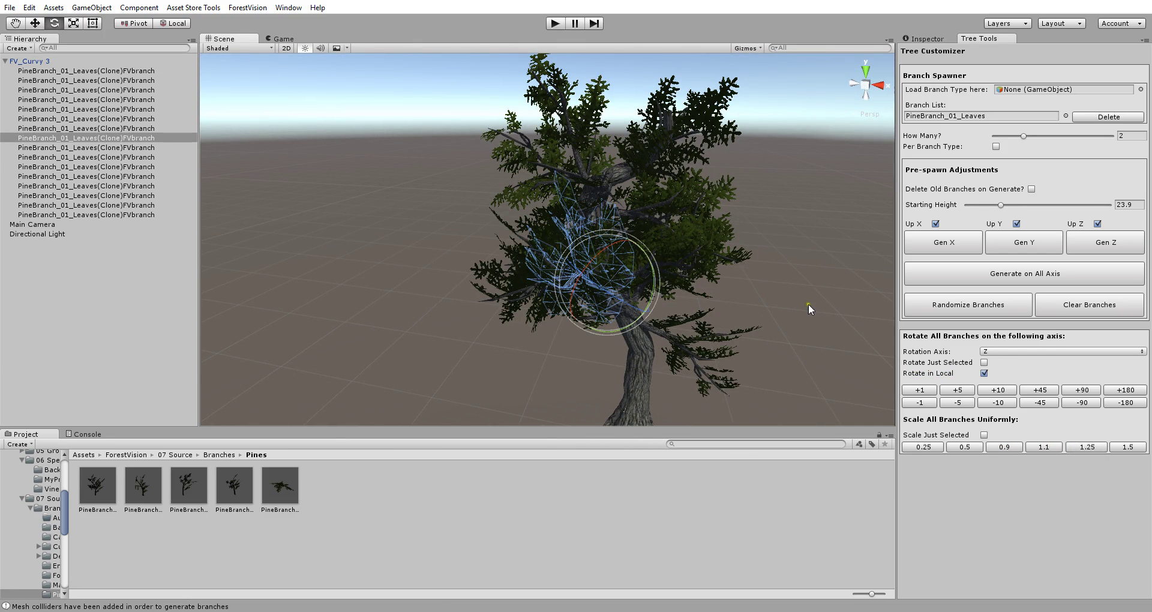
left_click(984, 362)
left_click(1131, 391)
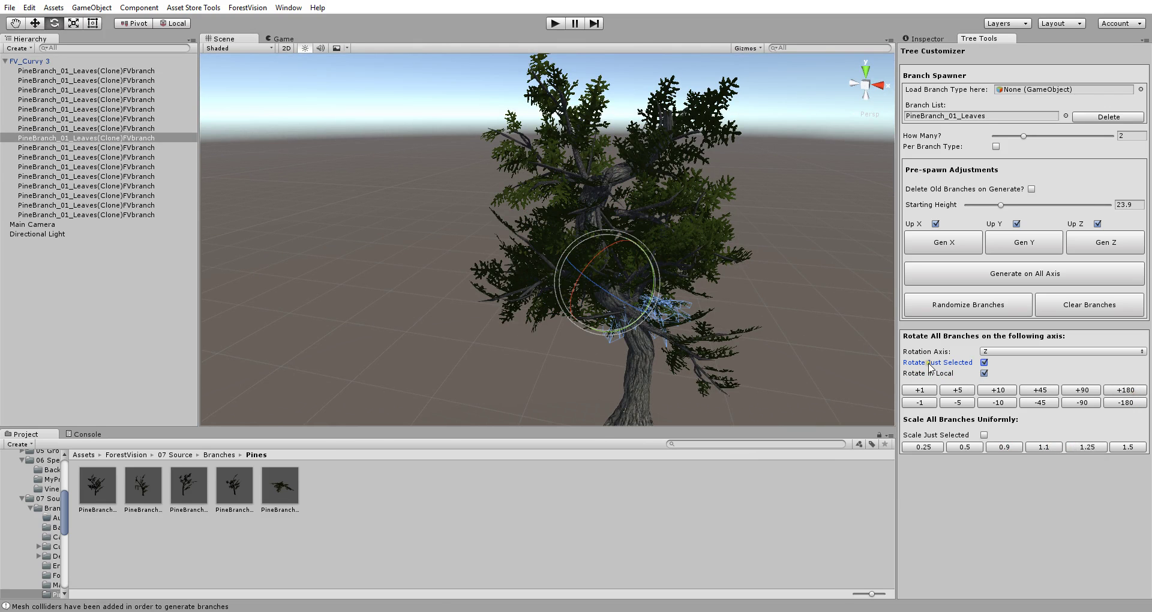
left_click(993, 352)
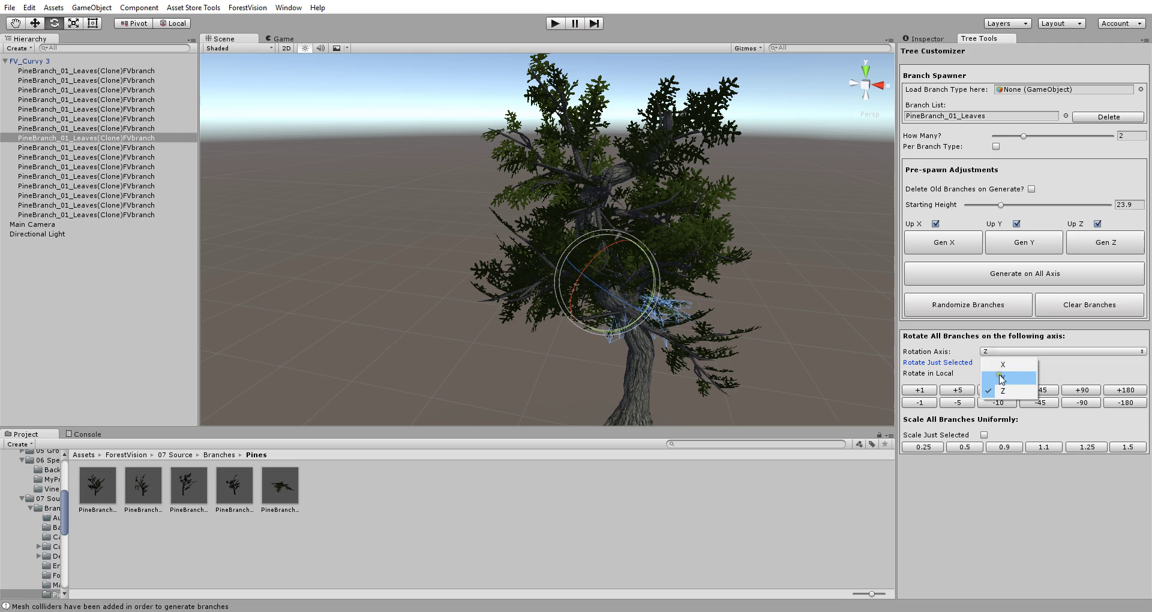
left_click(999, 372)
left_click_drag(656, 314, 323, 224)
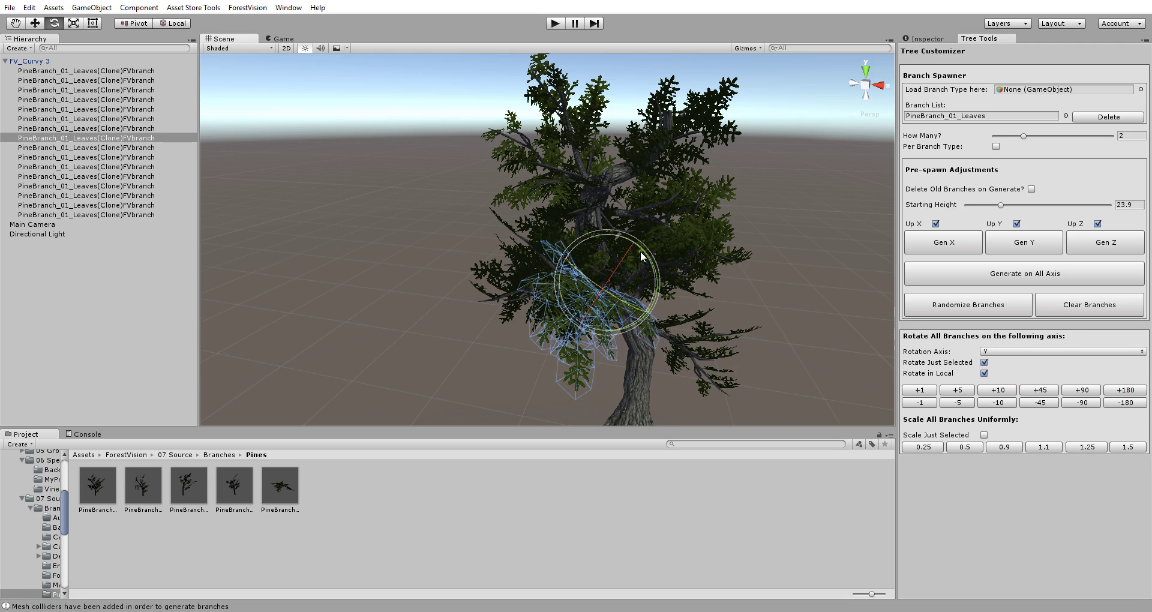
Select the branch on the tree's right side and rotate it into place around its X axis.
left_click_drag(603, 223, 544, 234, "alt")
scroll(592, 292, "down", 3)
middle_click_drag(545, 233, 584, 271)
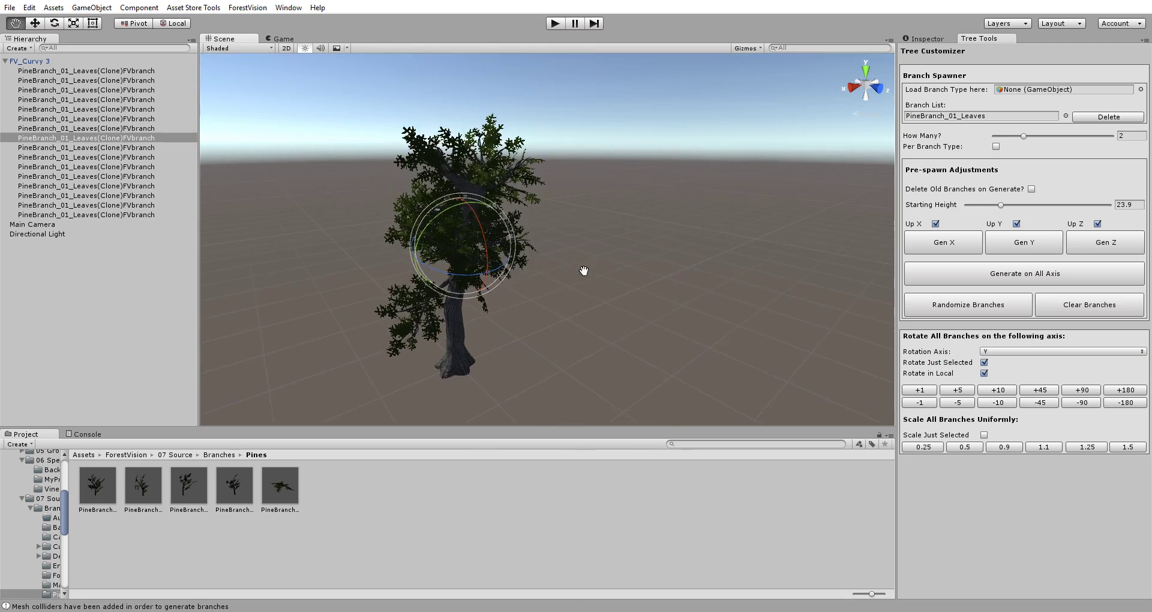
scroll(583, 271, "up", 5)
left_click(483, 150)
key("f")
left_click_drag(552, 207, 728, 267, "alt")
scroll(675, 277, "up", 2)
left_click(637, 210)
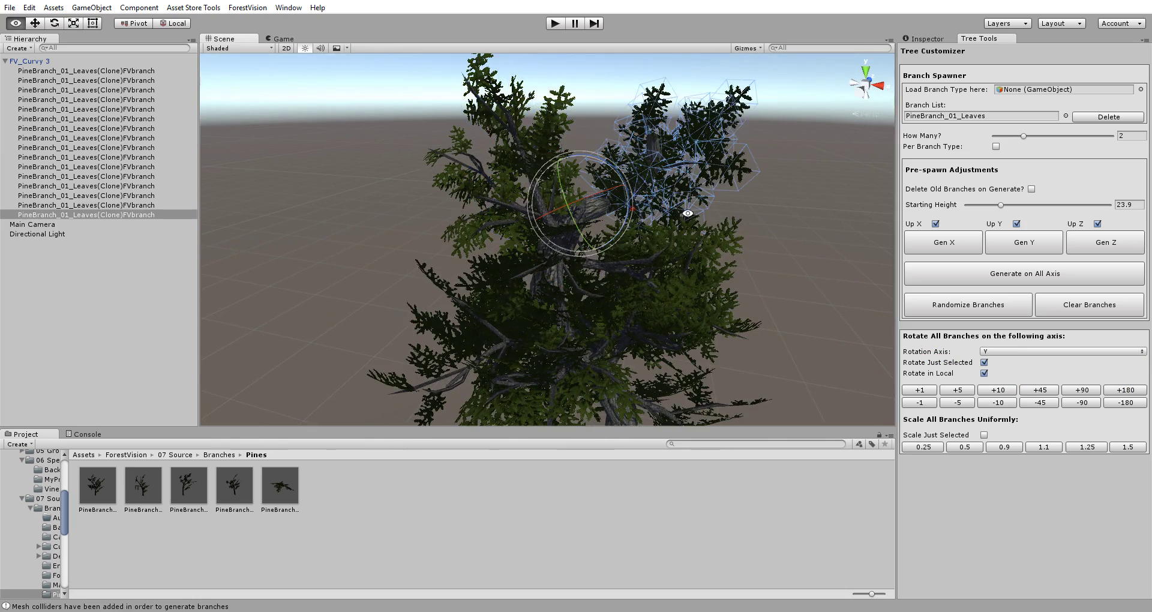
left_click_drag(687, 213, 642, 242, "alt")
left_click_drag(564, 212, 636, 225)
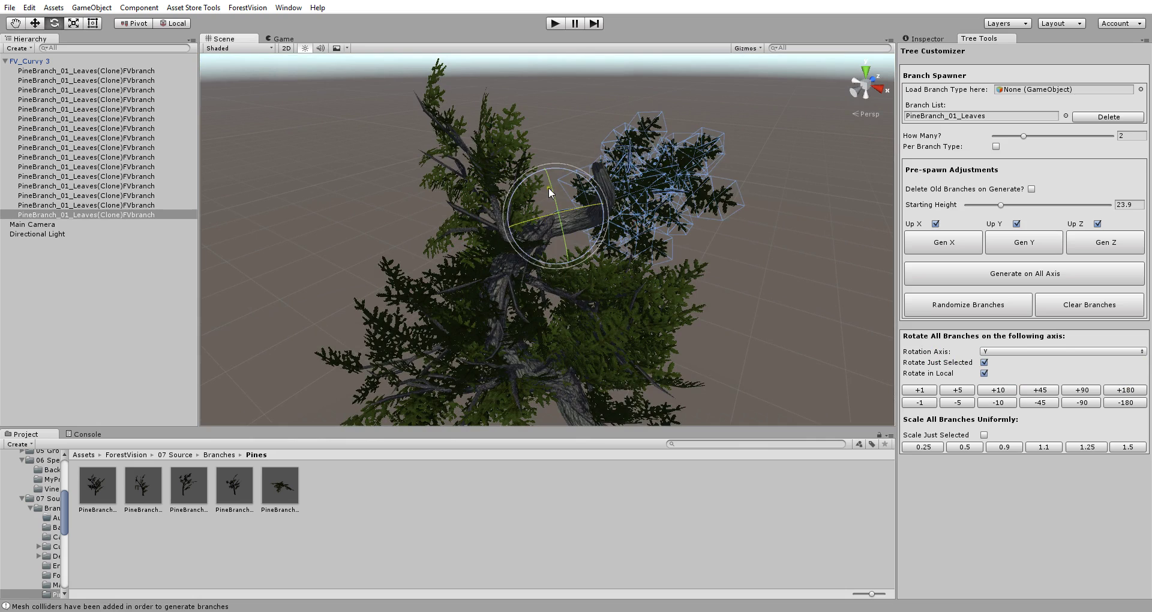
left_click_drag(548, 192, 587, 334)
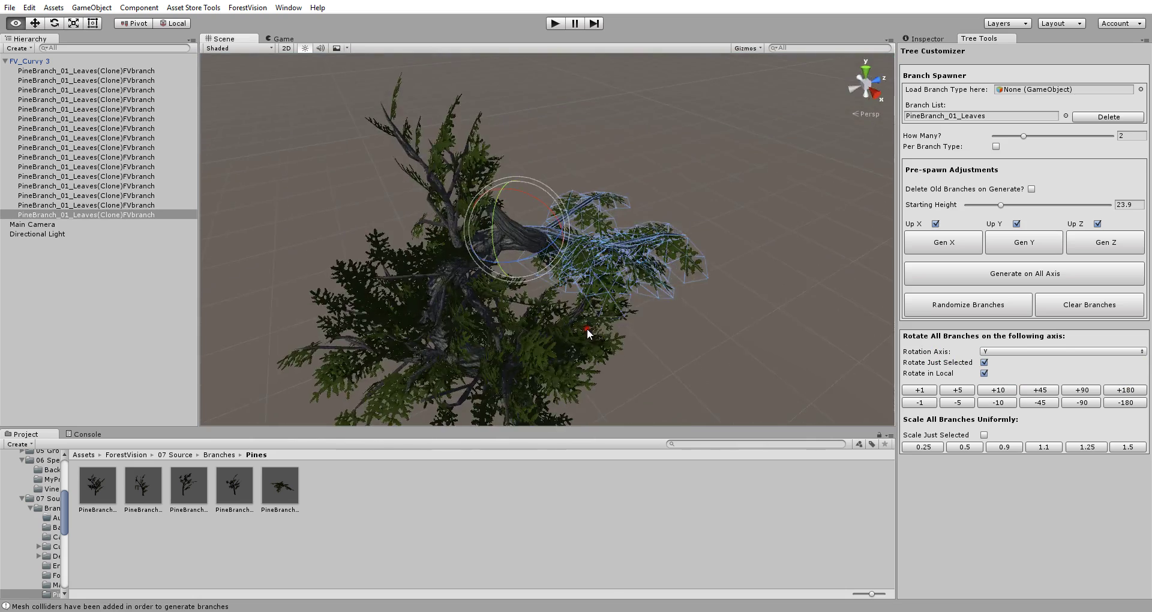
Deselect the branch and open the ForestVision FV Editor asset browser.
left_click(690, 297)
left_click_drag(690, 296, 629, 270, "alt")
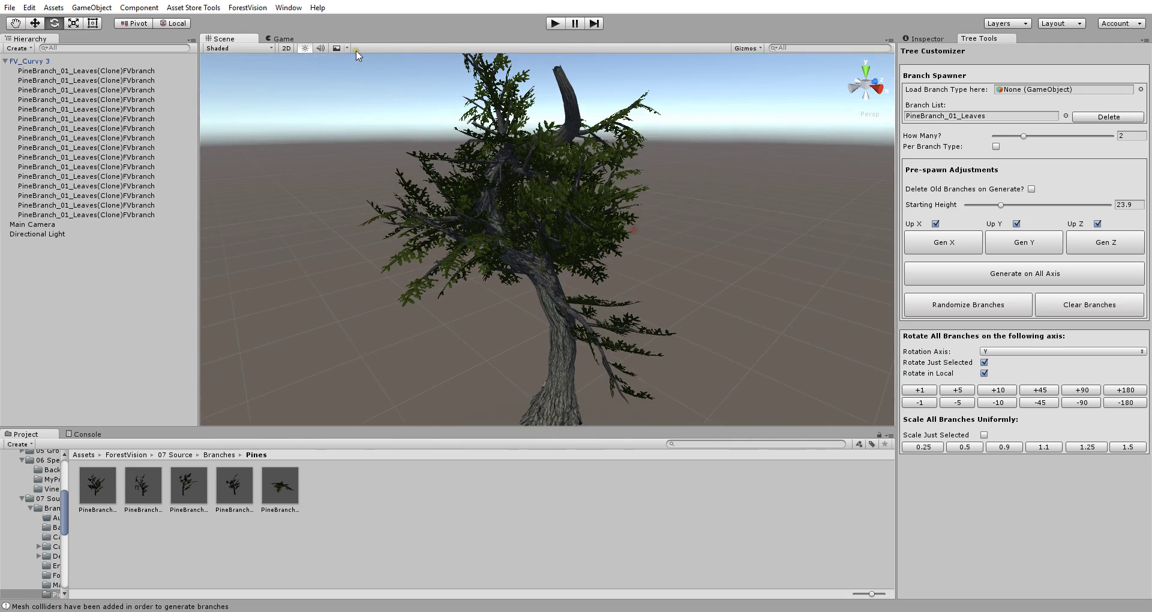
left_click(237, 8)
left_click(256, 21)
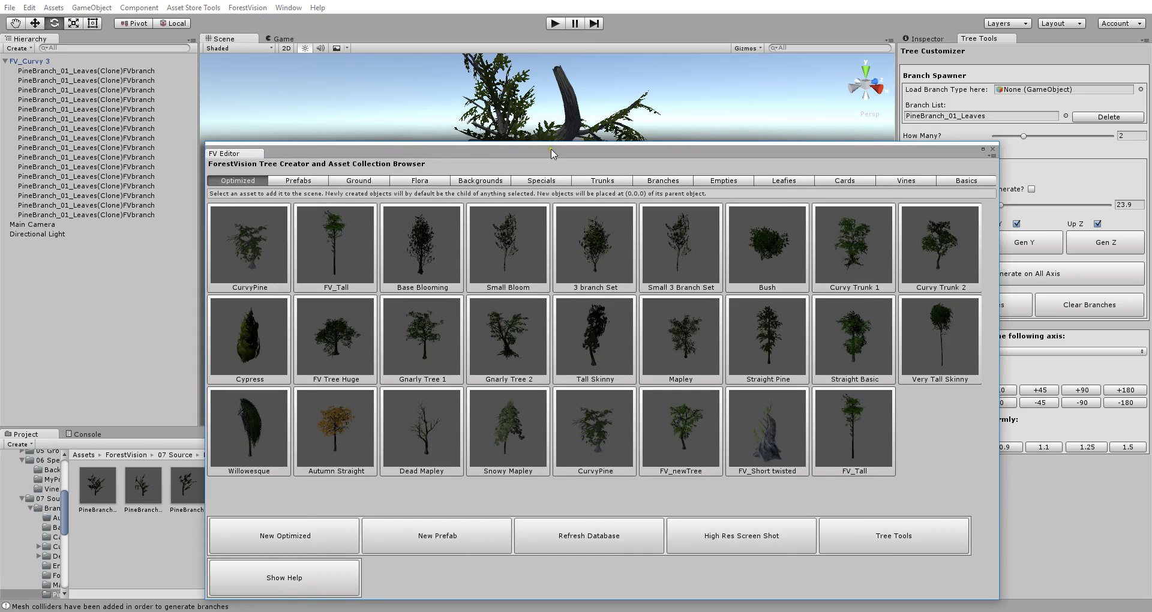
Select FV_Curvy 3 and bake it with New Optimized into one combined Optimized asset.
left_click_drag(552, 153, 881, 123)
scroll(483, 383, "up", 5)
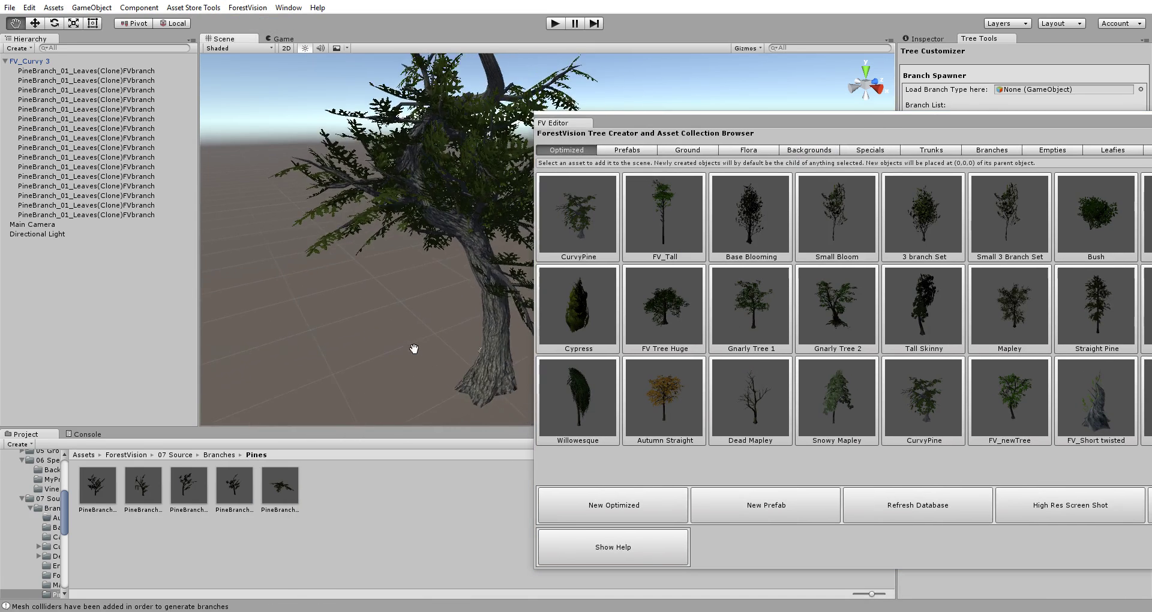
left_click(473, 373)
left_click_drag(473, 372, 462, 332, "alt")
middle_click_drag(462, 332, 415, 328)
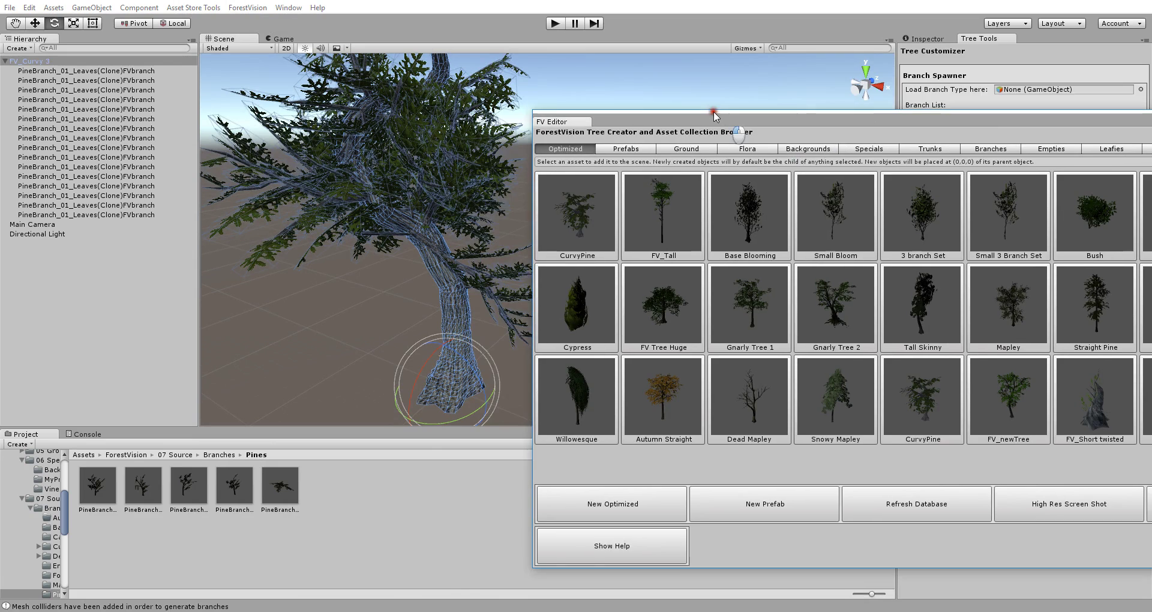
left_click_drag(714, 110, 663, 61)
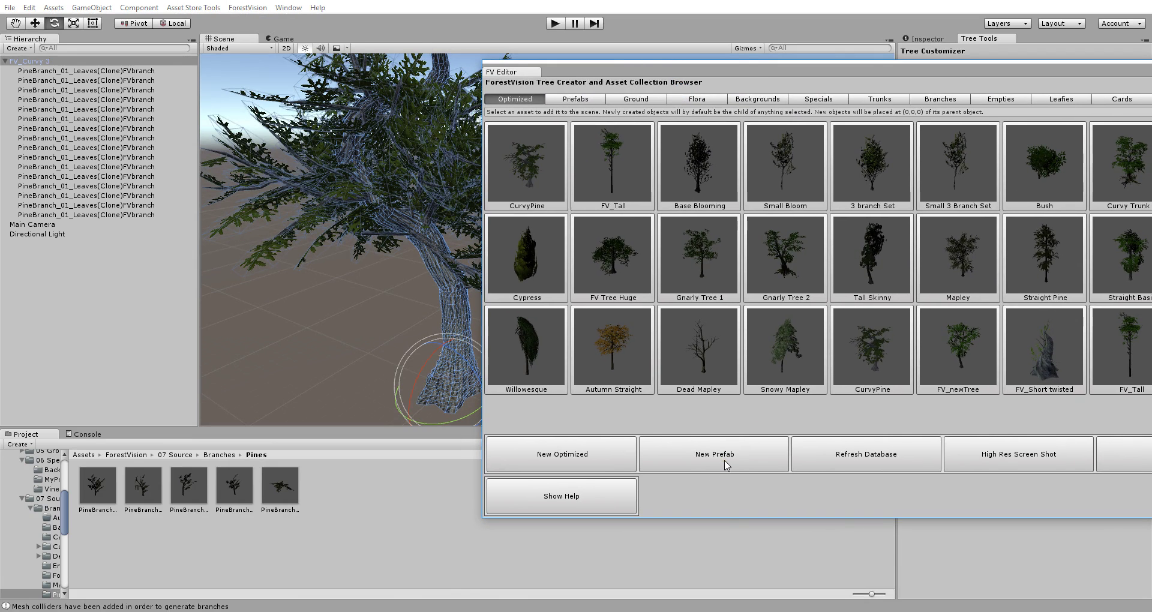
left_click(567, 453)
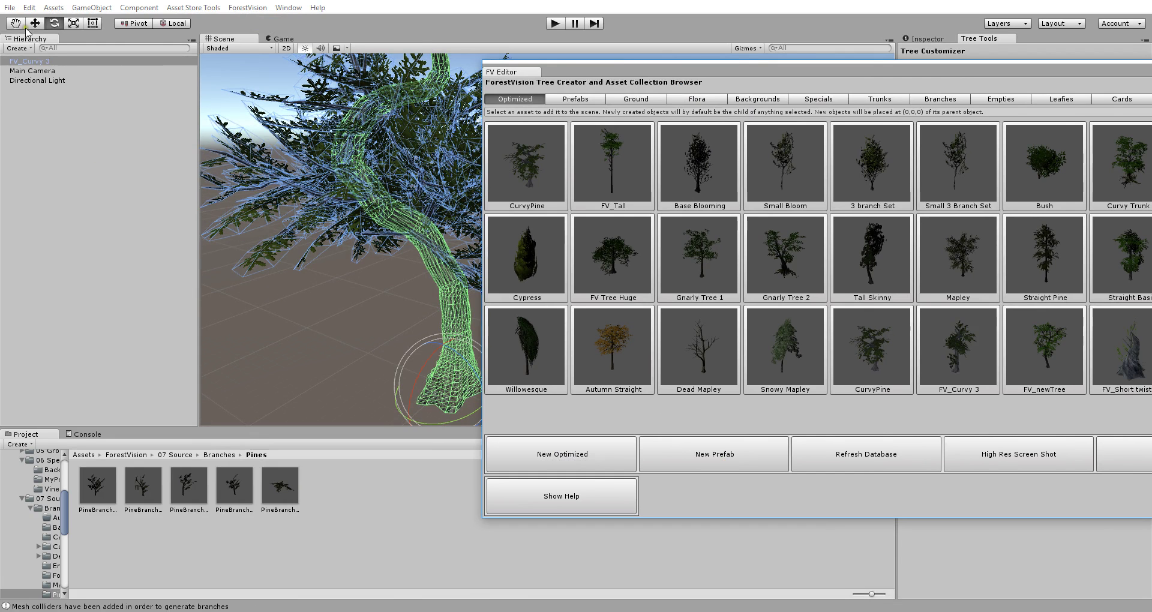
left_click_drag(682, 72, 1151, 77)
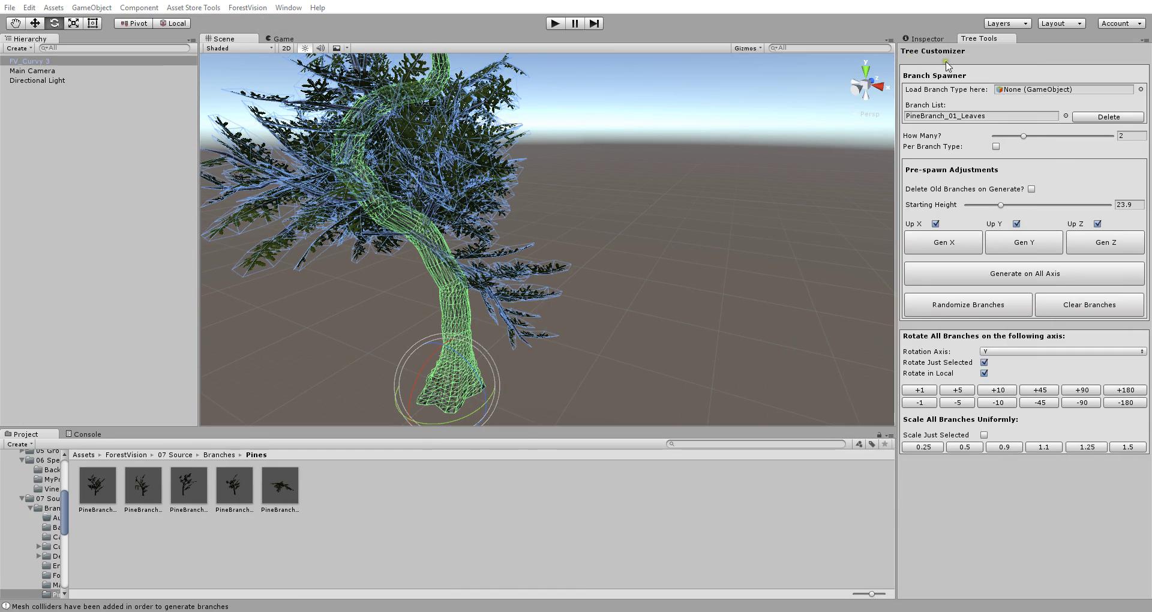
left_click(924, 39)
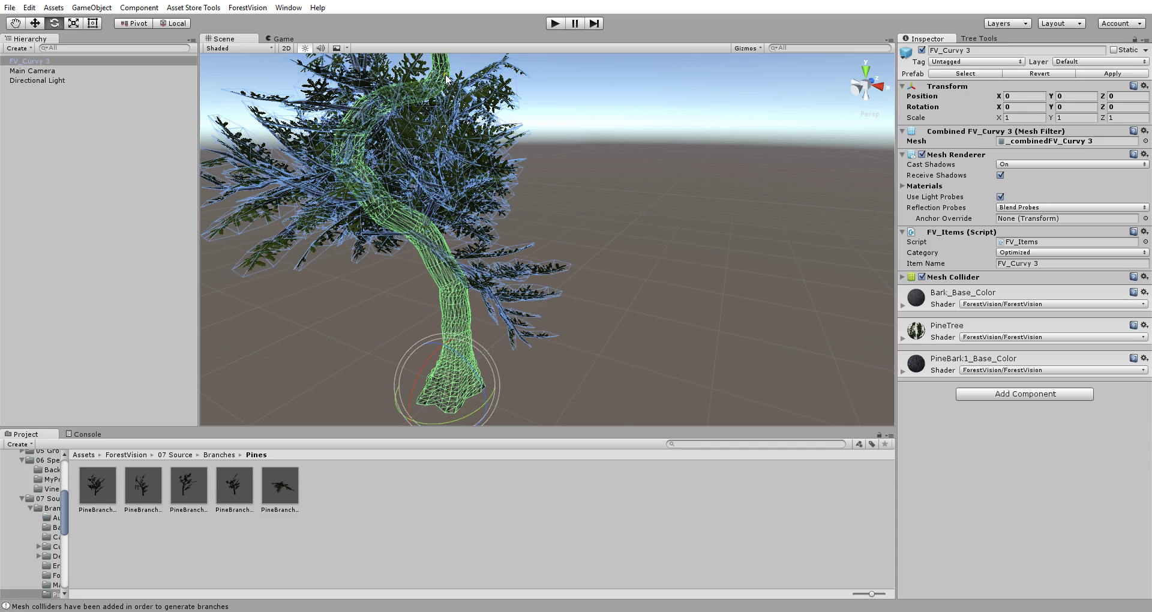
Remove the Mesh Collider component from FV_Curvy 3 in the Inspector.
middle_click_drag(505, 264, 565, 295)
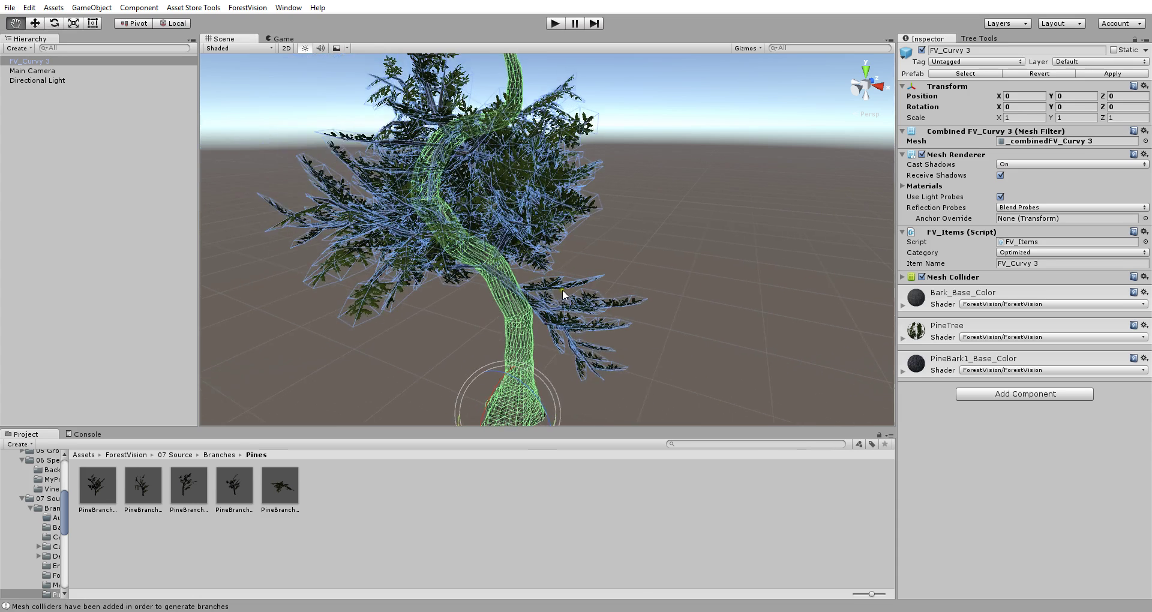
scroll(520, 283, "down", 4)
left_click_drag(527, 214, 546, 222, "alt")
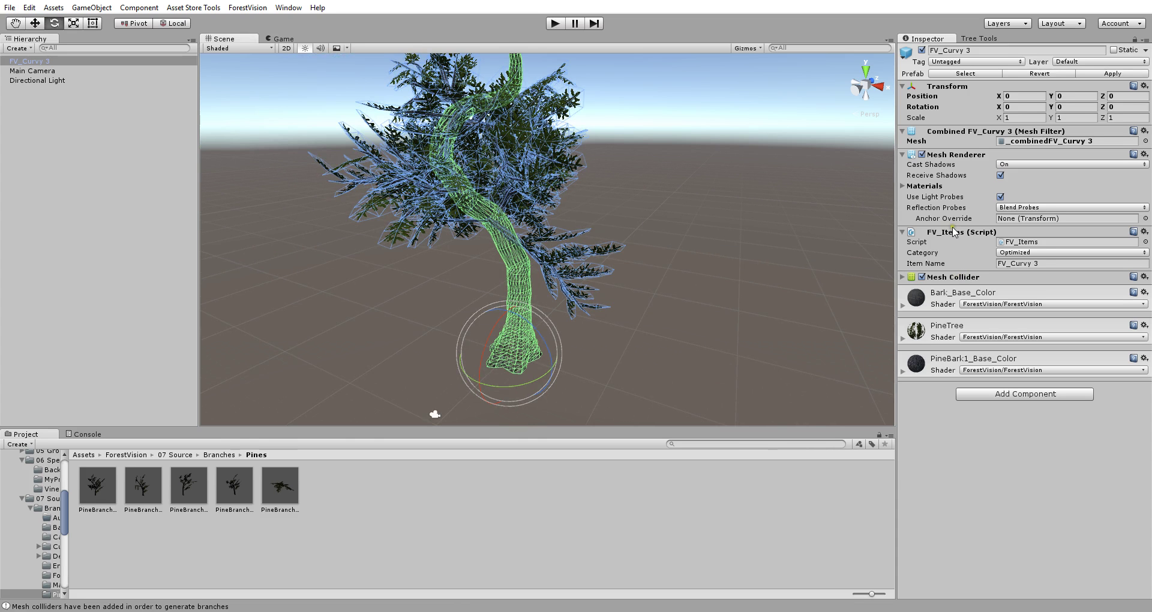
right_click(950, 277)
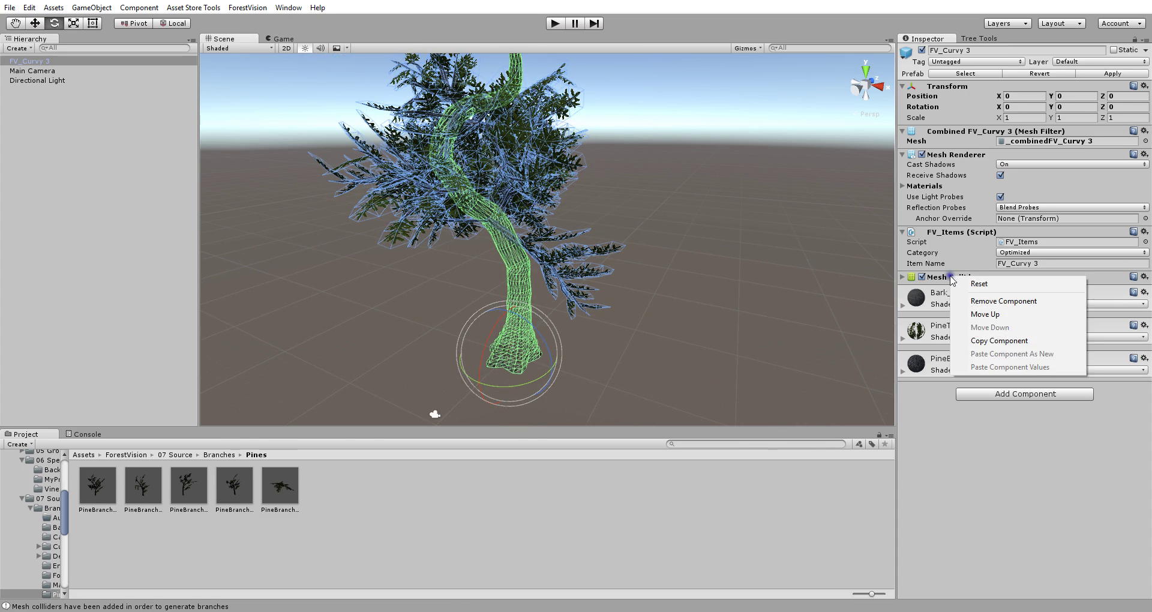
left_click(991, 301)
left_click(574, 348)
left_click(532, 355)
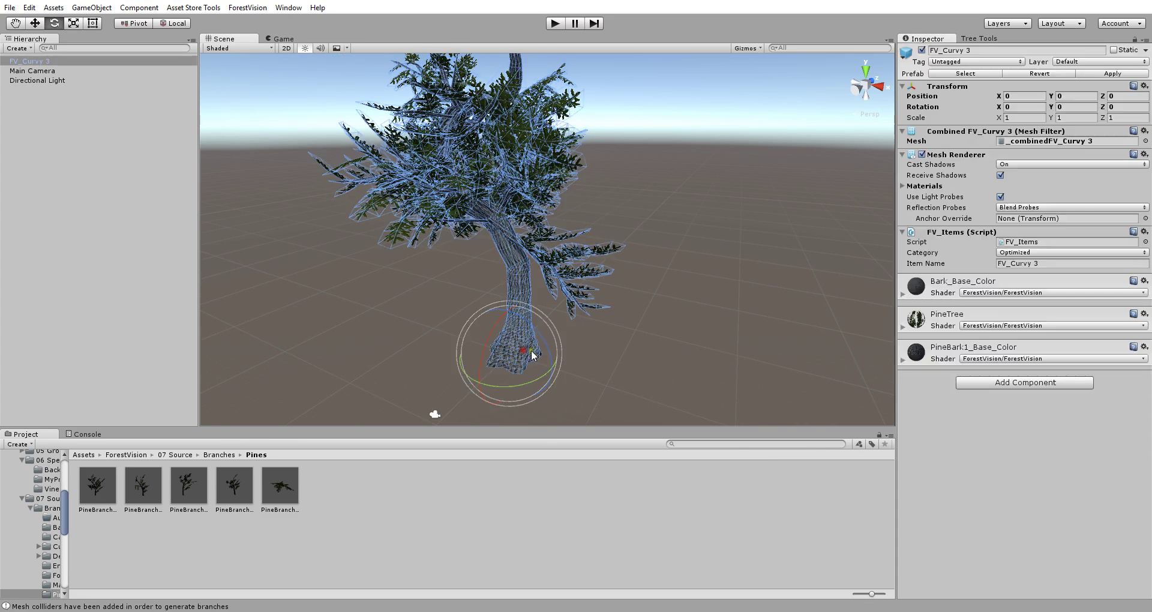
left_click_drag(547, 344, 531, 324)
Orbit around FV_Curvy 3 to inspect it, switching to the rotate tool.
left_click(656, 325)
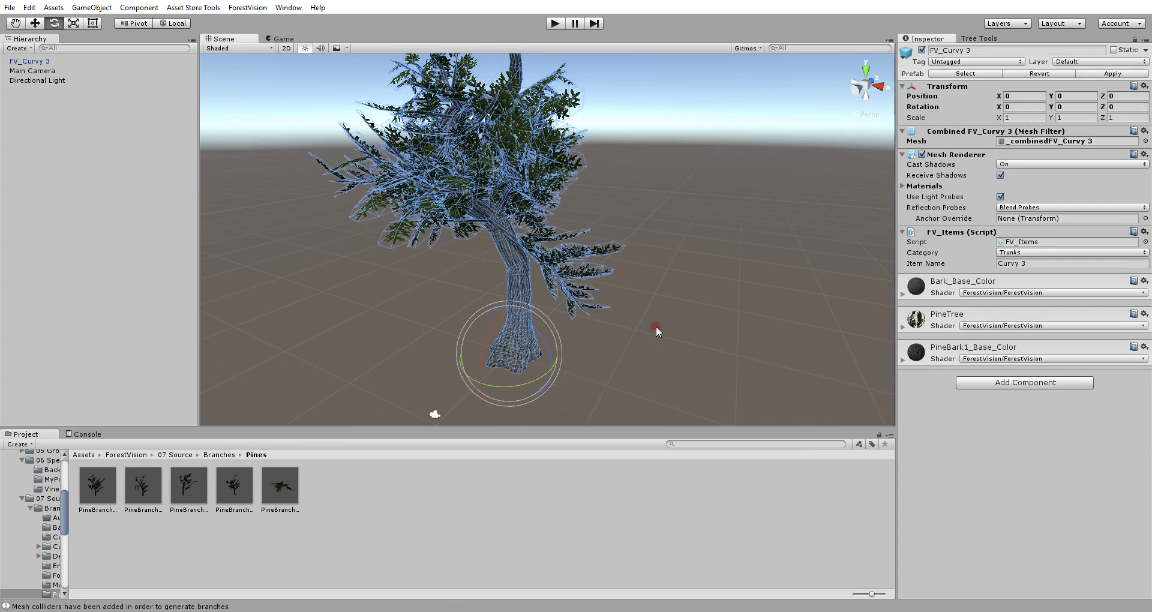
mouse_move(656, 326)
left_mouse_down("alt")
mouse_move(600, 366)
mouse_move(352, 345)
mouse_move(663, 342)
left_mouse_up("alt")
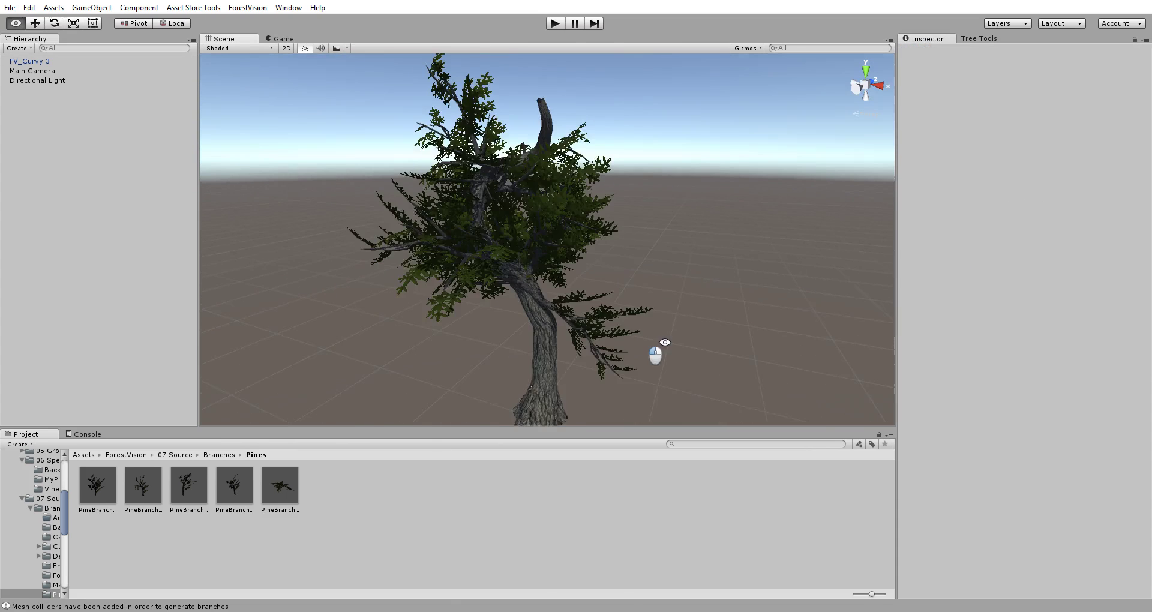
middle_click_drag(624, 273, 619, 251)
scroll(619, 251, "down", 3)
key("e")
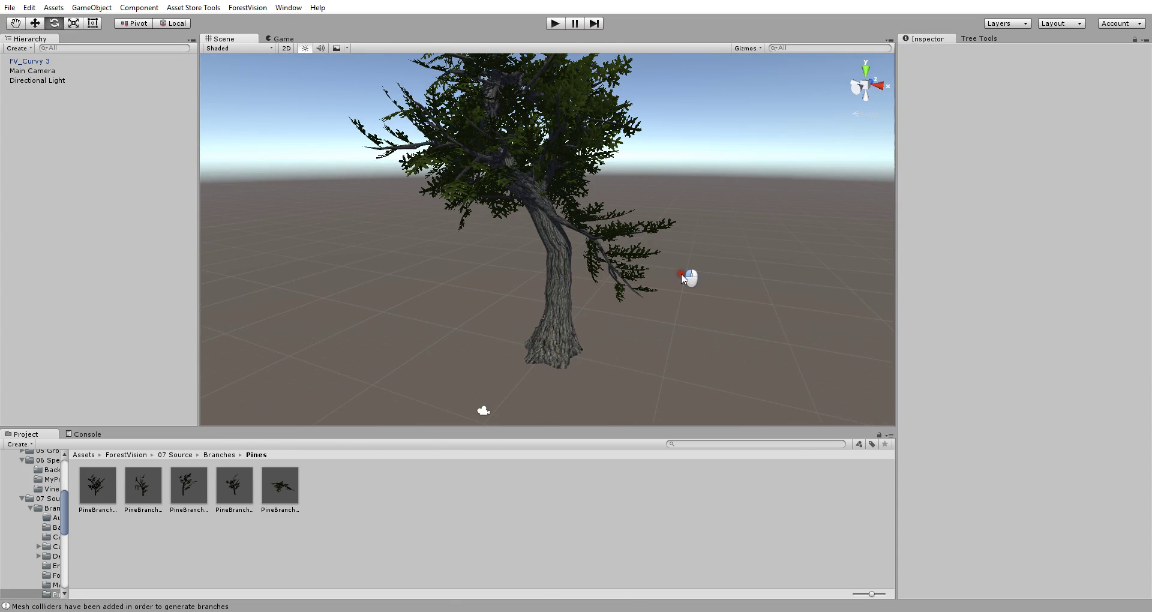
left_click(625, 258)
left_click_drag(625, 257, 635, 290, "alt")
Reposition the ForestVision asset browser, finally bringing it back to mid-screen over the scene.
left_click_drag(1151, 113, 751, 112)
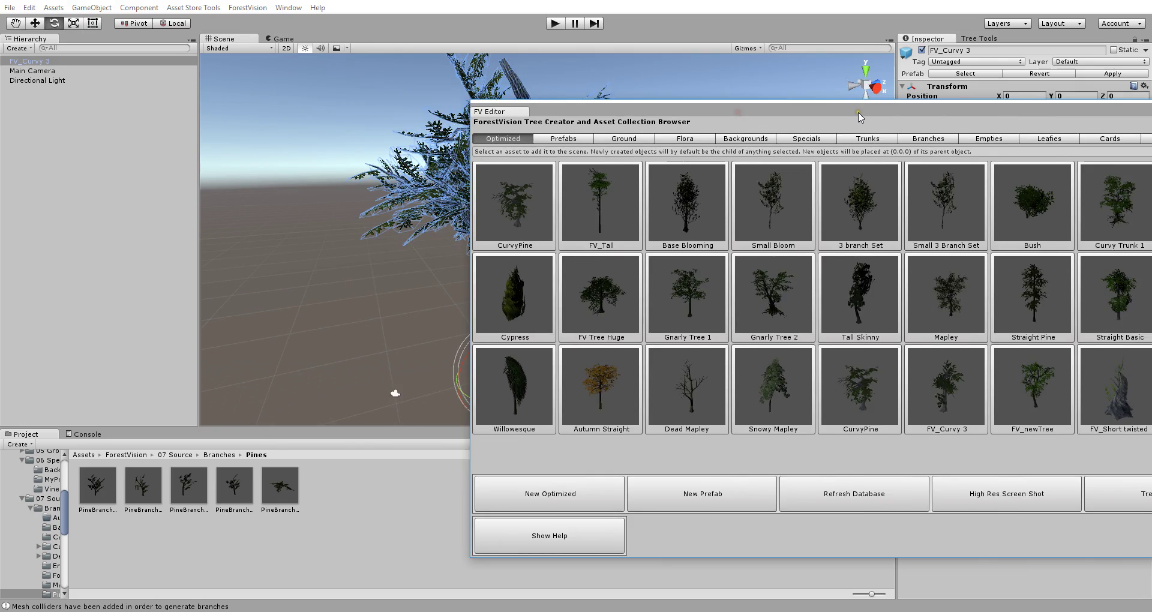
left_click_drag(858, 111, 700, 108)
left_click_drag(916, 93, 1151, 112)
left_click_drag(709, 329, 717, 366, "alt")
left_click_drag(720, 294, 691, 339, "alt")
left_click(685, 213)
left_click(548, 140)
left_click(599, 345)
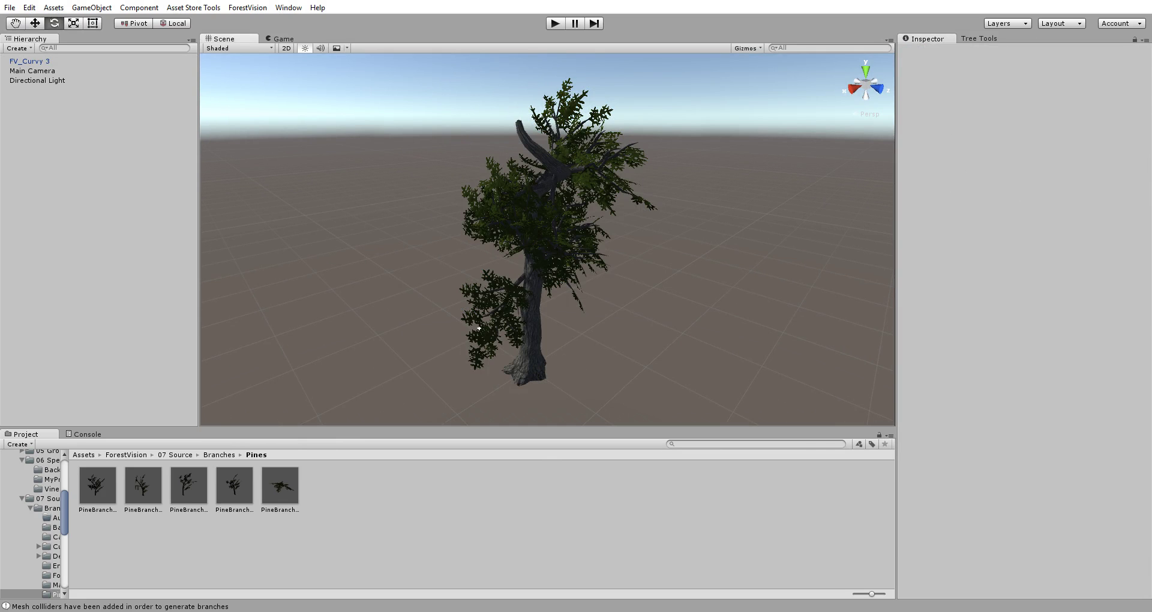
left_click_drag(1151, 92, 645, 92)
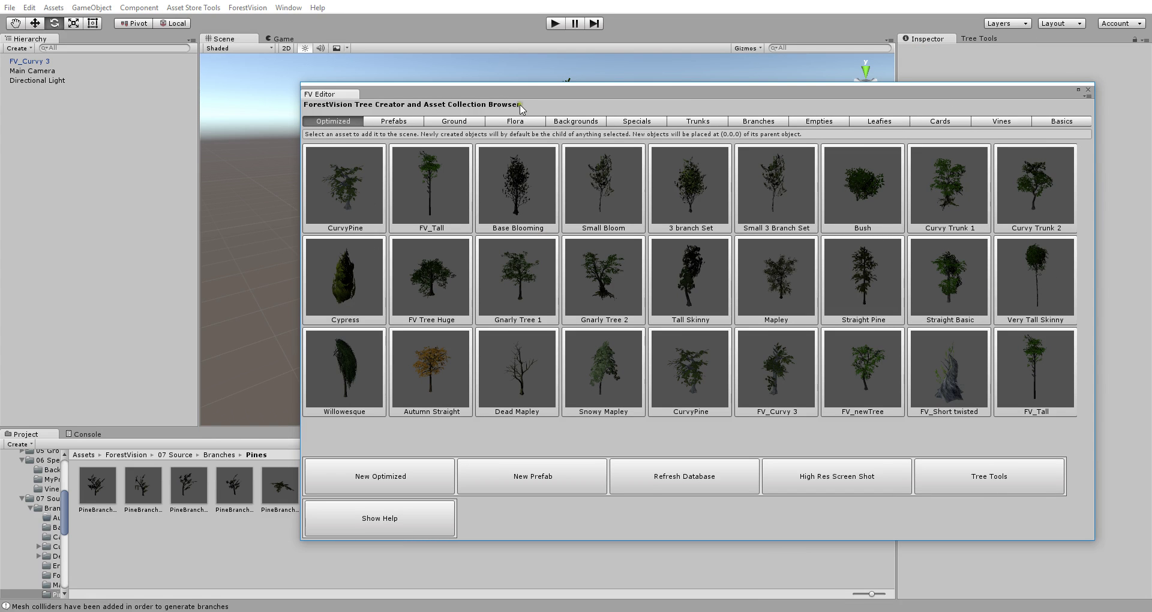
Move FV_Curvy 3 back along its blue axis, spawn a test copy from the browser, then delete it.
mouse_move(520, 93)
left_mouse_down()
mouse_move(769, 93)
mouse_move(510, 81)
left_mouse_up()
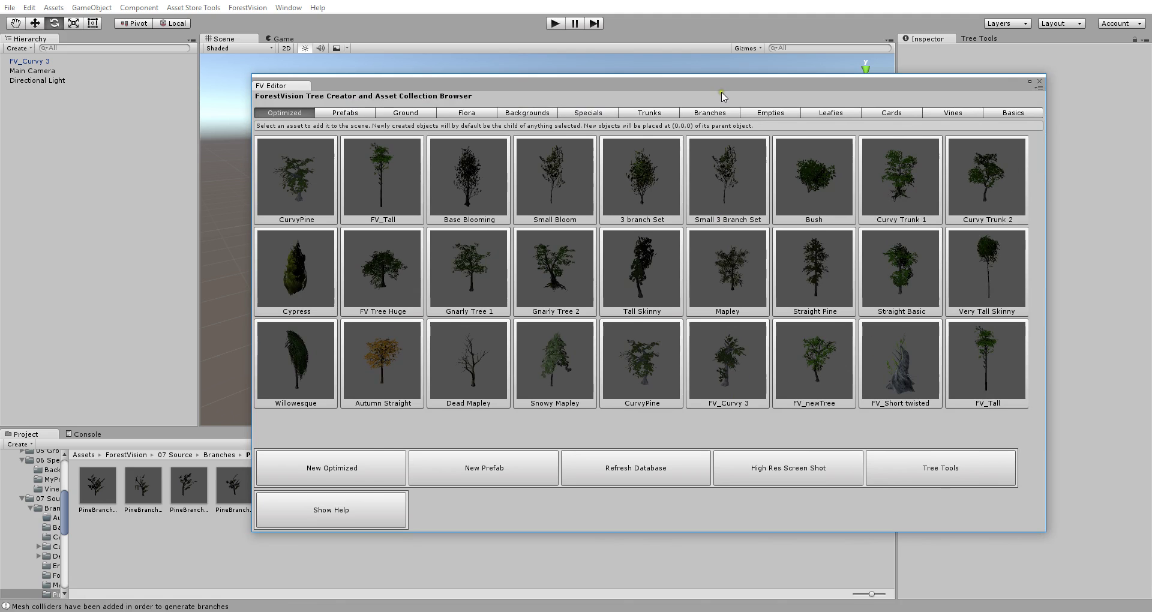
left_click_drag(728, 90, 989, 91)
middle_click_drag(423, 293, 246, 268)
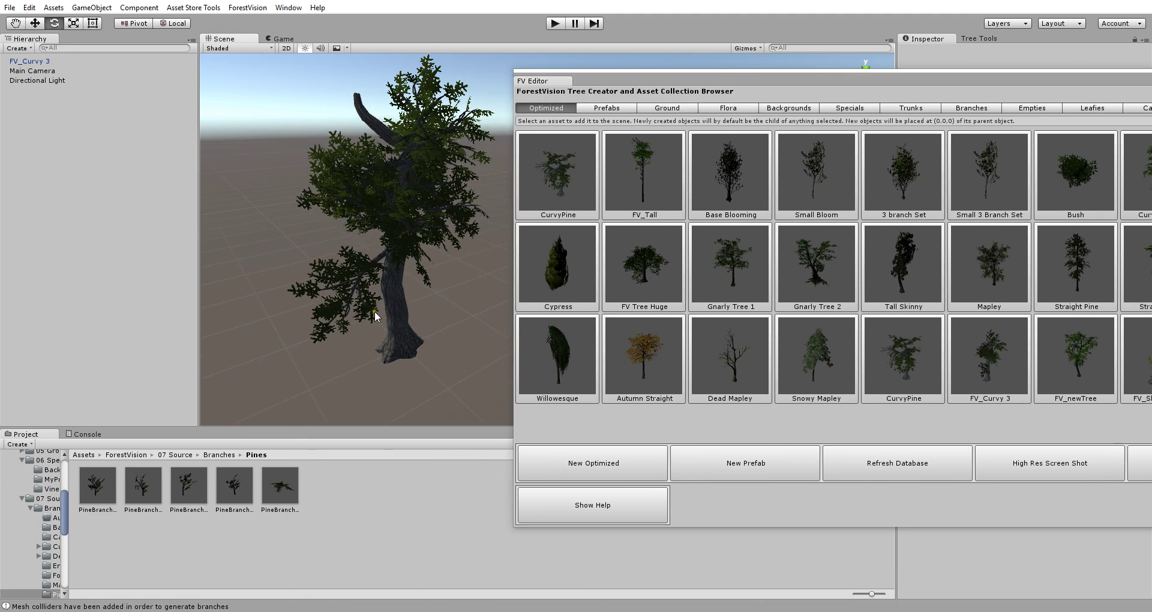
left_click(398, 334)
key("w")
left_click_drag(424, 375, 420, 344)
left_click(996, 368)
left_click(454, 311)
left_click(421, 319)
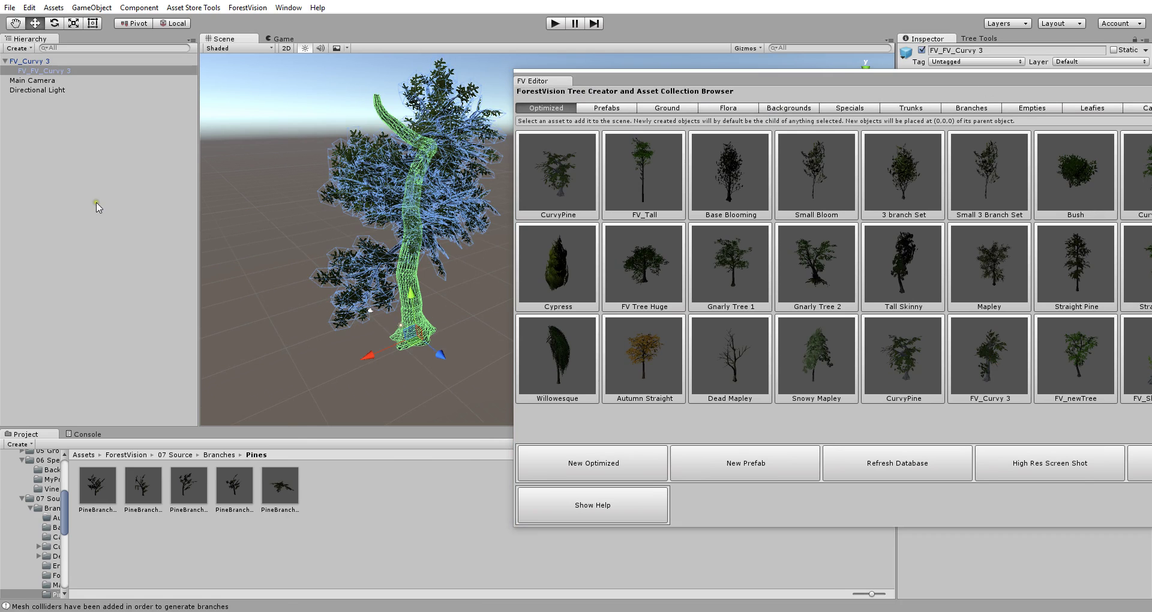
key("Delete")
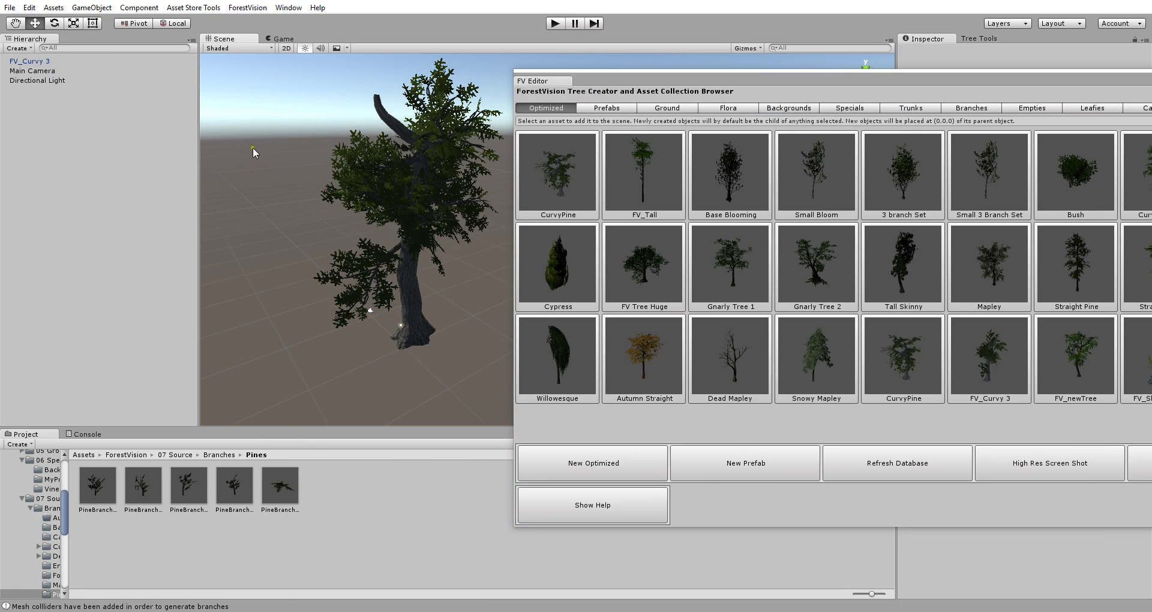
Move the original tree up and left, then spawn a fresh FV_FV_Curvy 3 copy beside it.
left_click(410, 313)
left_click_drag(412, 334, 318, 245)
left_click(383, 247)
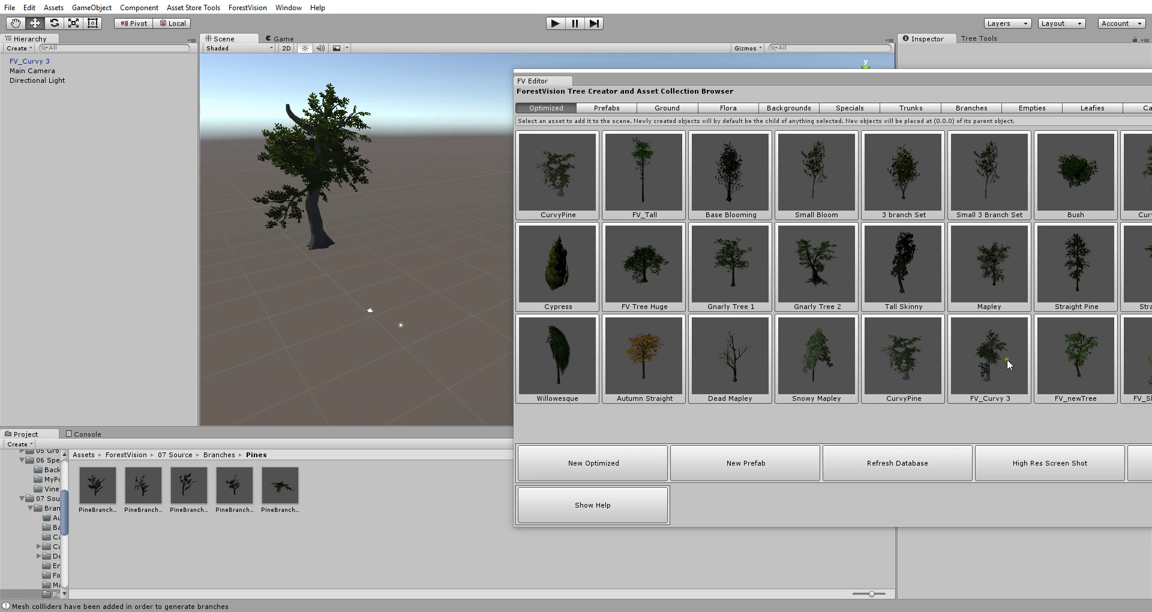
left_click(1000, 364)
left_click(438, 301)
left_click(394, 298)
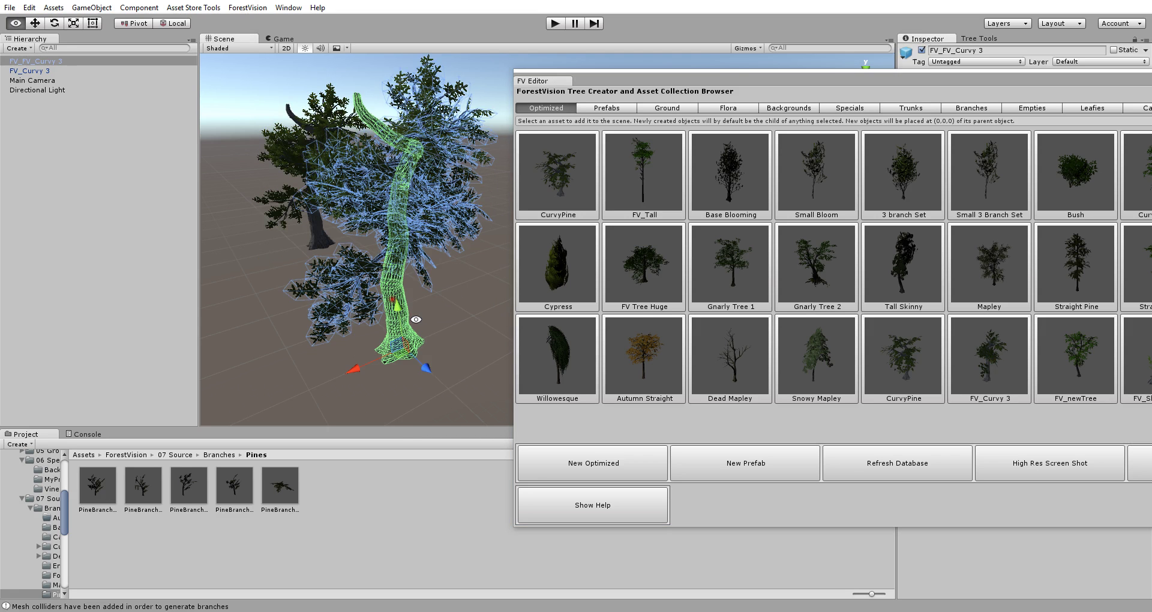
left_click_drag(396, 307, 548, 321, "alt")
left_click_drag(865, 70, 1151, 75)
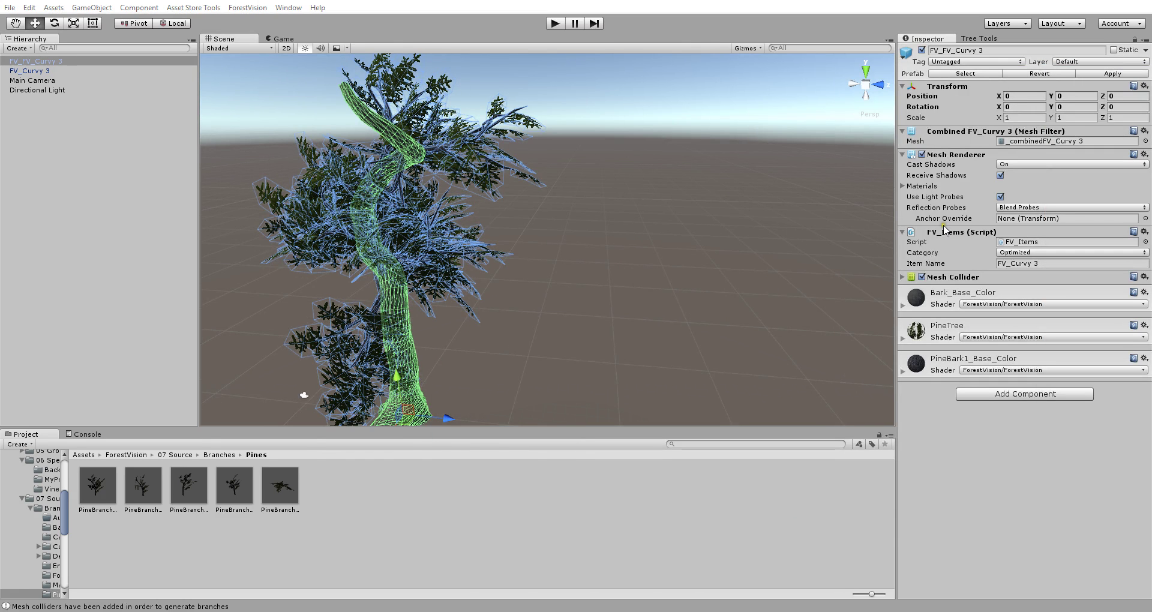
Remove the copy's Mesh Collider and apply the change to the prefab.
right_click(962, 277)
left_click(1000, 311)
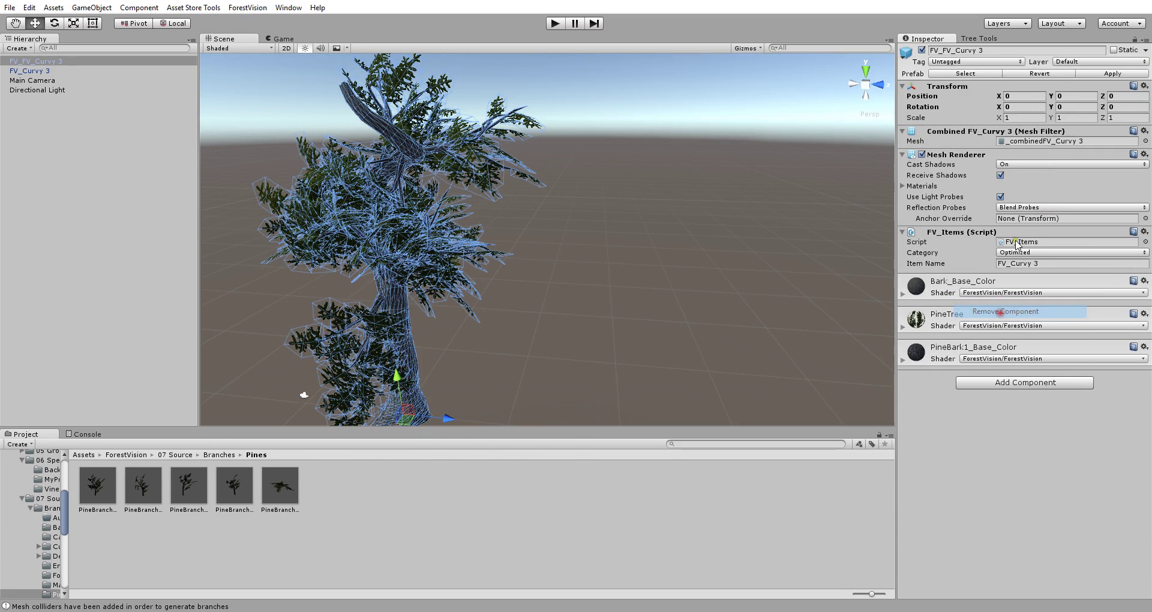
left_click(1114, 74)
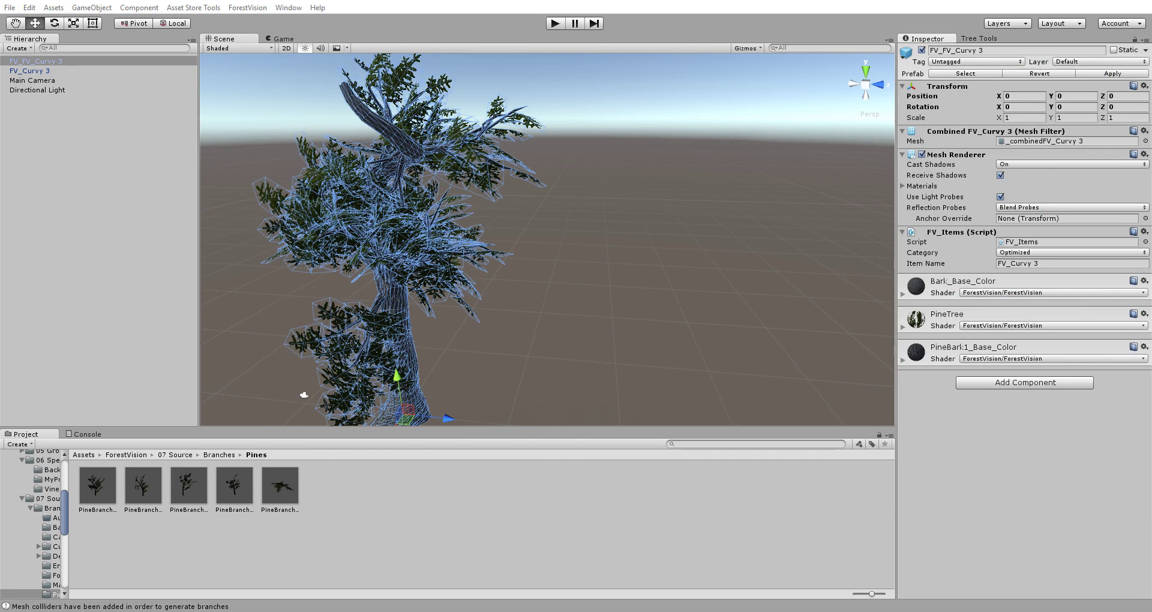
Delete the FV_FV_Curvy 3 copy and bring the asset browser back over the scene.
left_click(546, 308)
left_click(382, 327)
scroll(469, 329, "down", 3)
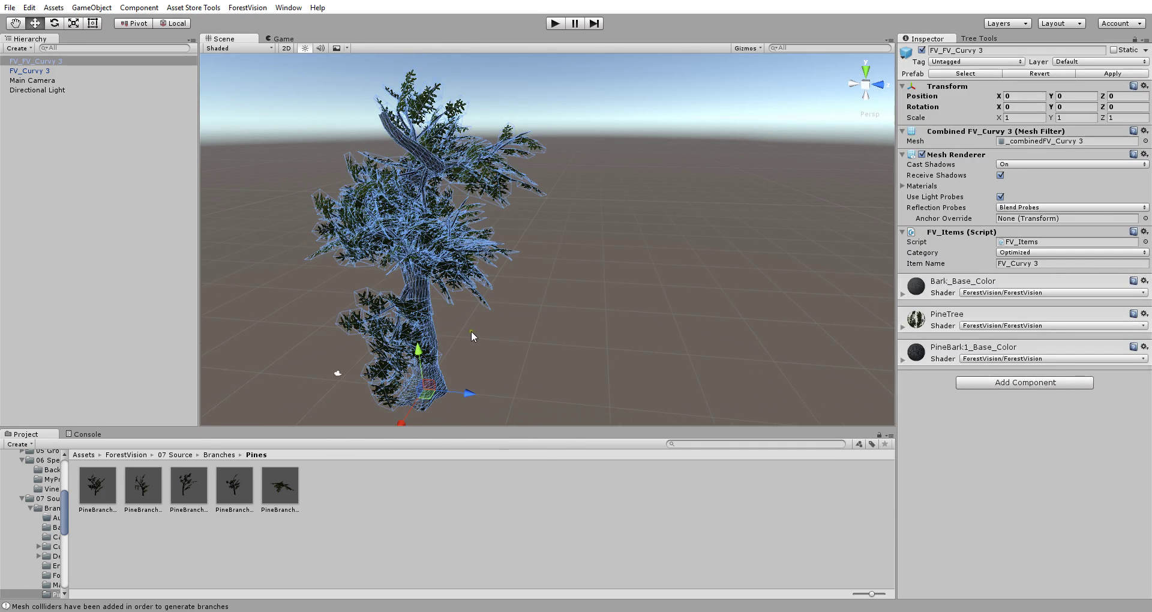
key("Delete")
left_click_drag(1151, 36, 627, 40)
left_click_drag(736, 34, 618, 56)
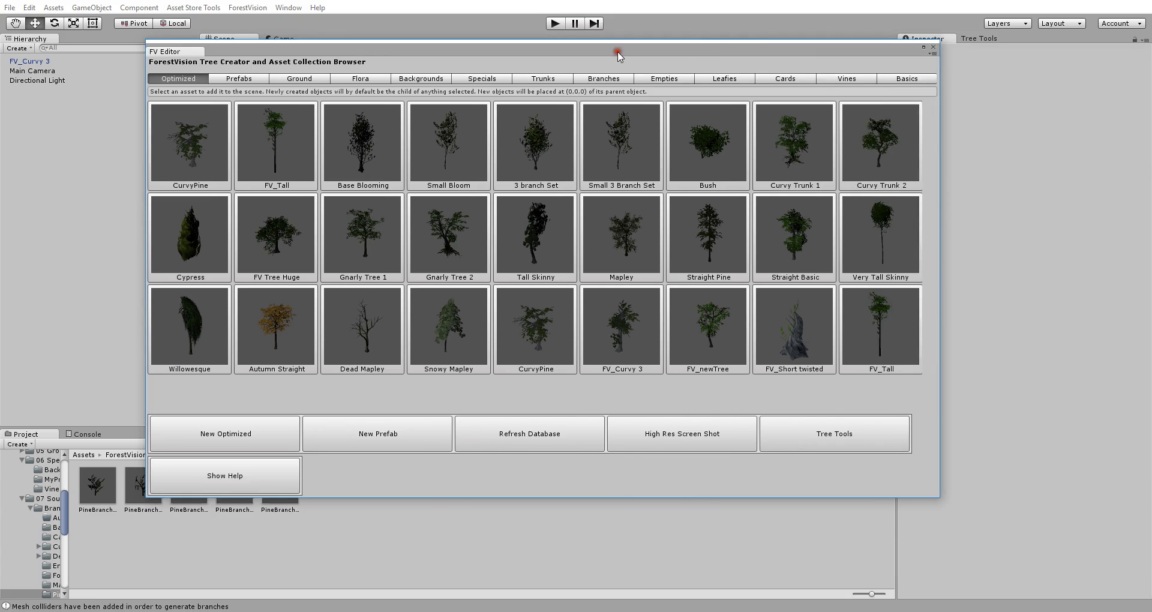
Close the asset browser and frame FV_Curvy 3 large, left of centre, in the Scene view.
left_click(932, 48)
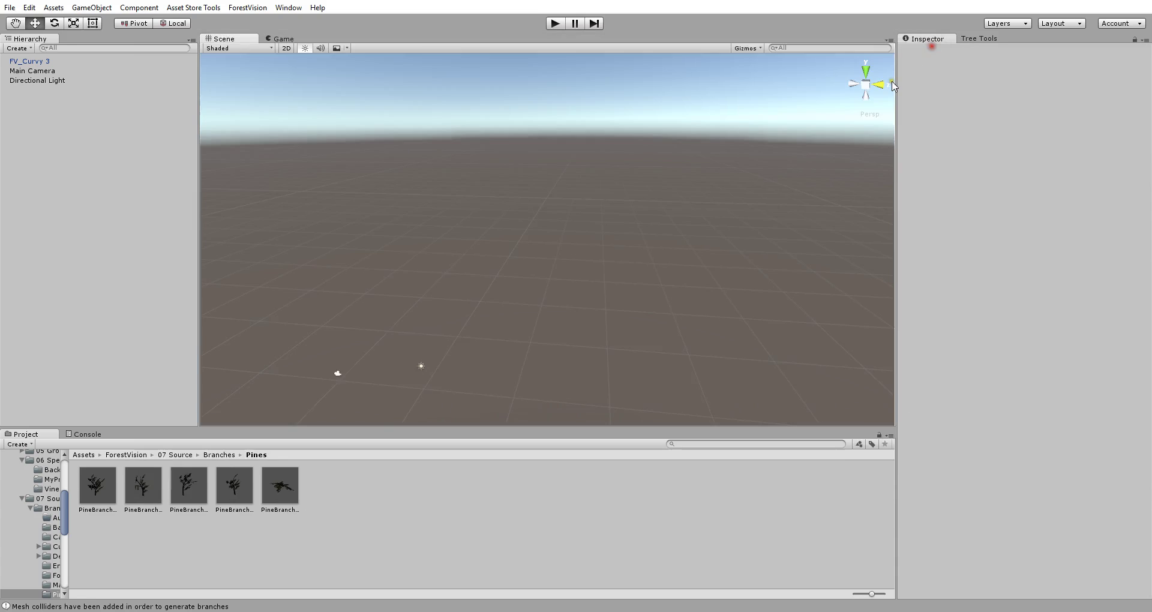
left_click_drag(596, 239, 523, 252, "alt")
middle_click_drag(524, 252, 536, 312)
left_click(501, 313)
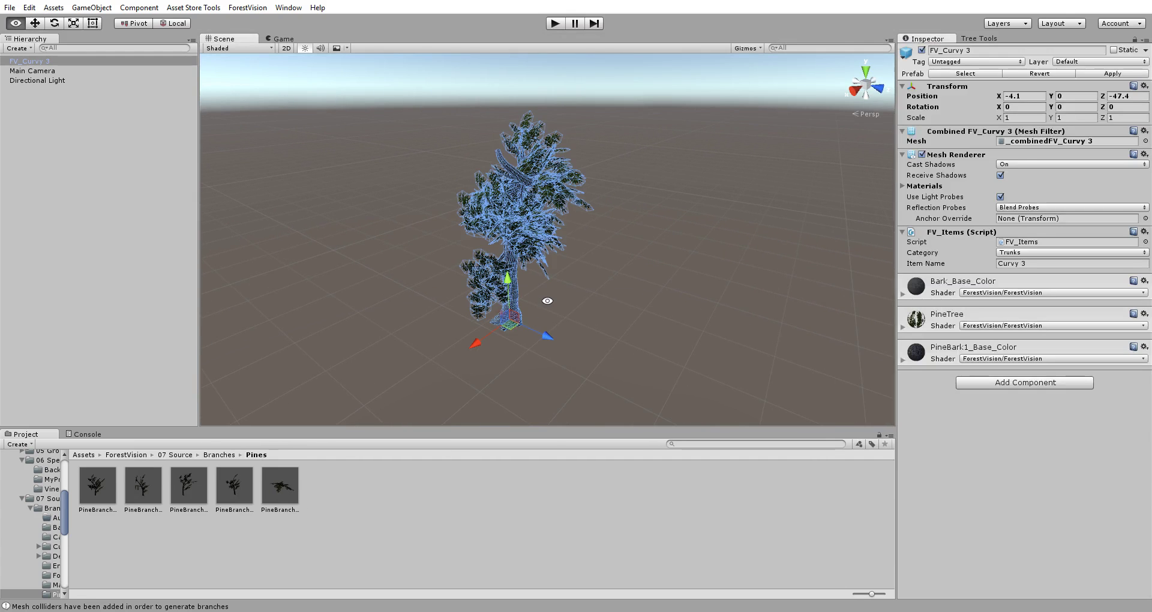
left_click_drag(547, 301, 761, 273, "alt")
middle_click_drag(761, 274, 770, 258)
middle_click_drag(624, 304, 729, 224)
left_click_drag(589, 266, 625, 263, "alt")
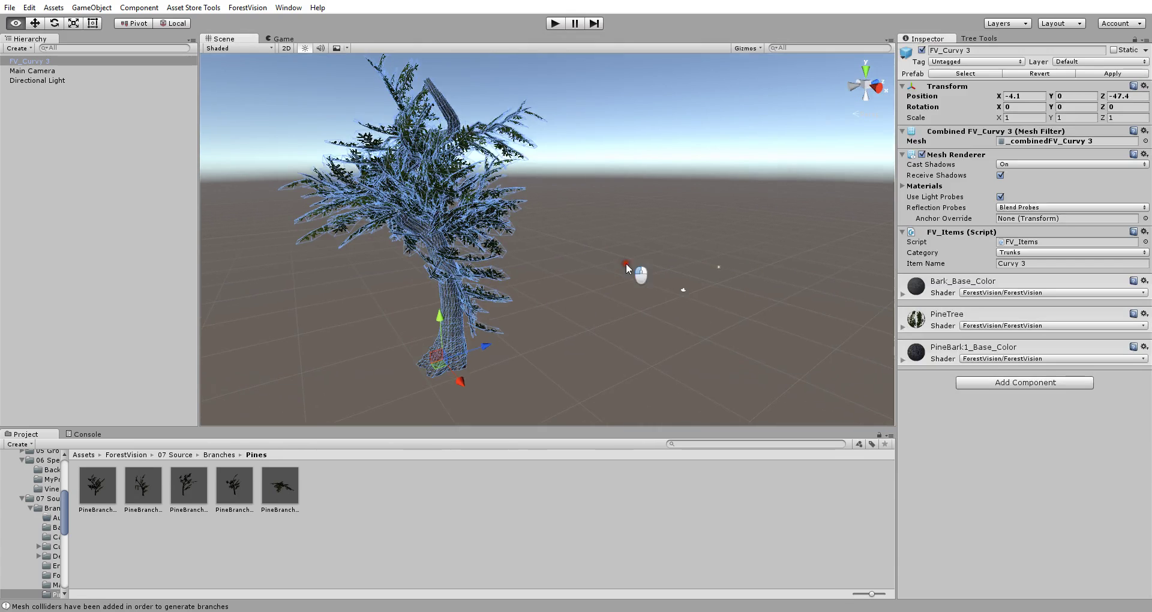
left_click(532, 355)
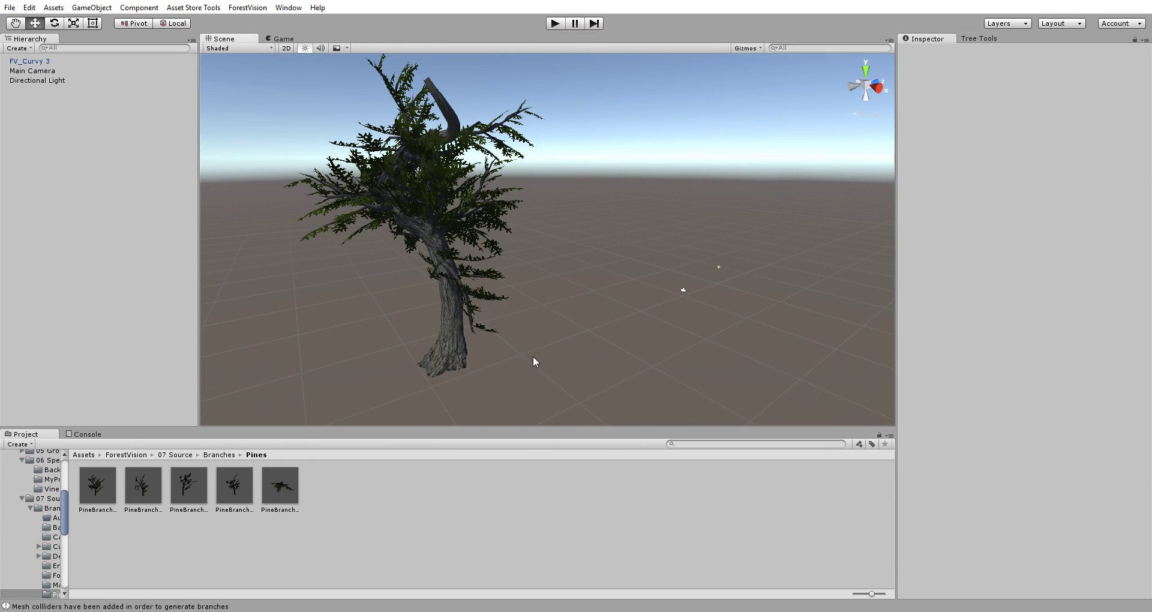